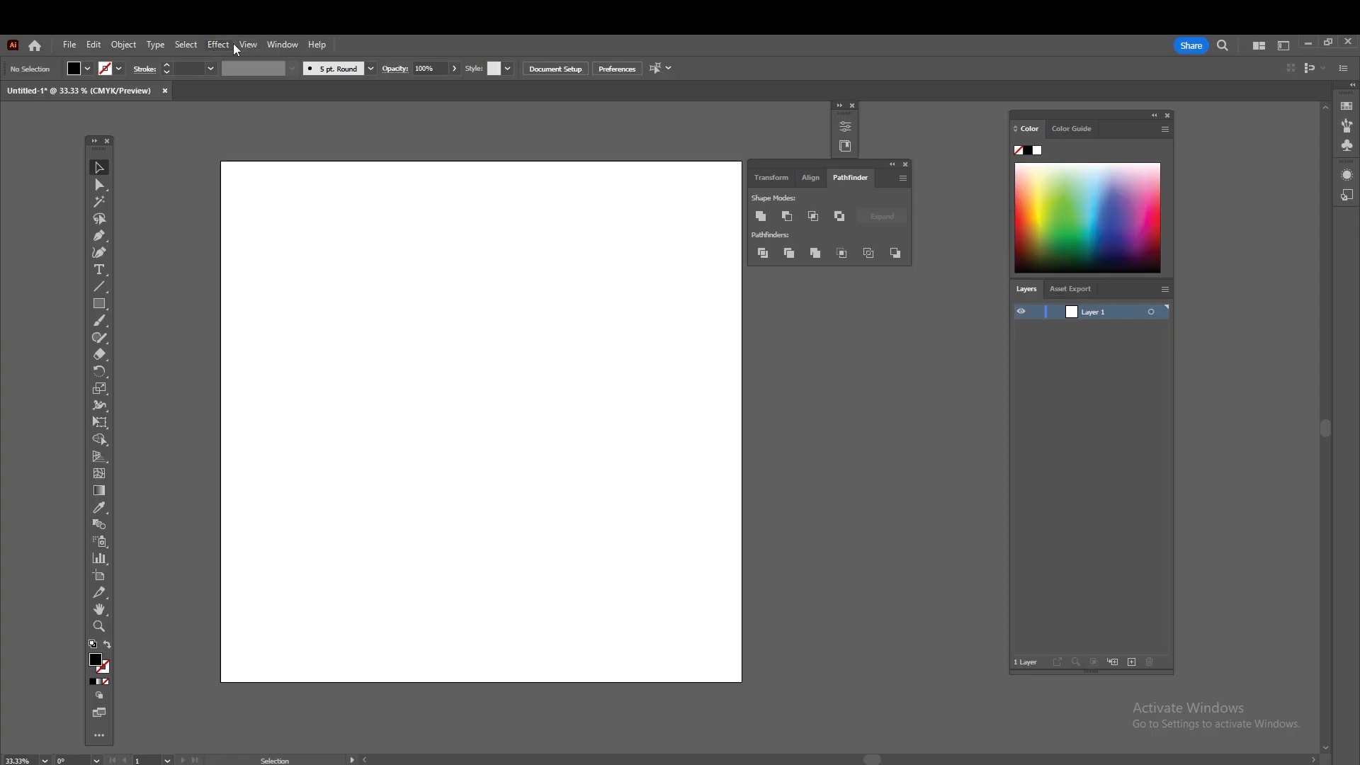
{"action": "left_click", "coordinate": [248, 46]}
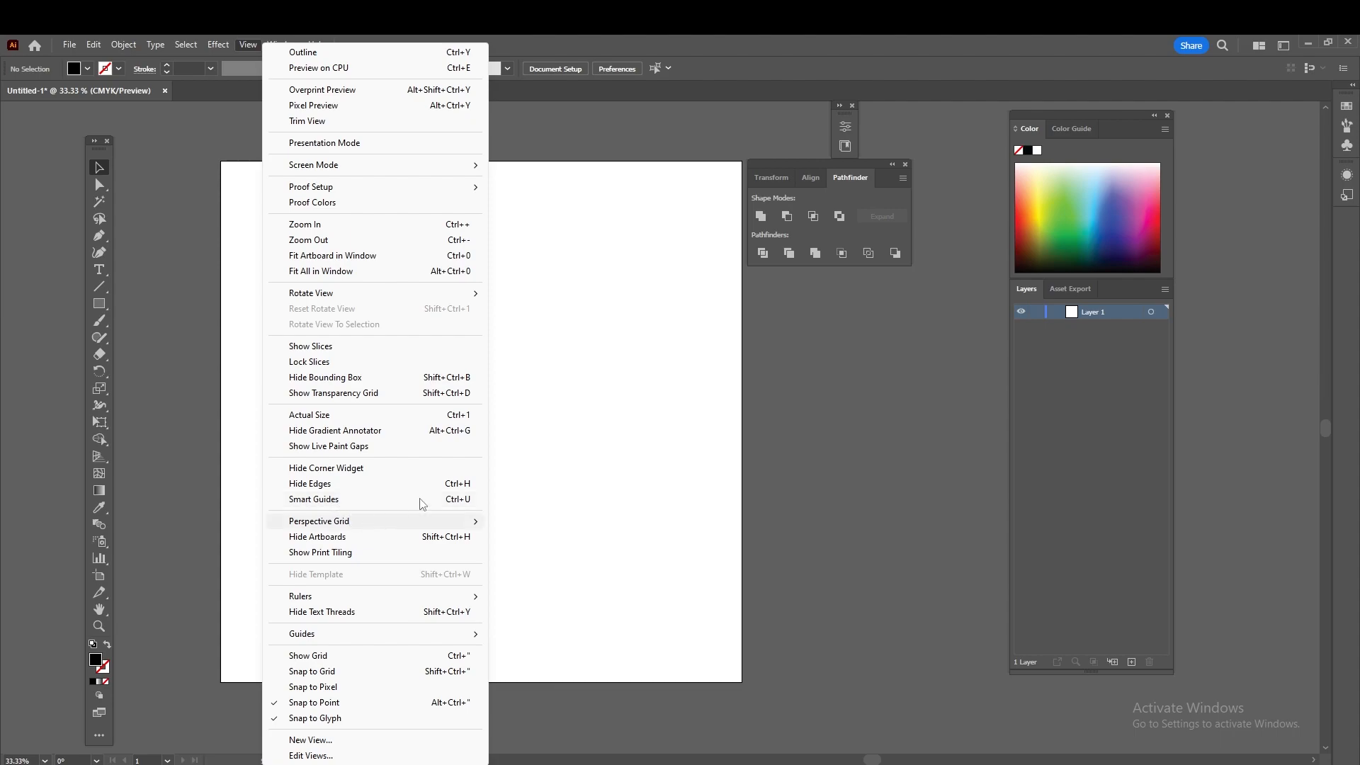
{"action": "left_click", "coordinate": [709, 40]}
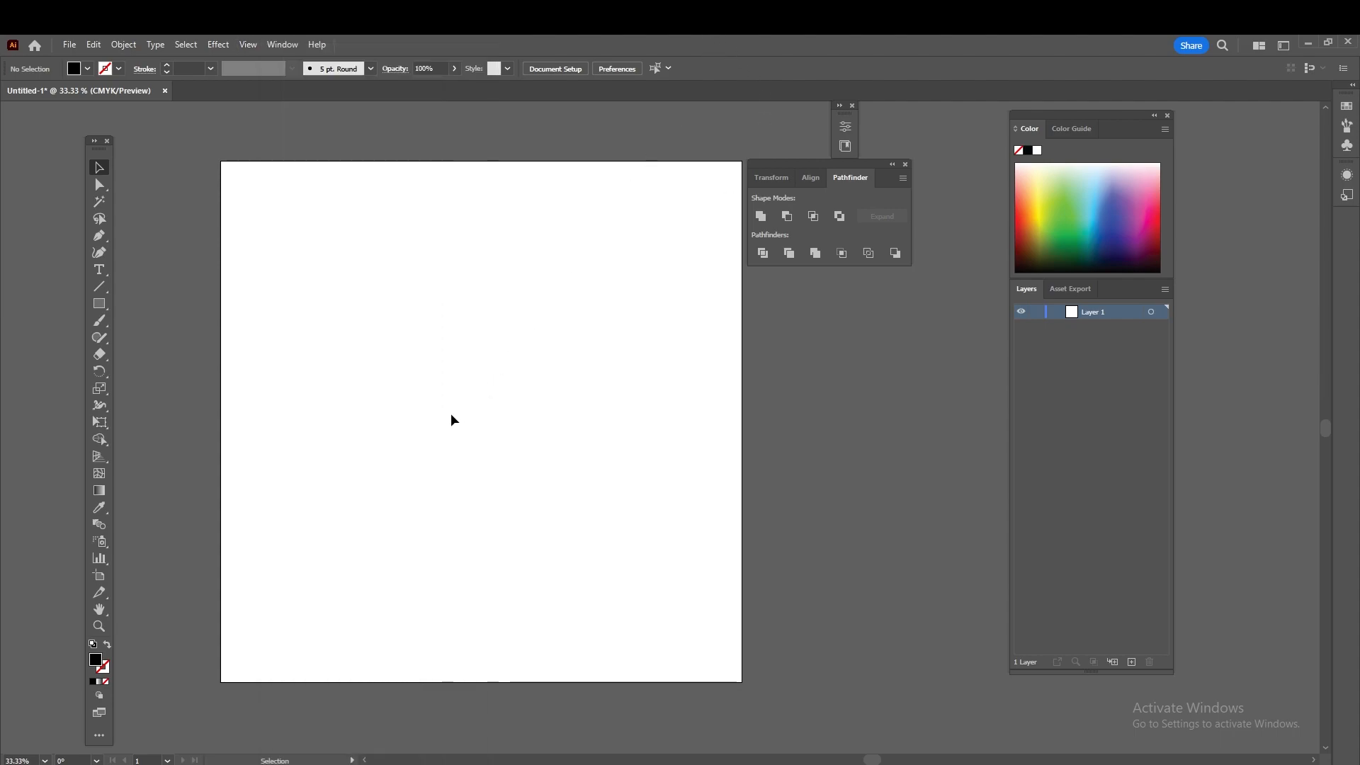
Create a point text object with the placeholder text on the artboard and scale it up to about 215 pt
{"action": "key", "text": "t"}
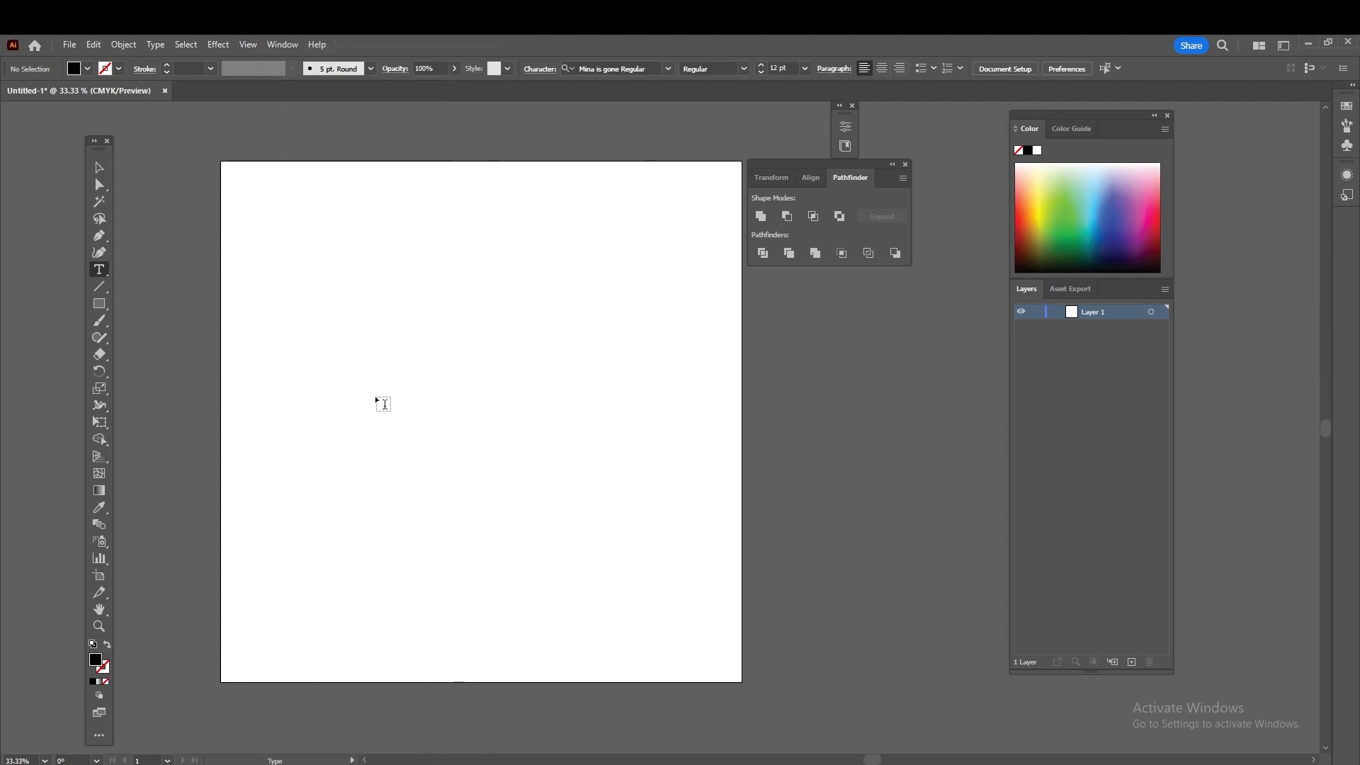
{"action": "left_click", "coordinate": [408, 385]}
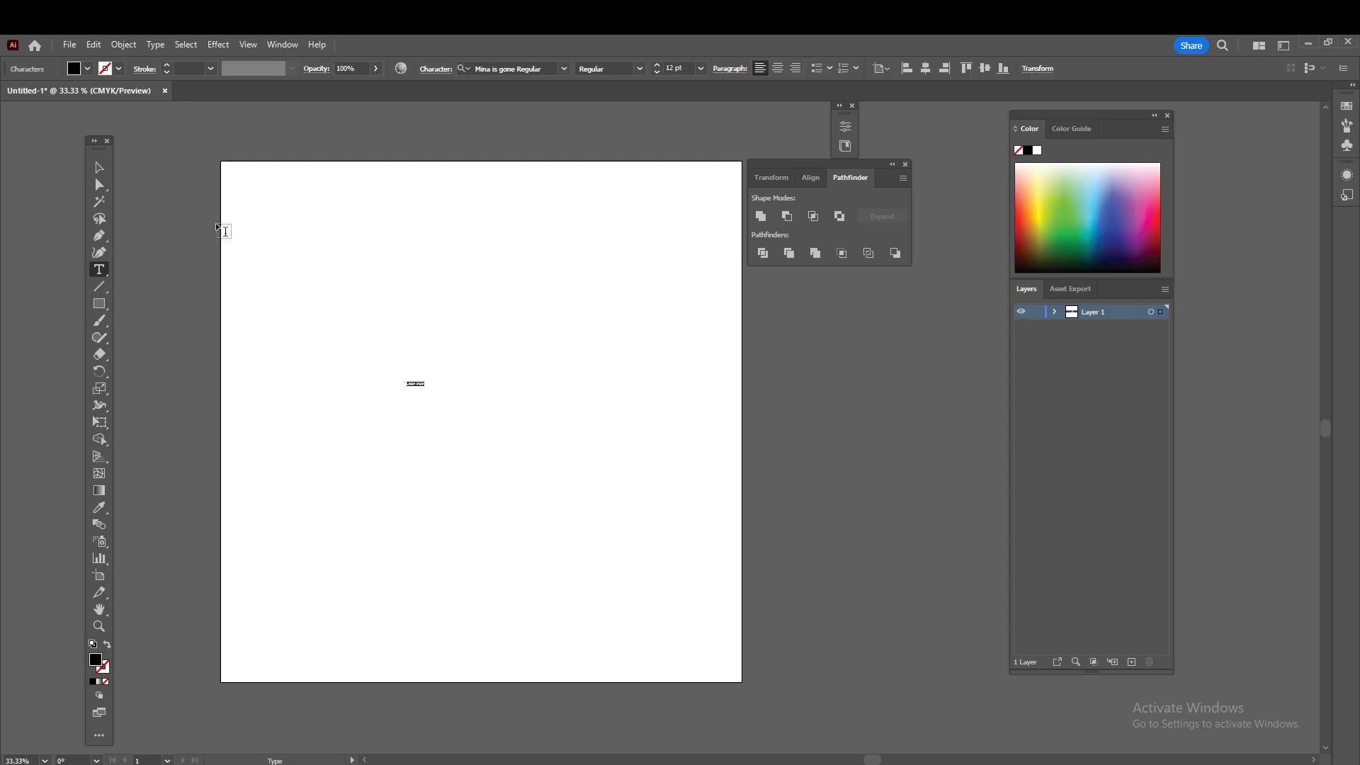
{"action": "left_click", "coordinate": [99, 168]}
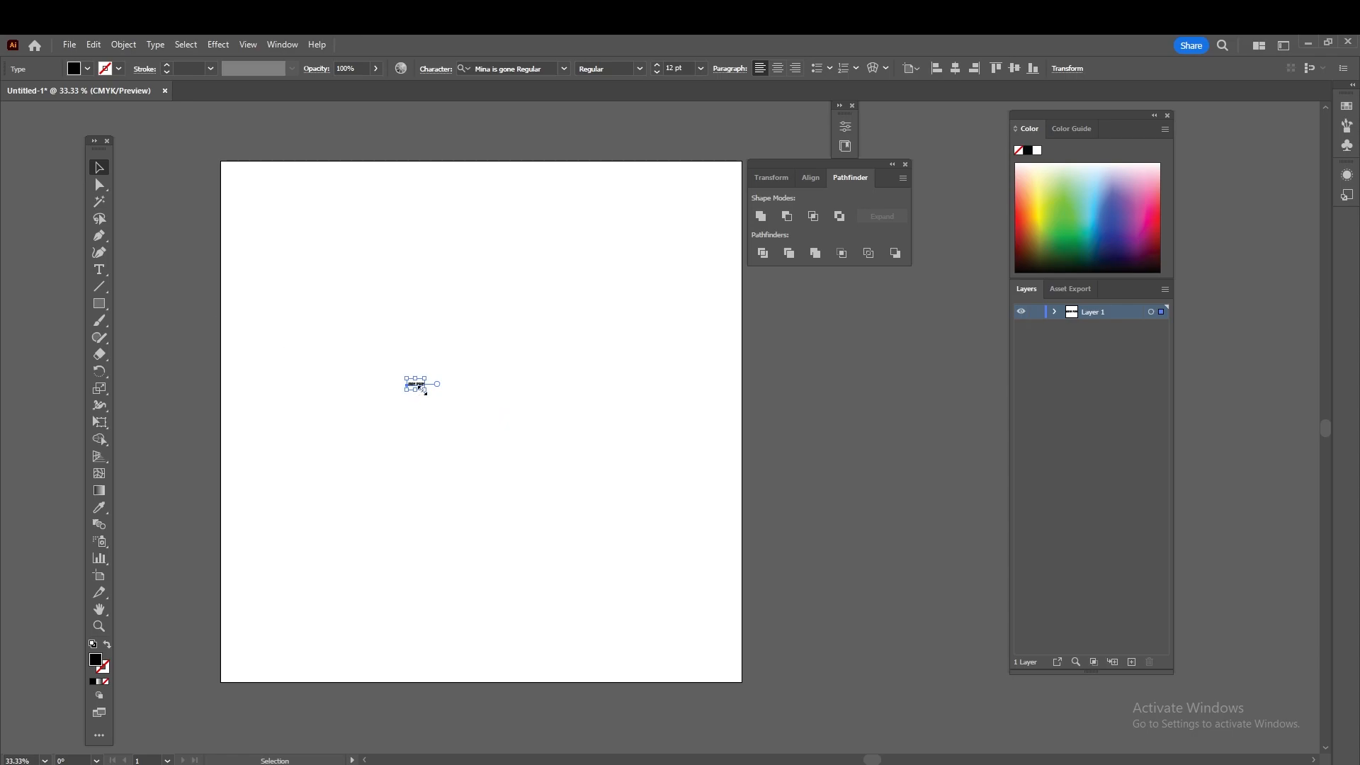
{"action": "left_click_drag", "start_coordinate": [425, 390], "coordinate": [769, 569]}
{"action": "left_click_drag", "start_coordinate": [669, 425], "coordinate": [551, 439]}
Replace the placeholder text with "HUSTLE"
{"action": "scroll", "coordinate": [496, 395], "scroll_direction": "up", "scroll_amount": 1}
{"action": "left_click", "coordinate": [542, 542]}
{"action": "double_click", "coordinate": [537, 431]}
{"action": "key", "text": "ctrl+a"}
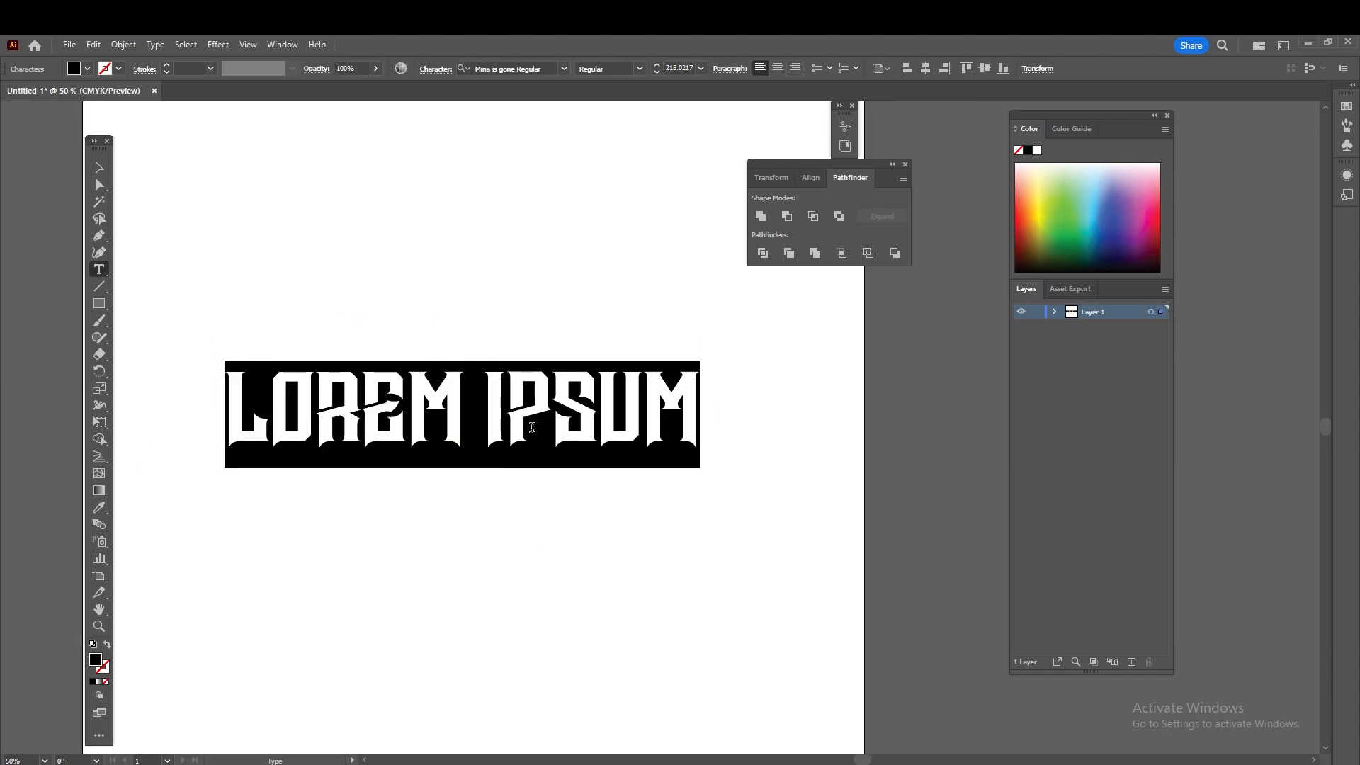
{"action": "type", "text": "HUS"}
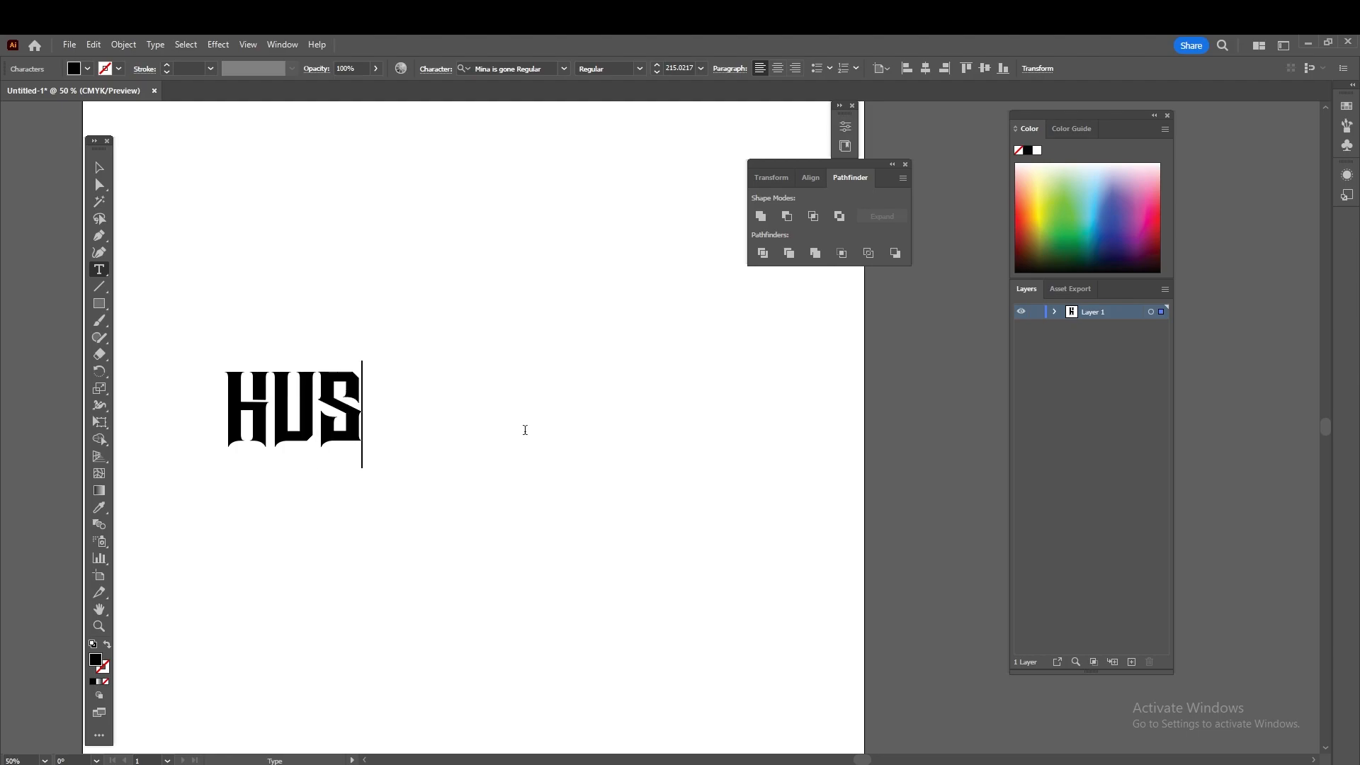
{"action": "type", "text": "TLE"}
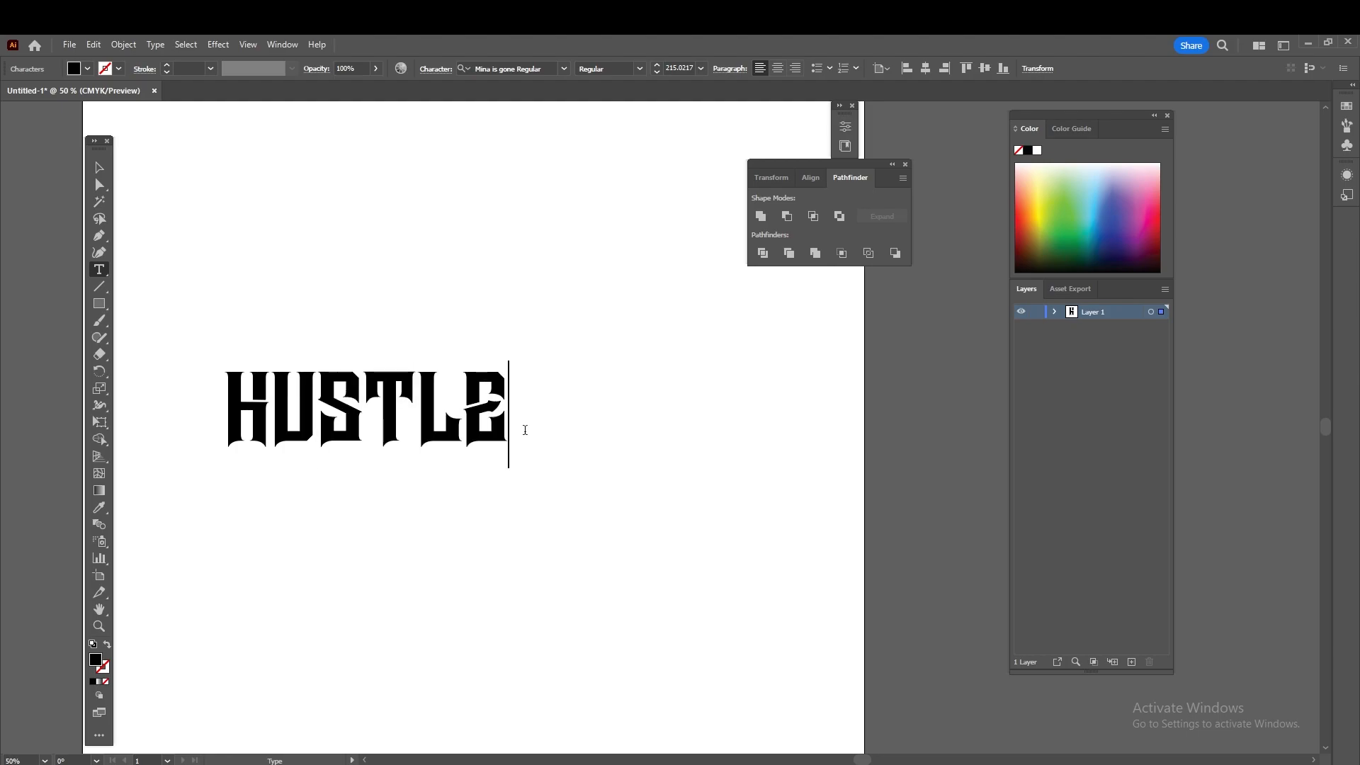
{"action": "left_click", "coordinate": [98, 169]}
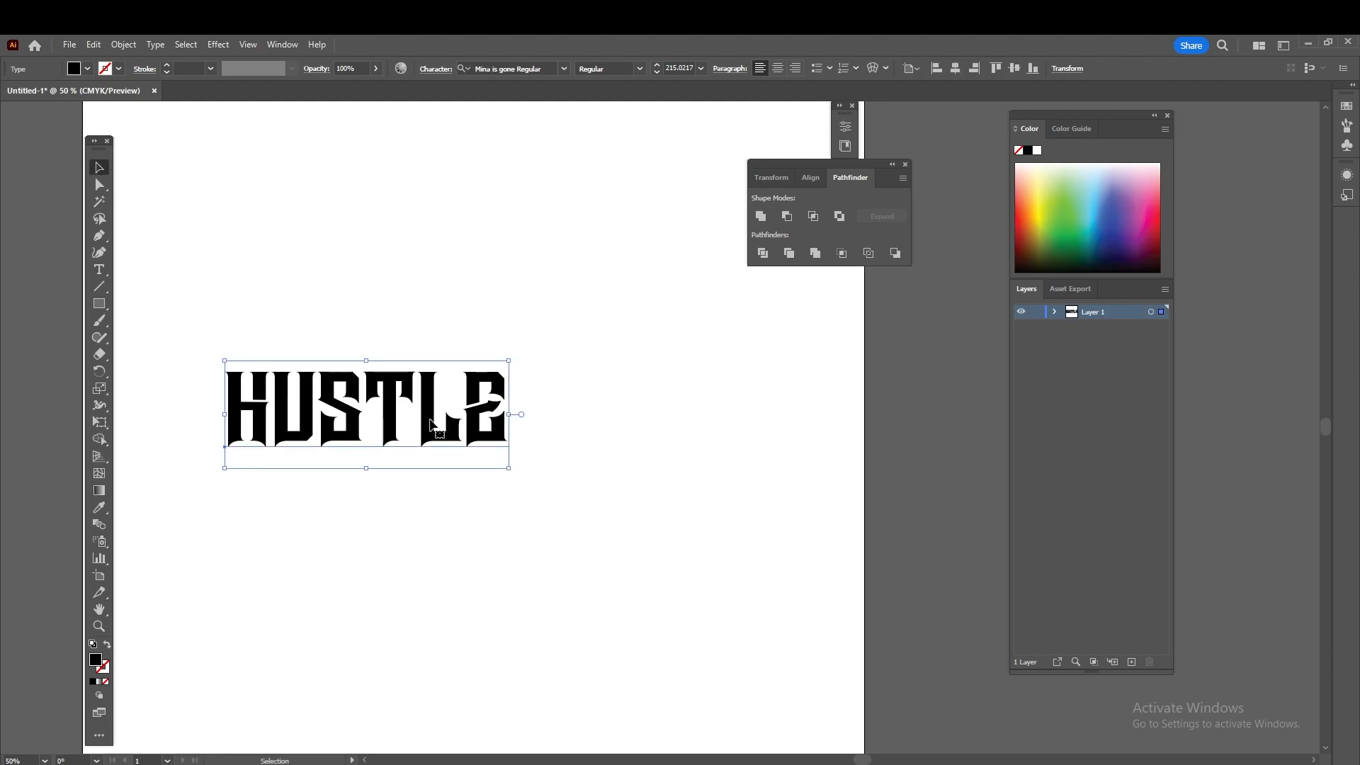
Move the HUSTLE text slightly right and down toward the artboard's centre and deselect it
{"action": "left_click_drag", "start_coordinate": [430, 424], "coordinate": [494, 433]}
{"action": "left_click", "coordinate": [626, 510]}
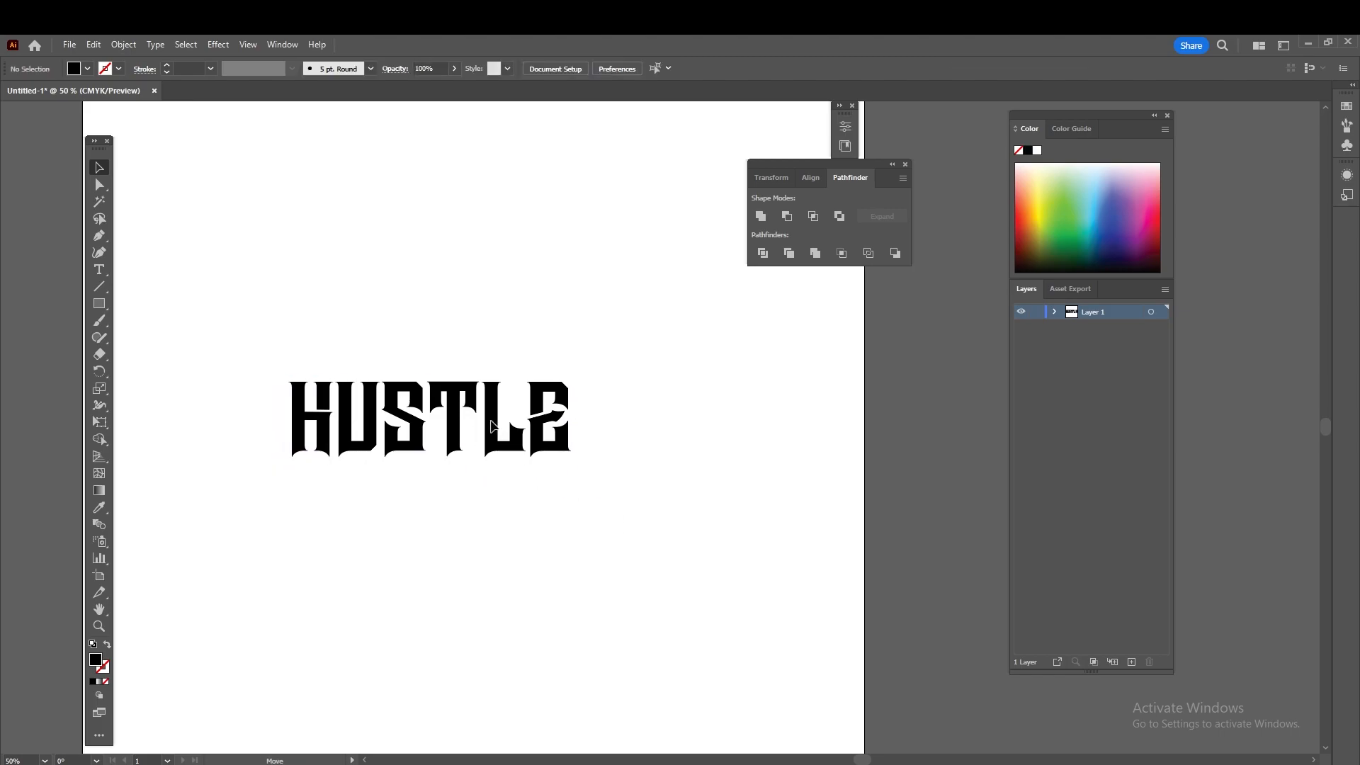
{"action": "left_click", "coordinate": [496, 511]}
{"action": "left_click_drag", "start_coordinate": [531, 444], "coordinate": [537, 451]}
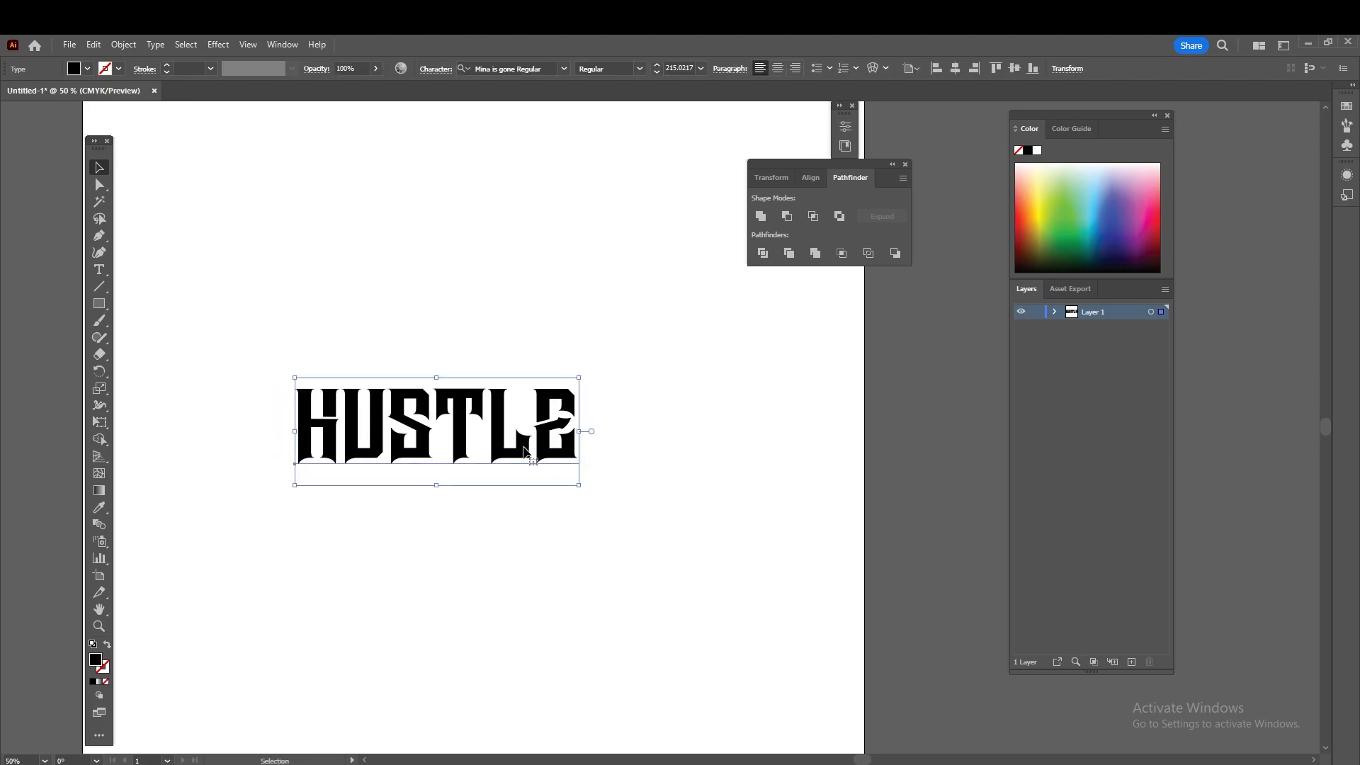
{"action": "left_click", "coordinate": [300, 275]}
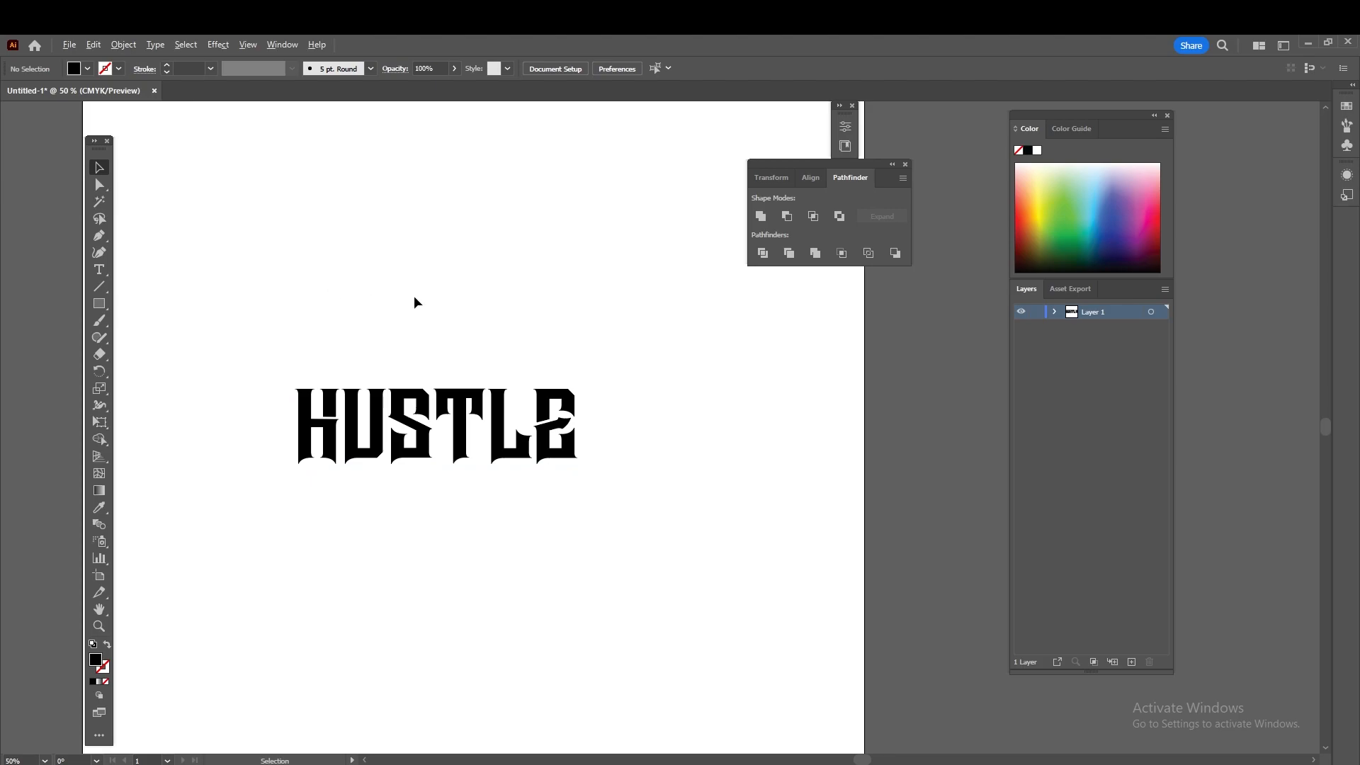
Try placing the linked Rick-Ross image over the HUSTLE text at about 12.7 × 6.4 in, and undo the placement
{"action": "scroll", "coordinate": [413, 295], "scroll_direction": "down", "scroll_amount": 1}
{"action": "scroll", "coordinate": [280, 348], "scroll_direction": "up", "scroll_amount": 1}
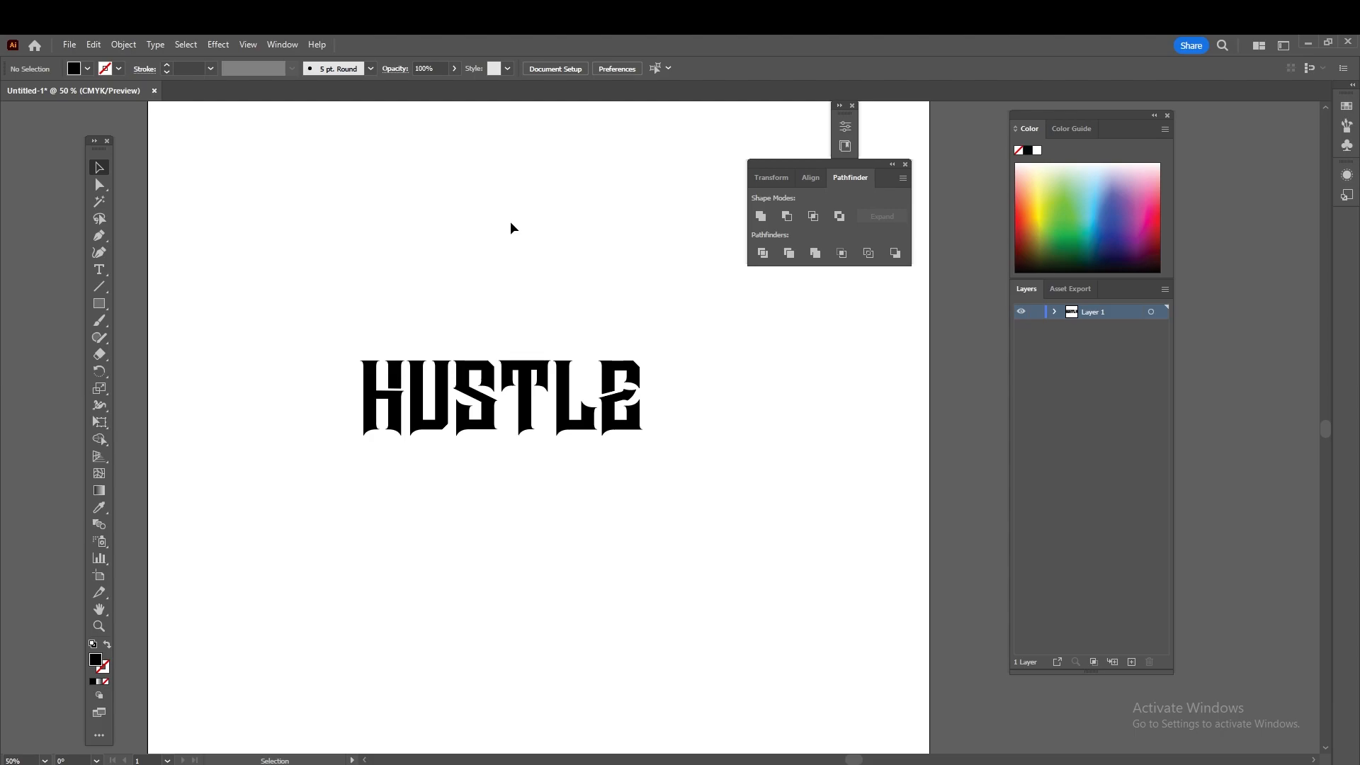
{"action": "left_click", "coordinate": [69, 45]}
{"action": "left_click", "coordinate": [124, 306]}
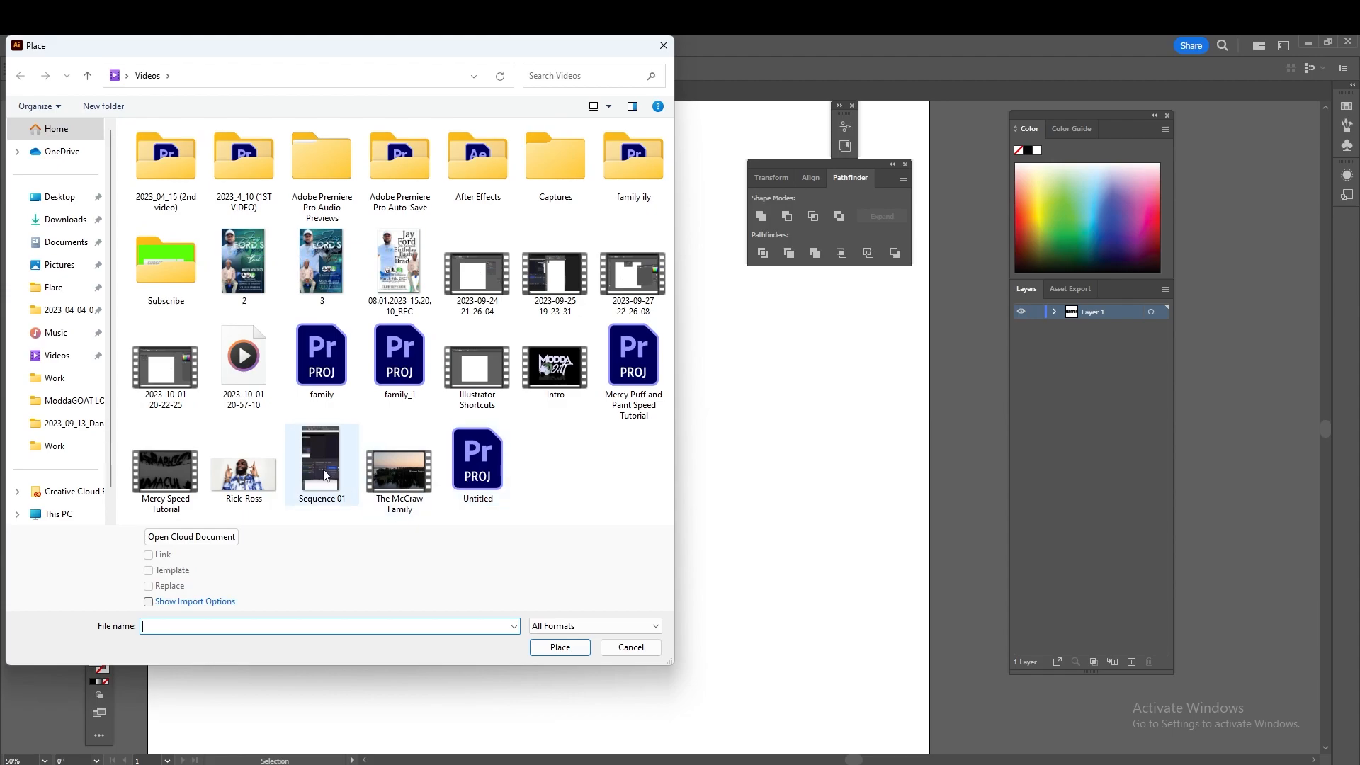
{"action": "left_click", "coordinate": [244, 474]}
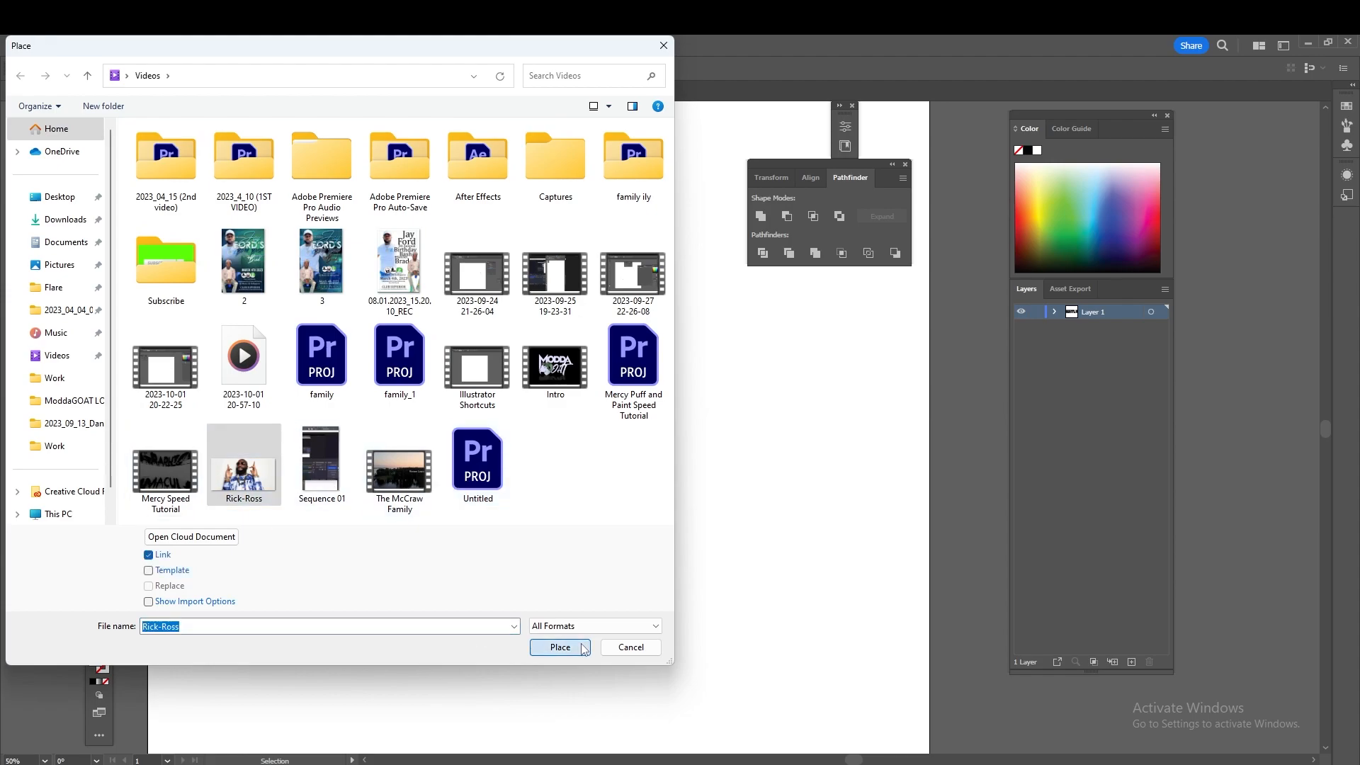
{"action": "left_click", "coordinate": [559, 647]}
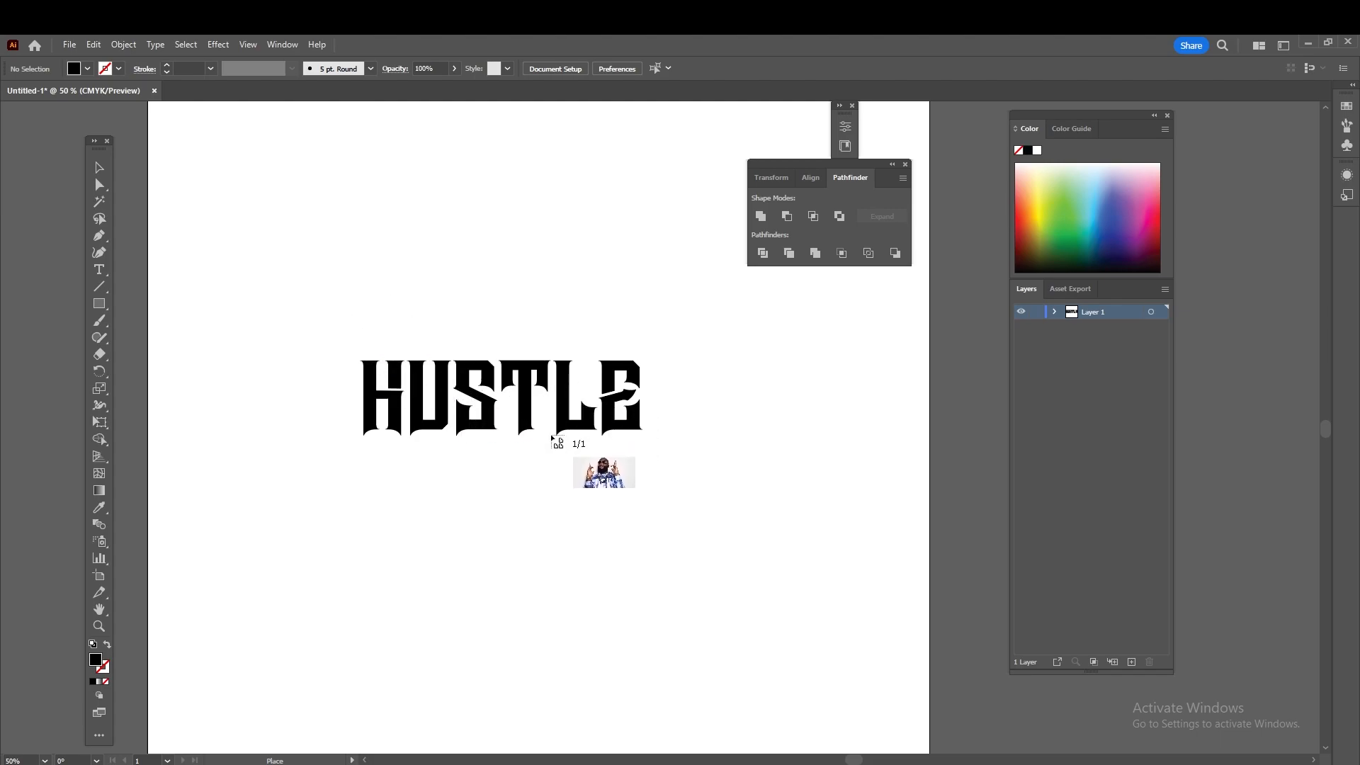
{"action": "left_click_drag", "start_coordinate": [328, 315], "coordinate": [780, 522]}
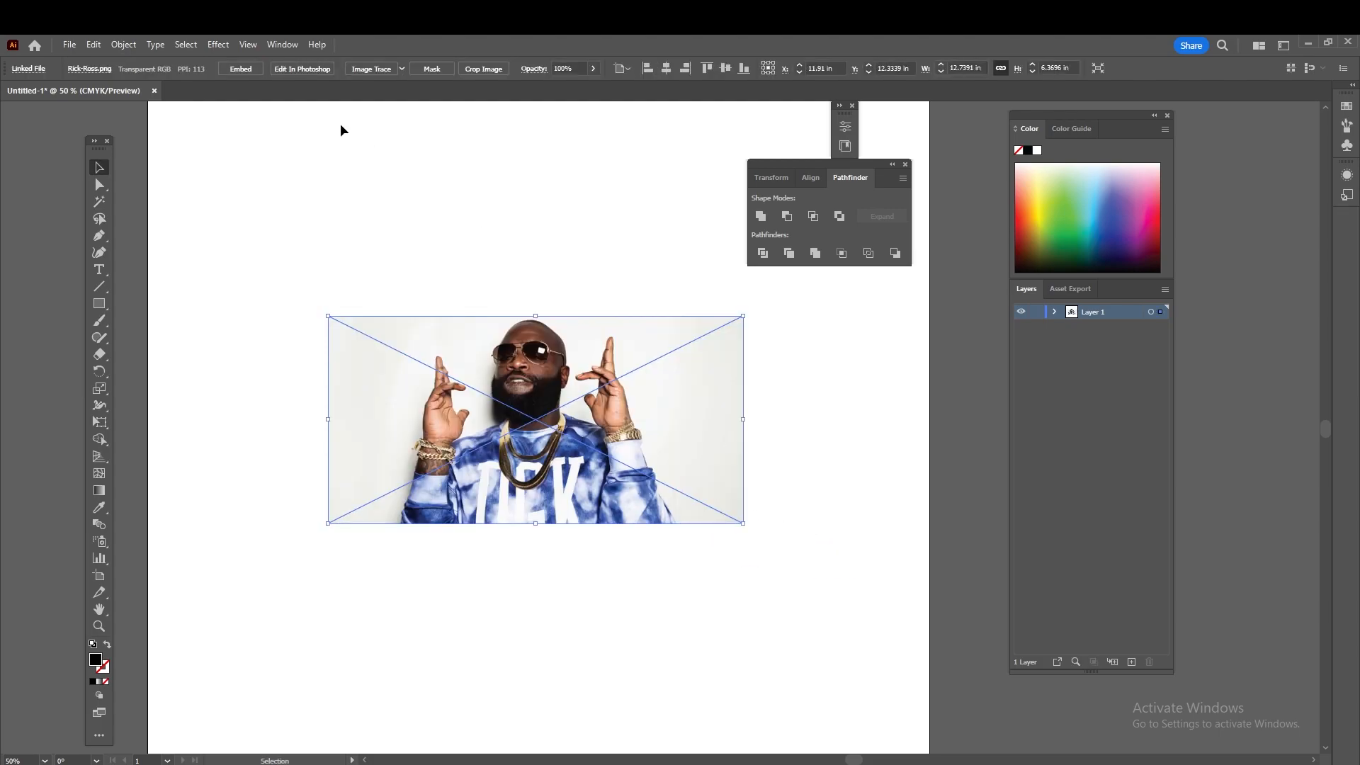
{"action": "left_click_drag", "start_coordinate": [609, 389], "coordinate": [576, 356]}
{"action": "key", "text": "ctrl+z"}
{"action": "key", "text": "ctrl+z"}
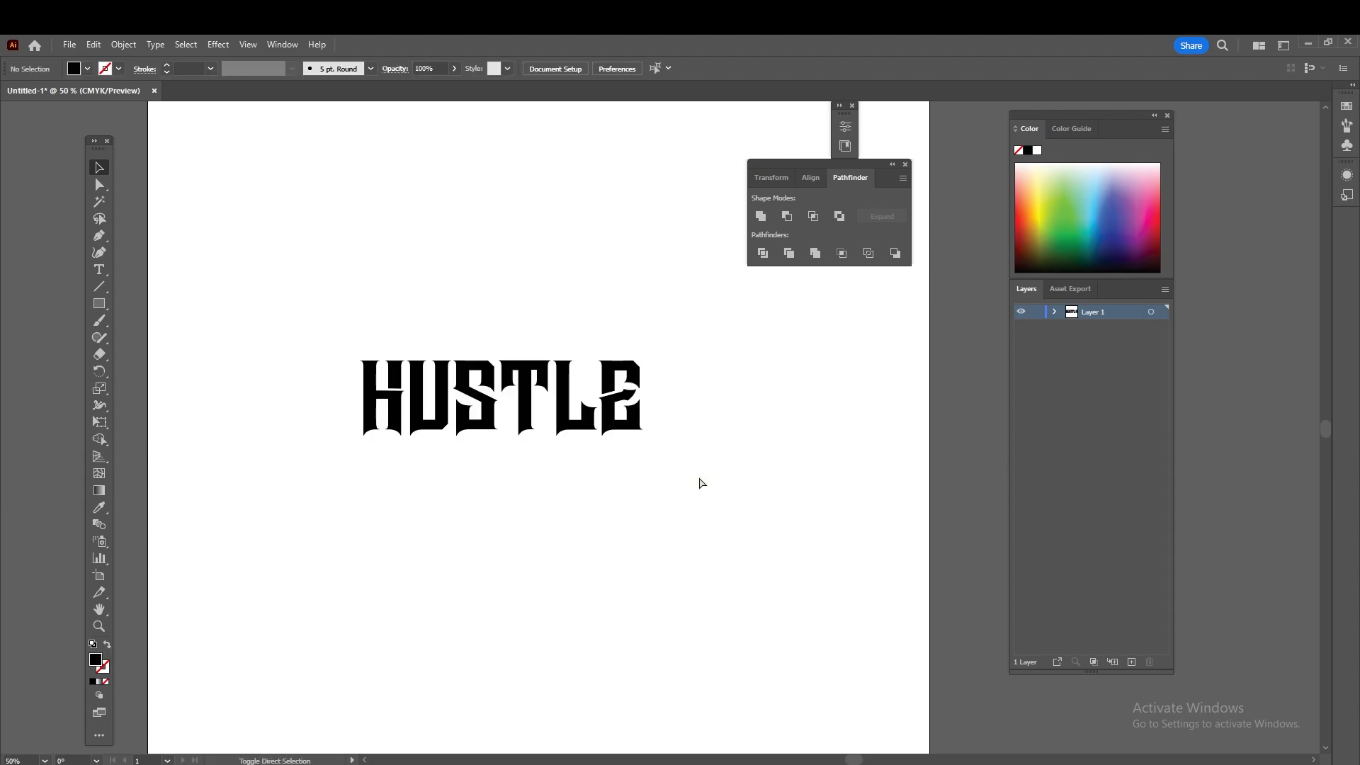
Place the linked Rick-Ross image at its native size over the HUSTLE text in the middle of the artboard
{"action": "key", "text": "ctrl+shift+p"}
{"action": "double_click", "coordinate": [244, 473]}
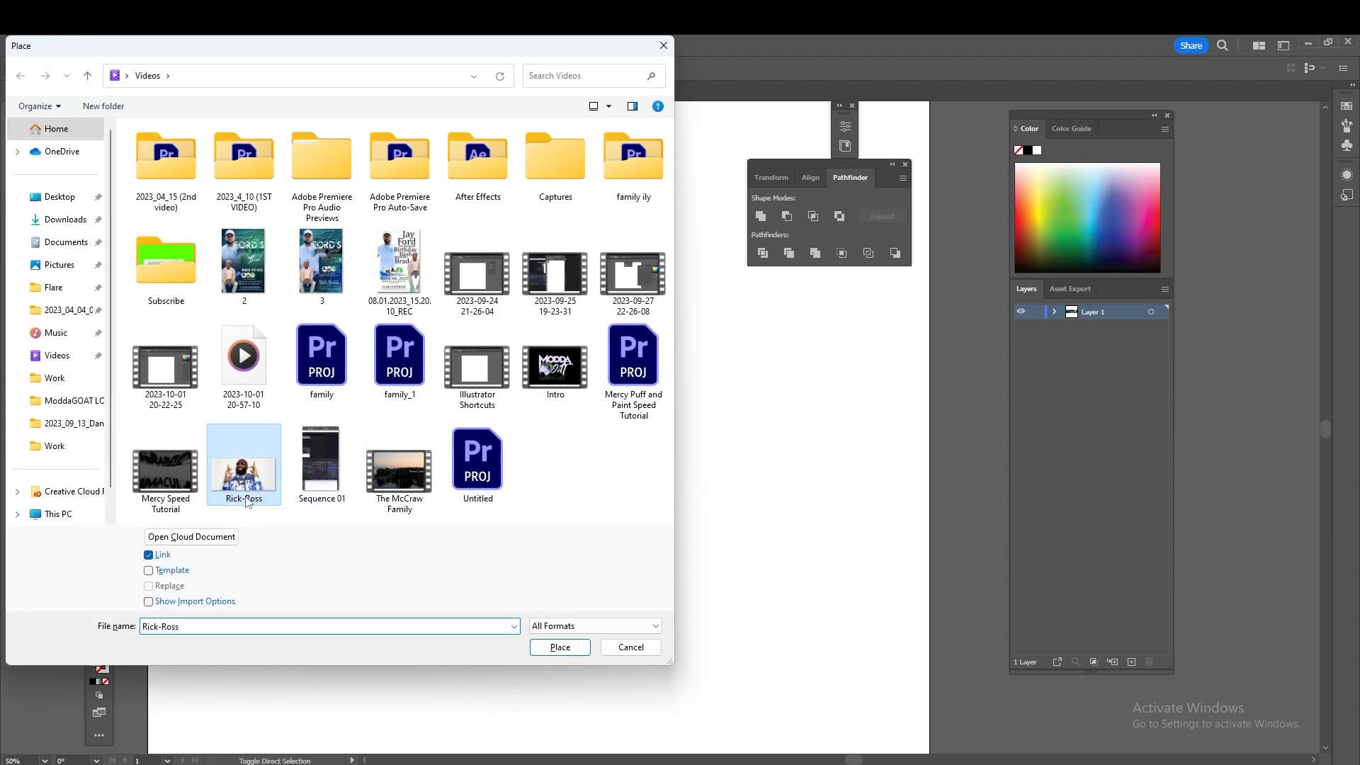
{"action": "left_click", "coordinate": [393, 380]}
{"action": "left_click_drag", "start_coordinate": [797, 565], "coordinate": [625, 408]}
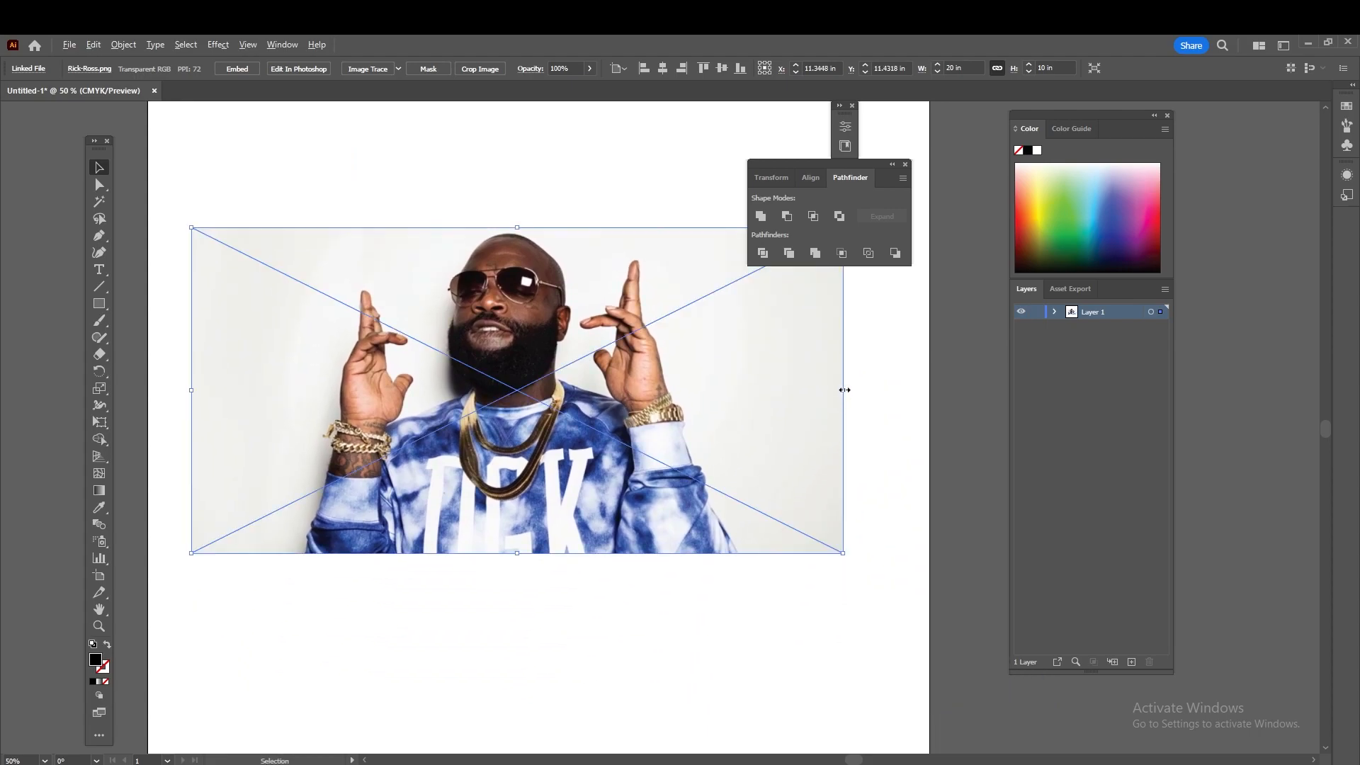
Scale the placed photo down proportionally to about 12.65 × 6.33 in and position it around the artboard's middle
{"action": "left_click_drag", "start_coordinate": [845, 390], "coordinate": [834, 391]}
{"action": "key", "text": "ctrl+z"}
{"action": "left_click_drag", "start_coordinate": [841, 385], "coordinate": [725, 401]}
{"action": "left_click_drag", "start_coordinate": [549, 360], "coordinate": [551, 419]}
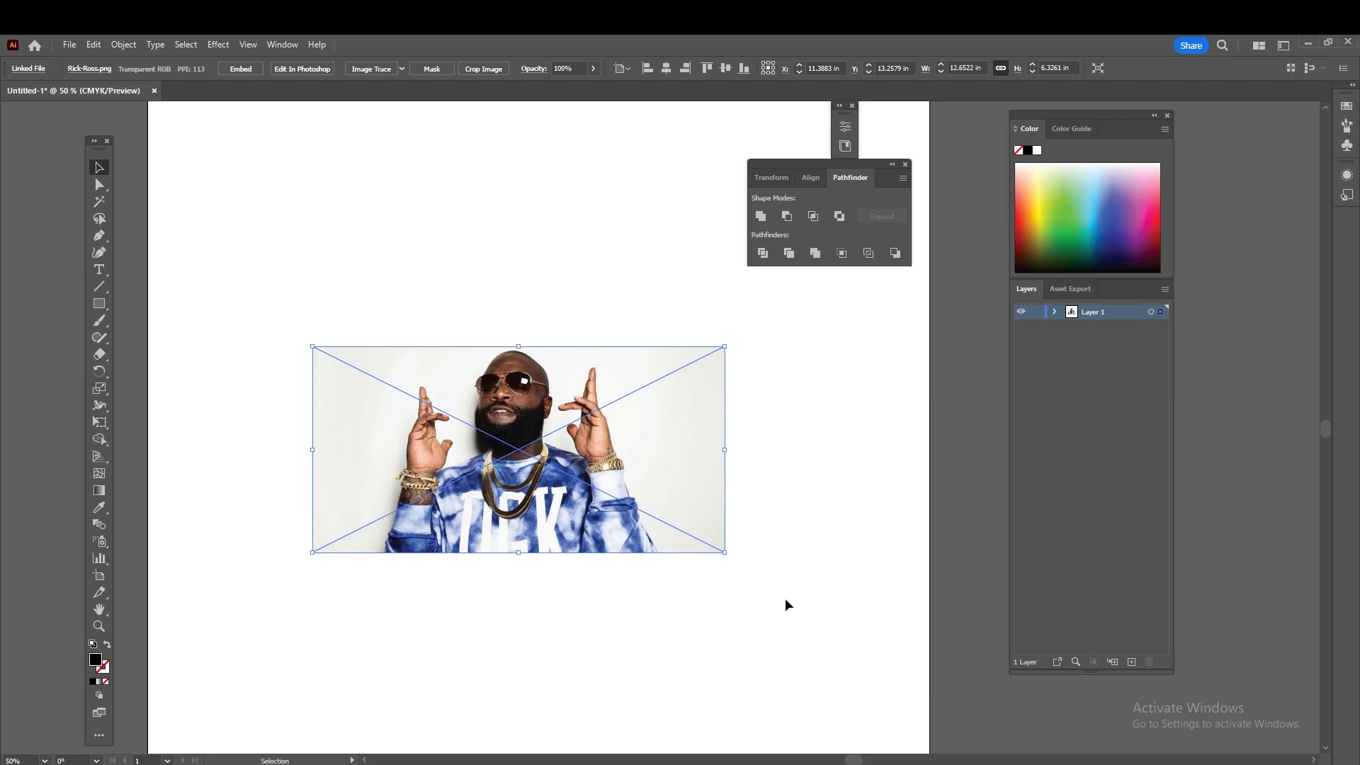
Move the photo up on the artboard and embed the linked image in the document
{"action": "left_click_drag", "start_coordinate": [470, 510], "coordinate": [462, 422]}
{"action": "left_click", "coordinate": [785, 492]}
{"action": "left_click", "coordinate": [433, 399]}
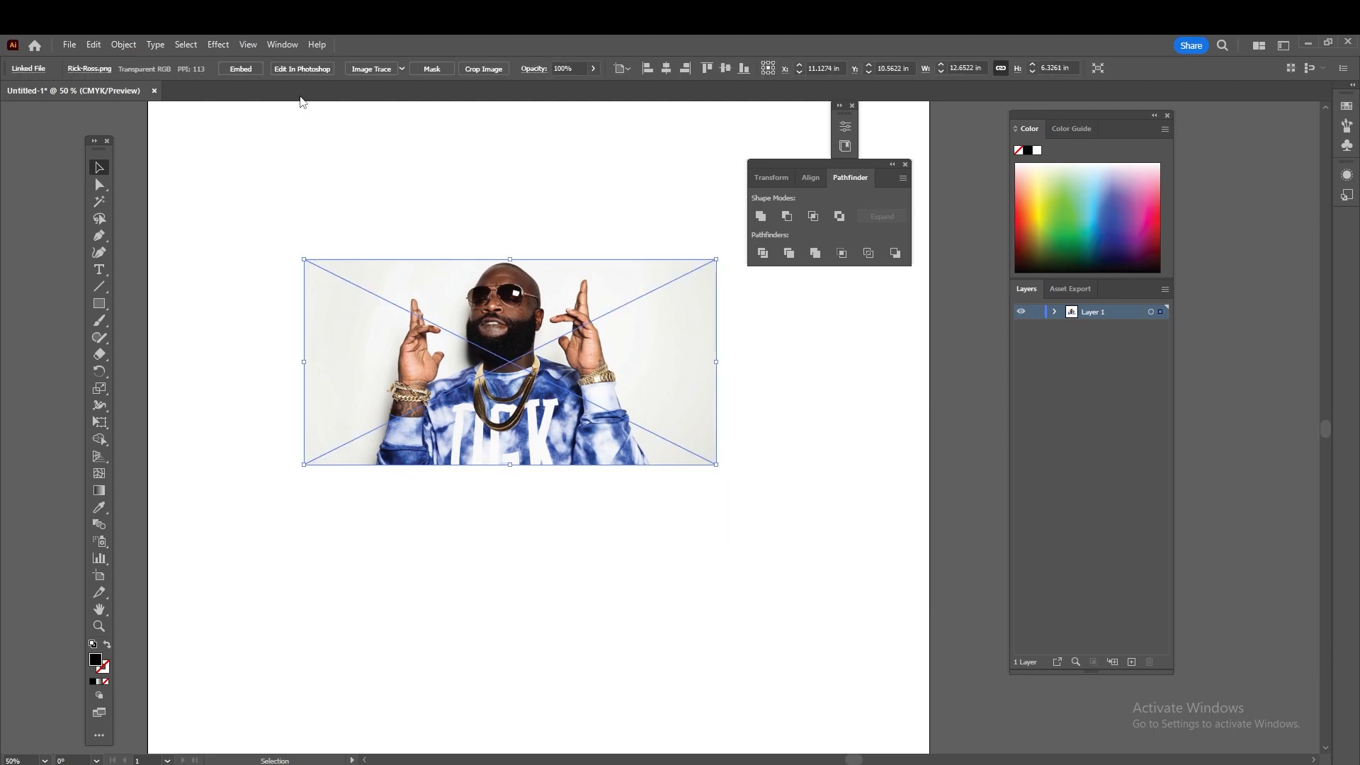
{"action": "left_click", "coordinate": [235, 73]}
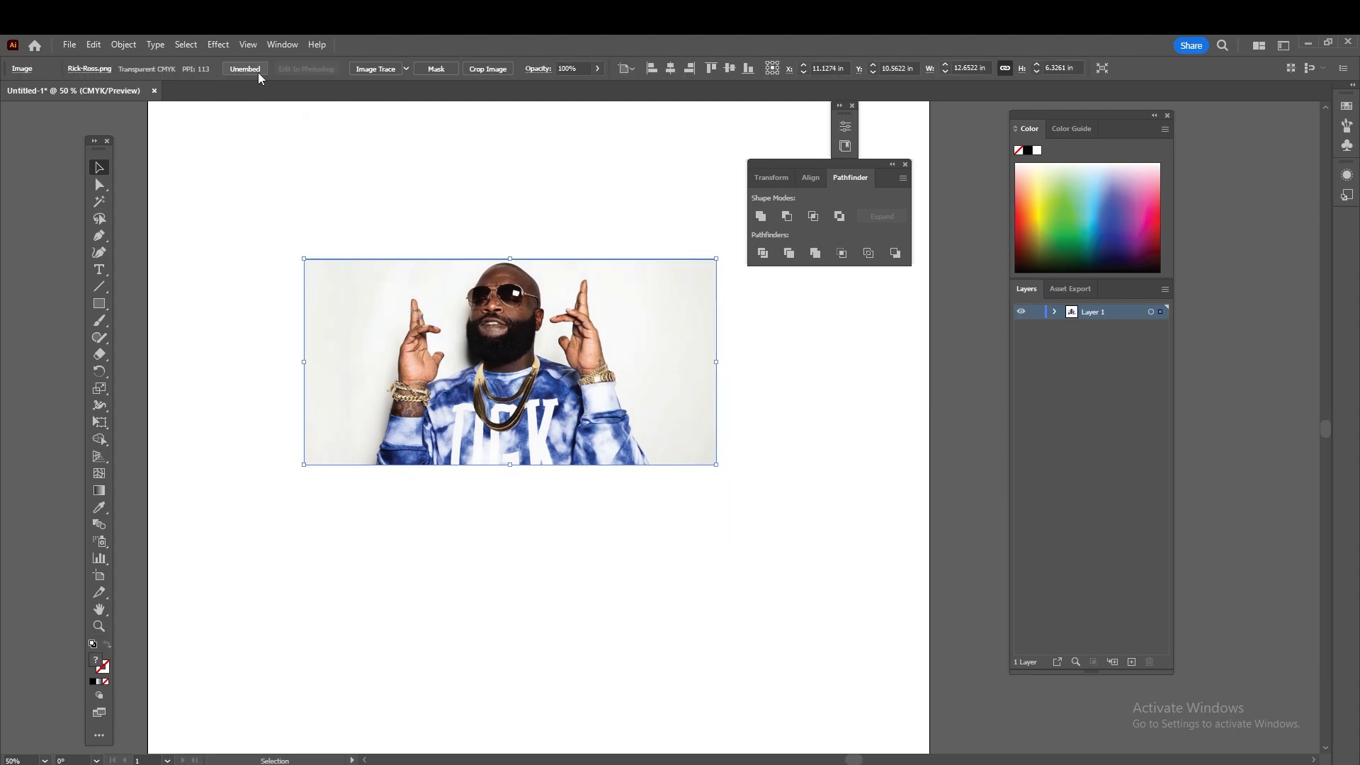
Shift the photo down, send it behind the HUSTLE text, and move the text down over the man's chest
{"action": "left_click_drag", "start_coordinate": [494, 382], "coordinate": [484, 423]}
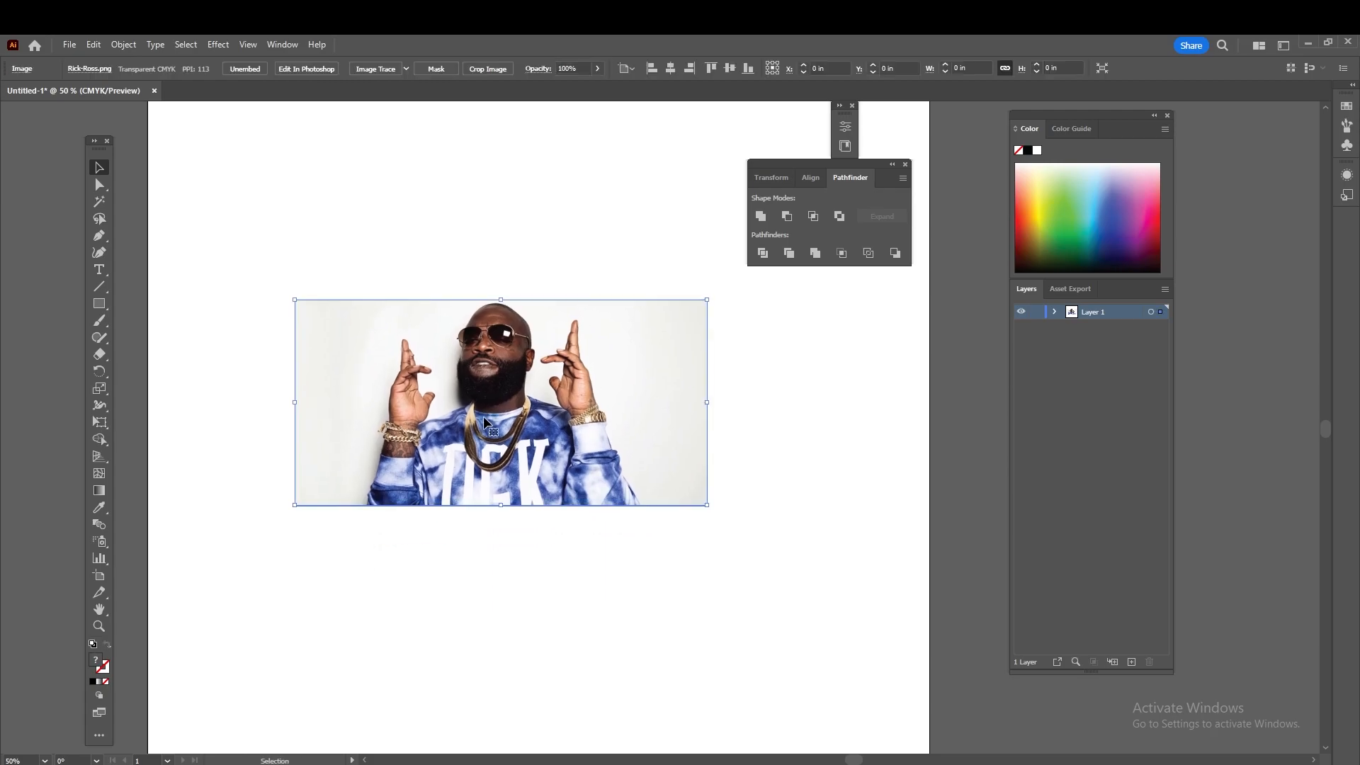
{"action": "key", "text": "ctrl+f"}
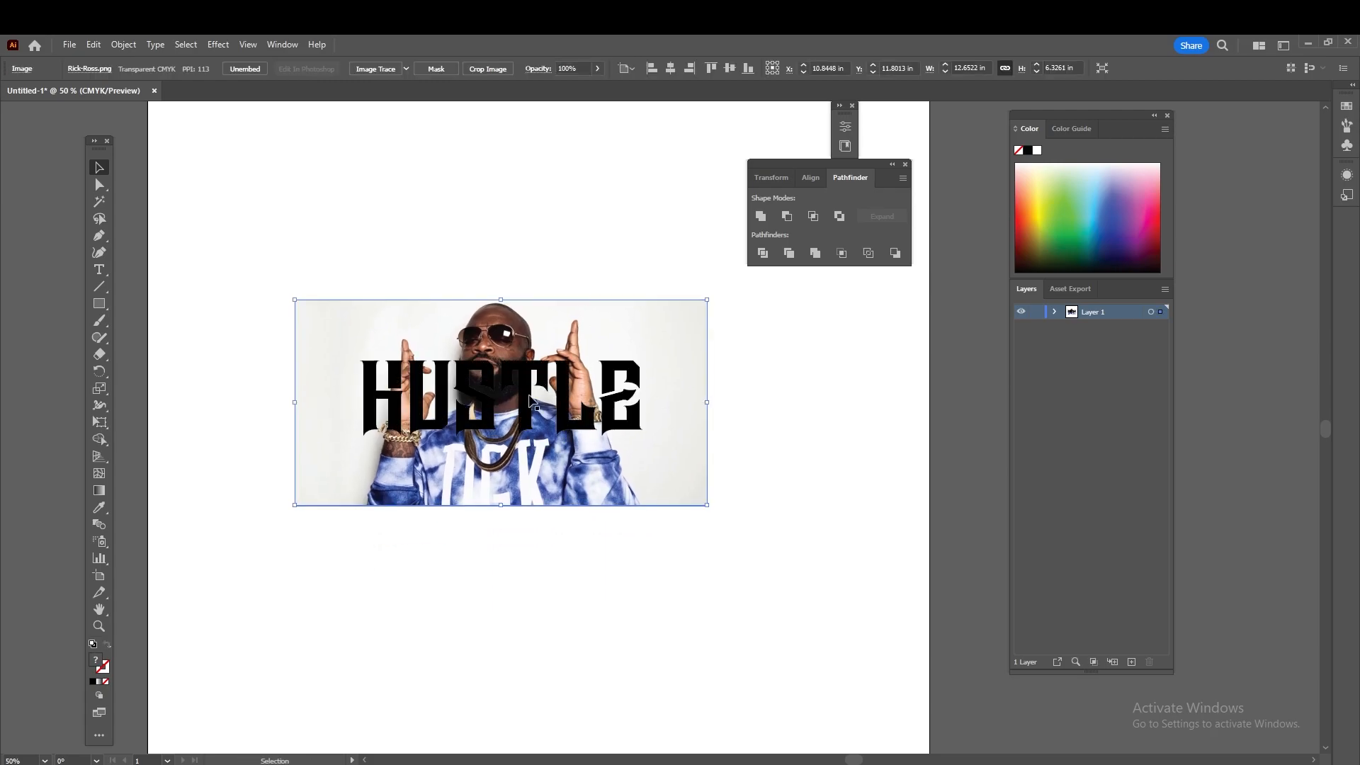
{"action": "scroll", "coordinate": [547, 399], "scroll_direction": "up", "scroll_amount": 1}
{"action": "left_click_drag", "start_coordinate": [517, 365], "coordinate": [520, 440]}
{"action": "scroll", "coordinate": [504, 439], "scroll_direction": "up", "scroll_amount": 3}
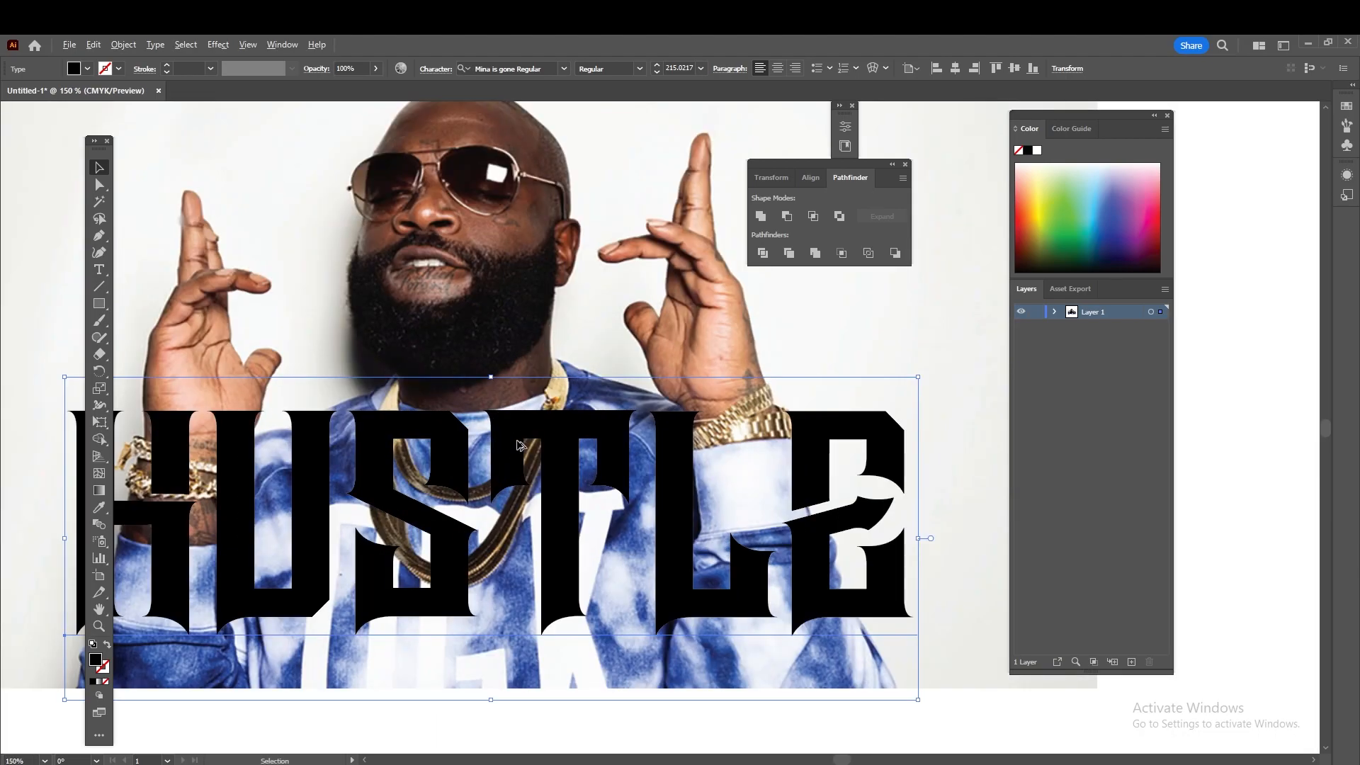
{"action": "scroll", "coordinate": [517, 439], "scroll_direction": "down", "scroll_amount": 1}
Lock the photo behind the lettering and check that only the HUSTLE text can be selected
{"action": "left_click", "coordinate": [486, 229]}
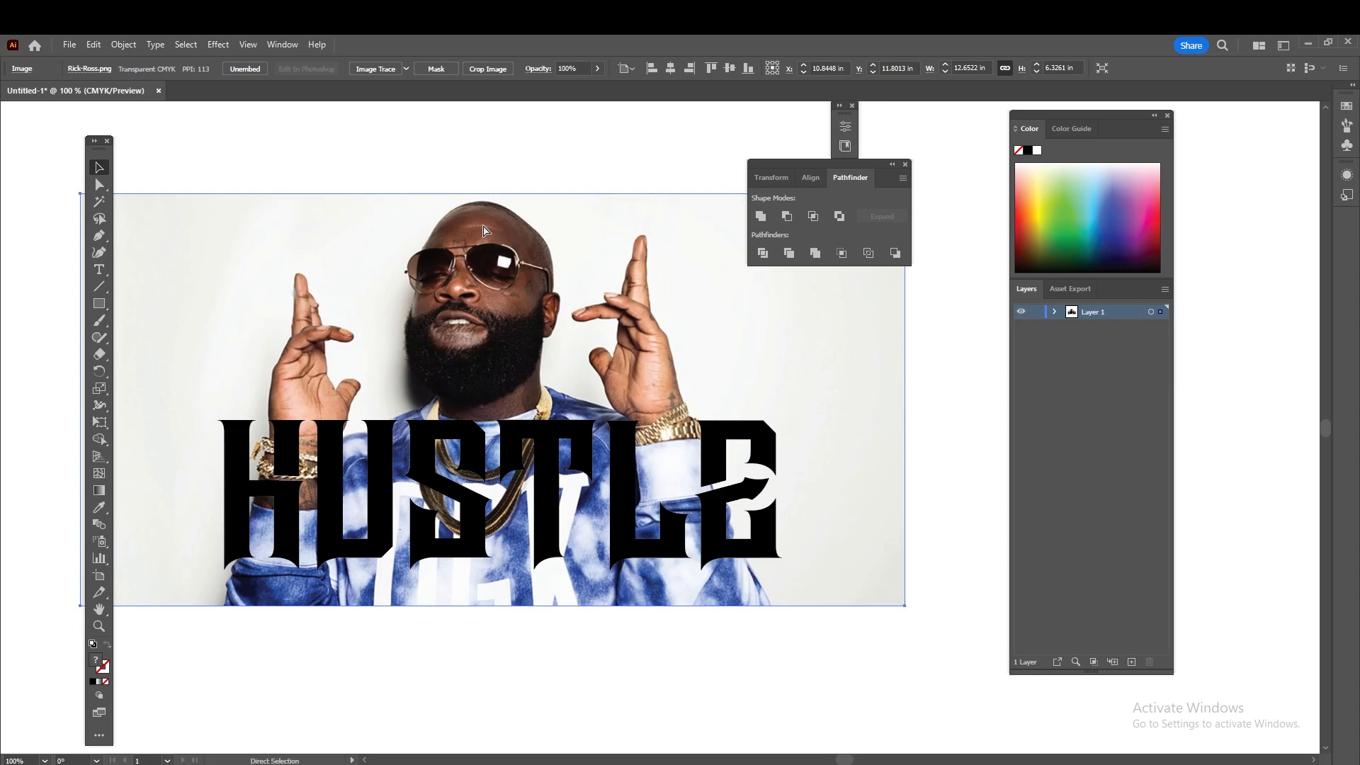
{"action": "key", "text": "ctrl+2"}
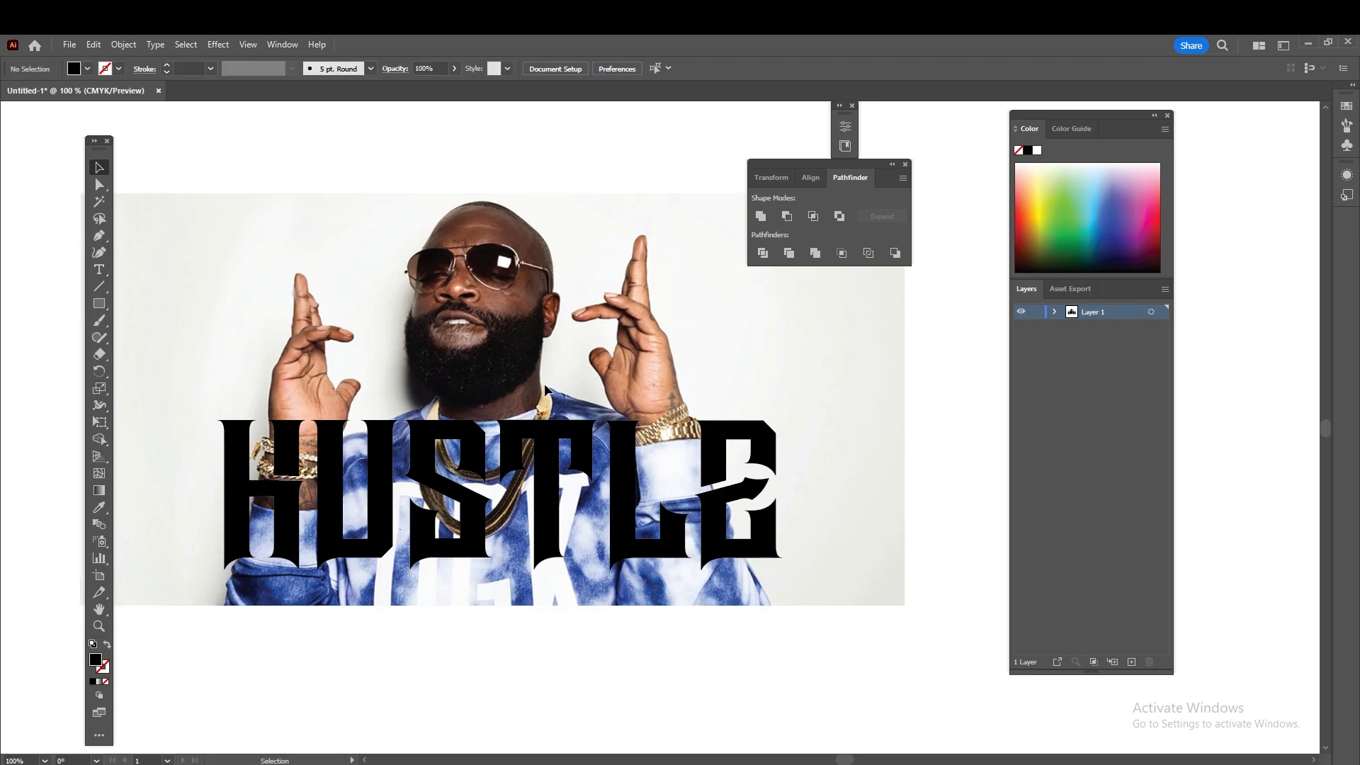
{"action": "left_click", "coordinate": [551, 458]}
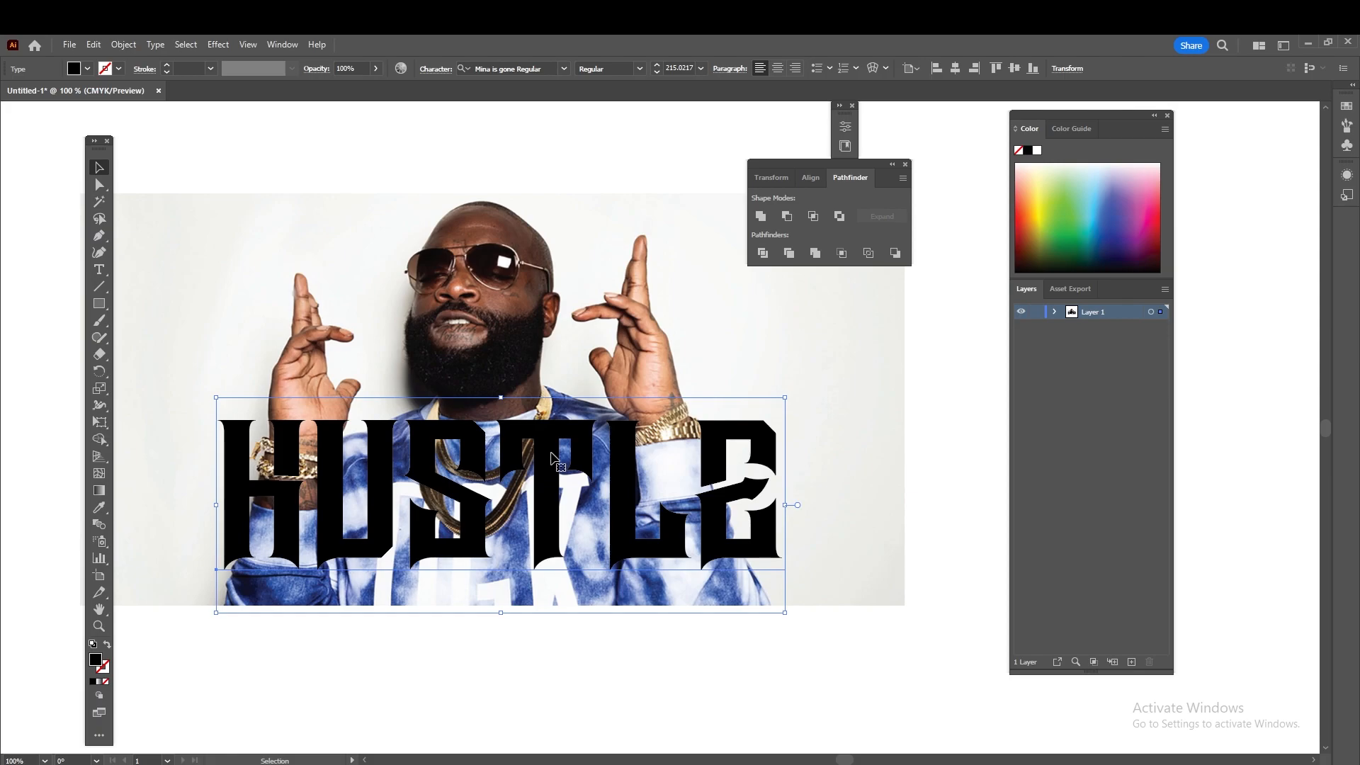
{"action": "left_click", "coordinate": [532, 238]}
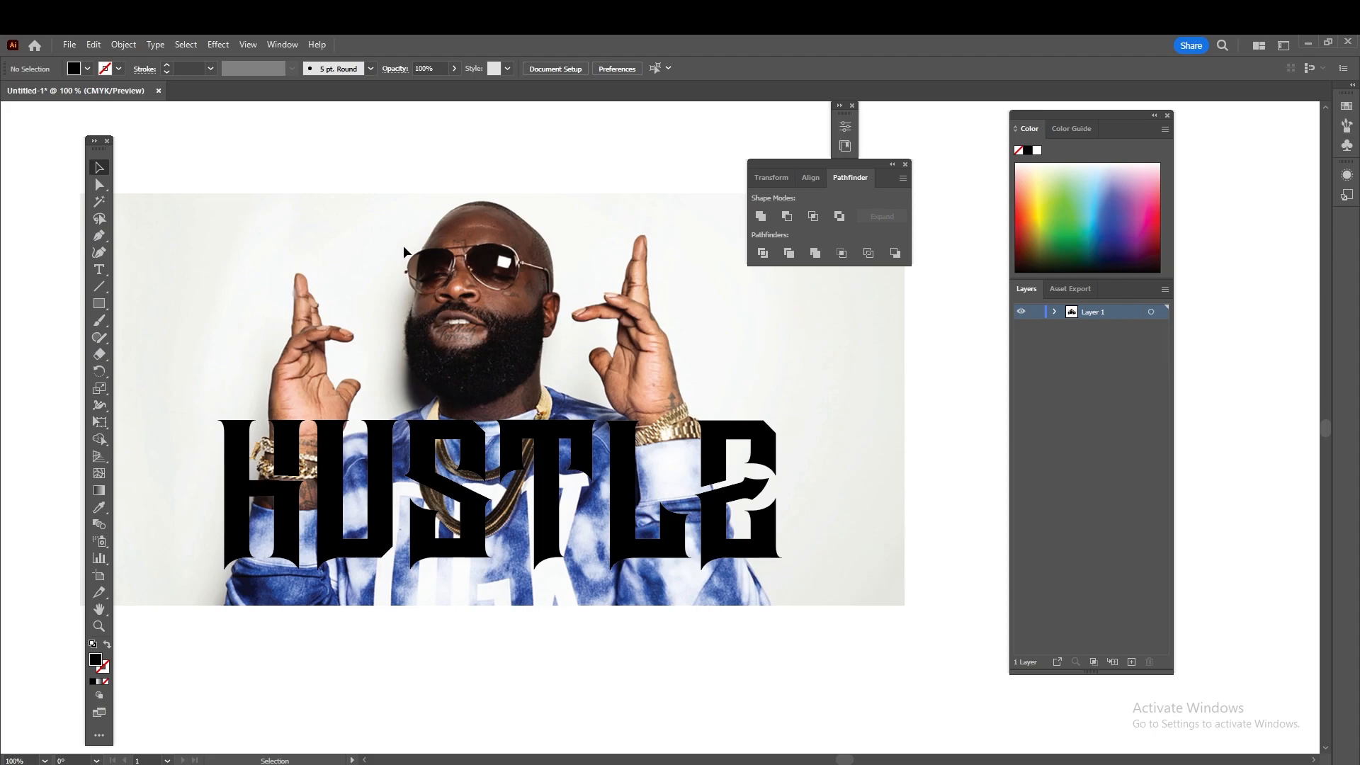
Convert the HUSTLE text to outlines
{"action": "left_click", "coordinate": [382, 440]}
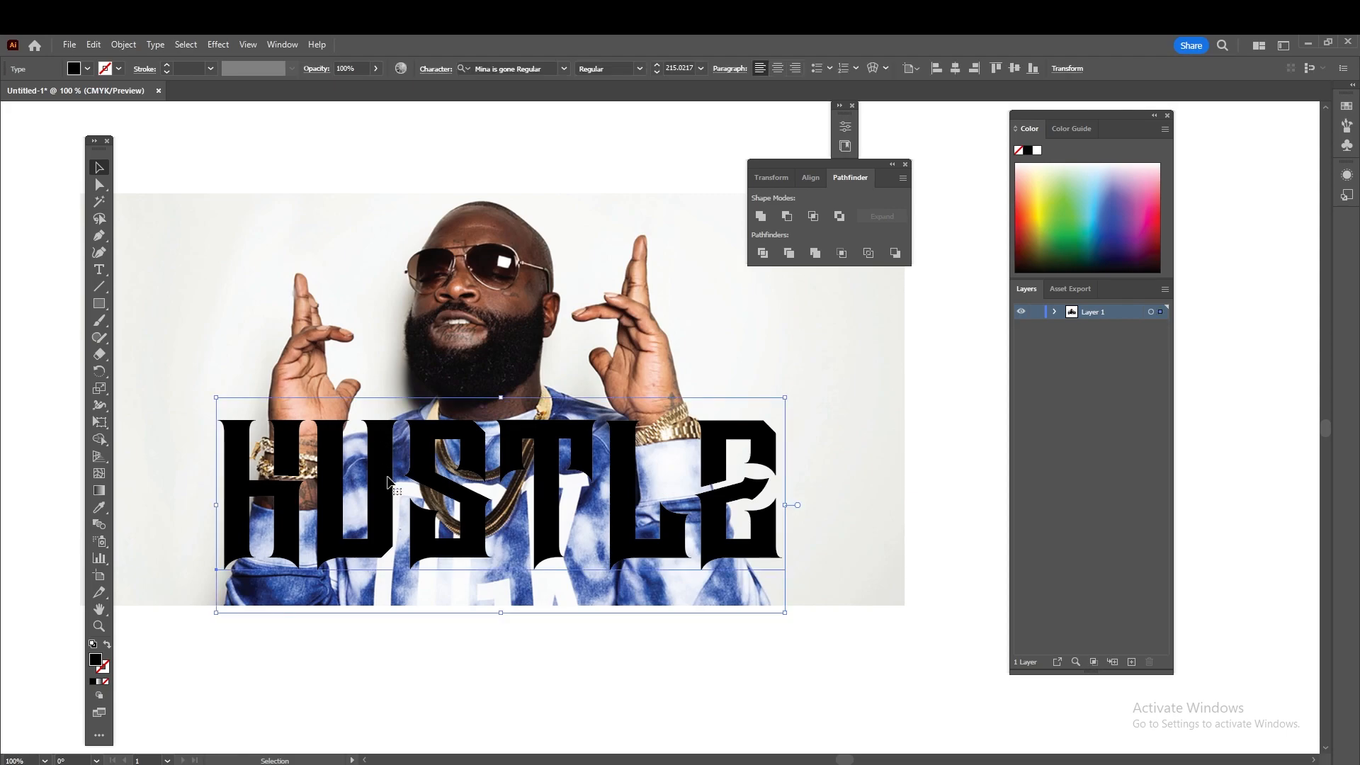
{"action": "key", "text": "ctrl+shift+o"}
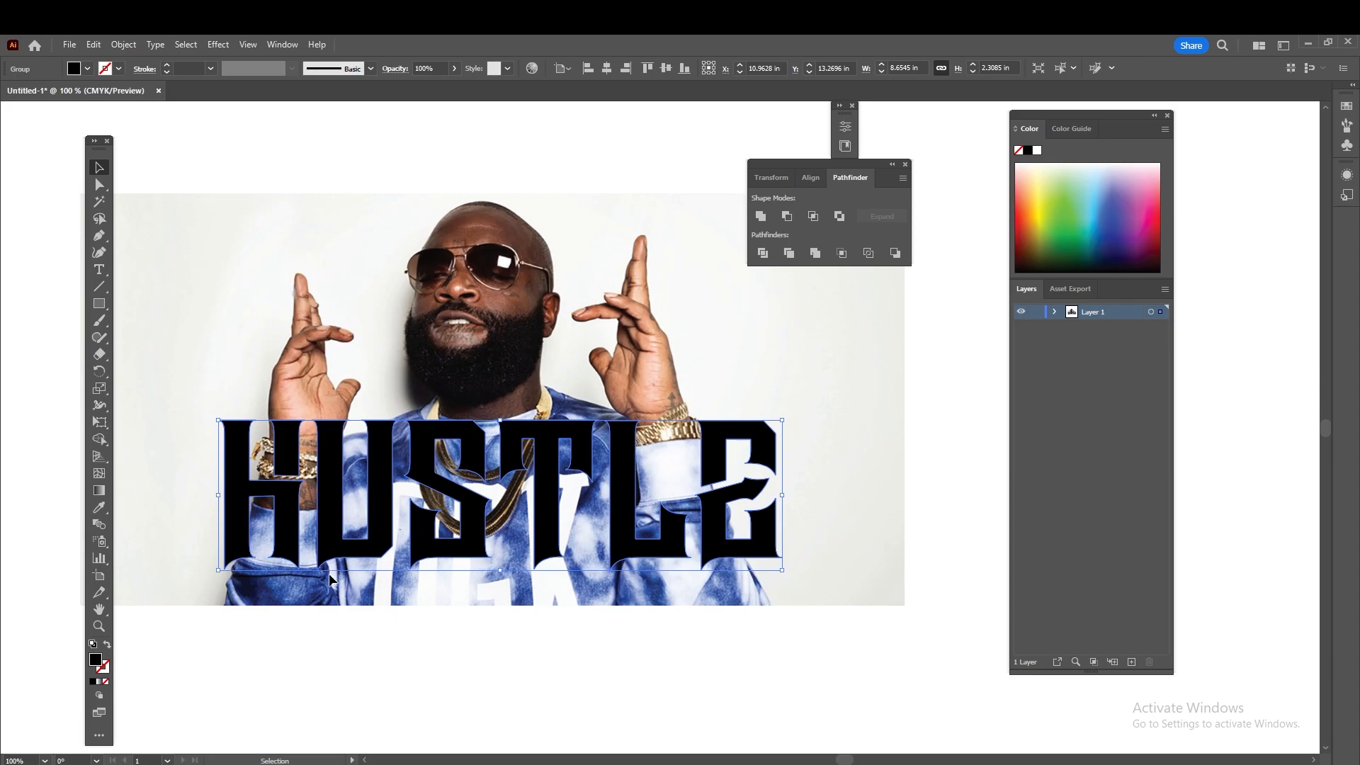
{"action": "scroll", "coordinate": [285, 589], "scroll_direction": "up", "scroll_amount": 2}
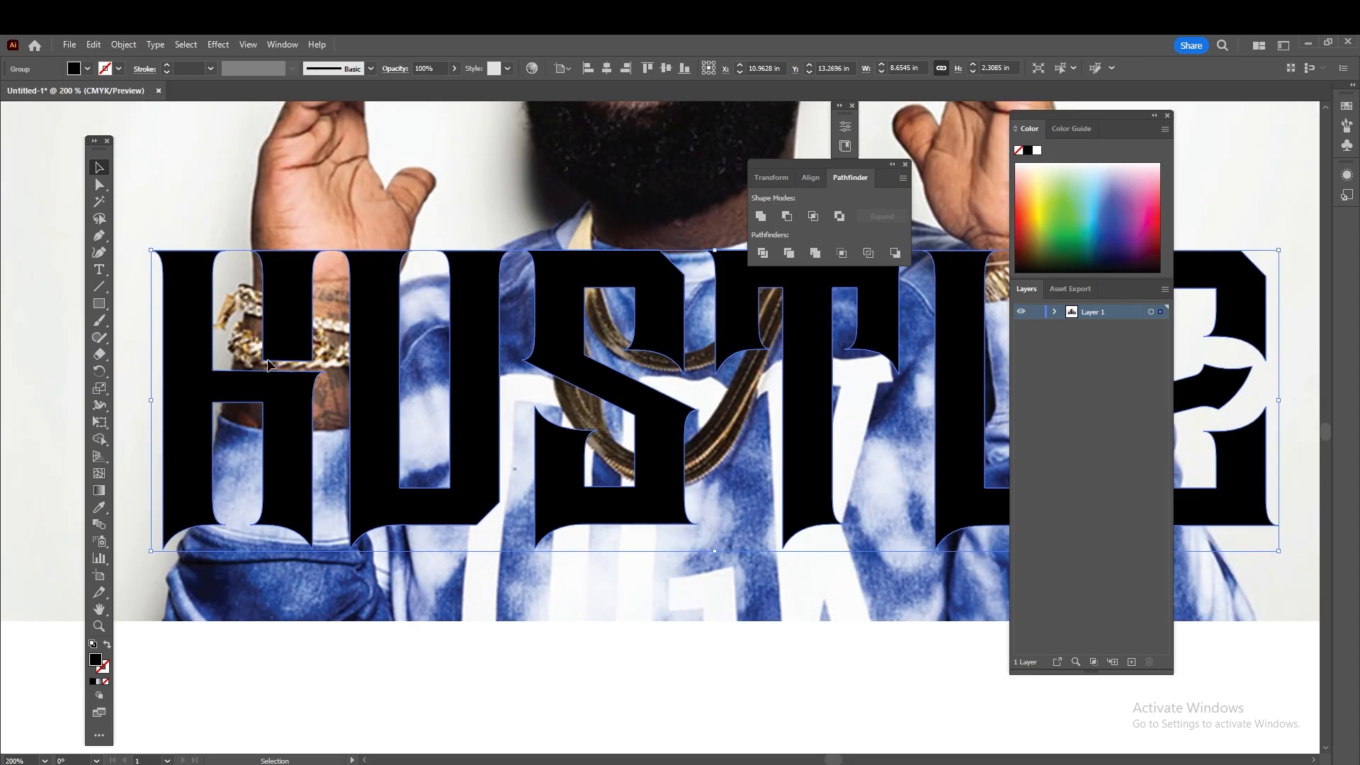
{"action": "scroll", "coordinate": [398, 529], "scroll_direction": "down", "scroll_amount": 1}
{"action": "left_click_drag", "start_coordinate": [643, 485], "coordinate": [505, 505]}
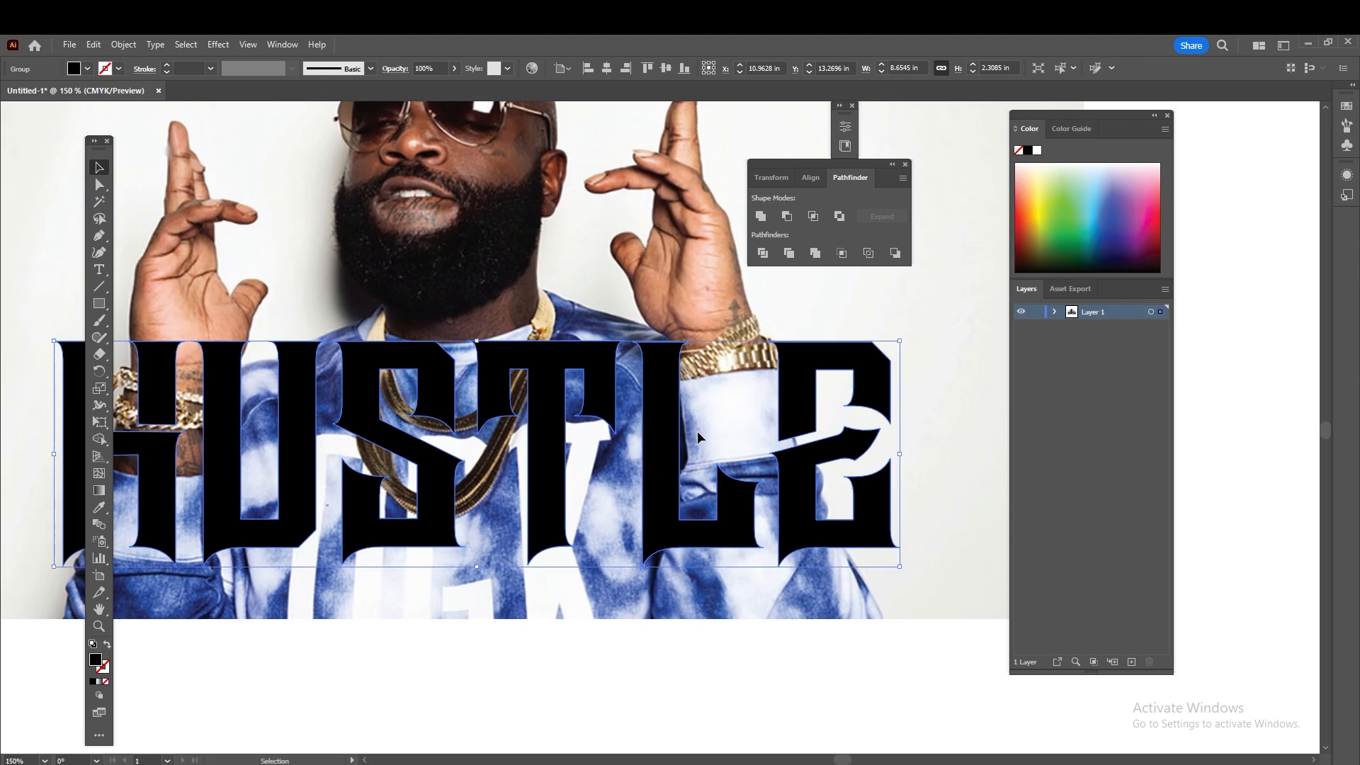
{"action": "left_click_drag", "start_coordinate": [465, 594], "coordinate": [513, 597]}
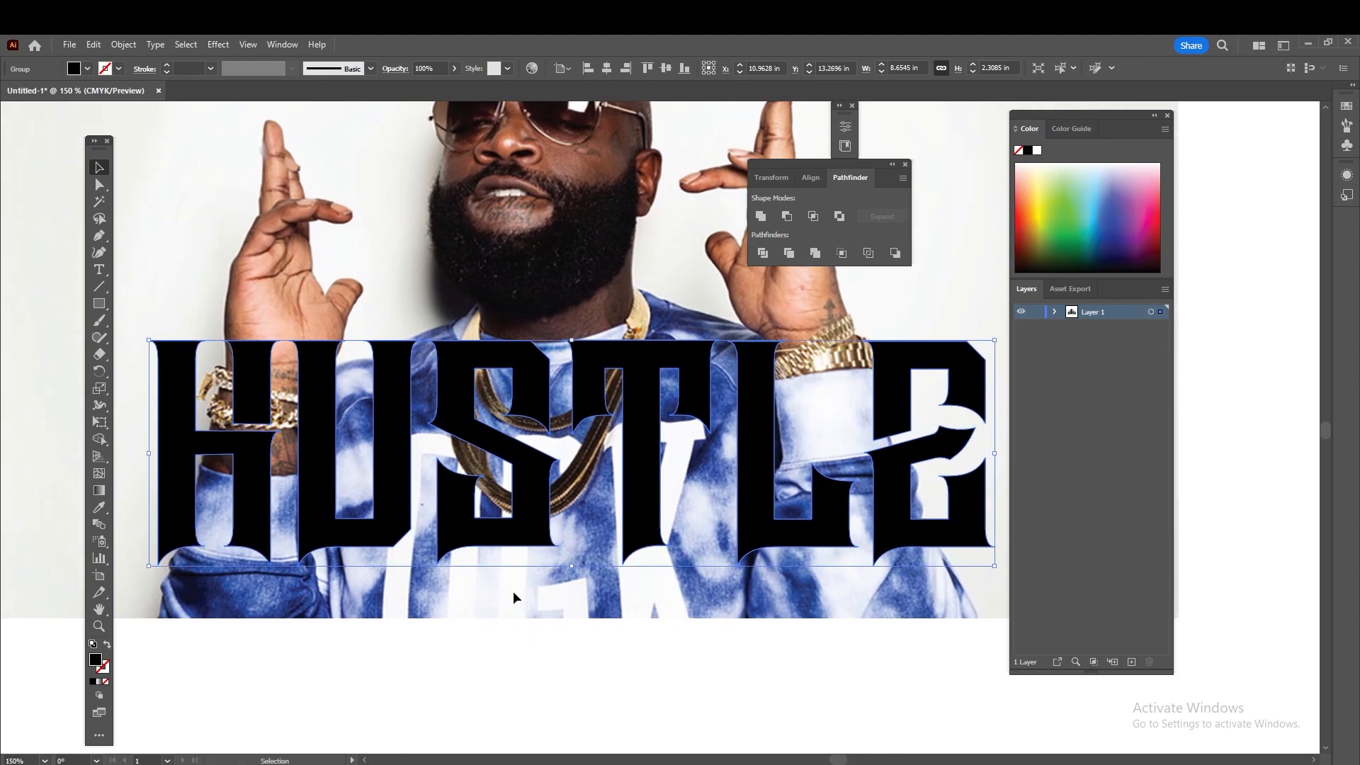
Ungroup the outlined HUSTLE lettering into individual letters
{"action": "left_click", "coordinate": [483, 628]}
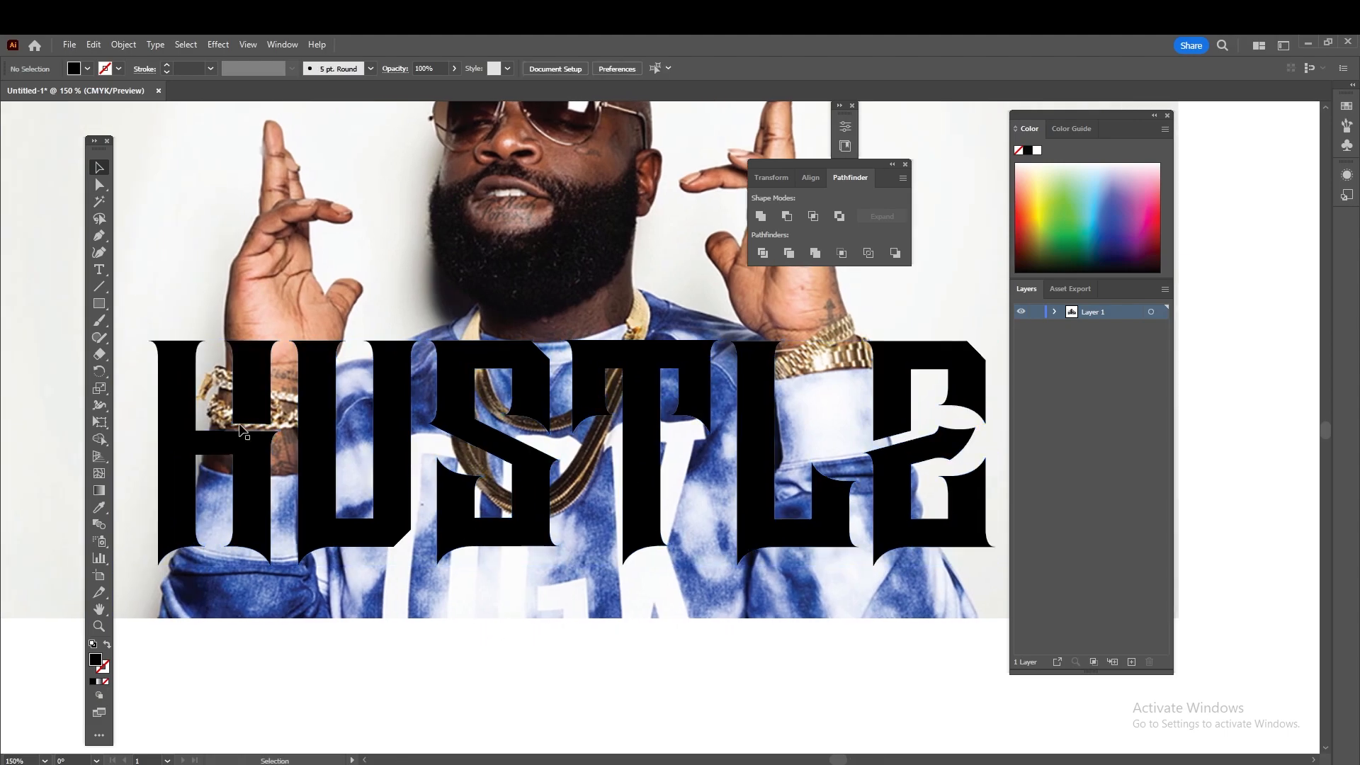
{"action": "left_click", "coordinate": [257, 509]}
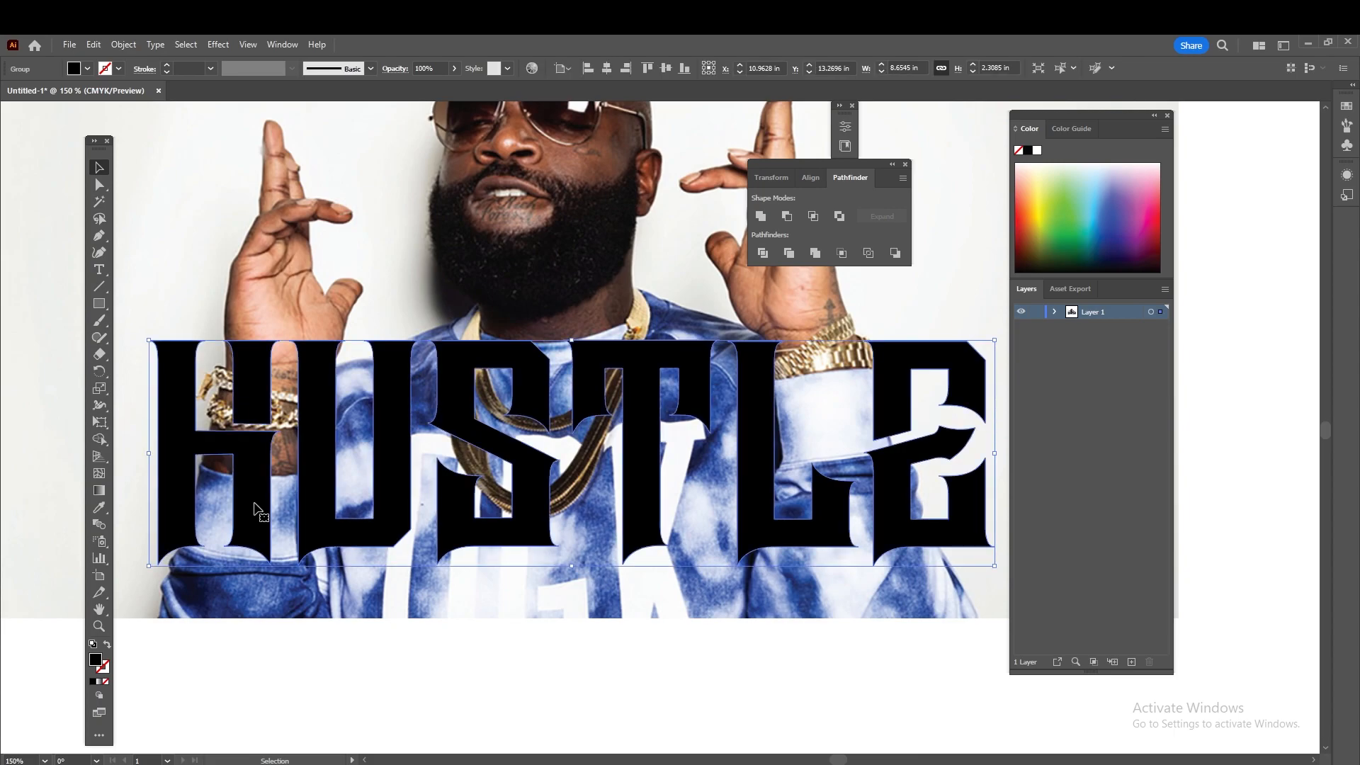
{"action": "key", "text": "ctrl"}
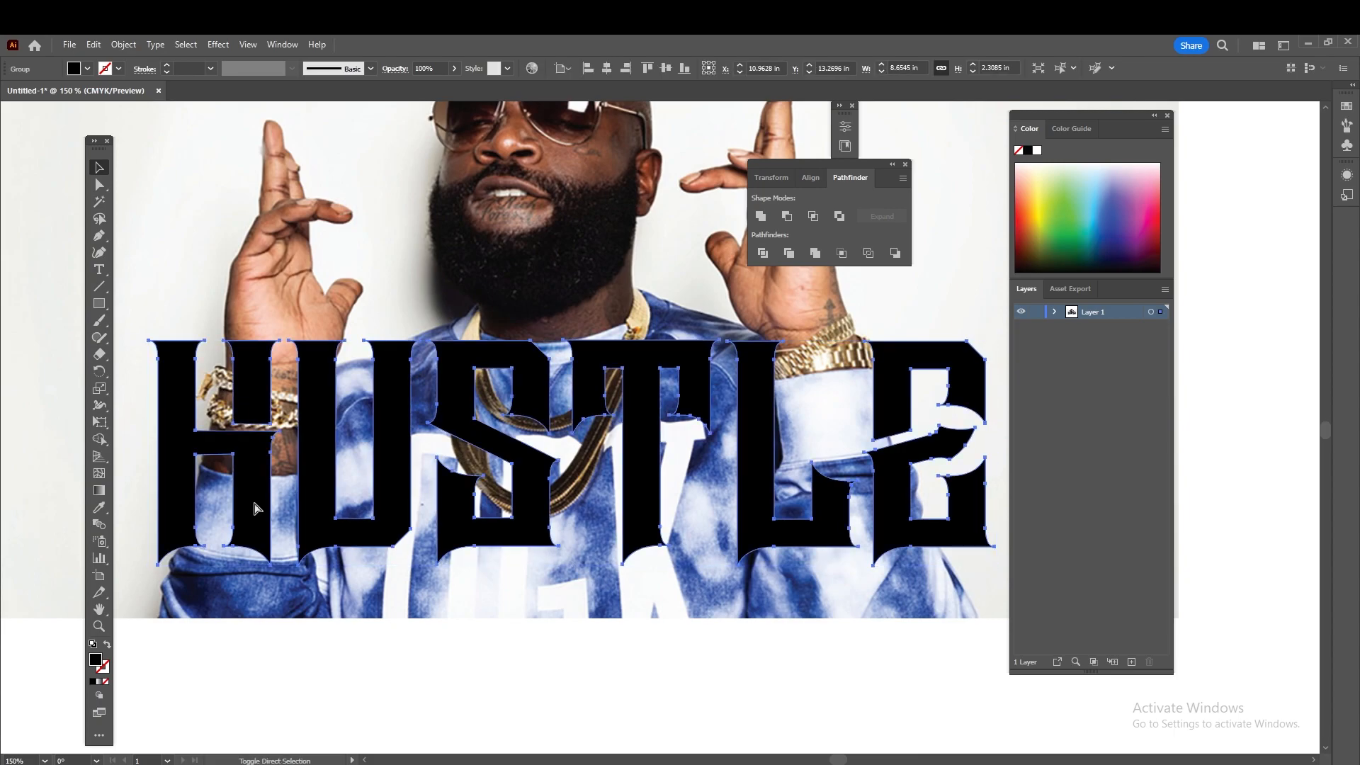
{"action": "left_click", "coordinate": [271, 715]}
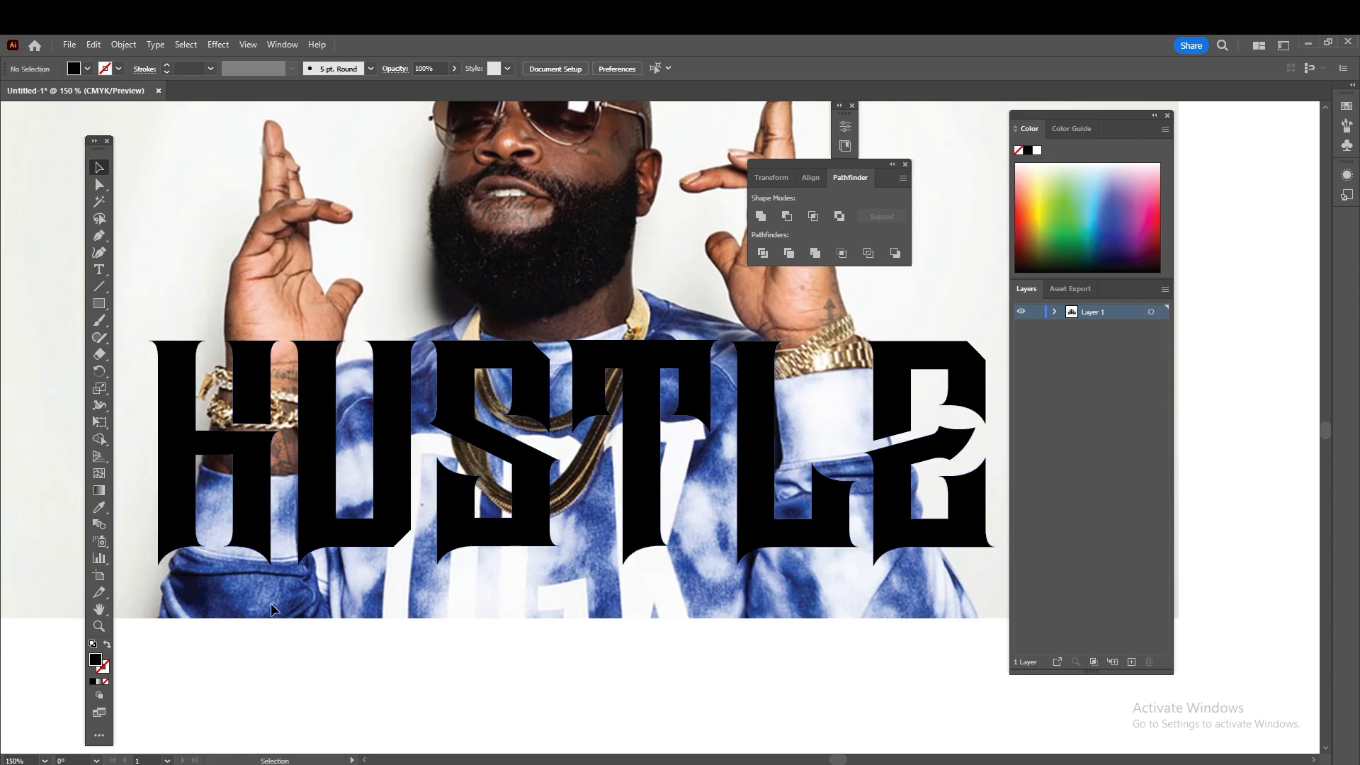
Move the letter H slightly right to tighten its gap to the U
{"action": "scroll", "coordinate": [271, 614], "scroll_direction": "up", "scroll_amount": 3}
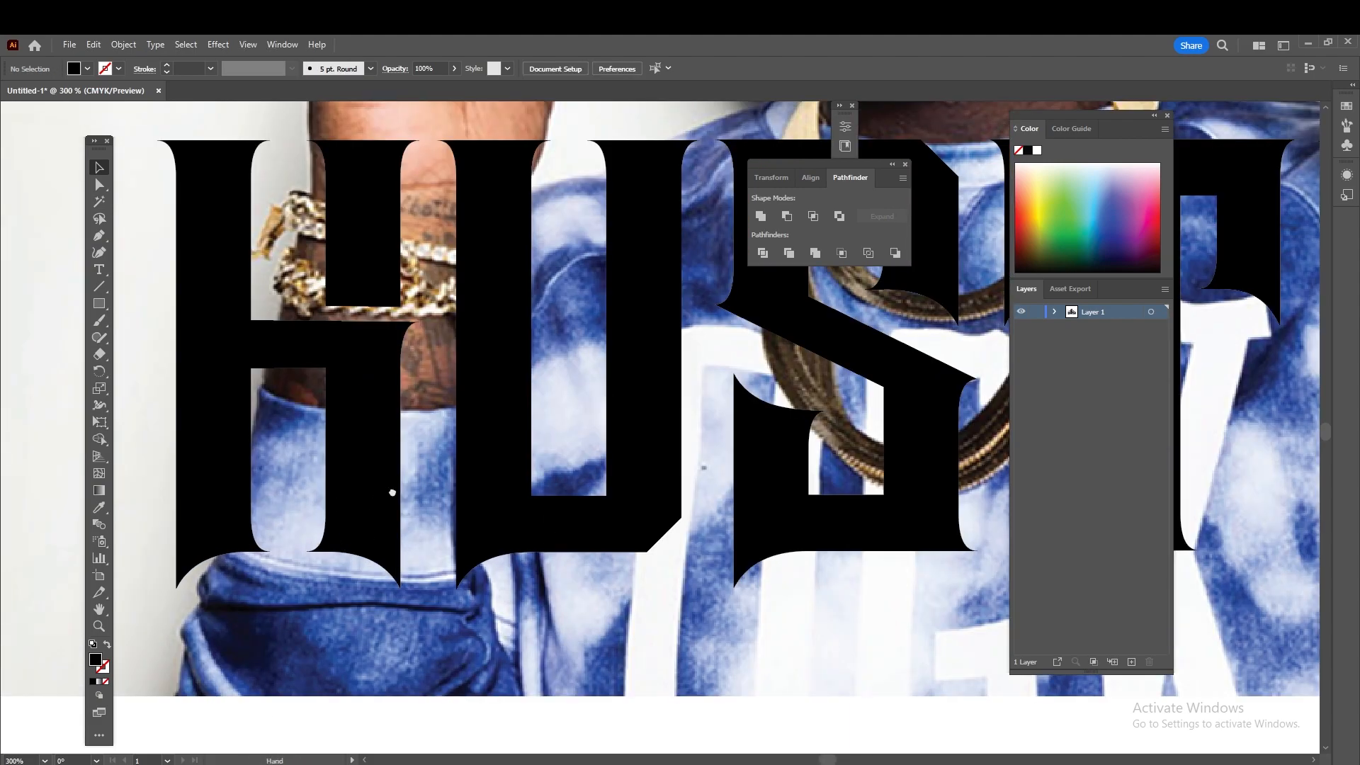
{"action": "scroll", "coordinate": [409, 546], "scroll_direction": "up", "scroll_amount": 2}
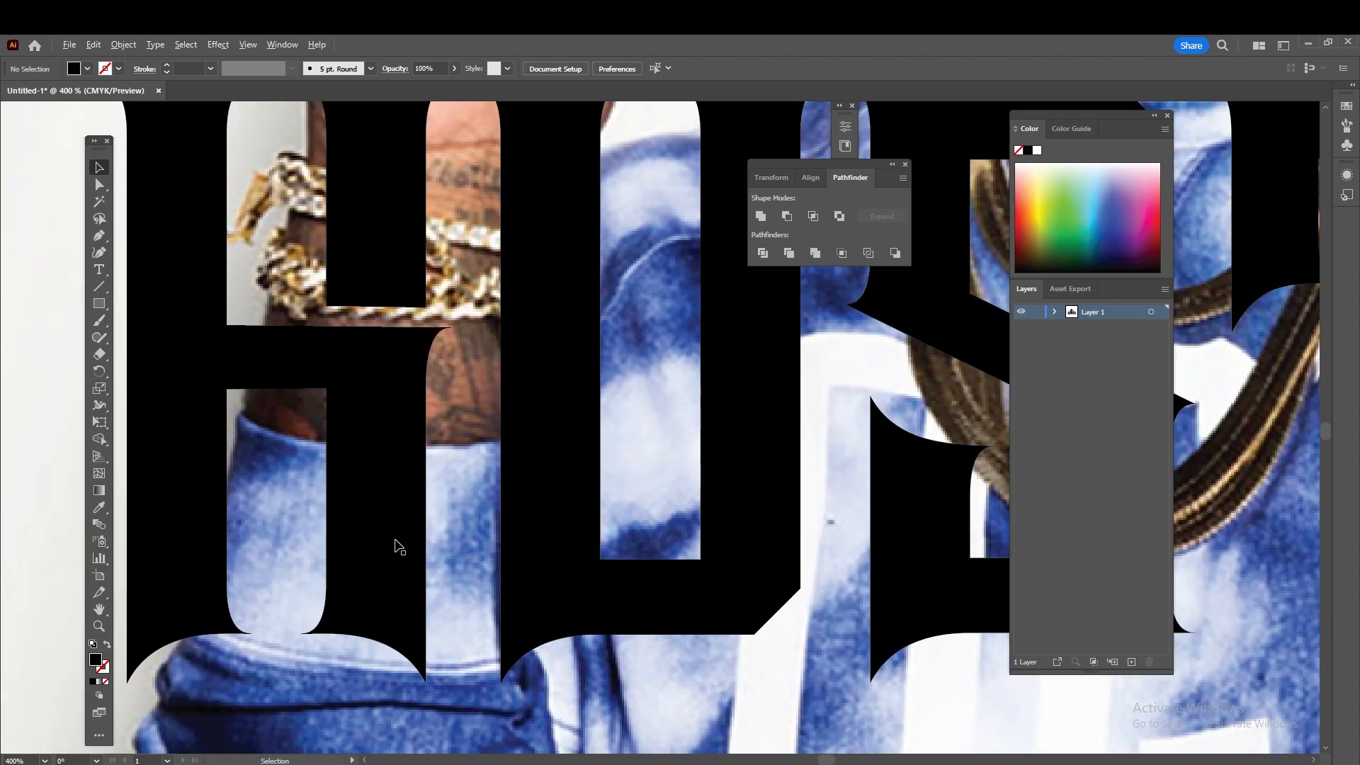
{"action": "scroll", "coordinate": [398, 546], "scroll_direction": "down", "scroll_amount": 2}
{"action": "left_click_drag", "start_coordinate": [423, 495], "coordinate": [447, 512]}
{"action": "left_click", "coordinate": [422, 486]}
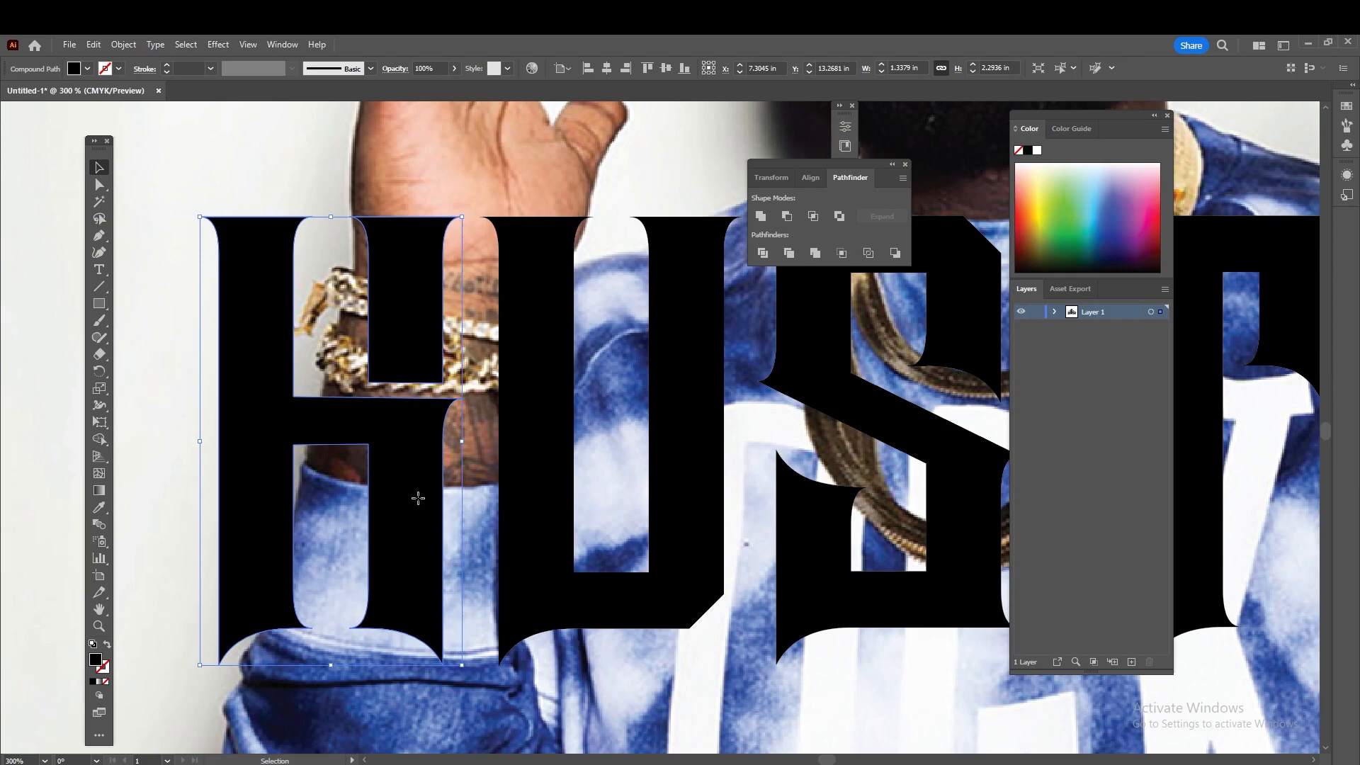
{"action": "mouse_move", "coordinate": [418, 498]}
{"action": "left_mouse_down"}
{"action": "mouse_move", "coordinate": [434, 508]}
{"action": "mouse_move", "coordinate": [338, 491]}
{"action": "mouse_move", "coordinate": [449, 510]}
{"action": "mouse_move", "coordinate": [404, 510]}
{"action": "mouse_move", "coordinate": [398, 455]}
{"action": "mouse_move", "coordinate": [367, 449]}
{"action": "mouse_move", "coordinate": [488, 471]}
{"action": "mouse_move", "coordinate": [370, 522]}
{"action": "mouse_move", "coordinate": [389, 471]}
{"action": "mouse_move", "coordinate": [429, 504]}
{"action": "left_mouse_up"}
{"action": "left_click", "coordinate": [409, 511], "text": "shift"}
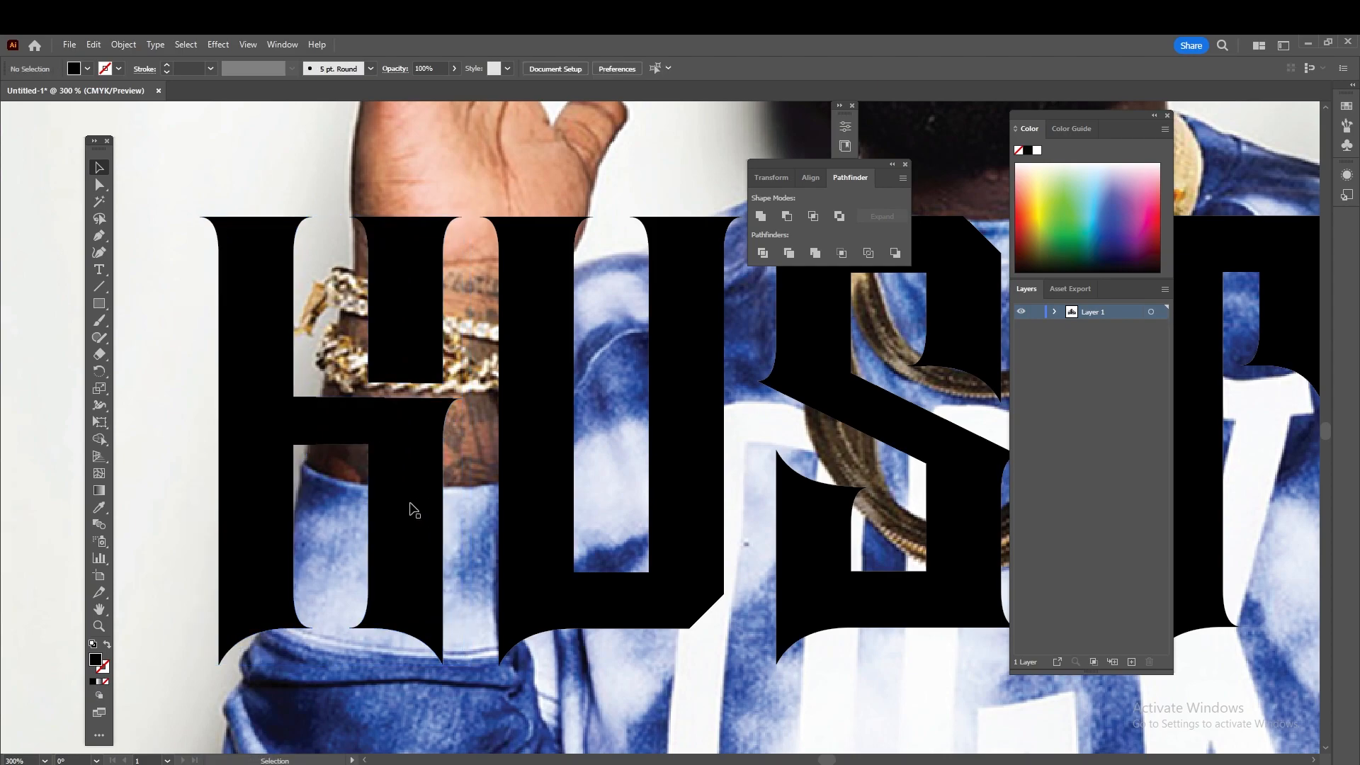
{"action": "left_click", "coordinate": [417, 522]}
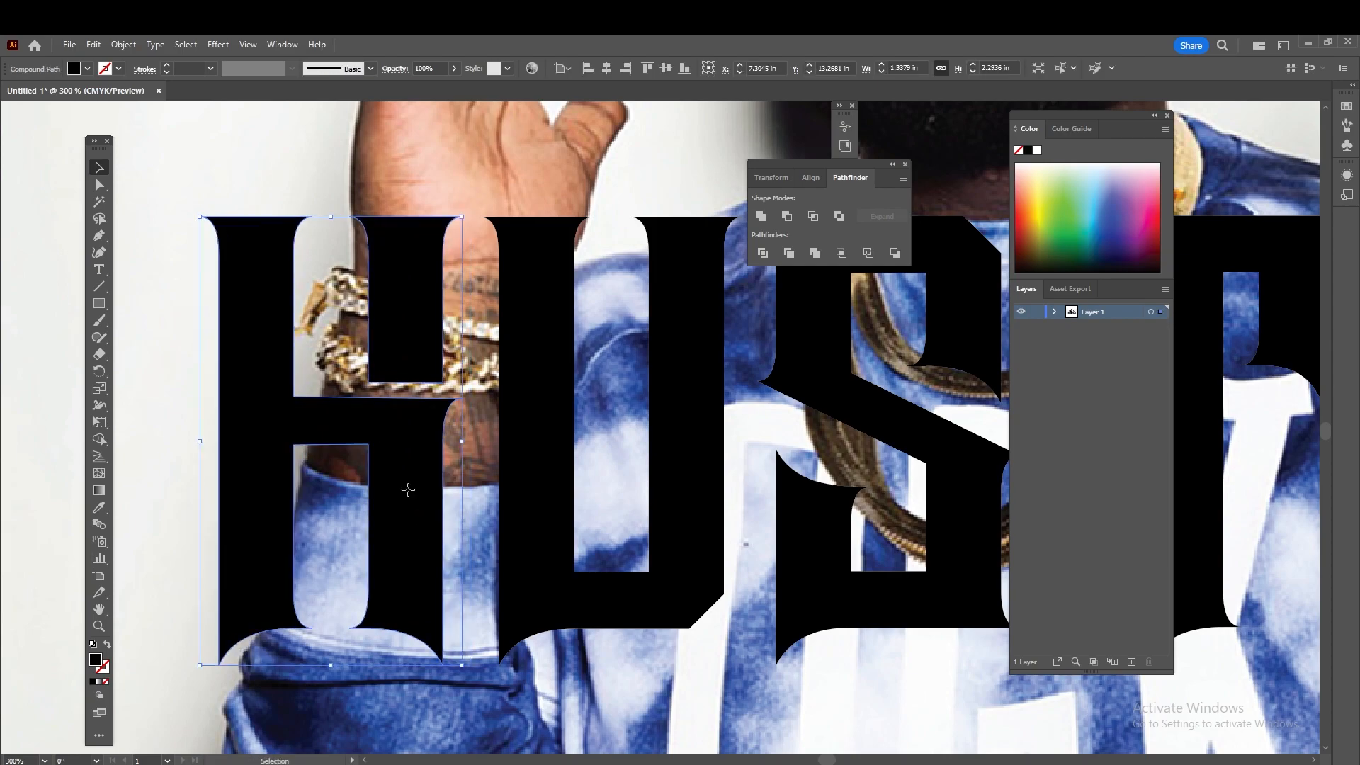
{"action": "left_click_drag", "start_coordinate": [408, 489], "coordinate": [428, 491]}
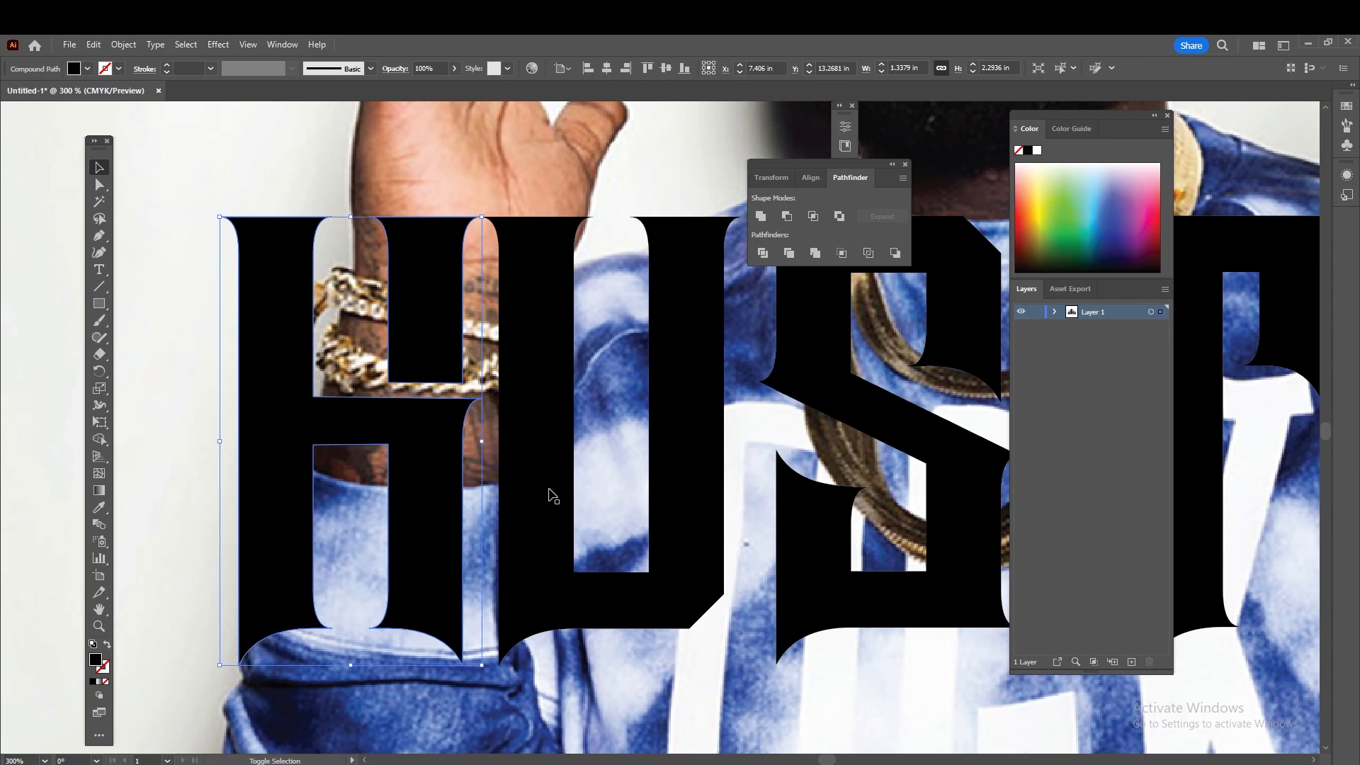
Tighten the spacing by shifting the H and U together toward the S, and the H, U and S toward the T
{"action": "left_click", "coordinate": [717, 509], "text": "shift"}
{"action": "left_click_drag", "start_coordinate": [717, 508], "coordinate": [435, 461]}
{"action": "left_click", "coordinate": [412, 460], "text": "shift"}
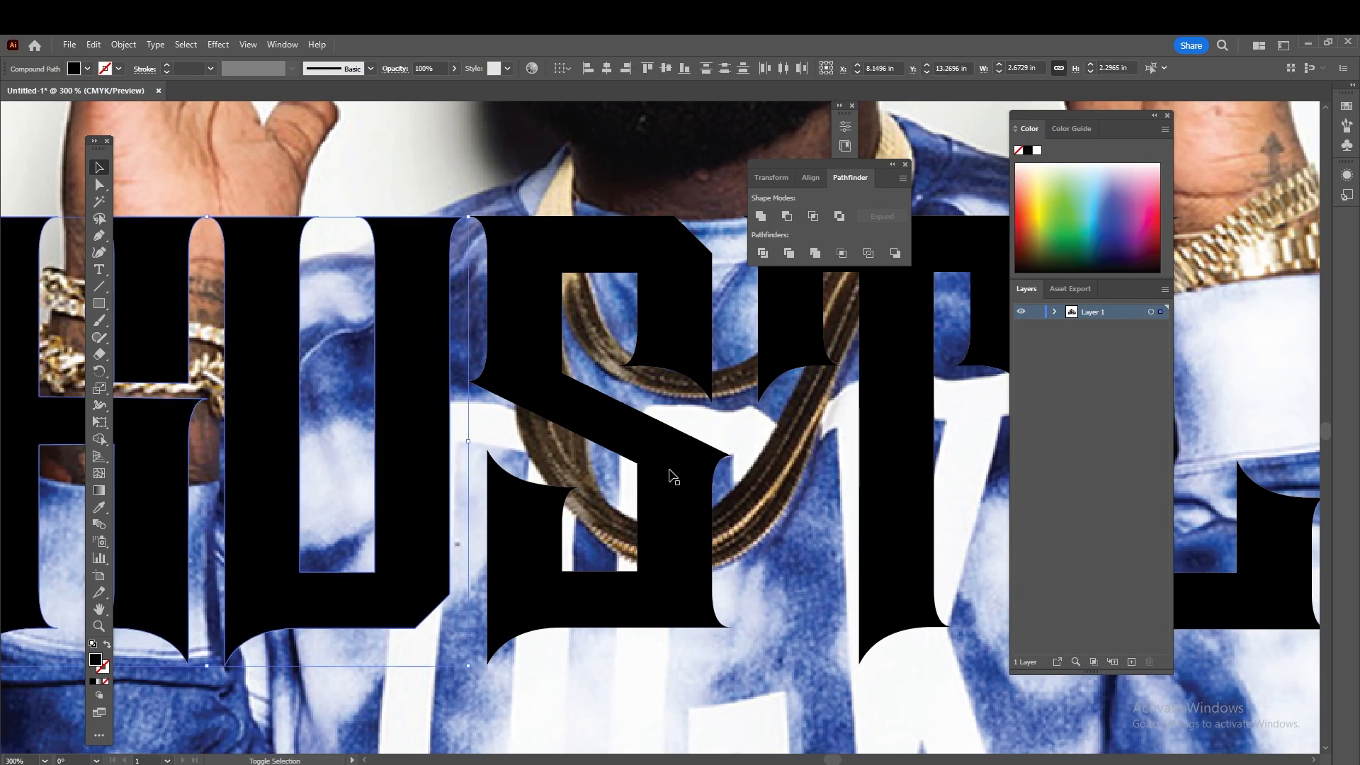
{"action": "left_click", "coordinate": [704, 487], "text": "shift"}
{"action": "left_click_drag", "start_coordinate": [693, 488], "coordinate": [352, 483]}
{"action": "left_click", "coordinate": [254, 501], "text": "shift"}
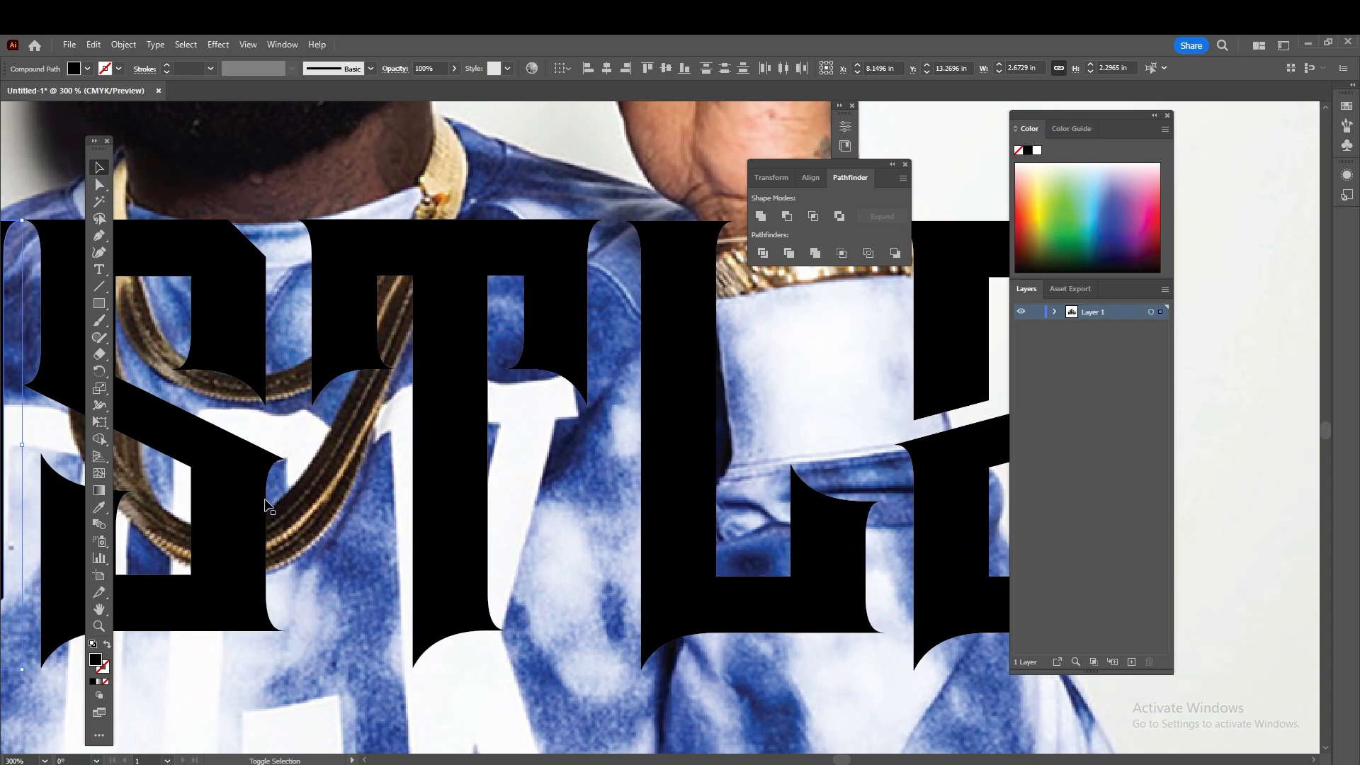
{"action": "left_click_drag", "start_coordinate": [253, 501], "coordinate": [257, 500]}
{"action": "left_click", "coordinate": [258, 503], "text": "shift"}
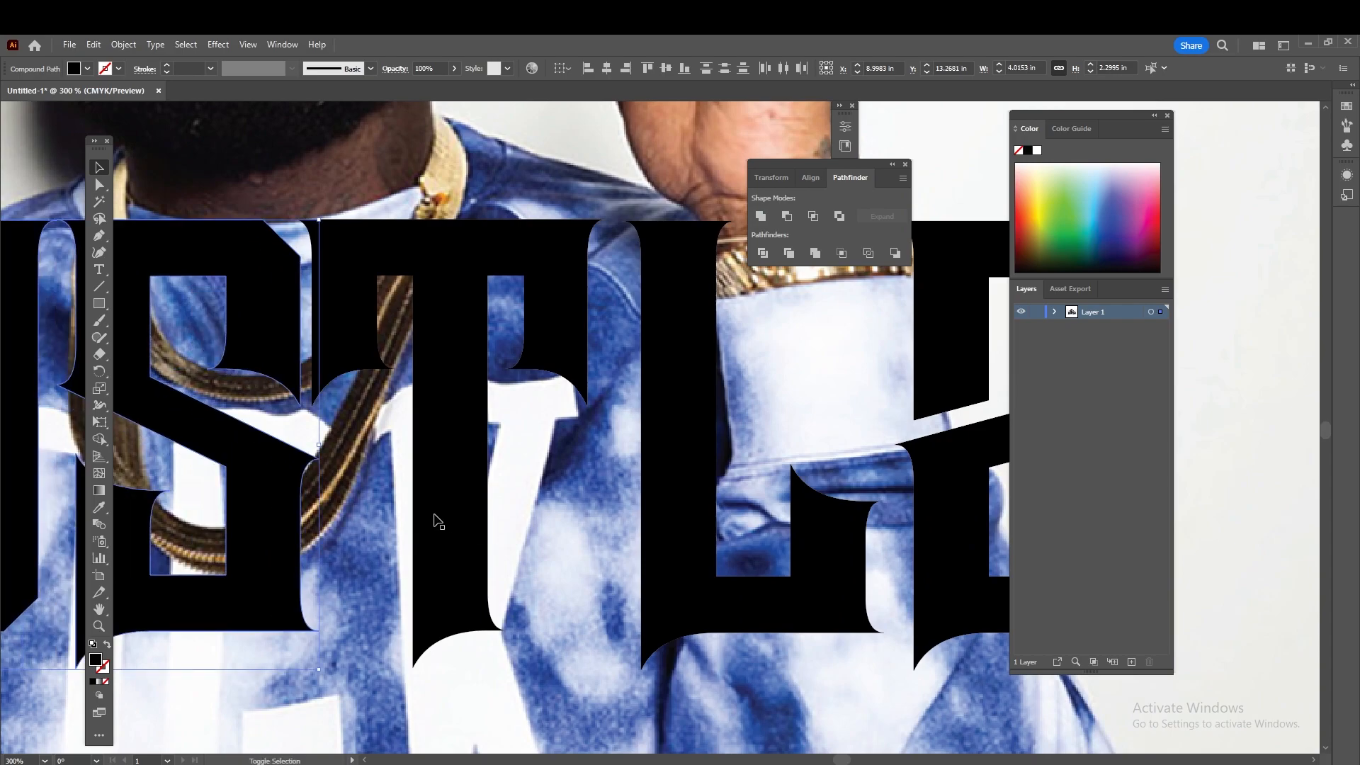
Add the T and L to the selected letters and shift them together toward the final E
{"action": "left_click", "coordinate": [472, 510], "text": "shift"}
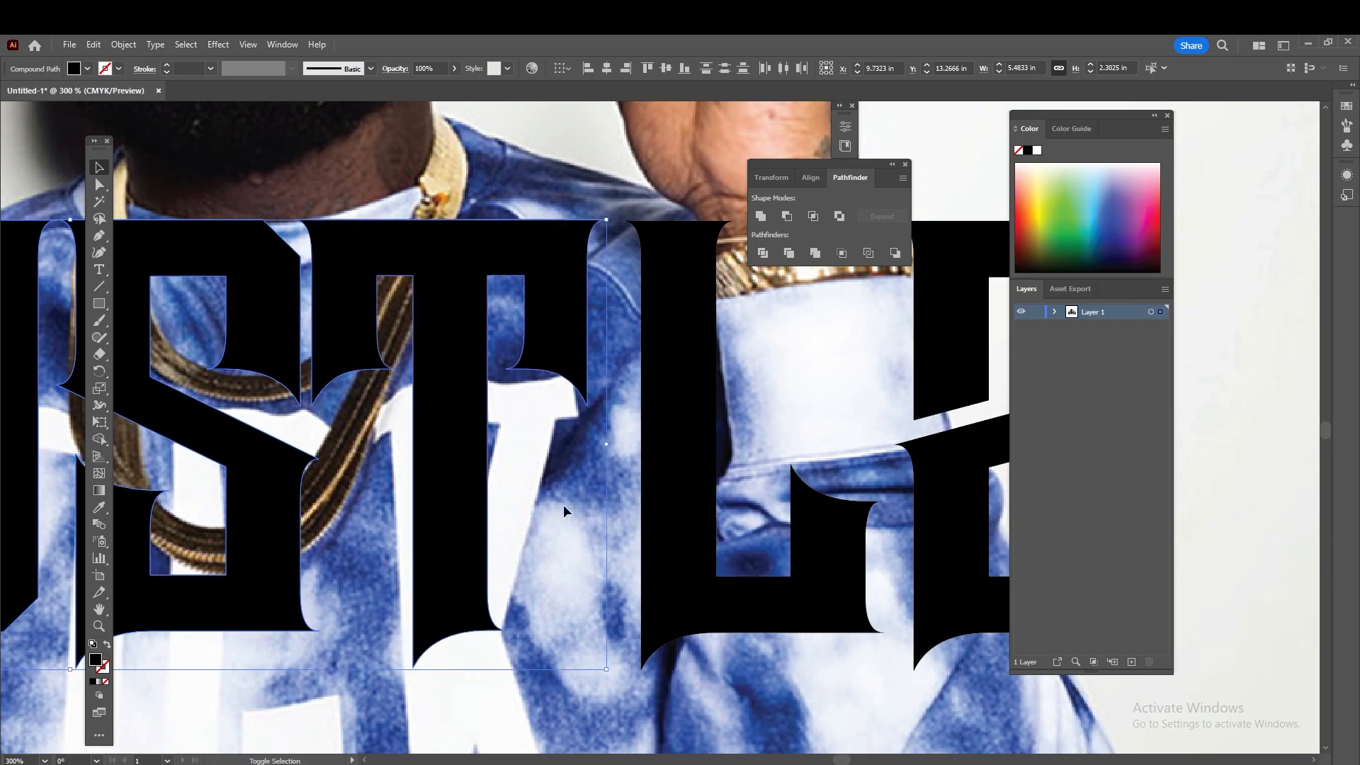
{"action": "key", "text": "space"}
{"action": "left_click_drag", "start_coordinate": [606, 505], "coordinate": [187, 516]}
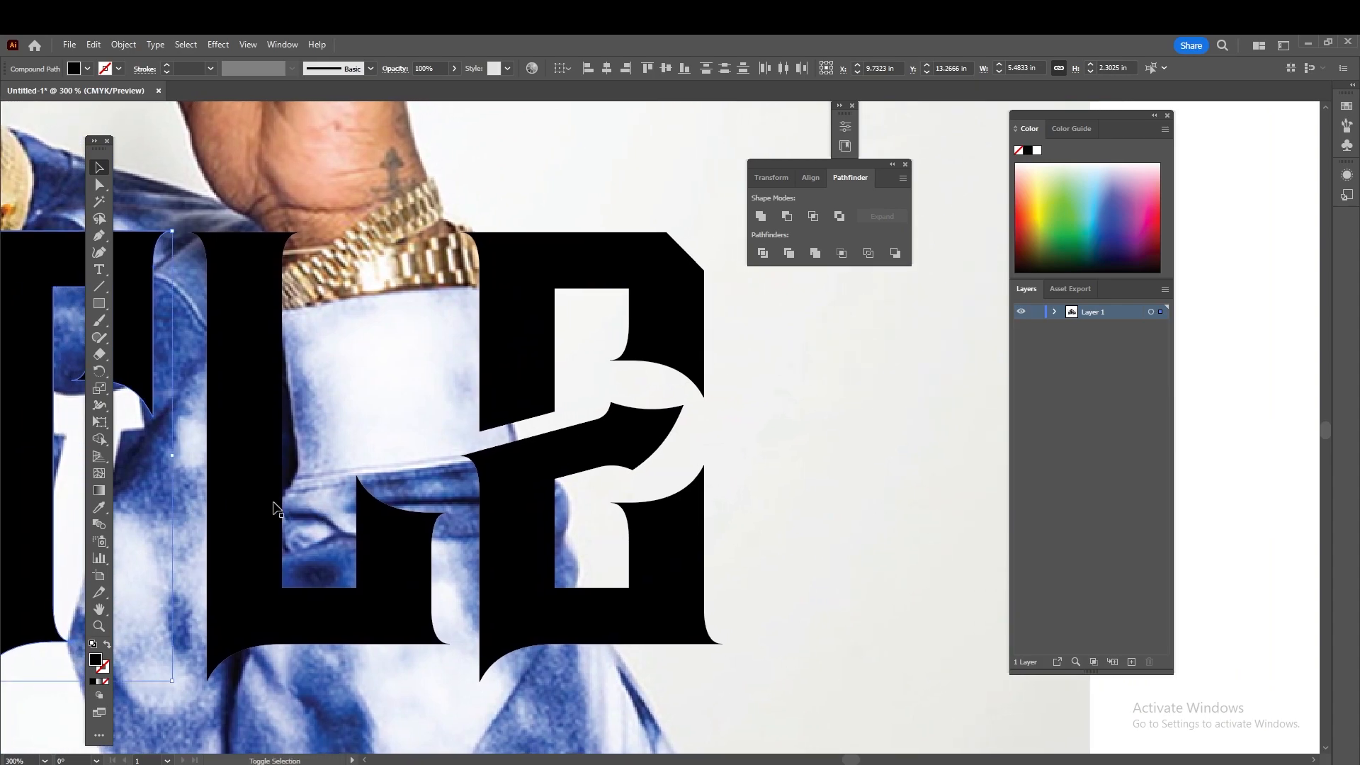
{"action": "left_click", "coordinate": [251, 509], "text": "shift"}
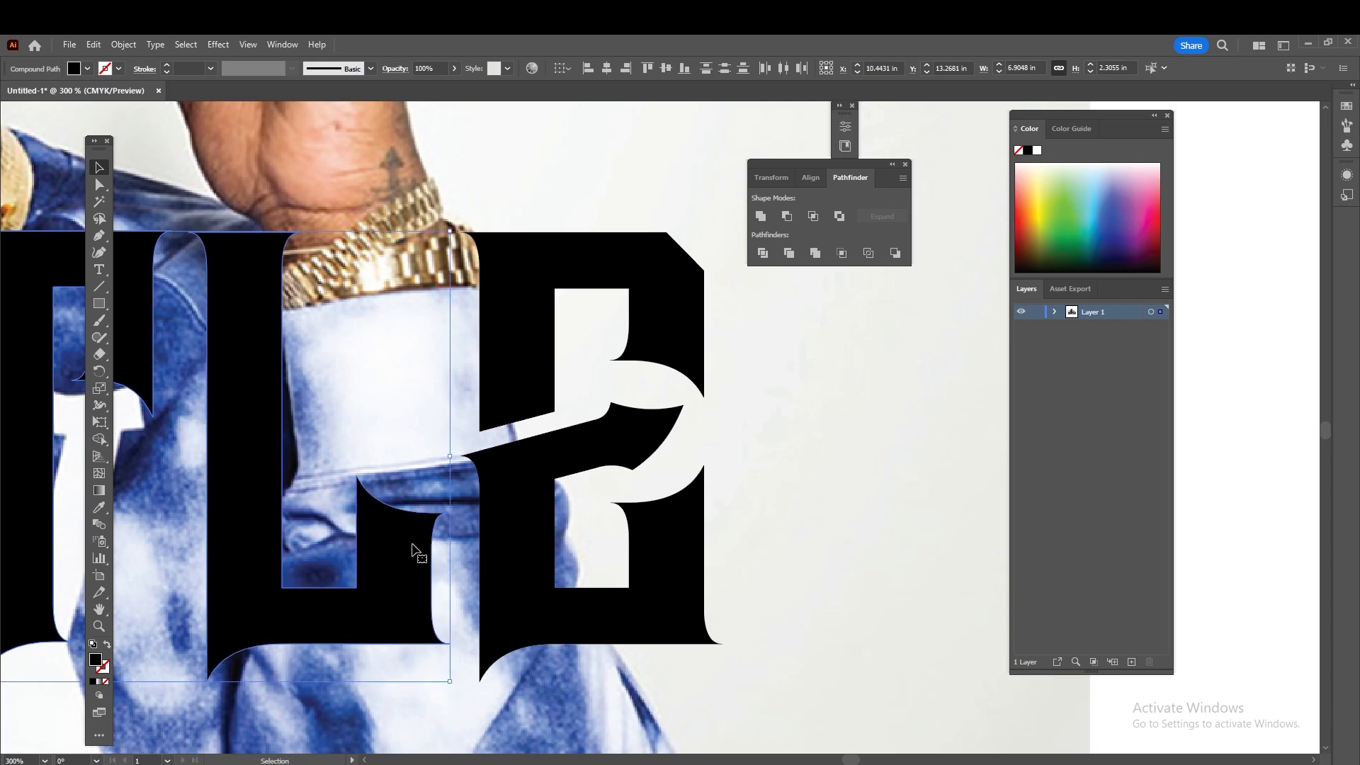
{"action": "left_click_drag", "start_coordinate": [640, 561], "coordinate": [493, 552]}
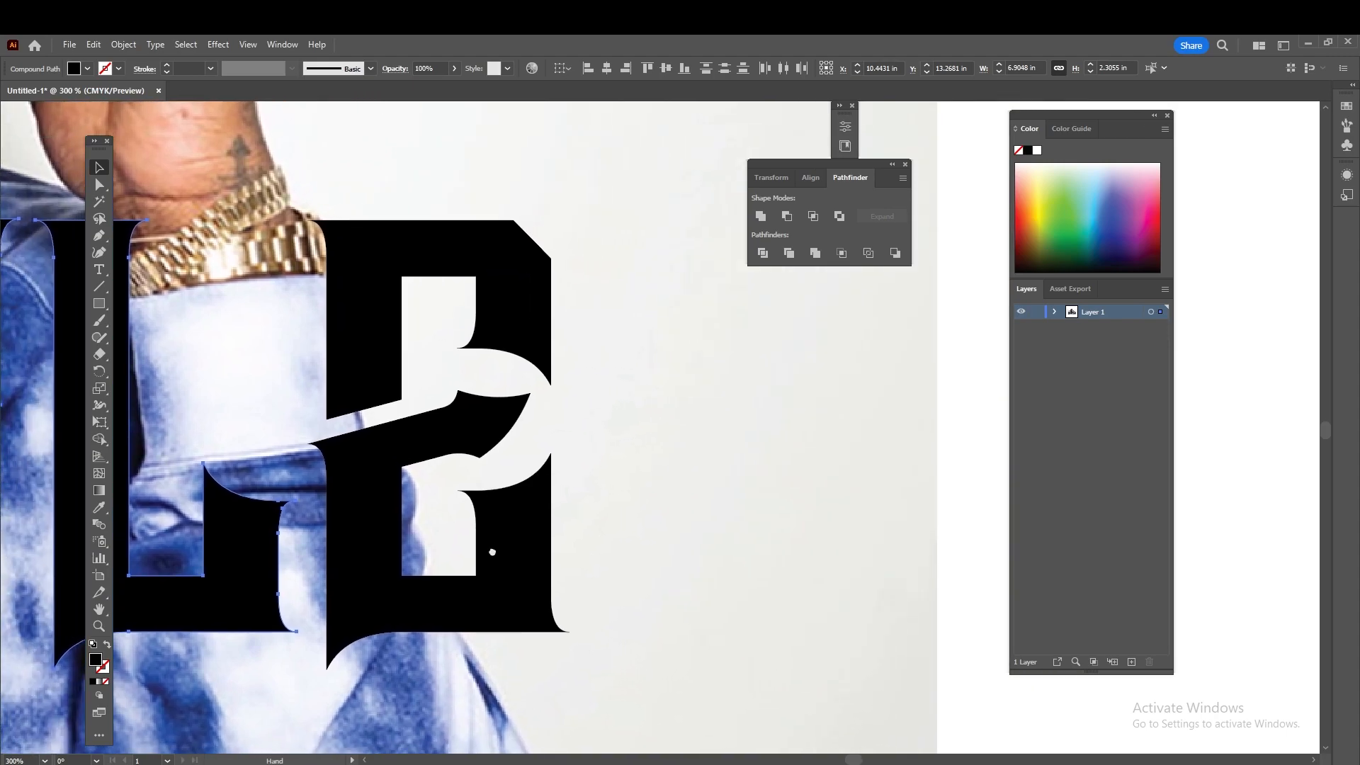
{"action": "left_click", "coordinate": [242, 544], "text": "shift"}
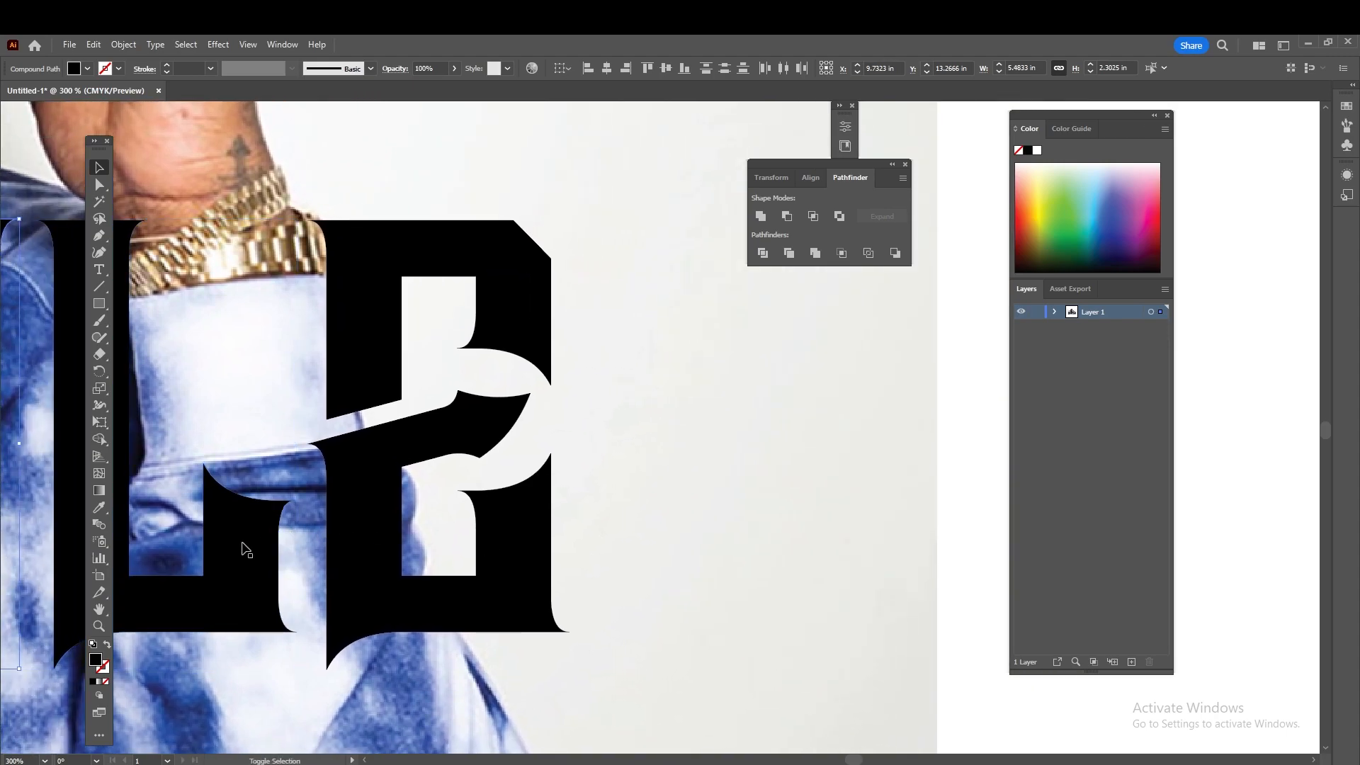
{"action": "left_click", "coordinate": [243, 546], "text": "shift"}
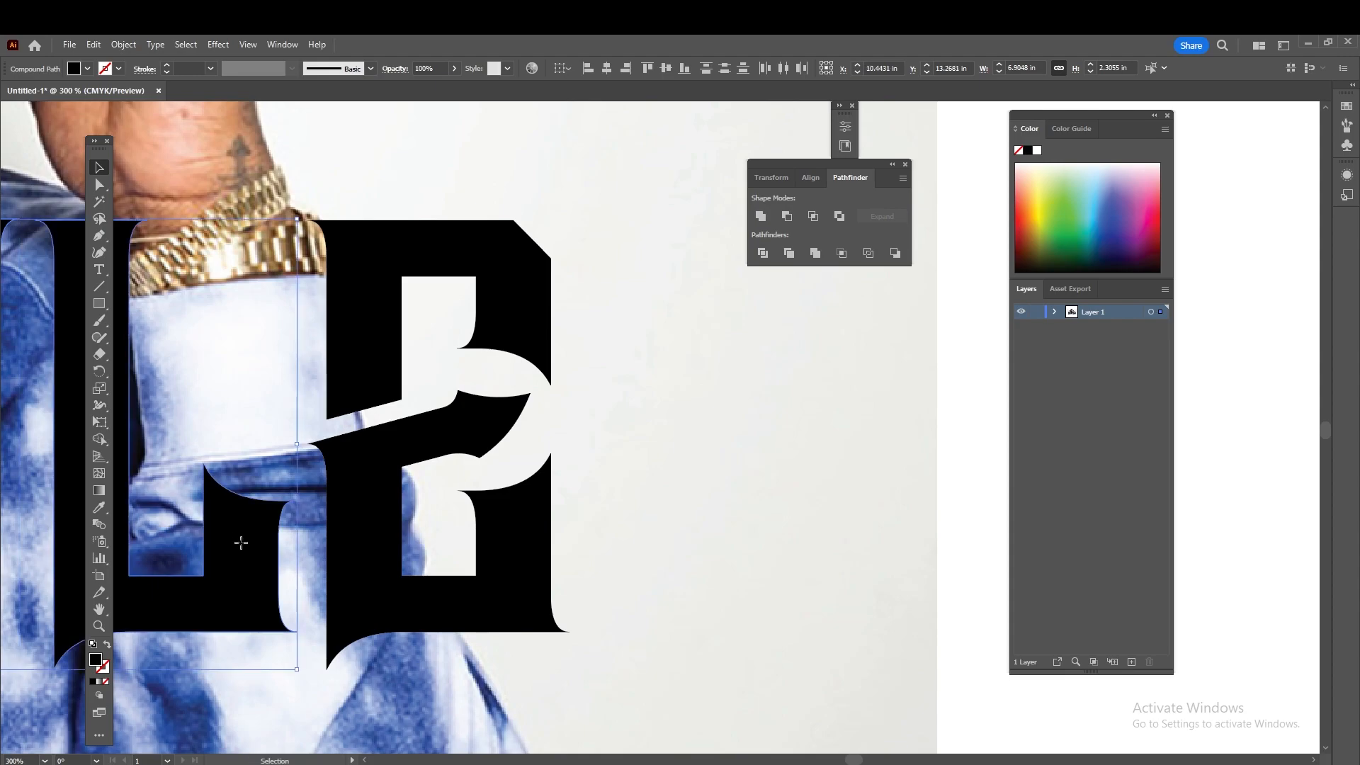
{"action": "left_click_drag", "start_coordinate": [241, 543], "coordinate": [274, 554]}
{"action": "scroll", "coordinate": [558, 406], "scroll_direction": "down", "scroll_amount": 4}
{"action": "left_click_drag", "start_coordinate": [547, 452], "coordinate": [592, 482]}
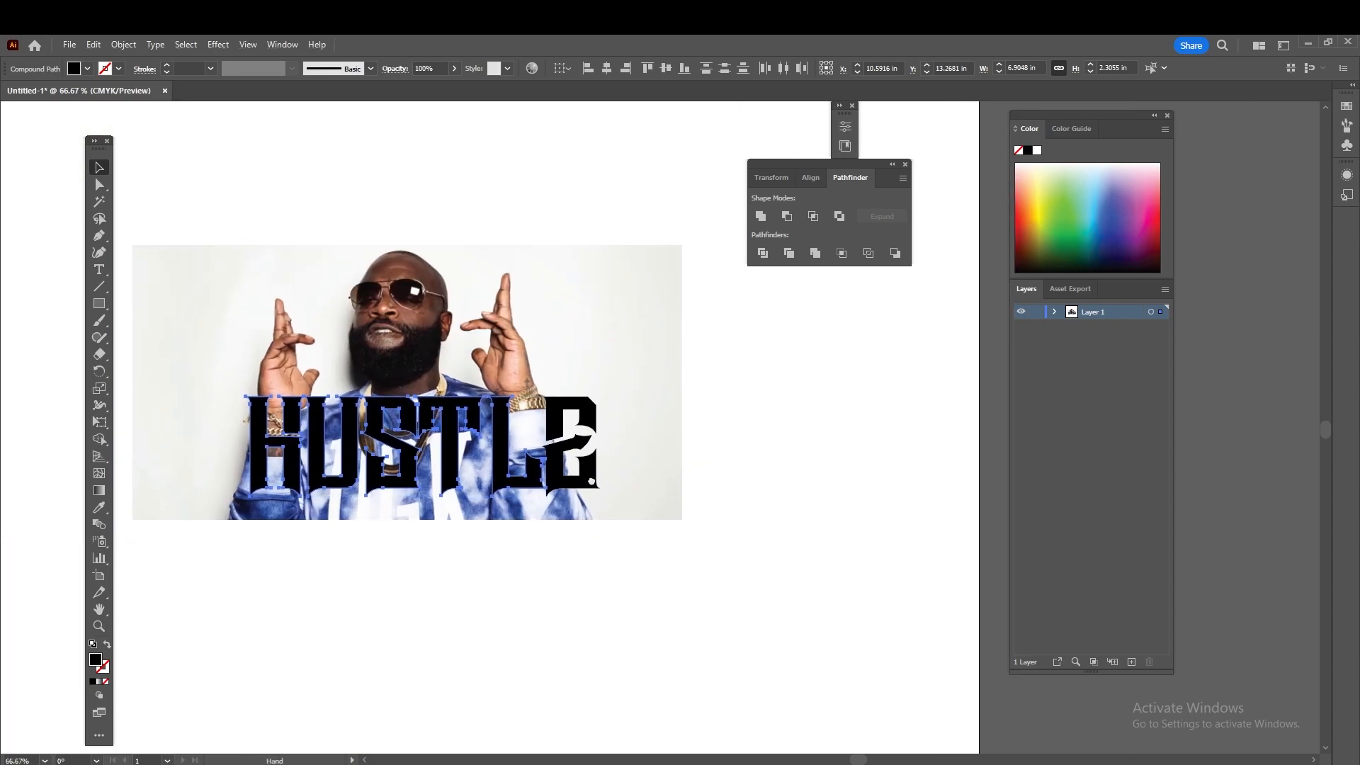
Group all six HUSTLE letters and reposition the group slightly left and up over the man's chest
{"action": "scroll", "coordinate": [266, 455], "scroll_direction": "up", "scroll_amount": 1}
{"action": "left_click_drag", "start_coordinate": [746, 591], "coordinate": [218, 413]}
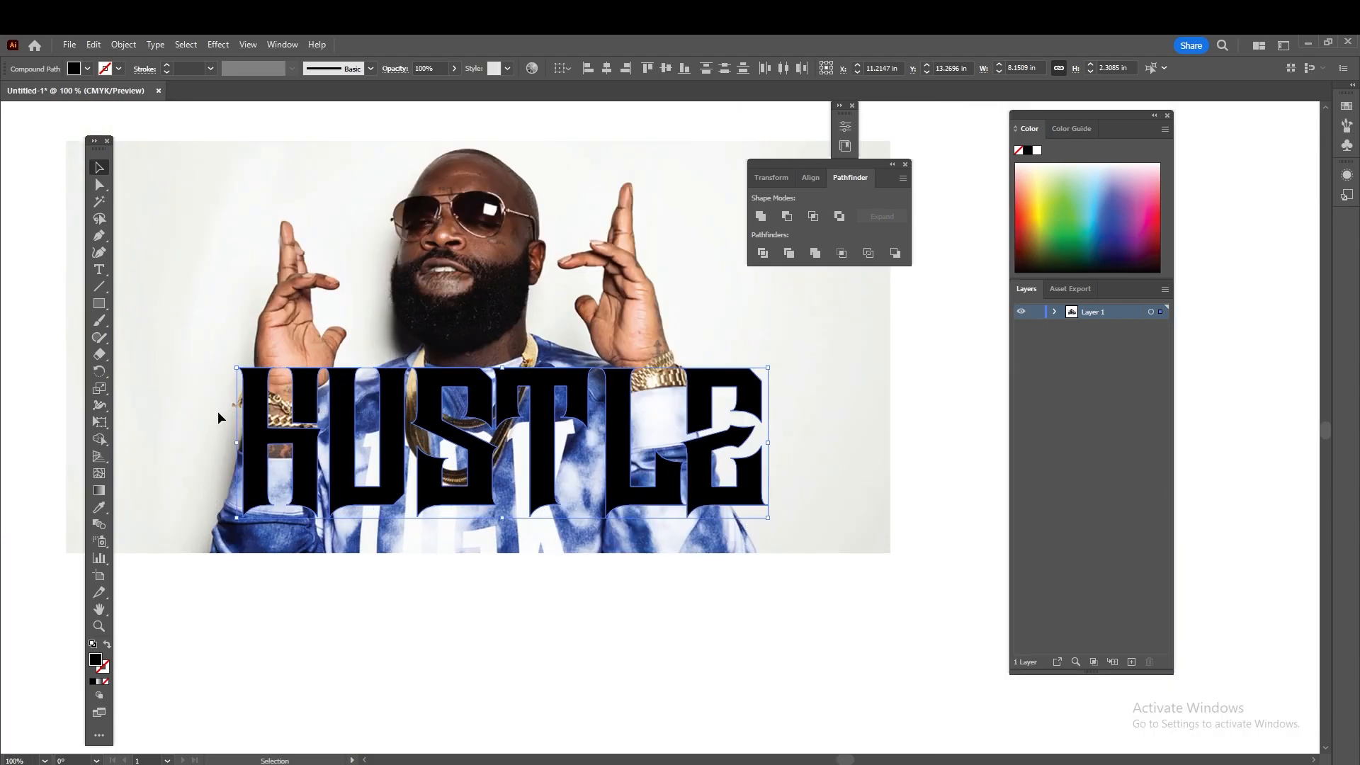
{"action": "key", "text": "a"}
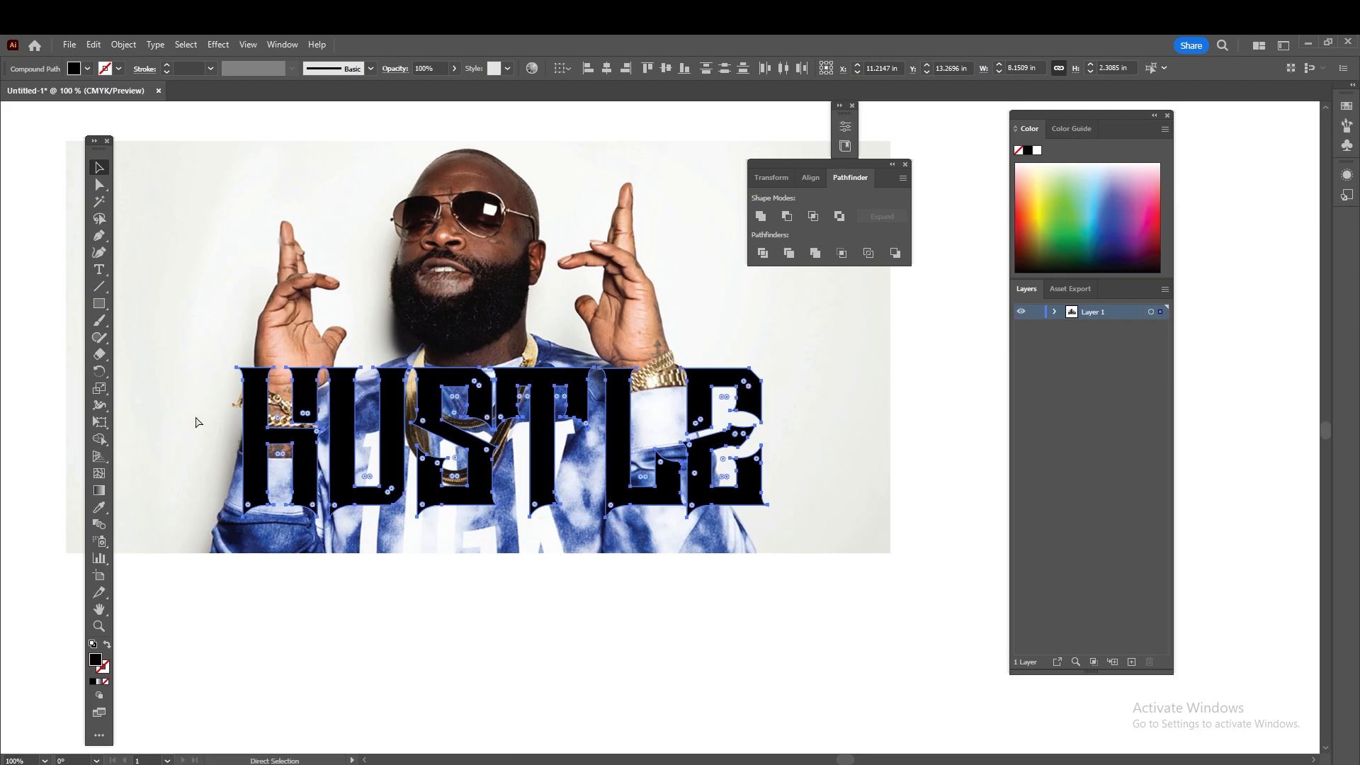
{"action": "key", "text": "ctrl+g"}
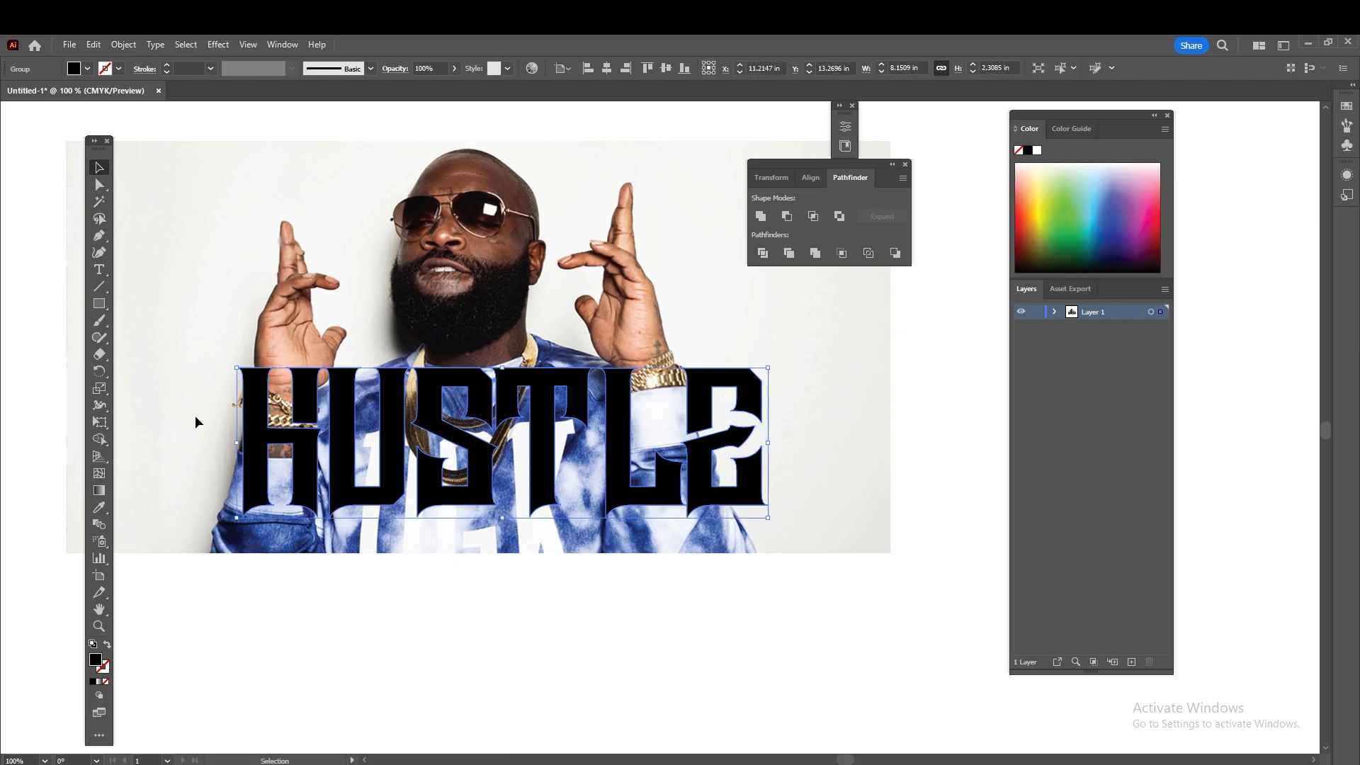
{"action": "mouse_move", "coordinate": [648, 490]}
{"action": "left_mouse_down"}
{"action": "mouse_move", "coordinate": [629, 498]}
{"action": "mouse_move", "coordinate": [633, 483]}
{"action": "left_mouse_up"}
{"action": "left_click", "coordinate": [580, 628]}
{"action": "left_click_drag", "start_coordinate": [584, 623], "coordinate": [608, 711]}
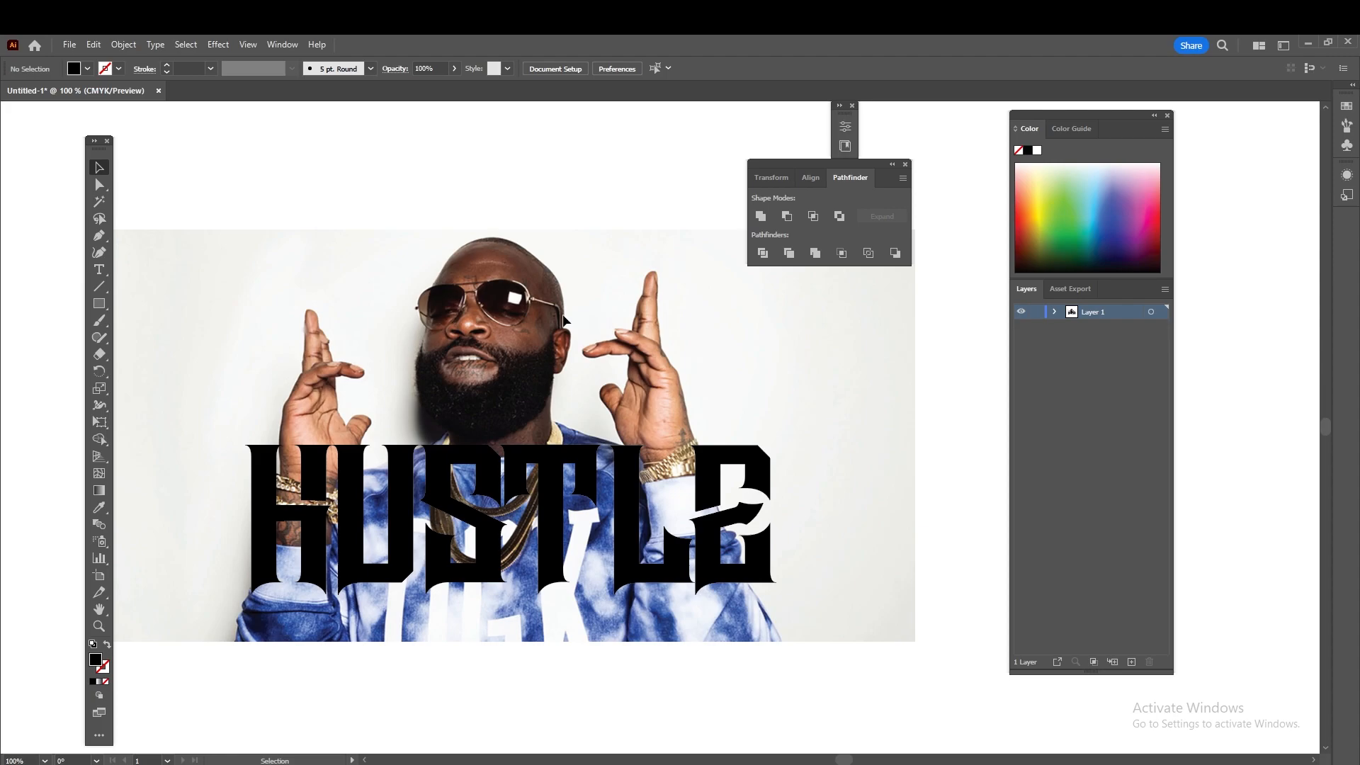
Unlock the photo and reduce its opacity to 51%
{"action": "key", "text": "a"}
{"action": "left_click", "coordinate": [565, 320]}
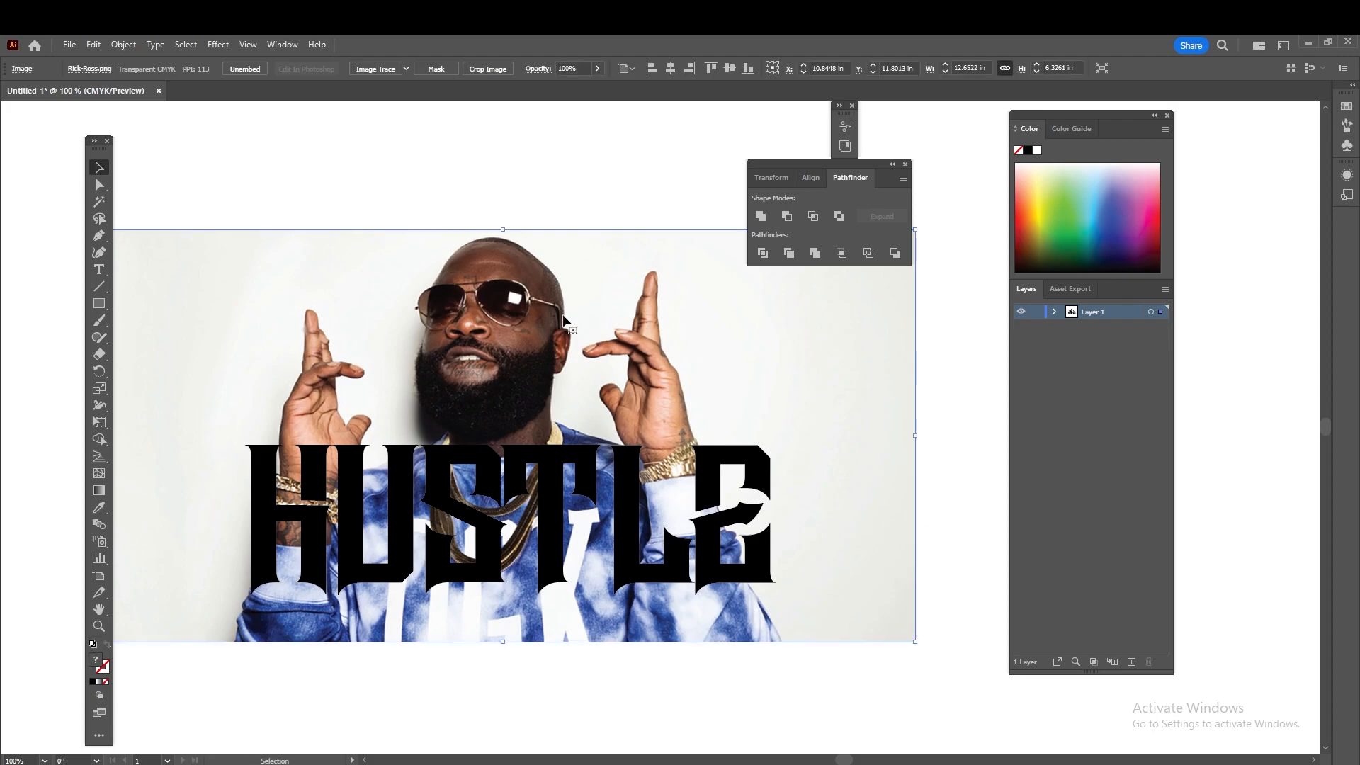
{"action": "left_click", "coordinate": [542, 170]}
{"action": "left_click", "coordinate": [560, 283]}
{"action": "left_click", "coordinate": [602, 69]}
{"action": "left_click", "coordinate": [569, 88]}
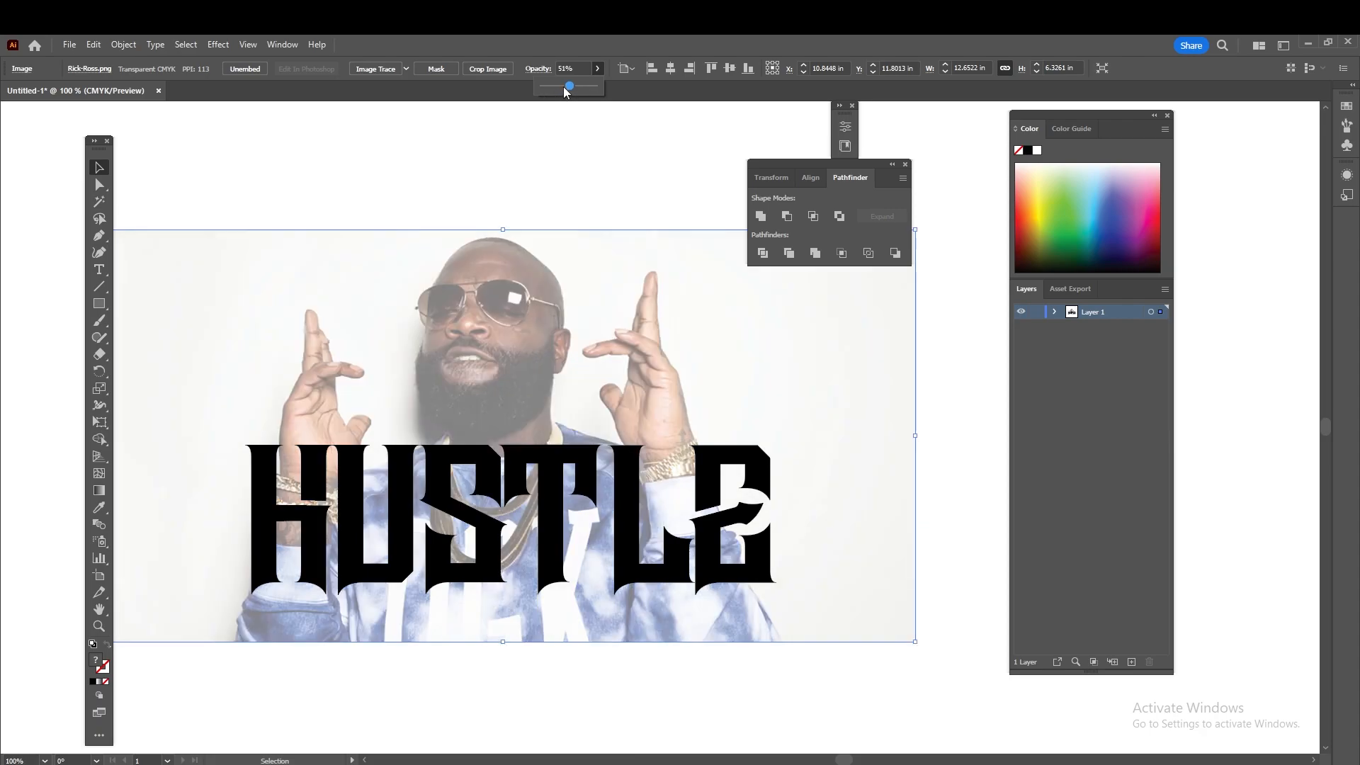
{"action": "left_click", "coordinate": [541, 172]}
{"action": "left_click", "coordinate": [541, 172]}
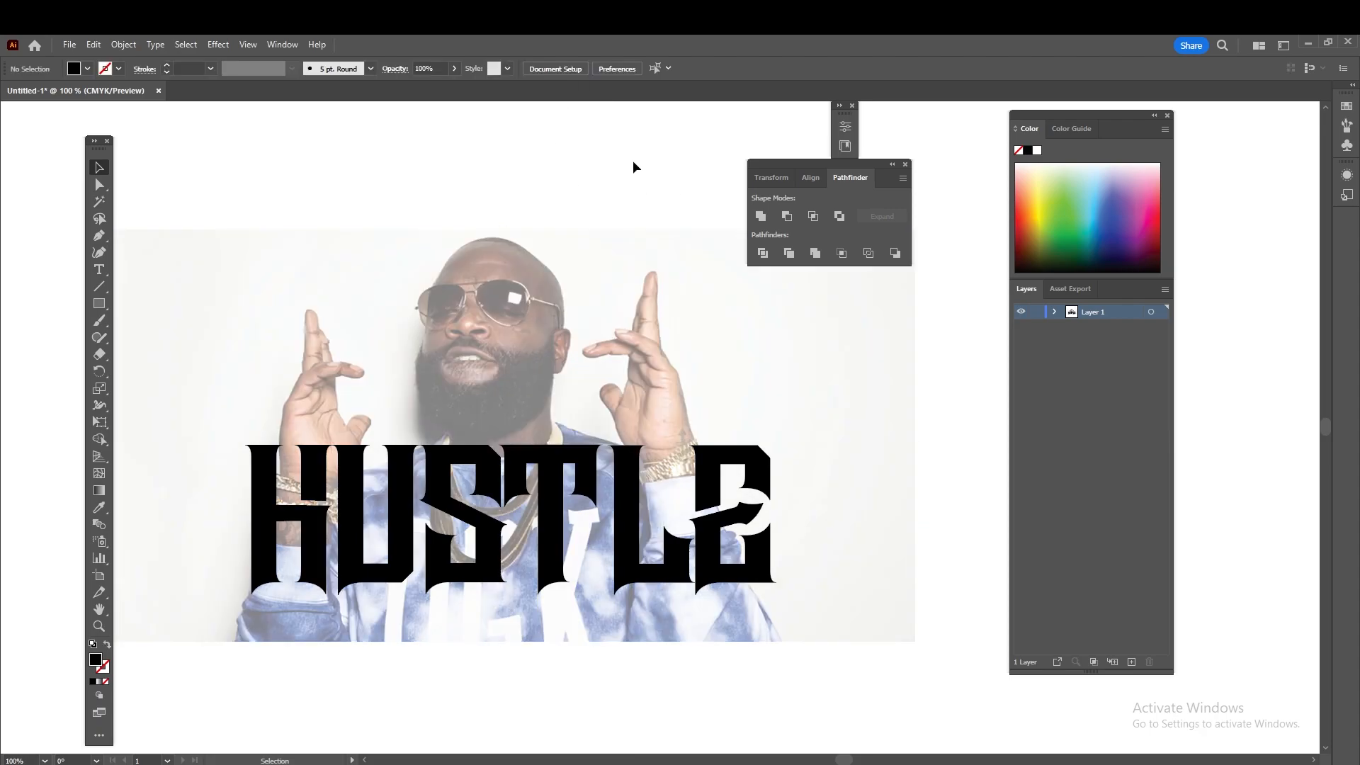
{"action": "left_click_drag", "start_coordinate": [557, 176], "coordinate": [641, 284]}
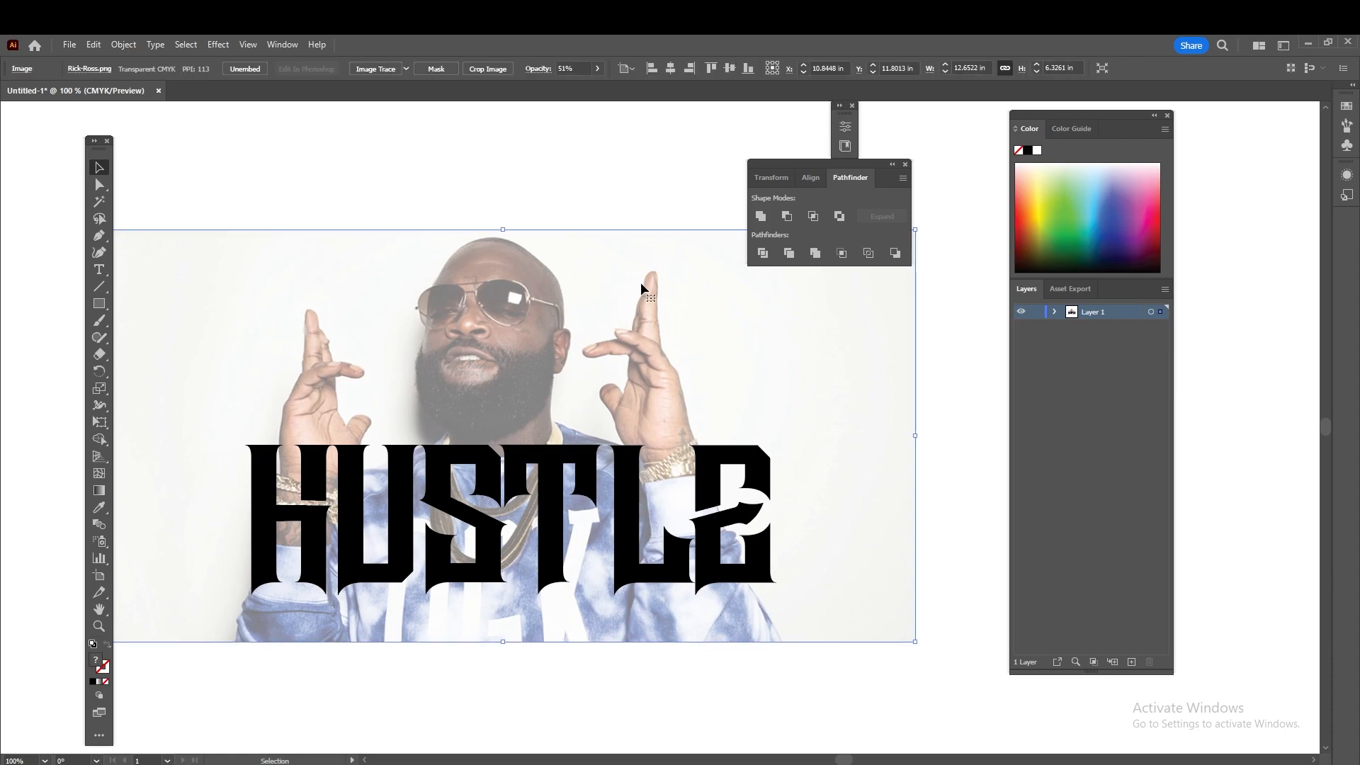
{"action": "left_click", "coordinate": [578, 203]}
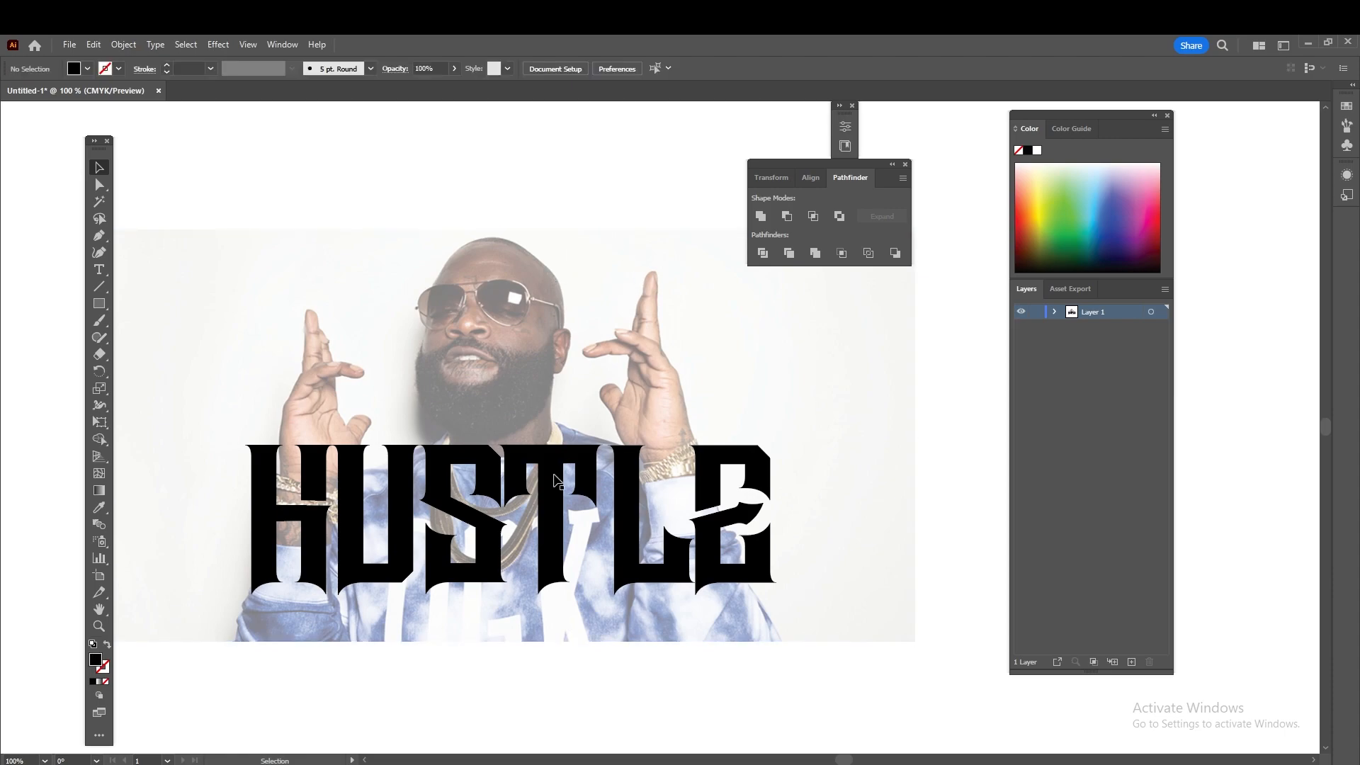
Reduce the opacity of the HUSTLE lettering group to 40%
{"action": "left_click", "coordinate": [555, 482]}
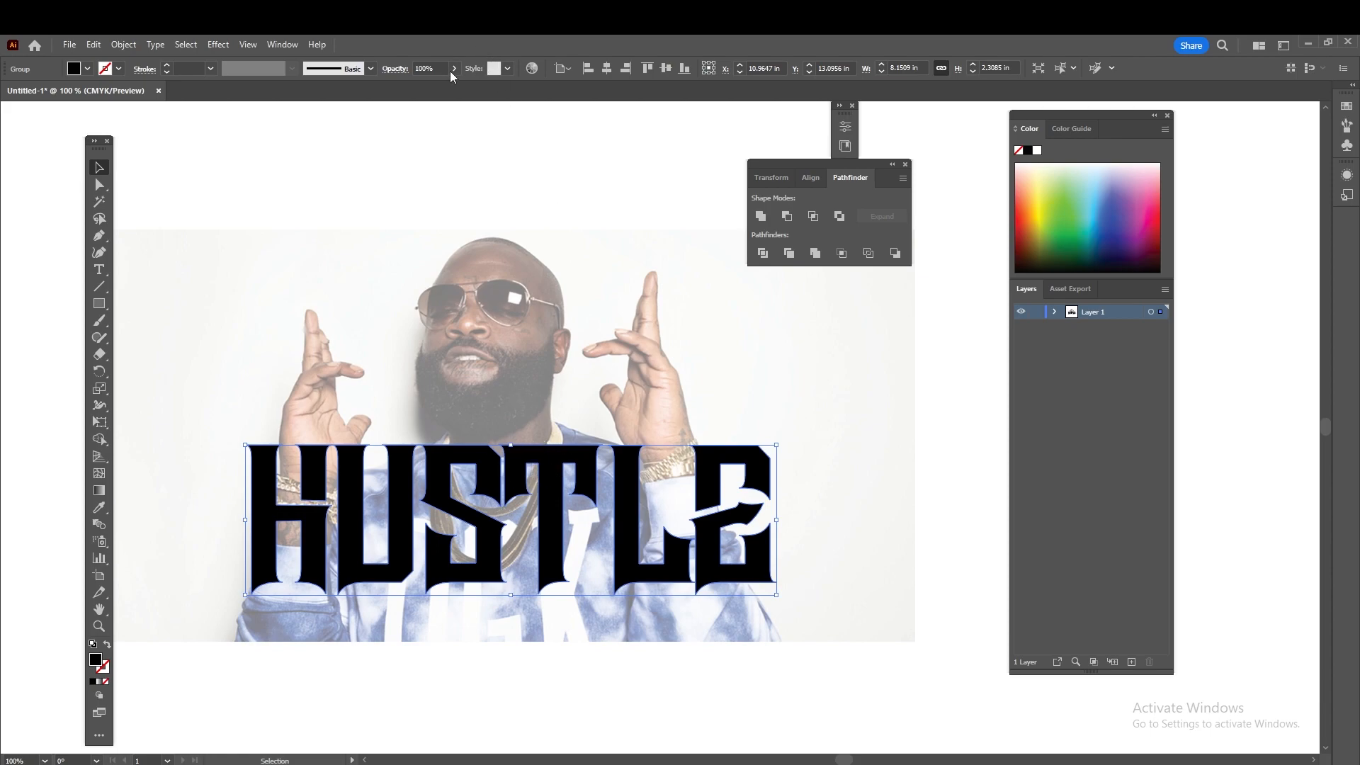
{"action": "left_click", "coordinate": [583, 184]}
{"action": "left_click", "coordinate": [554, 520]}
{"action": "left_click", "coordinate": [454, 68]}
{"action": "left_click", "coordinate": [420, 85]}
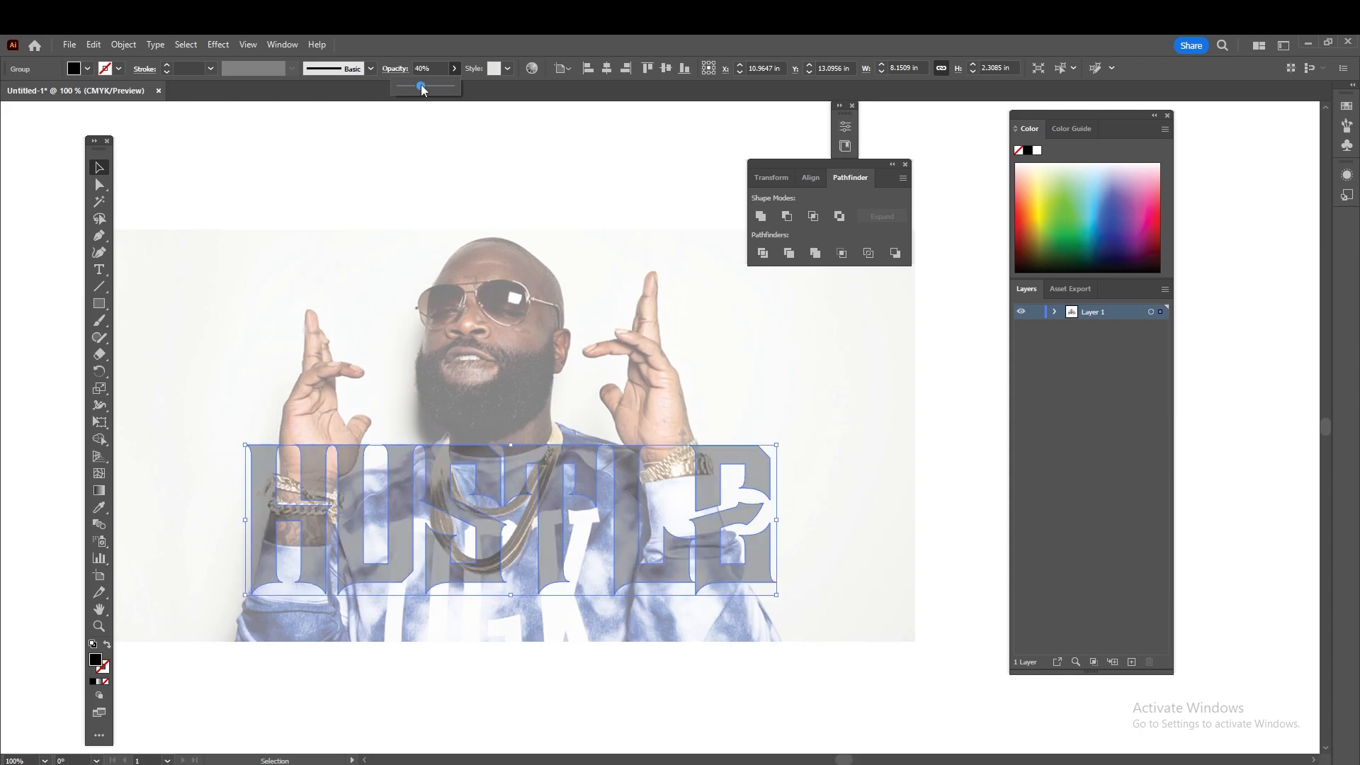
{"action": "left_click", "coordinate": [419, 177]}
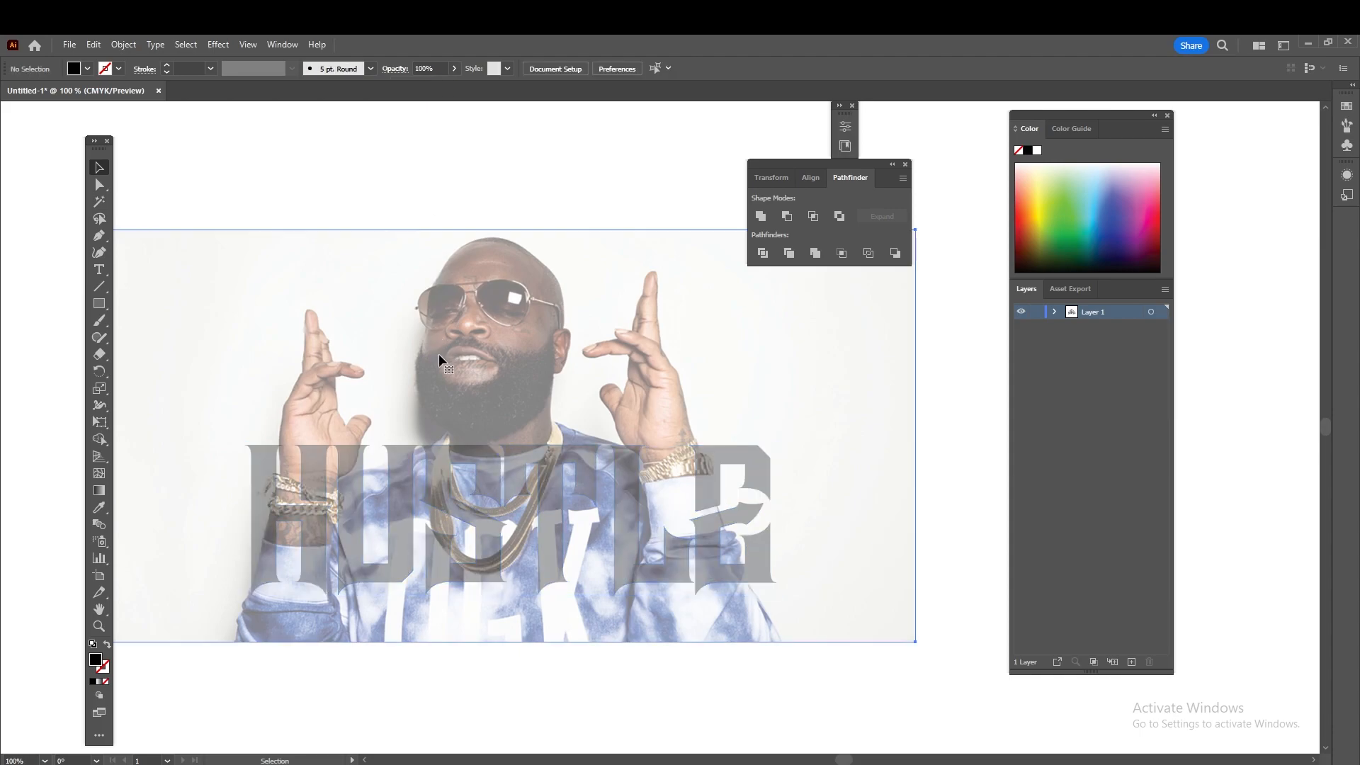
Lock the faded photo in place behind the HUSTLE lettering
{"action": "left_click", "coordinate": [439, 356]}
{"action": "key", "text": "a"}
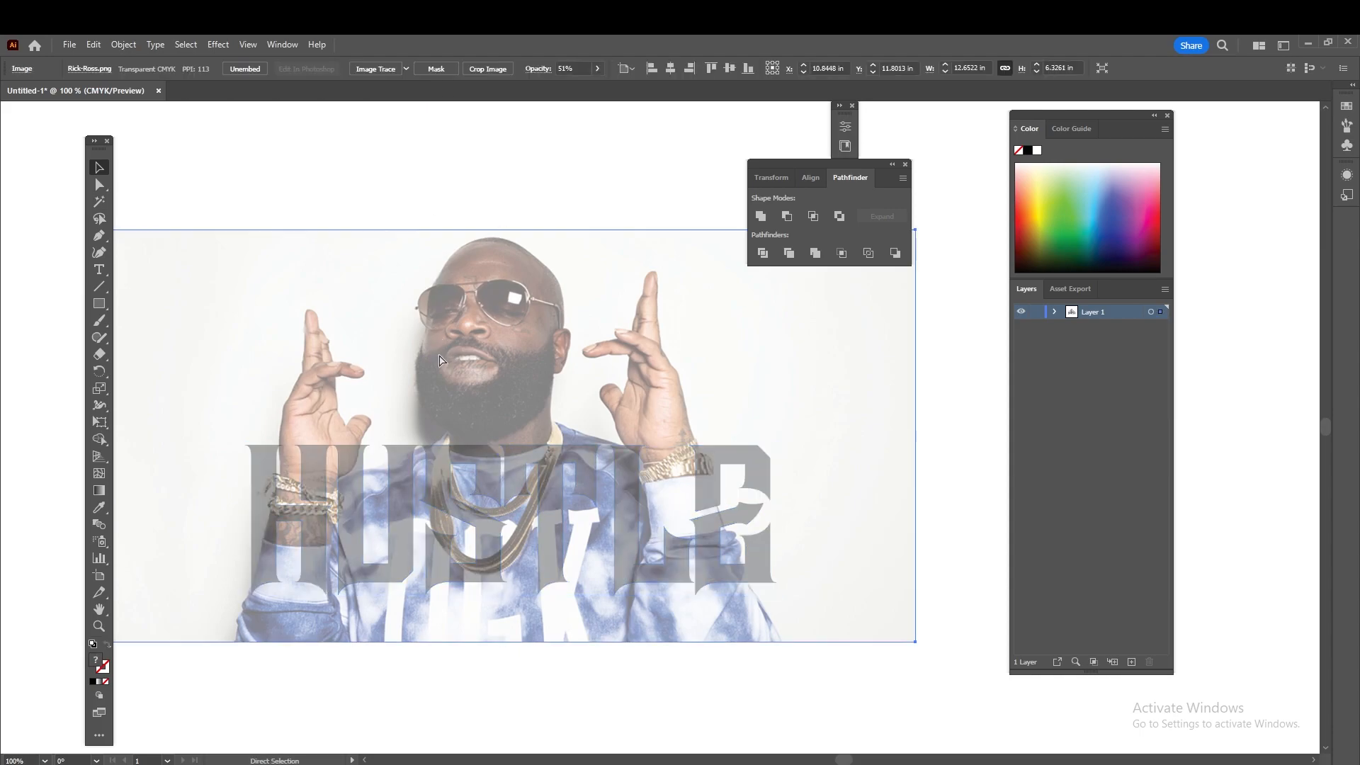
{"action": "key", "text": "ctrl+2"}
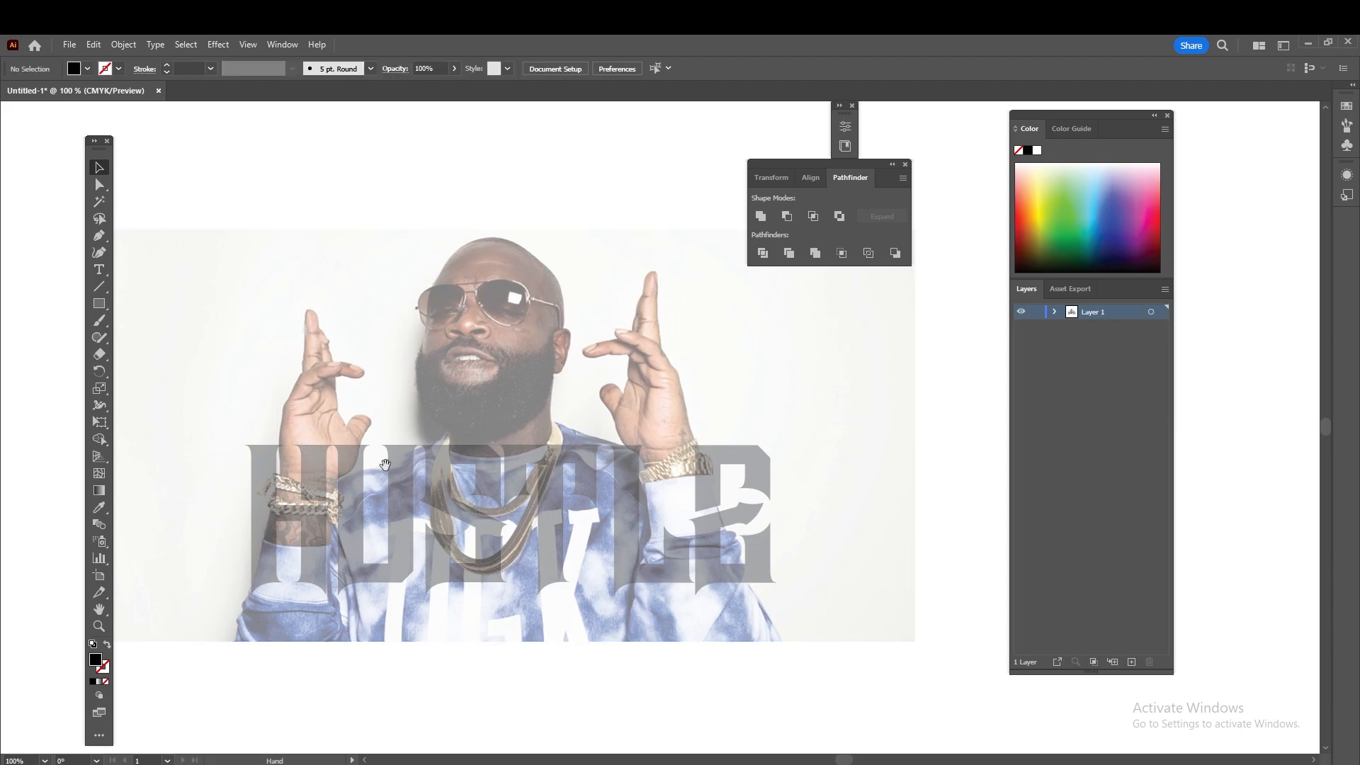
{"action": "left_click_drag", "start_coordinate": [381, 465], "coordinate": [497, 446]}
{"action": "scroll", "coordinate": [364, 464], "scroll_direction": "up", "scroll_amount": 4}
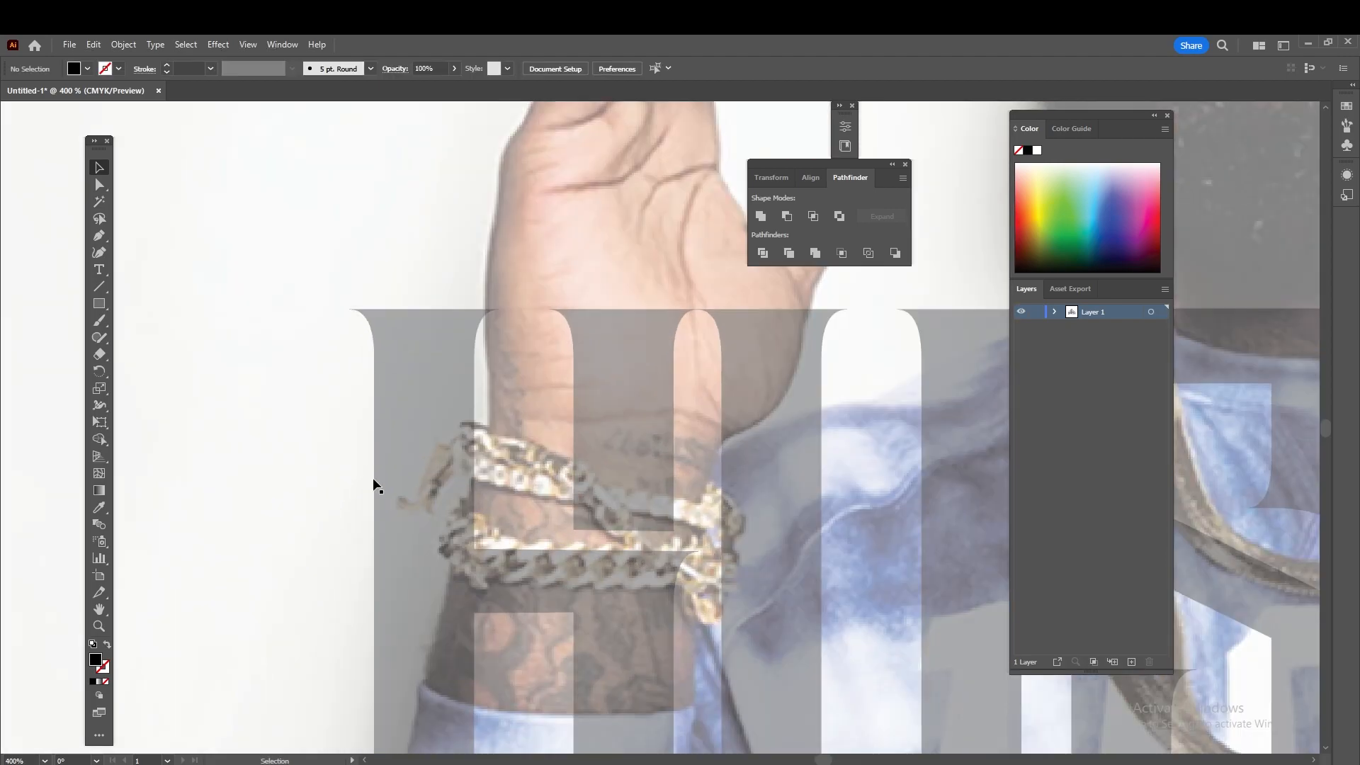
Pick the Pen tool and examine where the faded HUSTLE lettering overlaps the man's hands, bracelets, watch and necklaces
{"action": "key", "text": "p"}
{"action": "left_click_drag", "start_coordinate": [546, 373], "coordinate": [430, 403]}
{"action": "scroll", "coordinate": [418, 456], "scroll_direction": "up", "scroll_amount": 3}
{"action": "scroll", "coordinate": [391, 458], "scroll_direction": "down", "scroll_amount": 2}
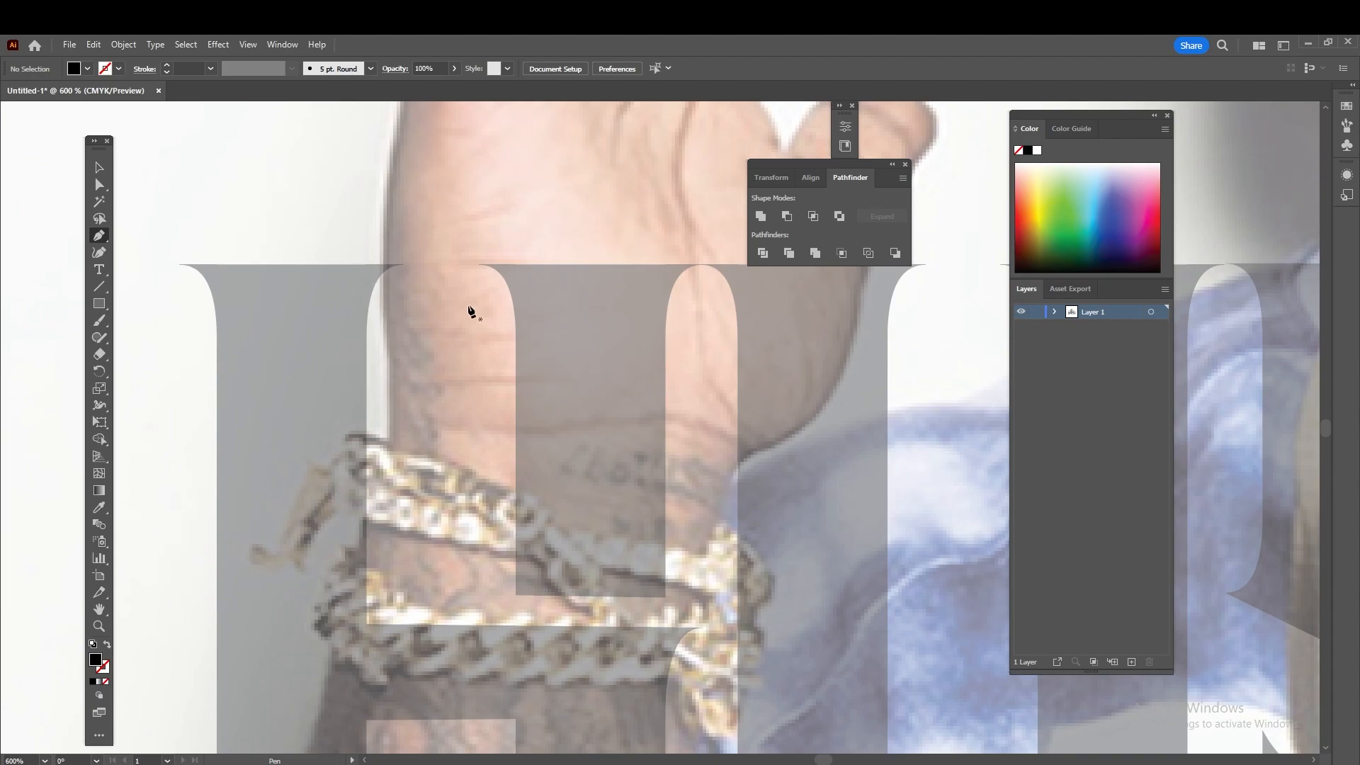
{"action": "scroll", "coordinate": [482, 345], "scroll_direction": "down", "scroll_amount": 3}
{"action": "left_click_drag", "start_coordinate": [532, 191], "coordinate": [312, 374]}
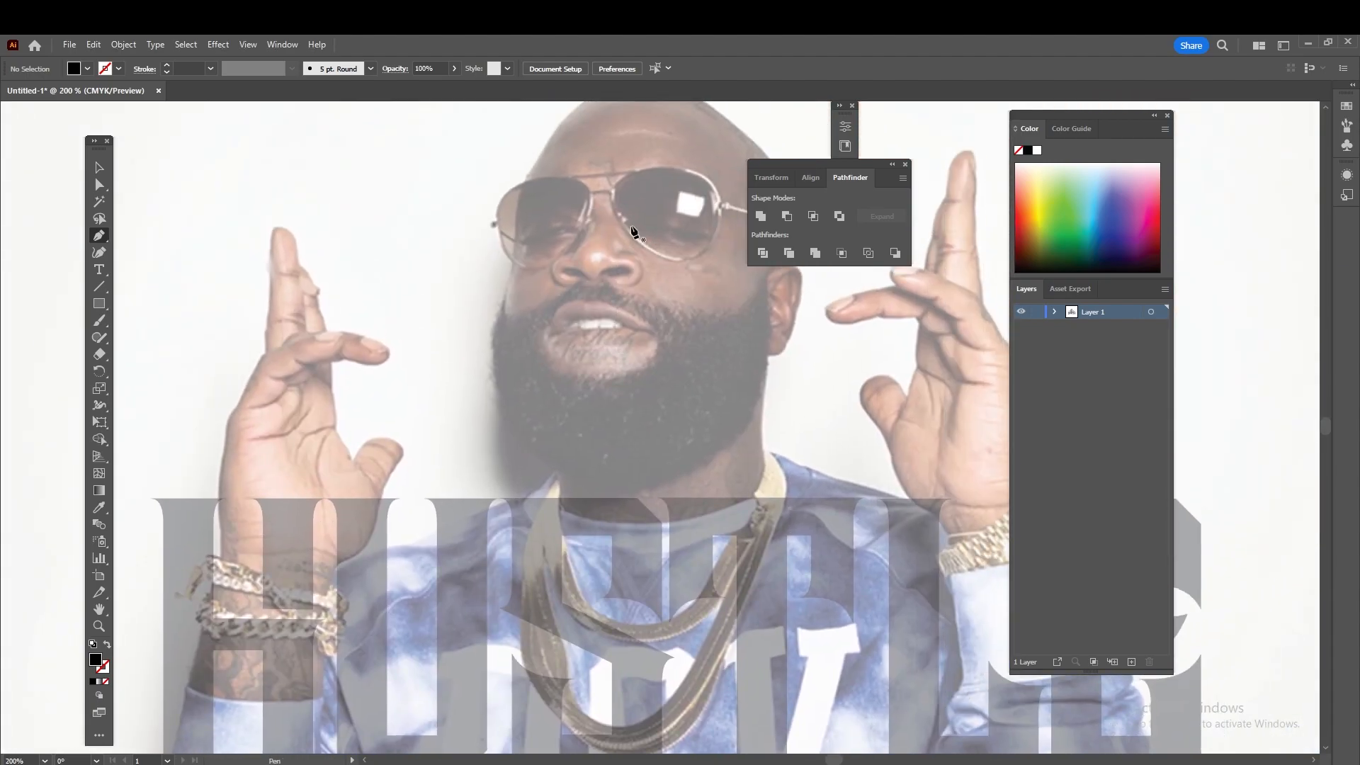
{"action": "left_click_drag", "start_coordinate": [715, 281], "coordinate": [482, 352]}
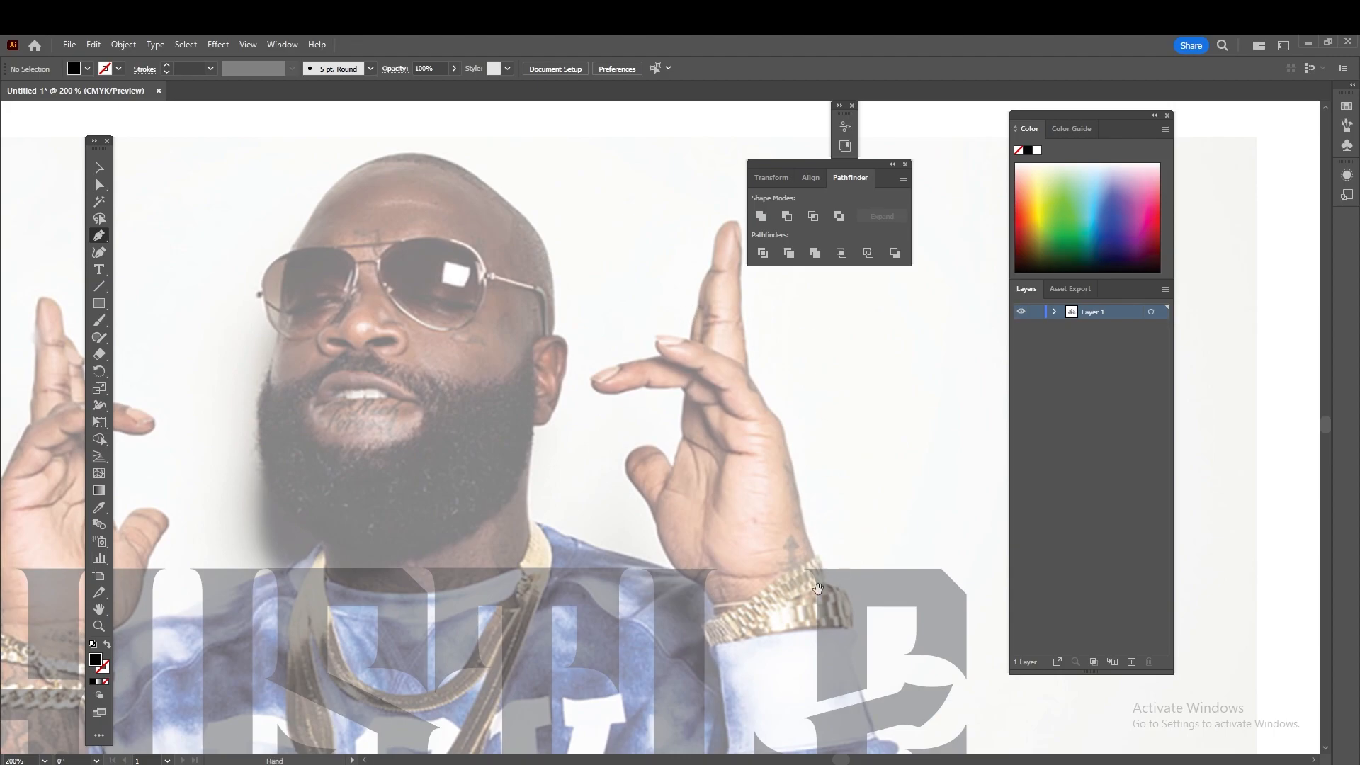
{"action": "left_click_drag", "start_coordinate": [821, 585], "coordinate": [832, 501]}
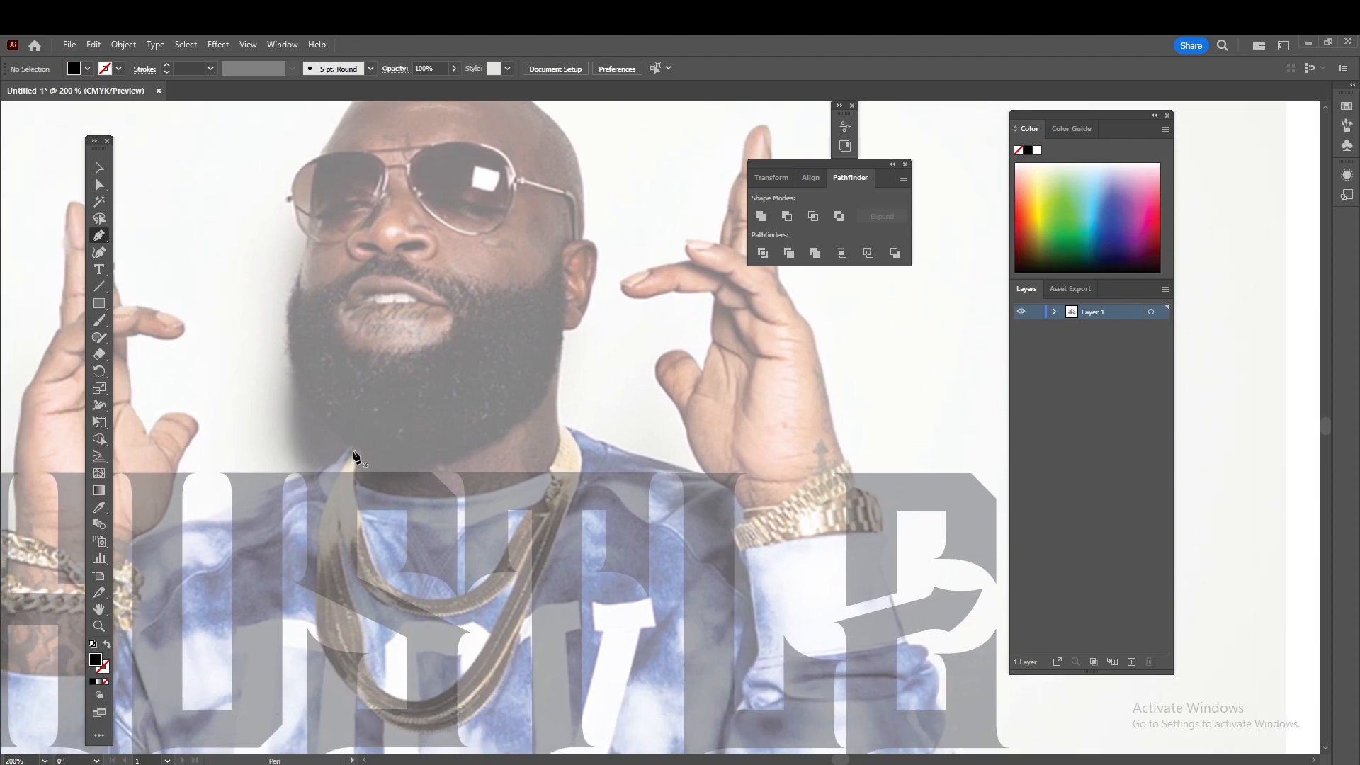
{"action": "scroll", "coordinate": [471, 454], "scroll_direction": "down", "scroll_amount": 2}
{"action": "scroll", "coordinate": [471, 453], "scroll_direction": "up", "scroll_amount": 1}
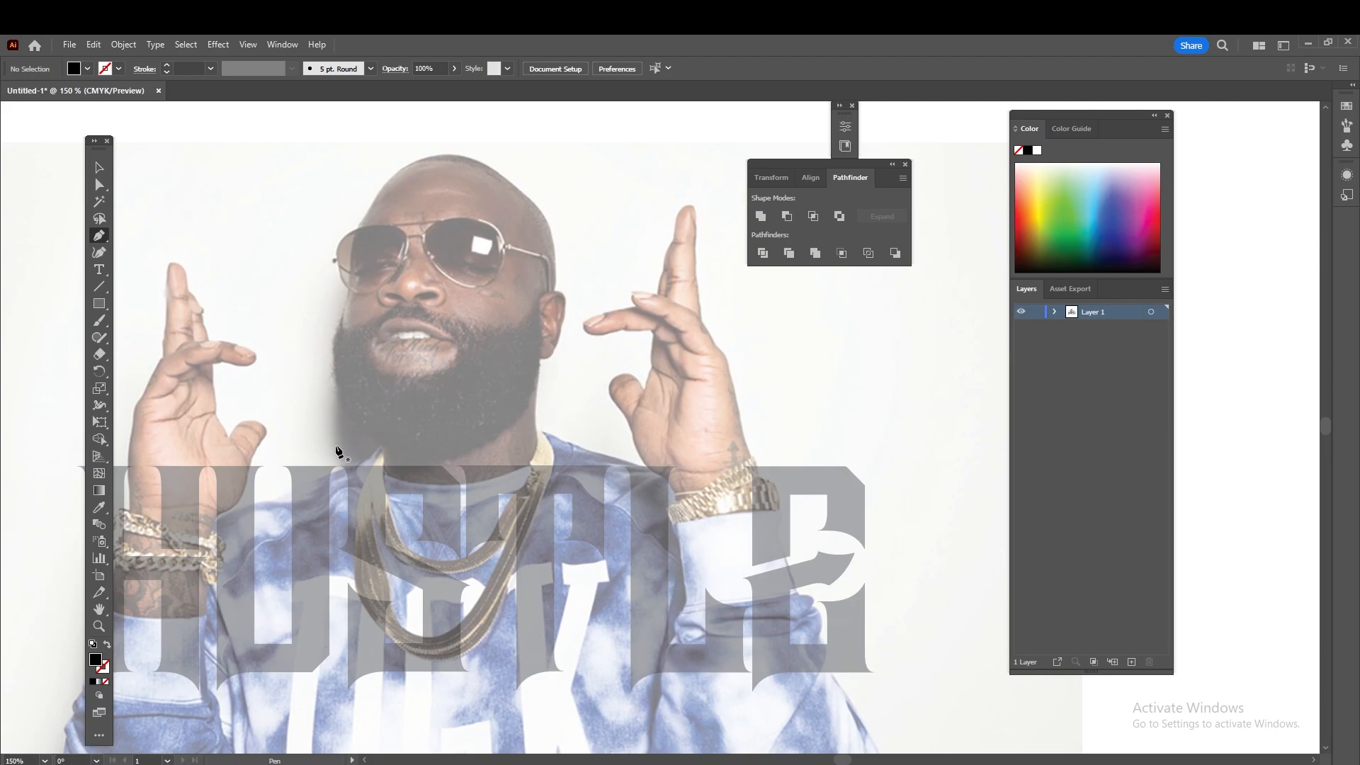
{"action": "left_click_drag", "start_coordinate": [472, 451], "coordinate": [589, 370]}
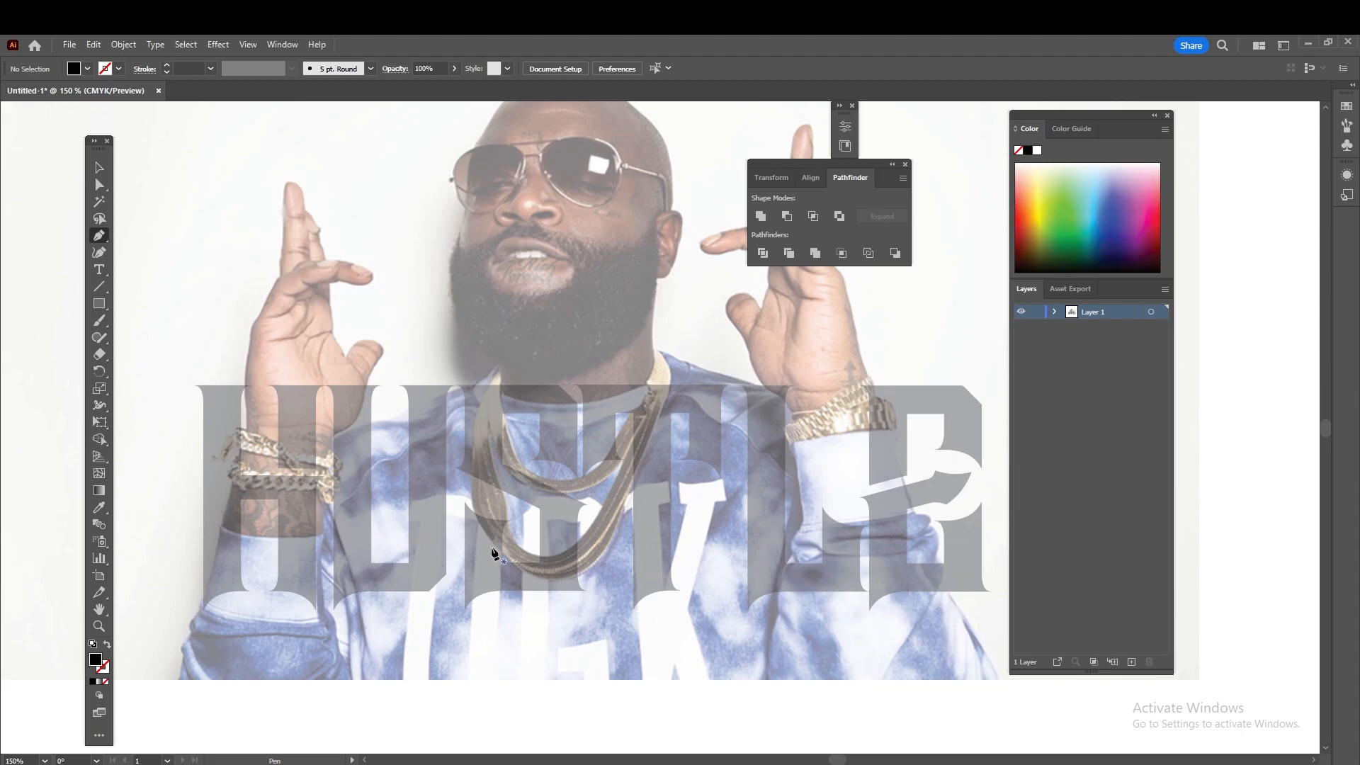
{"action": "scroll", "coordinate": [287, 308], "scroll_direction": "up", "scroll_amount": 3}
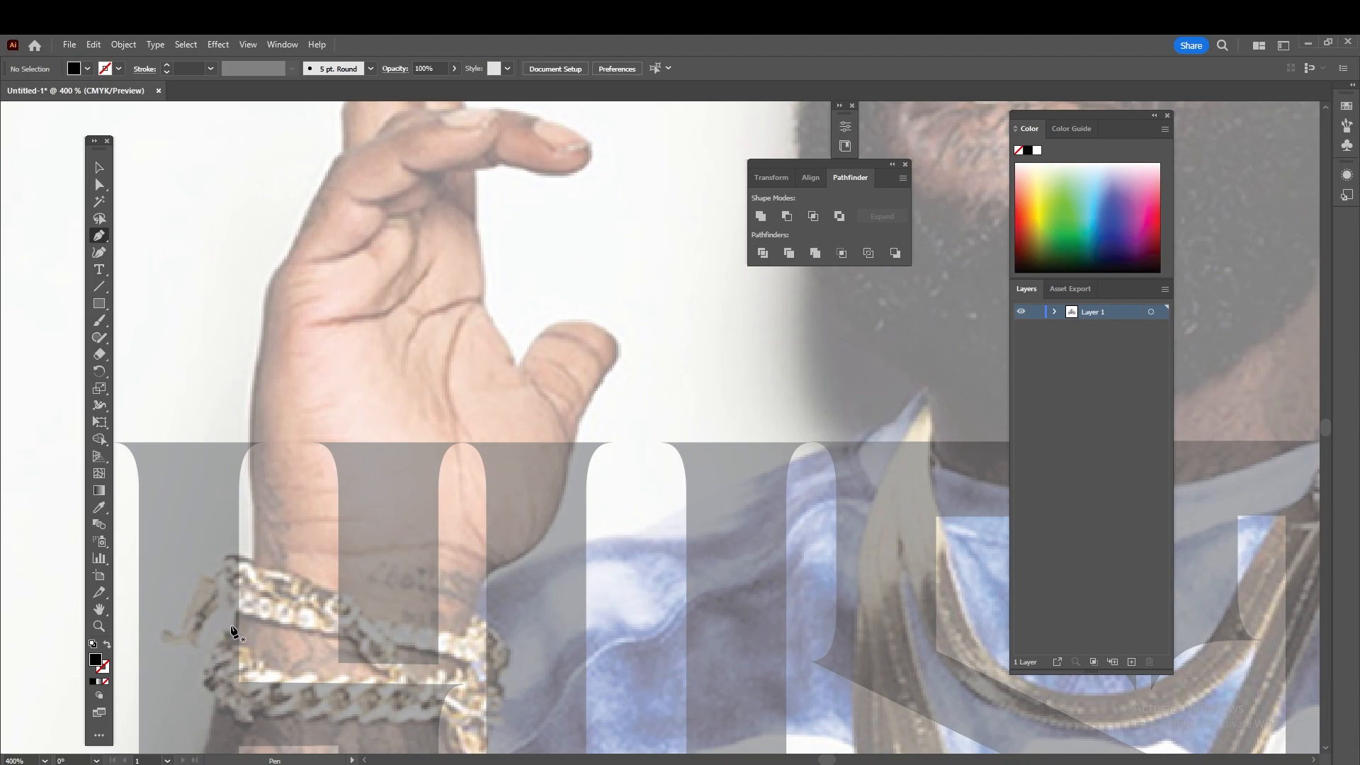
Start a pen path at the chain bracelets and trace around their outer edge and up the wrist to the lettering's top edge
{"action": "left_click", "coordinate": [228, 631]}
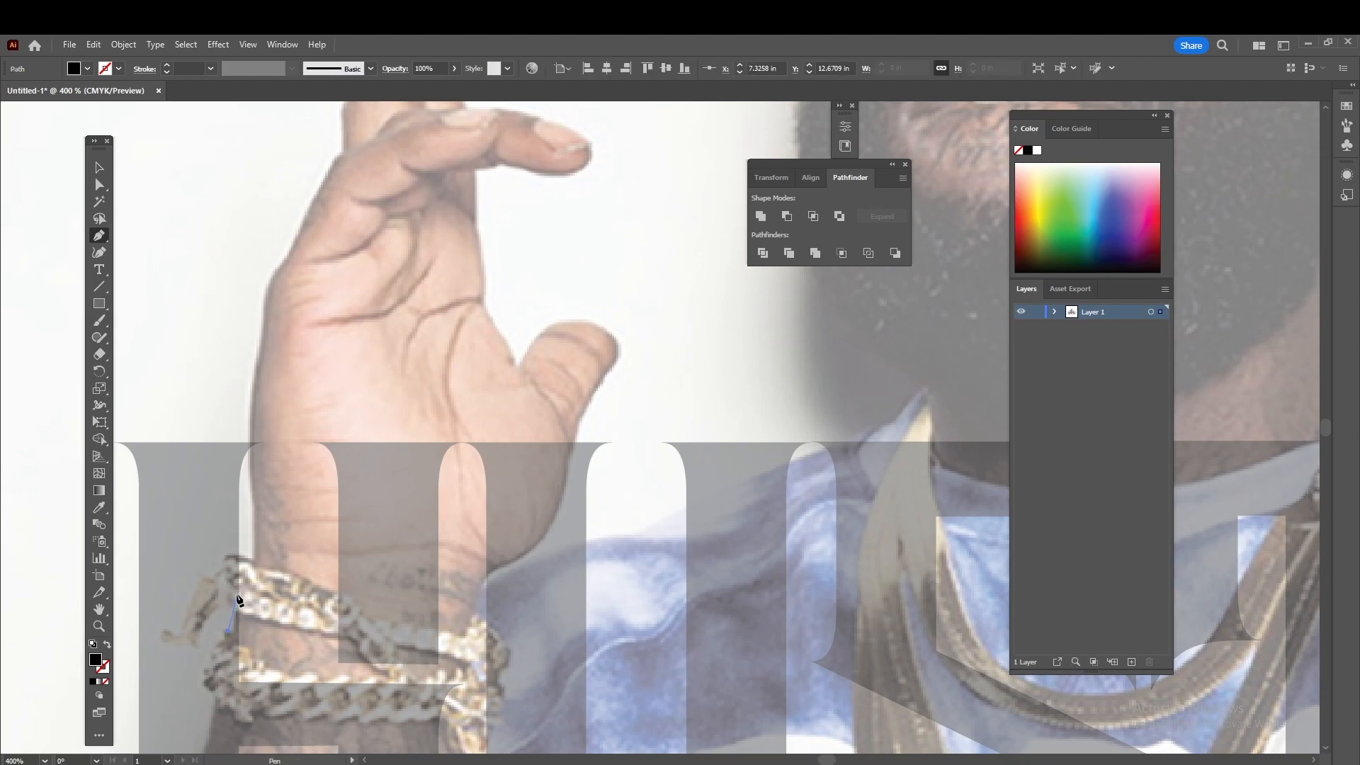
{"action": "left_click", "coordinate": [239, 604]}
{"action": "scroll", "coordinate": [239, 602], "scroll_direction": "up", "scroll_amount": 2}
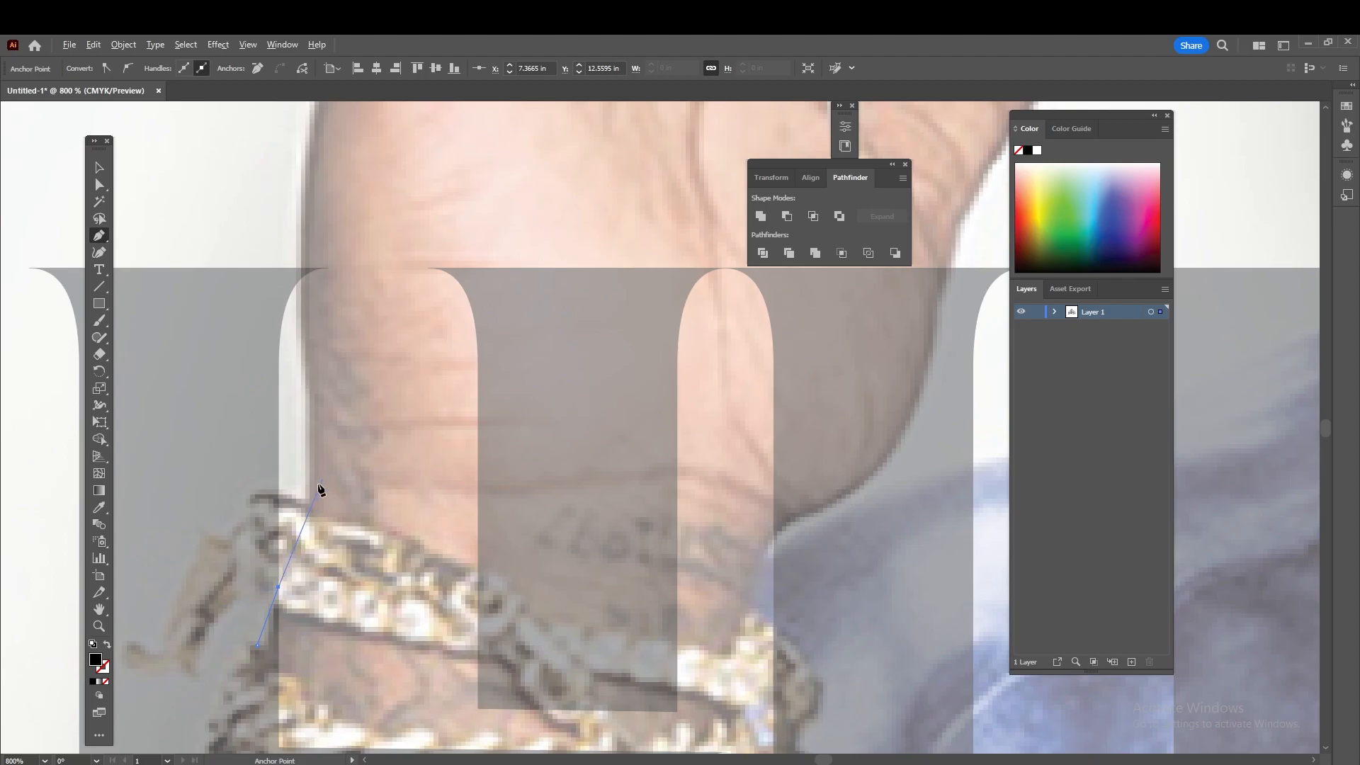
{"action": "left_click", "coordinate": [253, 588]}
{"action": "left_click", "coordinate": [250, 522]}
{"action": "left_click_drag", "start_coordinate": [252, 491], "coordinate": [310, 502]}
{"action": "left_click", "coordinate": [286, 493]}
{"action": "left_click", "coordinate": [309, 396]}
{"action": "left_click_drag", "start_coordinate": [296, 350], "coordinate": [316, 478]}
{"action": "left_click_drag", "start_coordinate": [316, 462], "coordinate": [311, 428]}
{"action": "left_click_drag", "start_coordinate": [325, 632], "coordinate": [330, 495]}
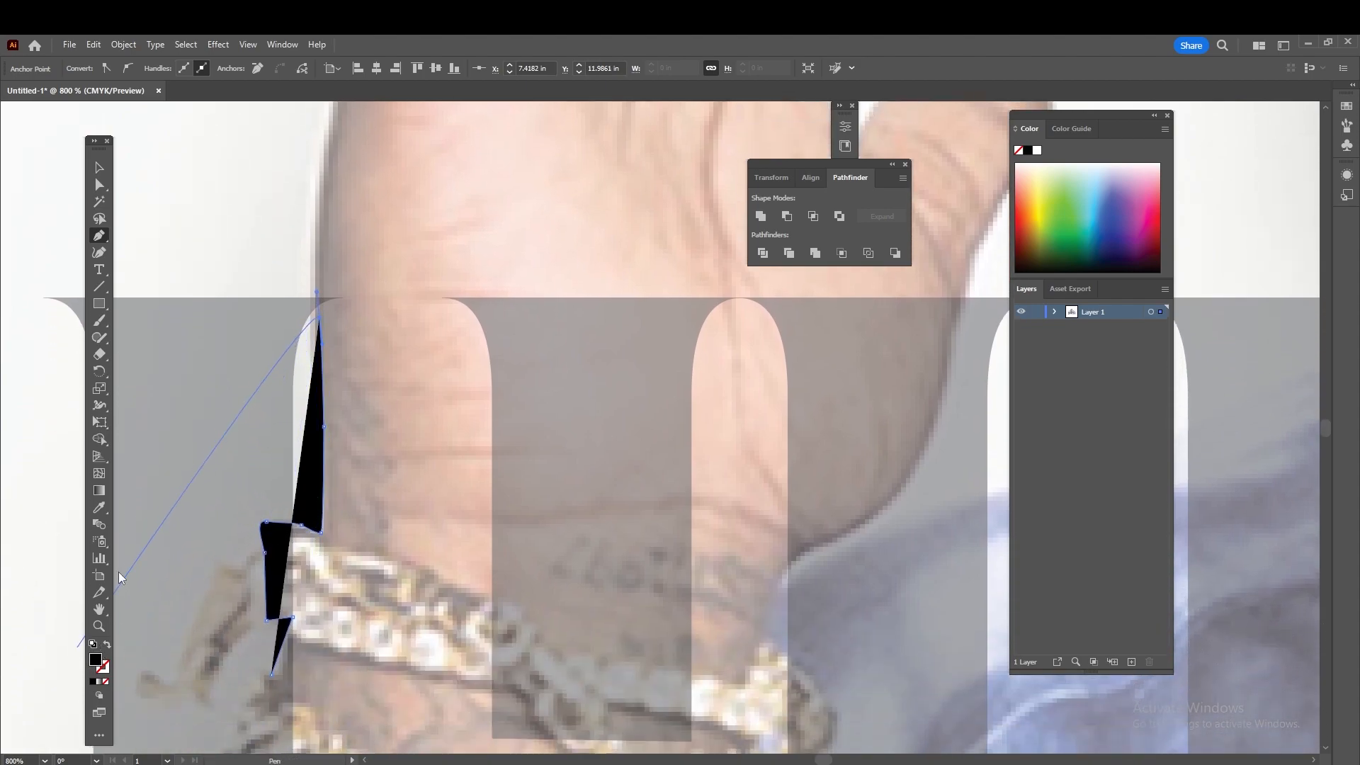
Swap the path's fill and stroke so the trace has a black outline and no fill
{"action": "left_click_drag", "start_coordinate": [110, 151], "coordinate": [141, 133]}
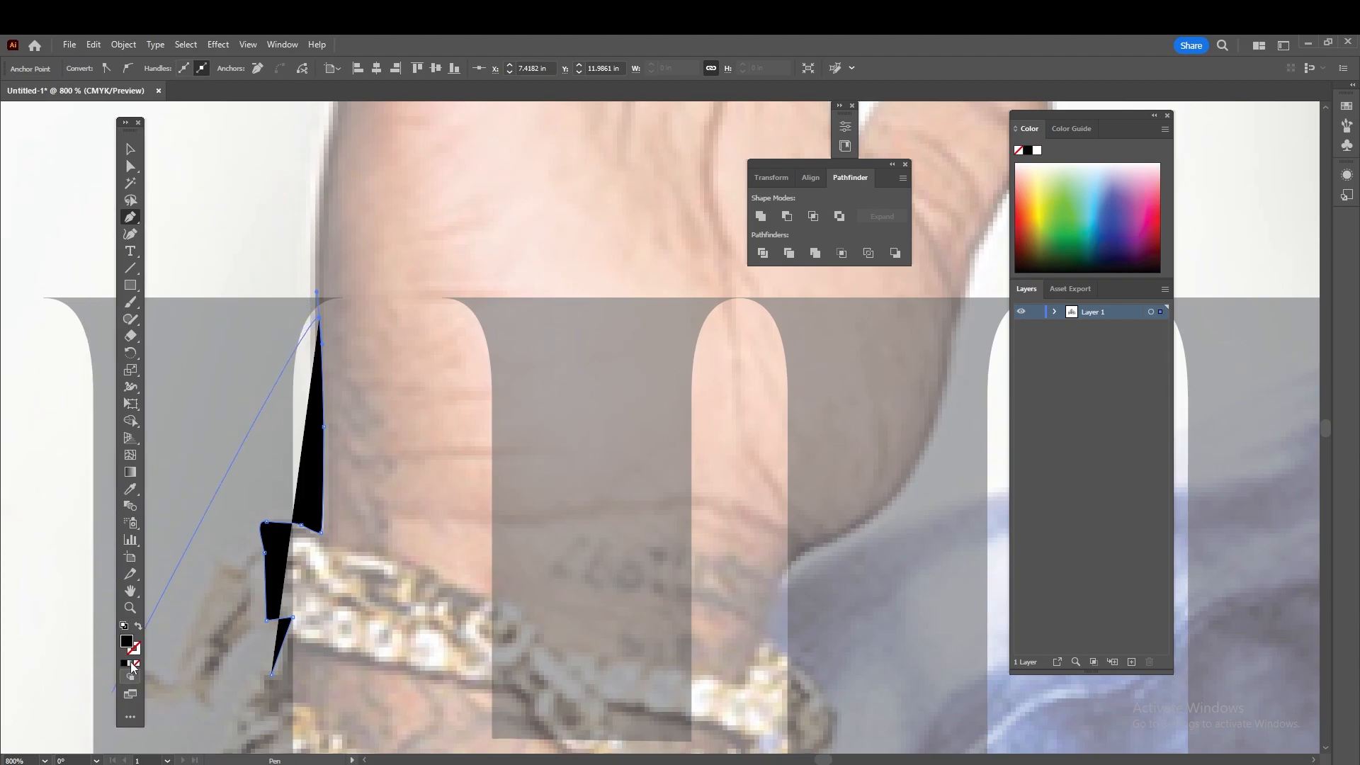
{"action": "left_click", "coordinate": [138, 627]}
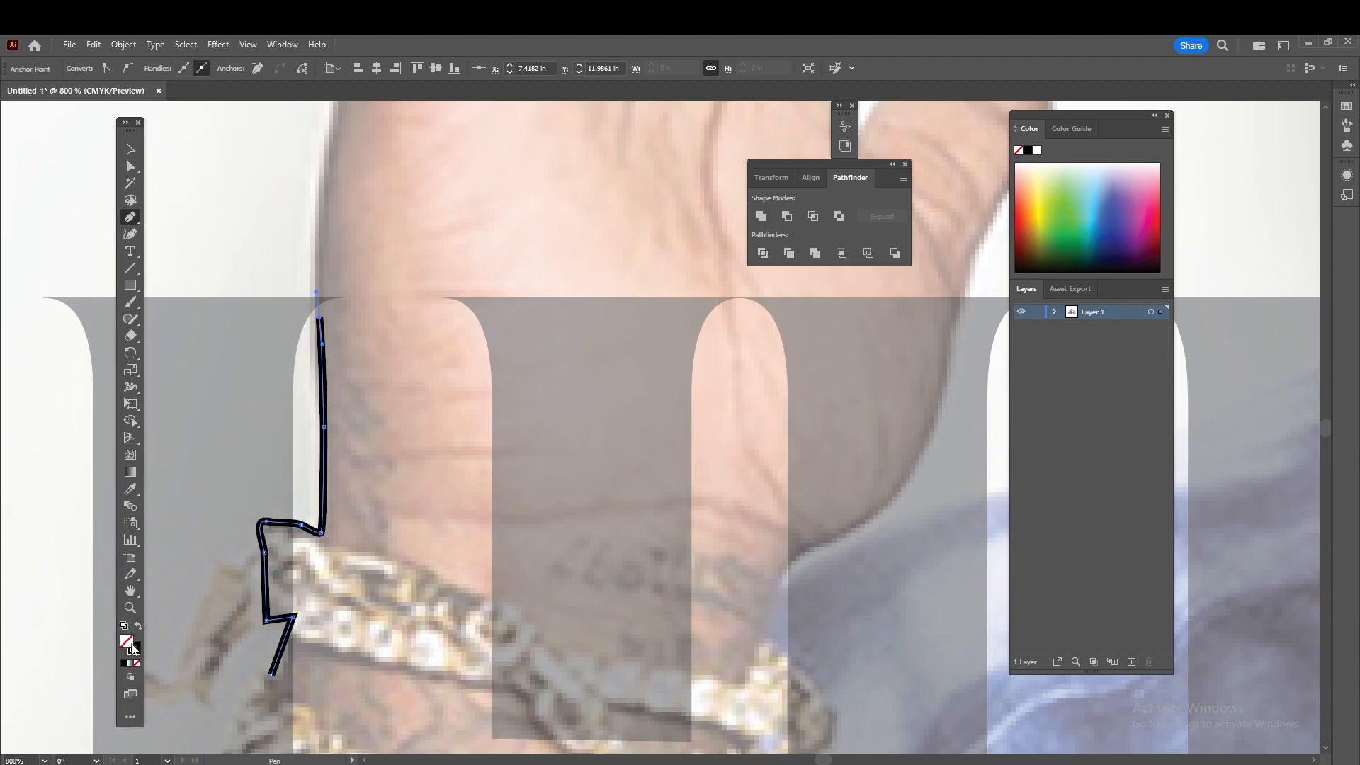
{"action": "left_click_drag", "start_coordinate": [401, 348], "coordinate": [338, 598]}
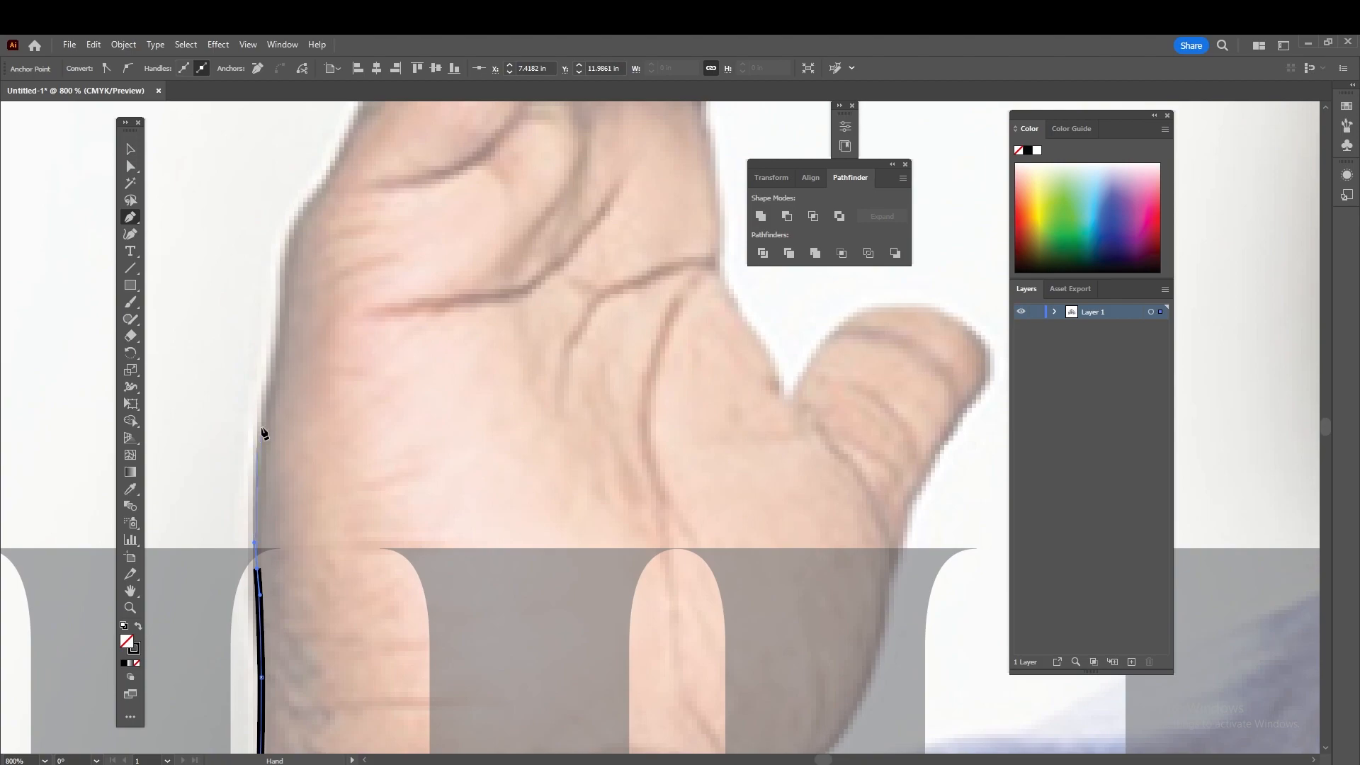
{"action": "left_click", "coordinate": [139, 647]}
{"action": "double_click", "coordinate": [139, 648]}
{"action": "left_click", "coordinate": [1057, 432]}
Set the stroke weight of the hand trace to 0.5 pt
{"action": "left_click", "coordinate": [282, 44]}
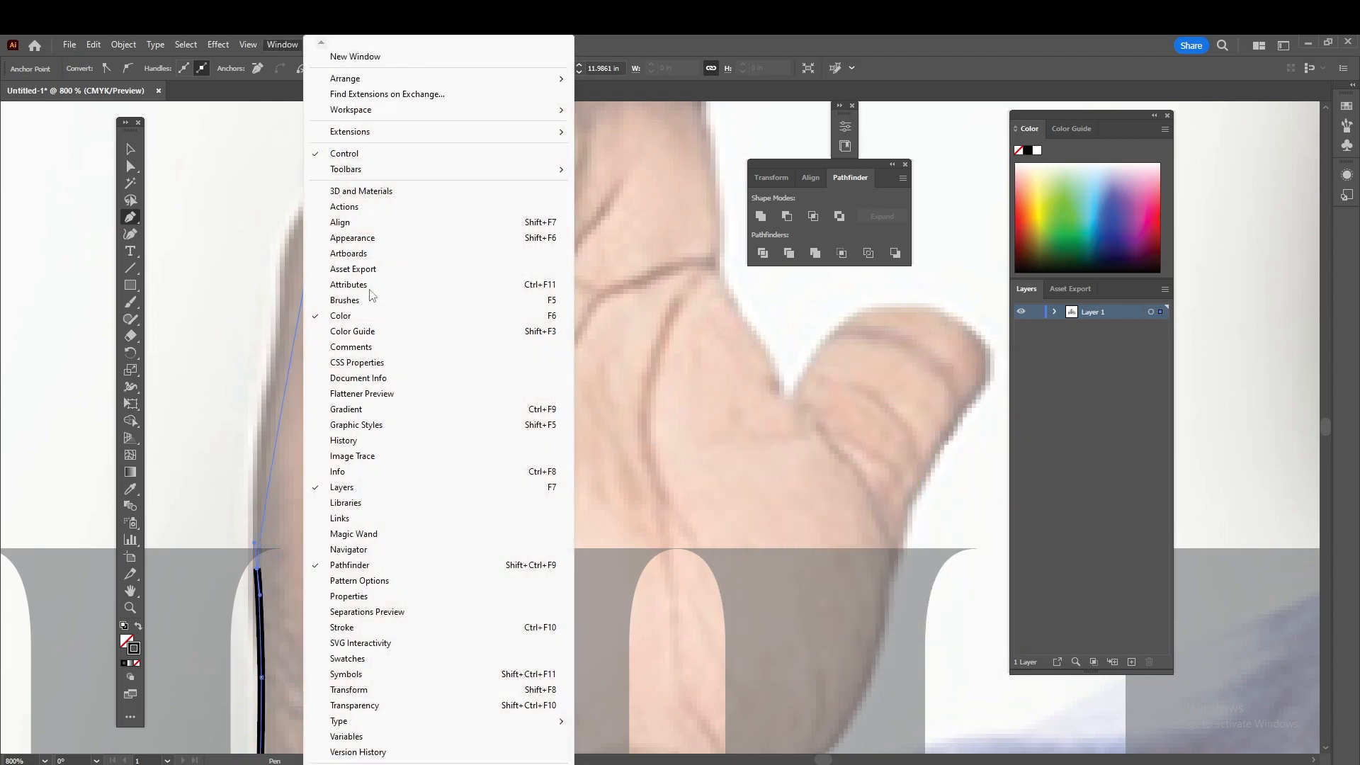
{"action": "left_click", "coordinate": [350, 596]}
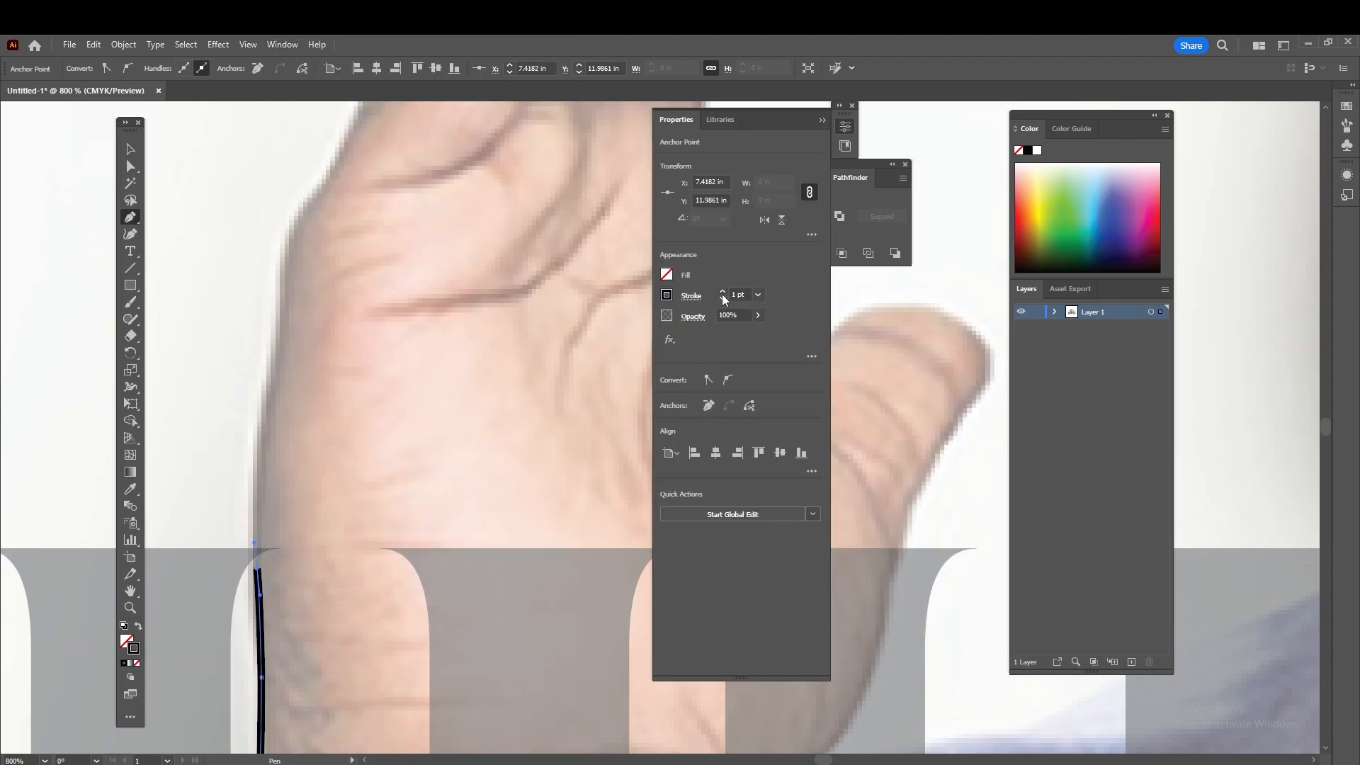
{"action": "left_click", "coordinate": [758, 295]}
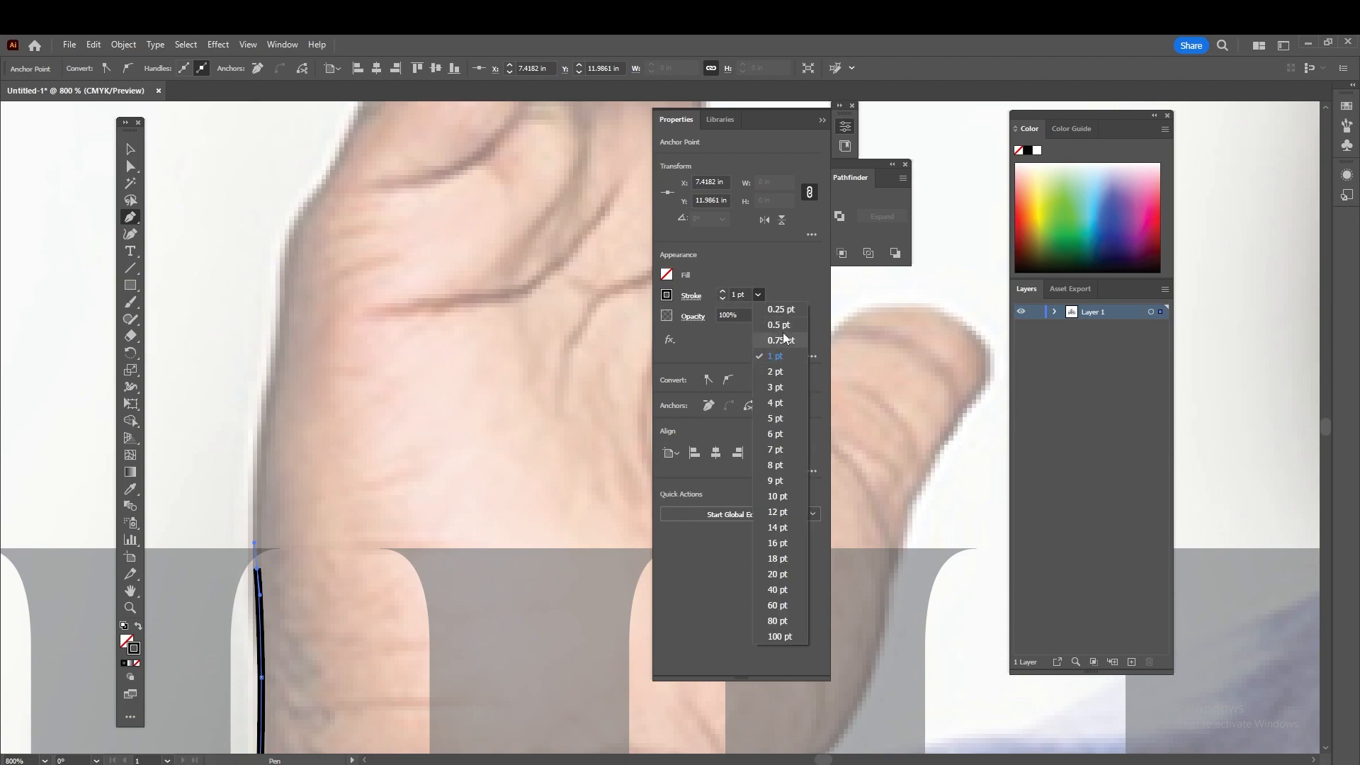
{"action": "left_click", "coordinate": [779, 325]}
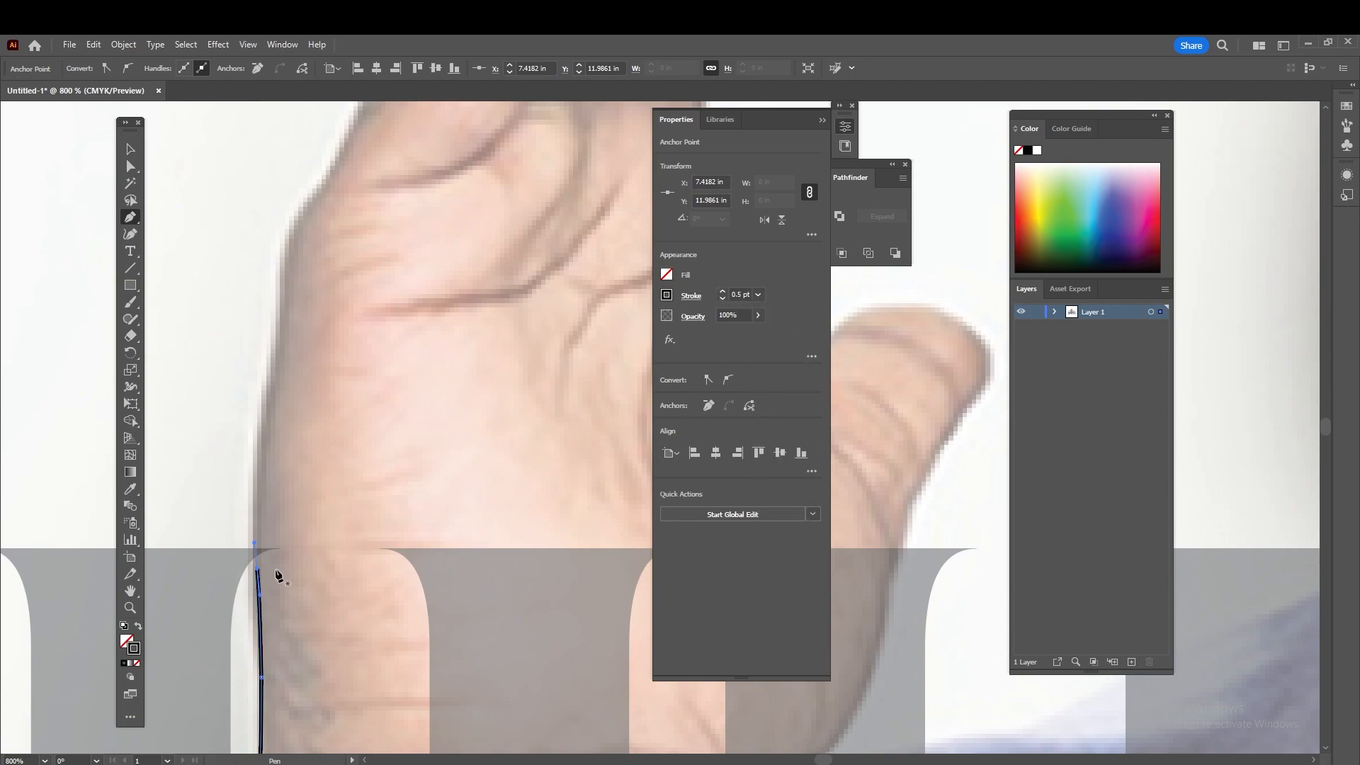
{"action": "left_click", "coordinate": [823, 120]}
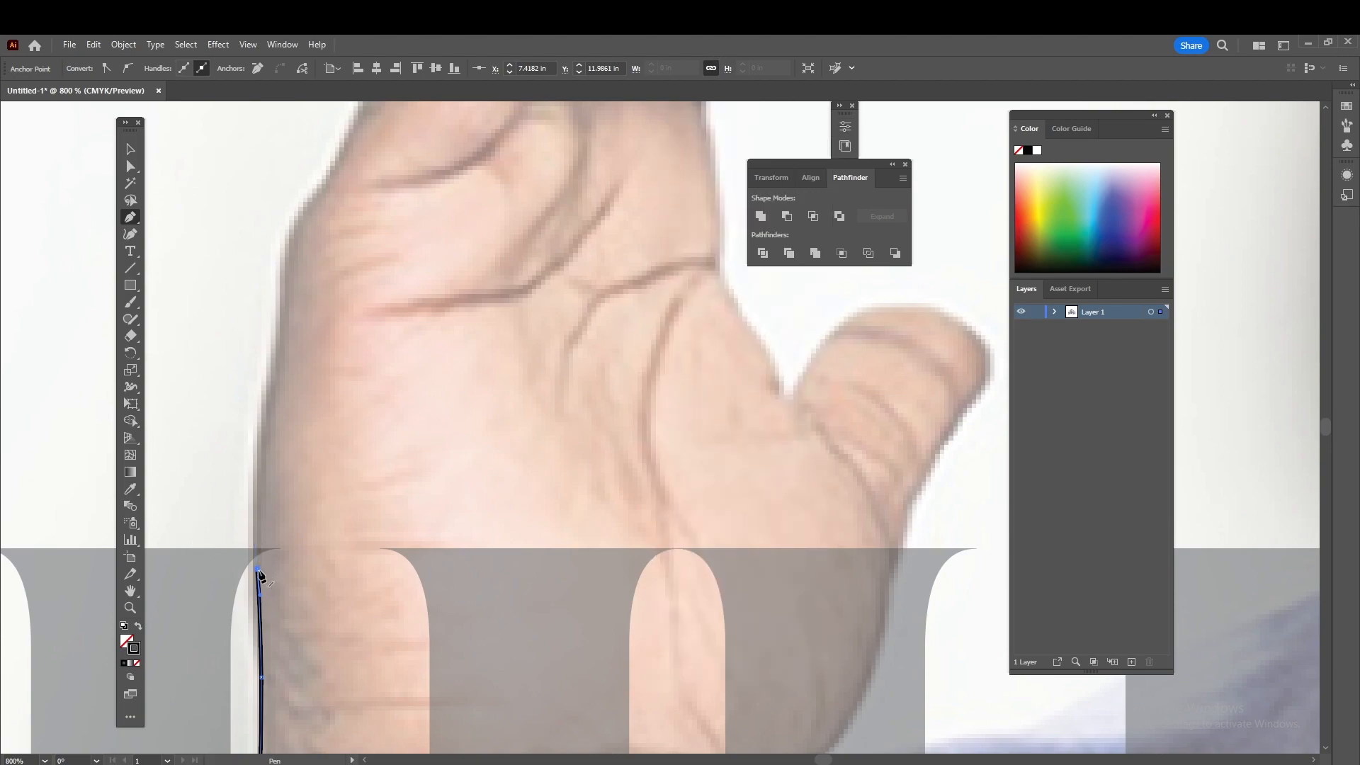
Continue the path along the outer edge of the palm up to the base of the raised finger
{"action": "left_click_drag", "start_coordinate": [259, 439], "coordinate": [267, 381]}
{"action": "left_click", "coordinate": [283, 291]}
{"action": "key", "text": "ctrl+1"}
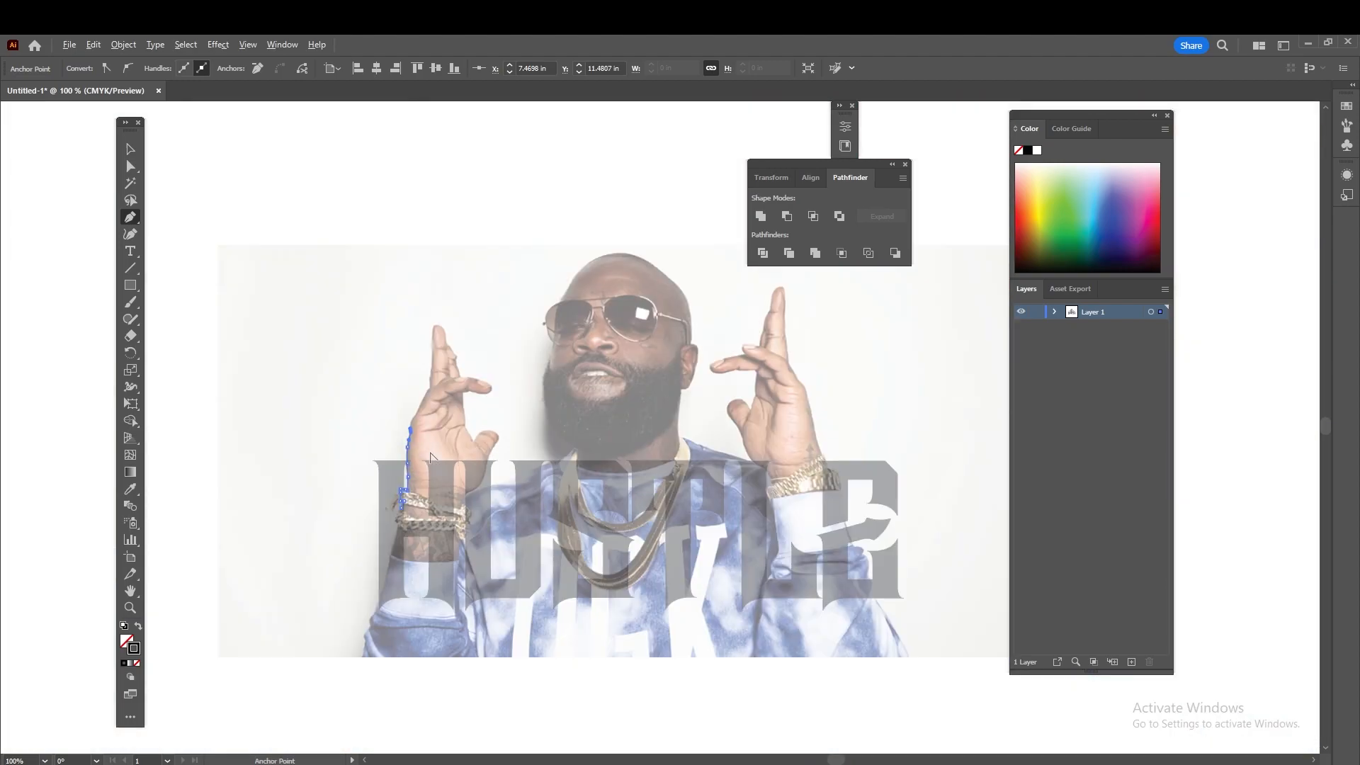
{"action": "scroll", "coordinate": [473, 415], "scroll_direction": "up", "scroll_amount": 5}
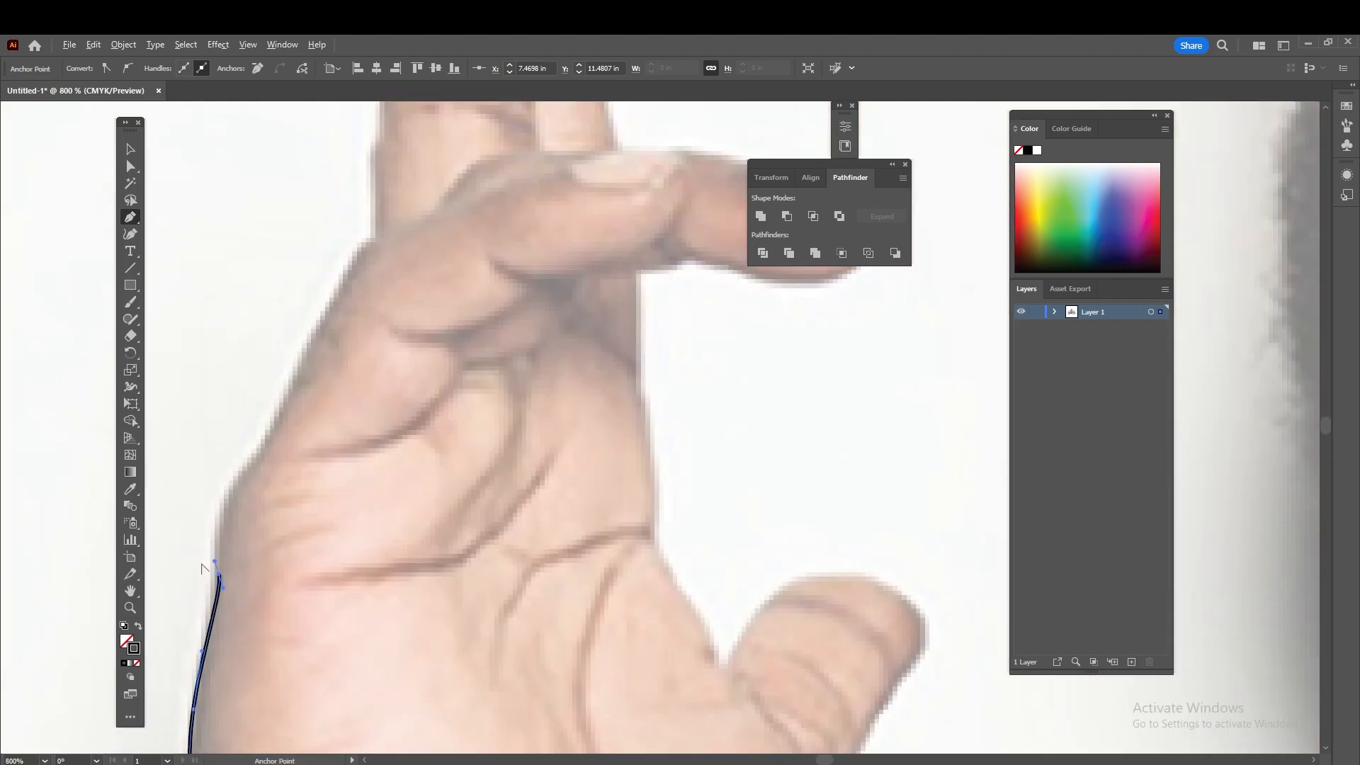
{"action": "scroll", "coordinate": [202, 565], "scroll_direction": "up", "scroll_amount": 3}
{"action": "left_click_drag", "start_coordinate": [313, 335], "coordinate": [360, 266]}
{"action": "key", "text": "space"}
{"action": "left_click_drag", "start_coordinate": [437, 204], "coordinate": [388, 567]}
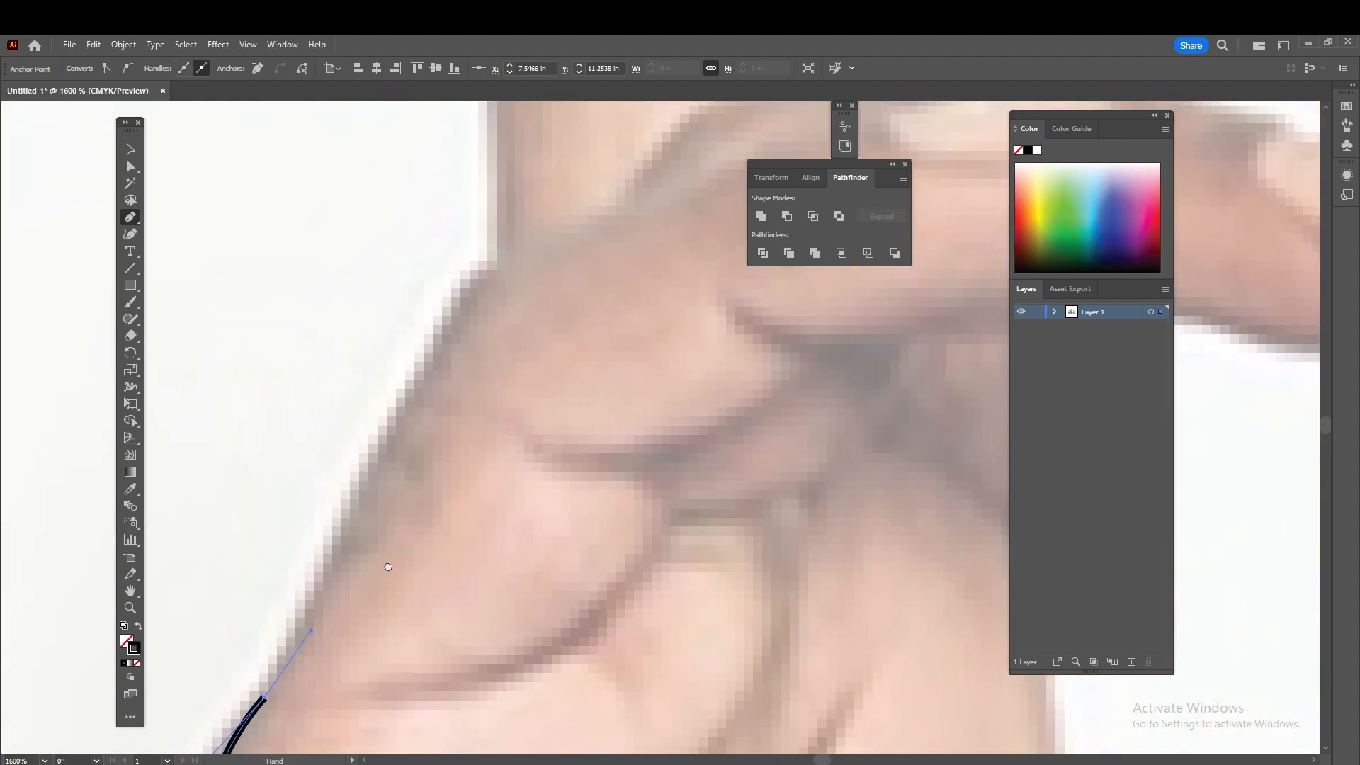
{"action": "left_click_drag", "start_coordinate": [459, 304], "coordinate": [499, 232]}
{"action": "left_click", "coordinate": [497, 219]}
Extend the hand trace from the finger's base up the outer edge of the raised finger
{"action": "scroll", "coordinate": [512, 320], "scroll_direction": "down", "scroll_amount": 5}
{"action": "key", "text": "space"}
{"action": "scroll", "coordinate": [410, 424], "scroll_direction": "down", "scroll_amount": 2}
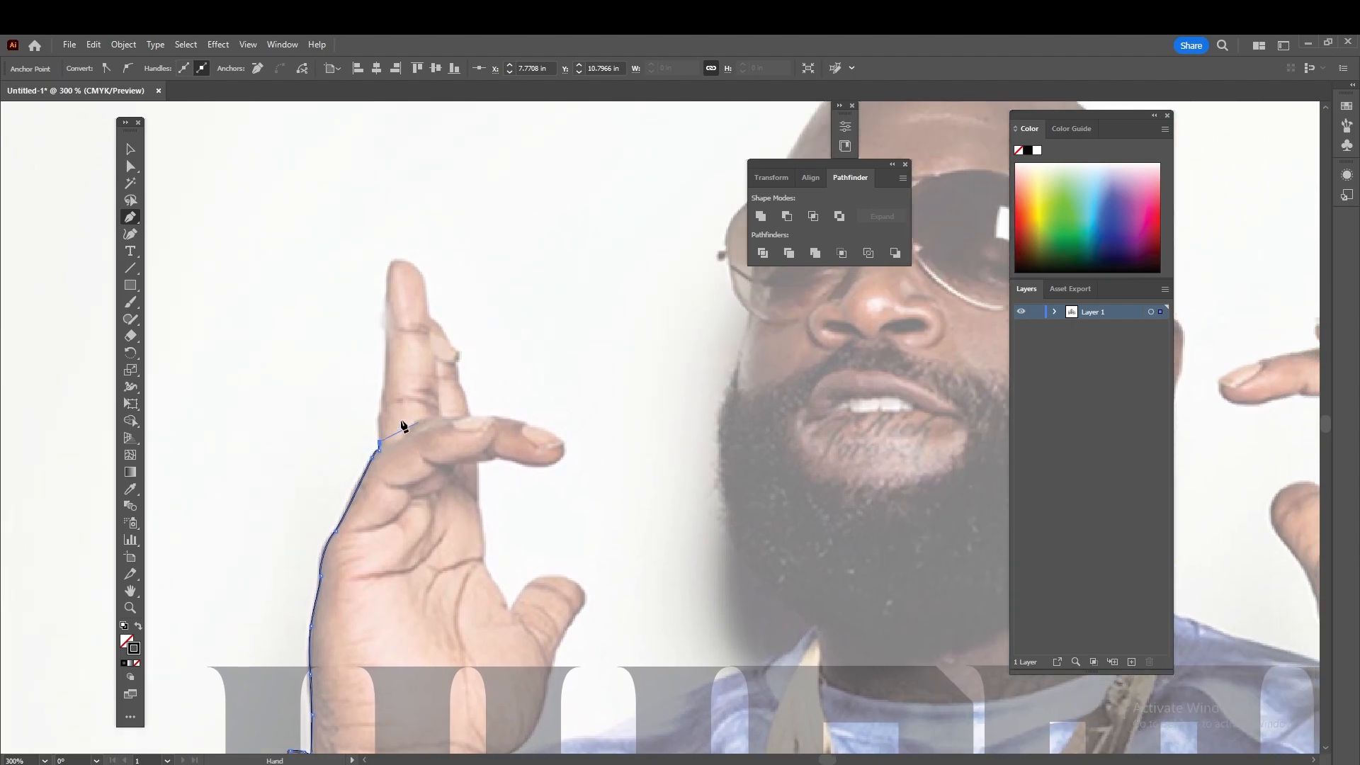
{"action": "scroll", "coordinate": [364, 383], "scroll_direction": "up", "scroll_amount": 4}
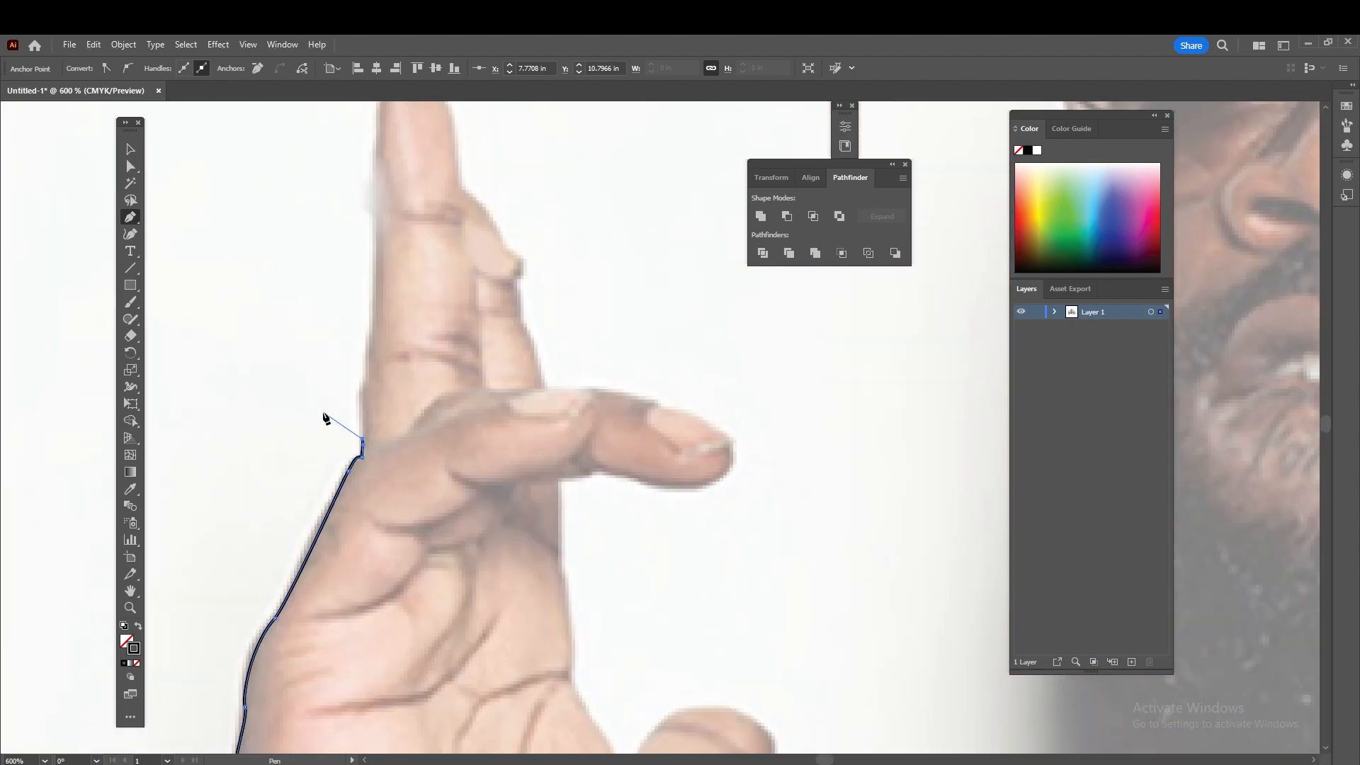
{"action": "scroll", "coordinate": [404, 560], "scroll_direction": "down", "scroll_amount": 4}
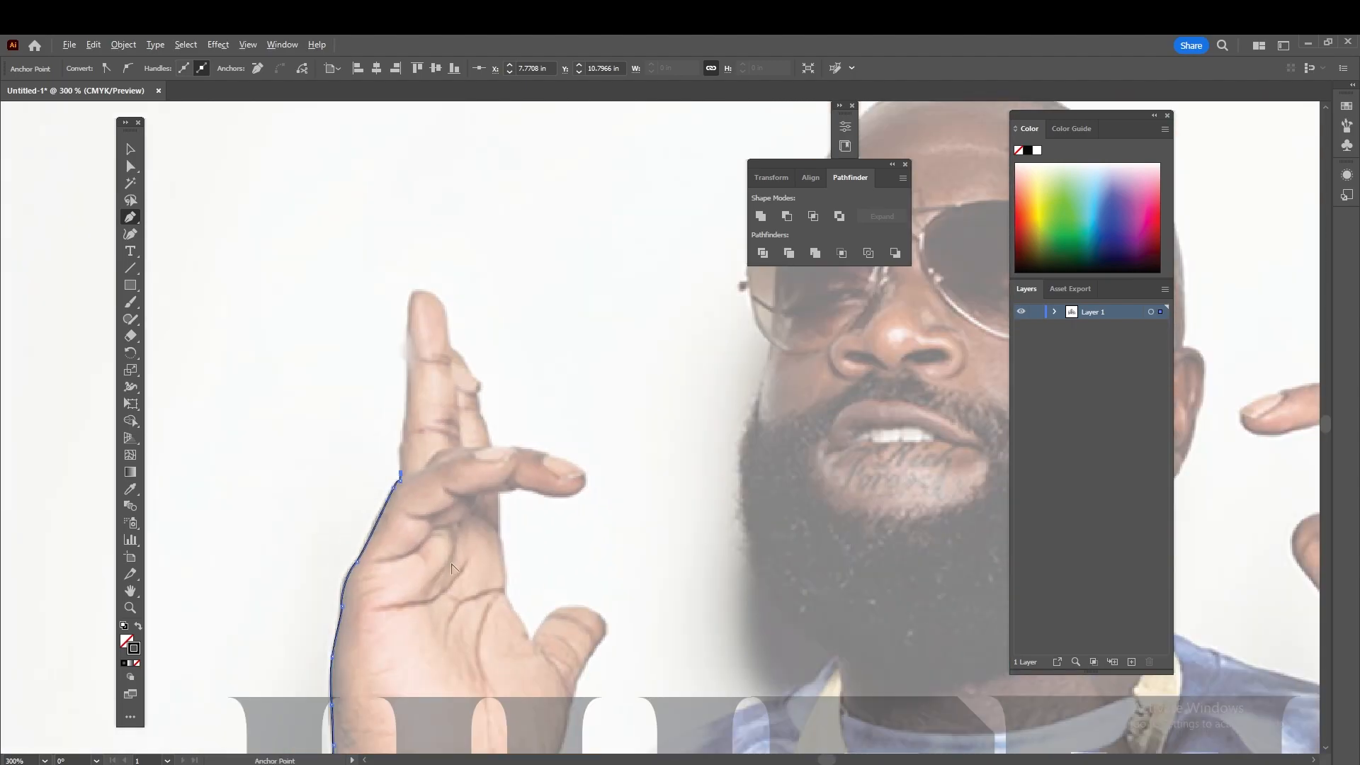
{"action": "scroll", "coordinate": [383, 620], "scroll_direction": "up", "scroll_amount": 5}
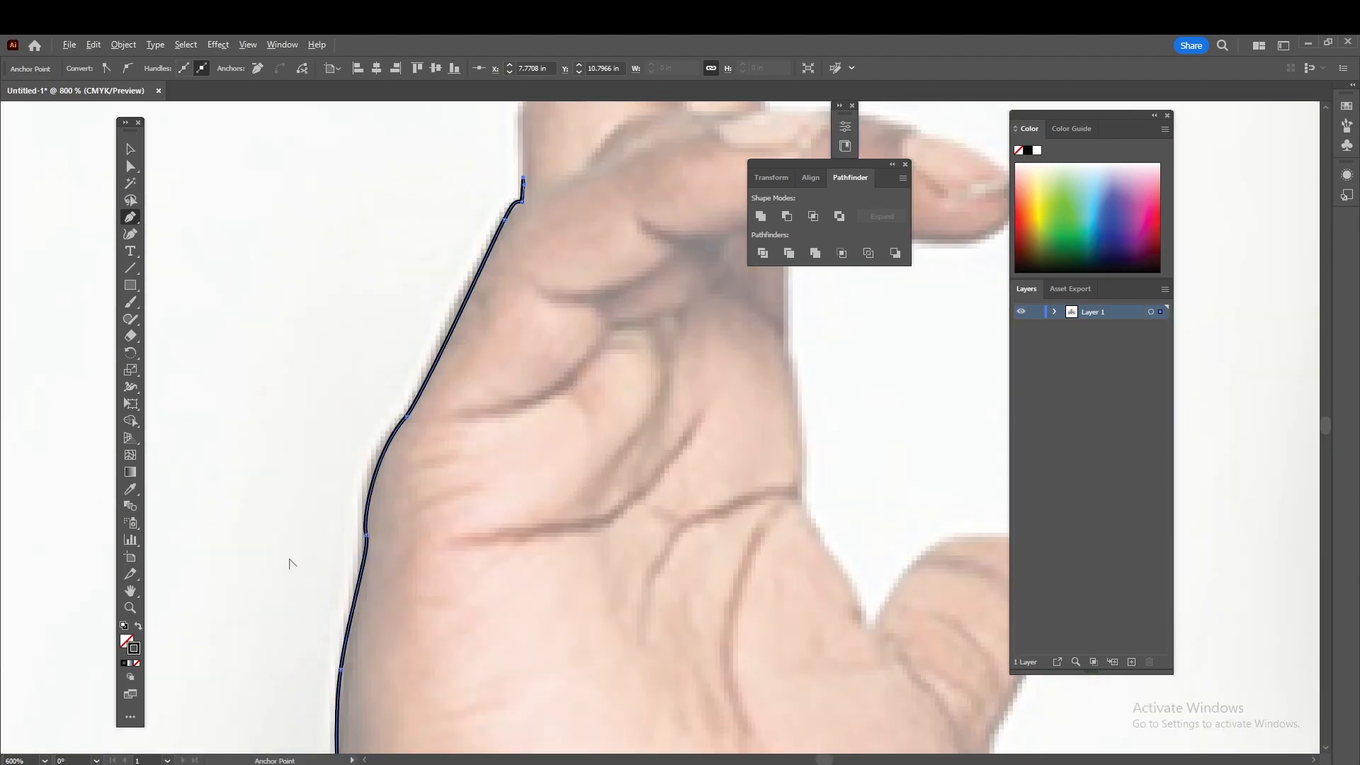
{"action": "scroll", "coordinate": [439, 481], "scroll_direction": "down", "scroll_amount": 1}
{"action": "left_click_drag", "start_coordinate": [627, 445], "coordinate": [529, 300]}
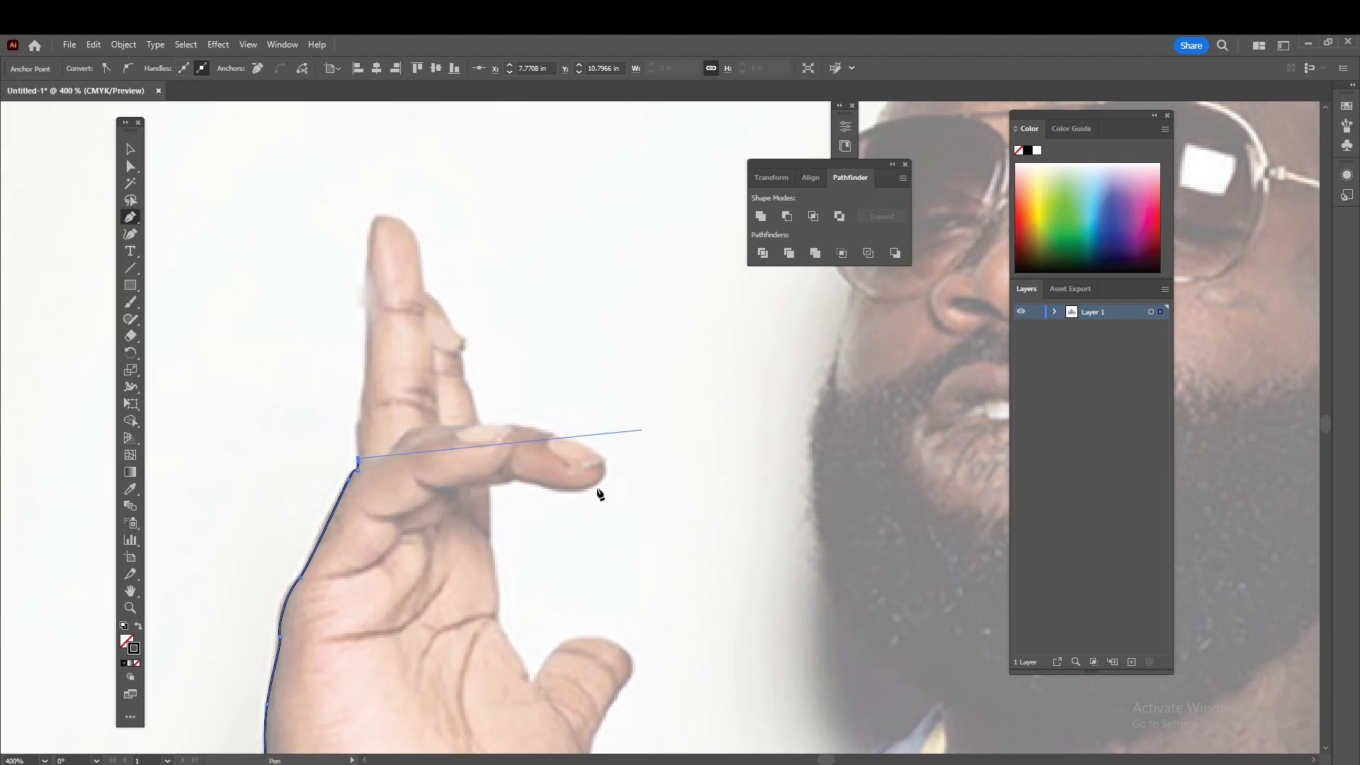
{"action": "scroll", "coordinate": [354, 447], "scroll_direction": "up", "scroll_amount": 4}
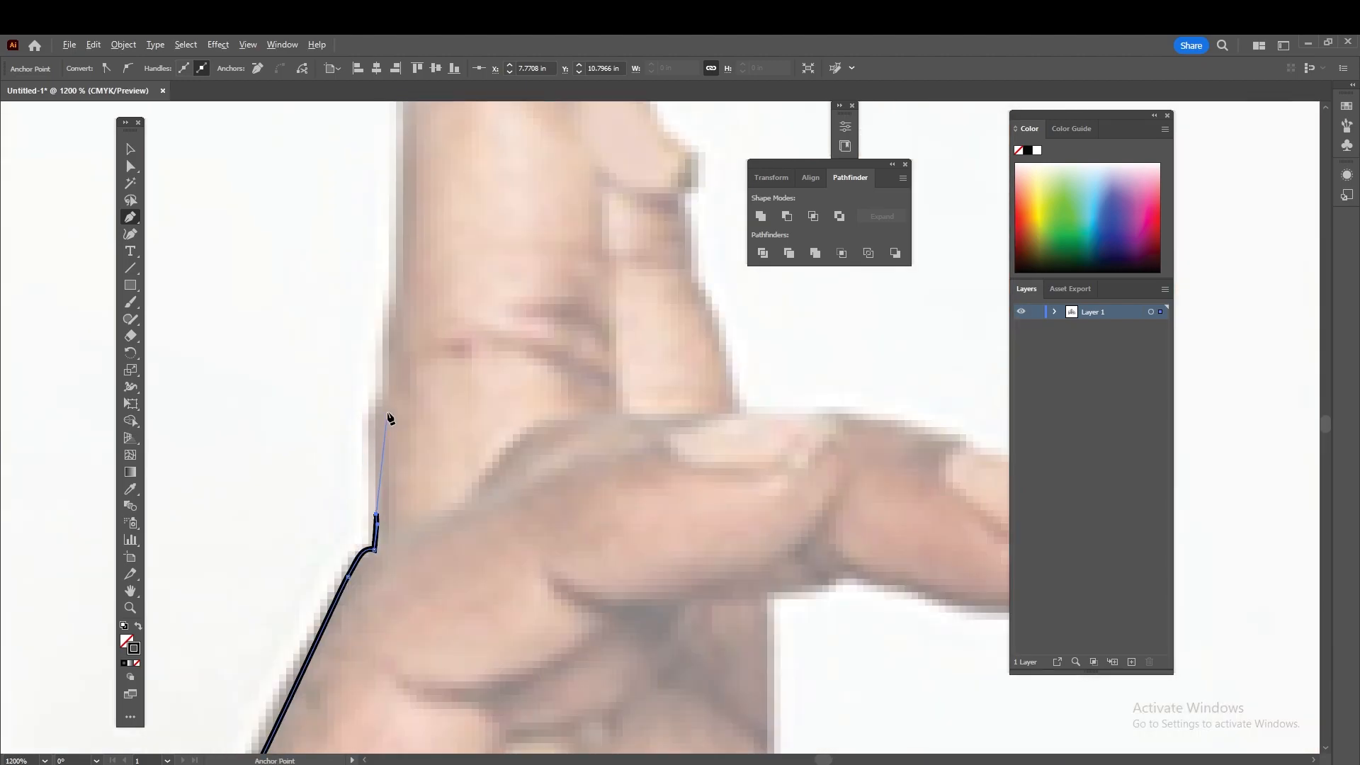
{"action": "left_click", "coordinate": [388, 315]}
{"action": "left_click_drag", "start_coordinate": [384, 202], "coordinate": [381, 443]}
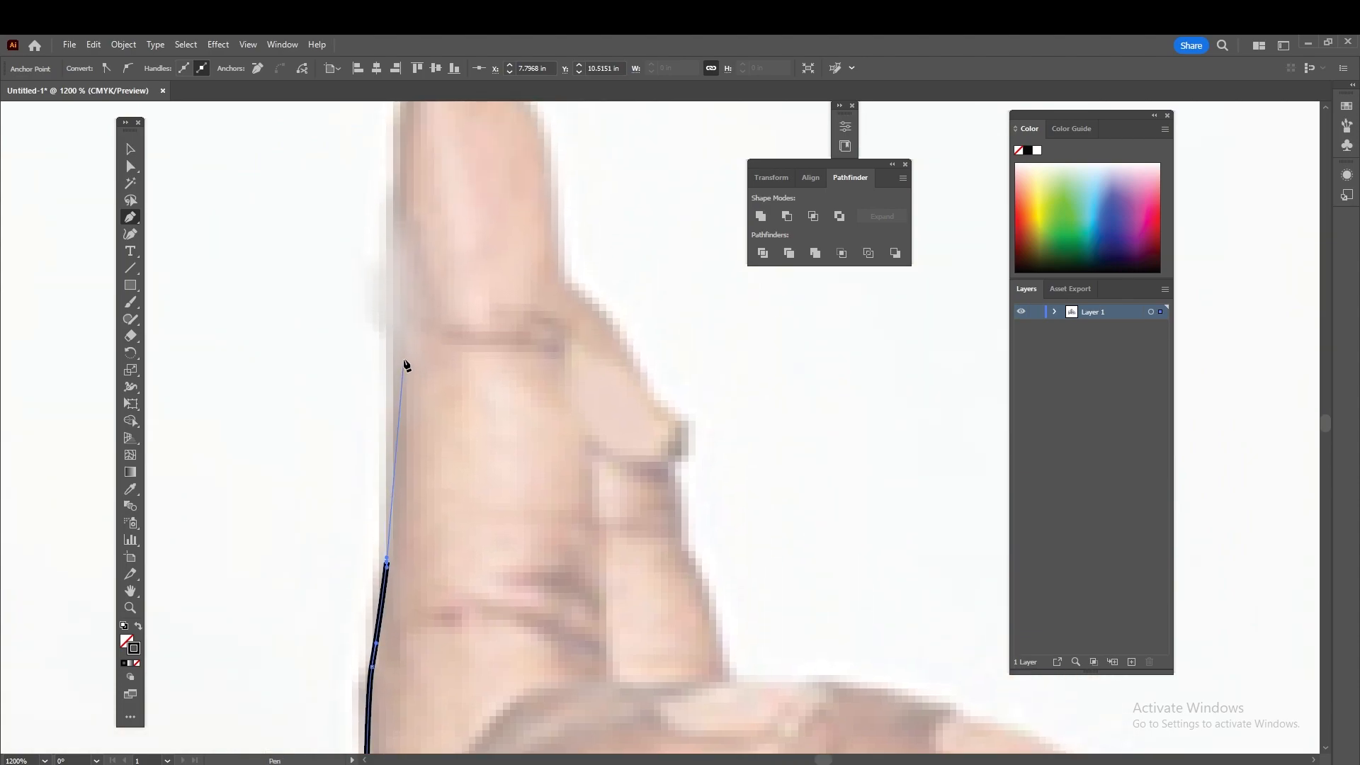
{"action": "left_click_drag", "start_coordinate": [397, 348], "coordinate": [394, 319]}
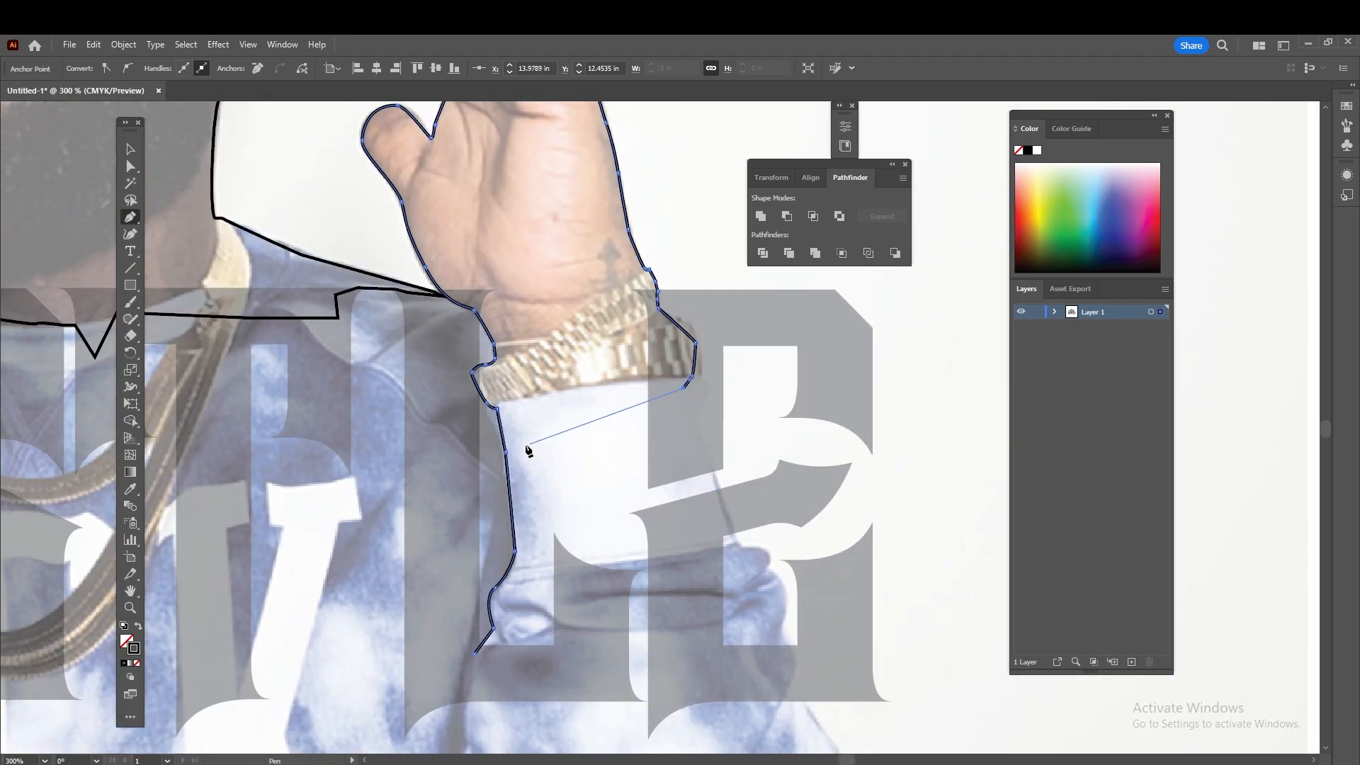
Bring the outline of the hand with the watch back across the watch's lower edge
{"action": "left_click", "coordinate": [493, 407]}
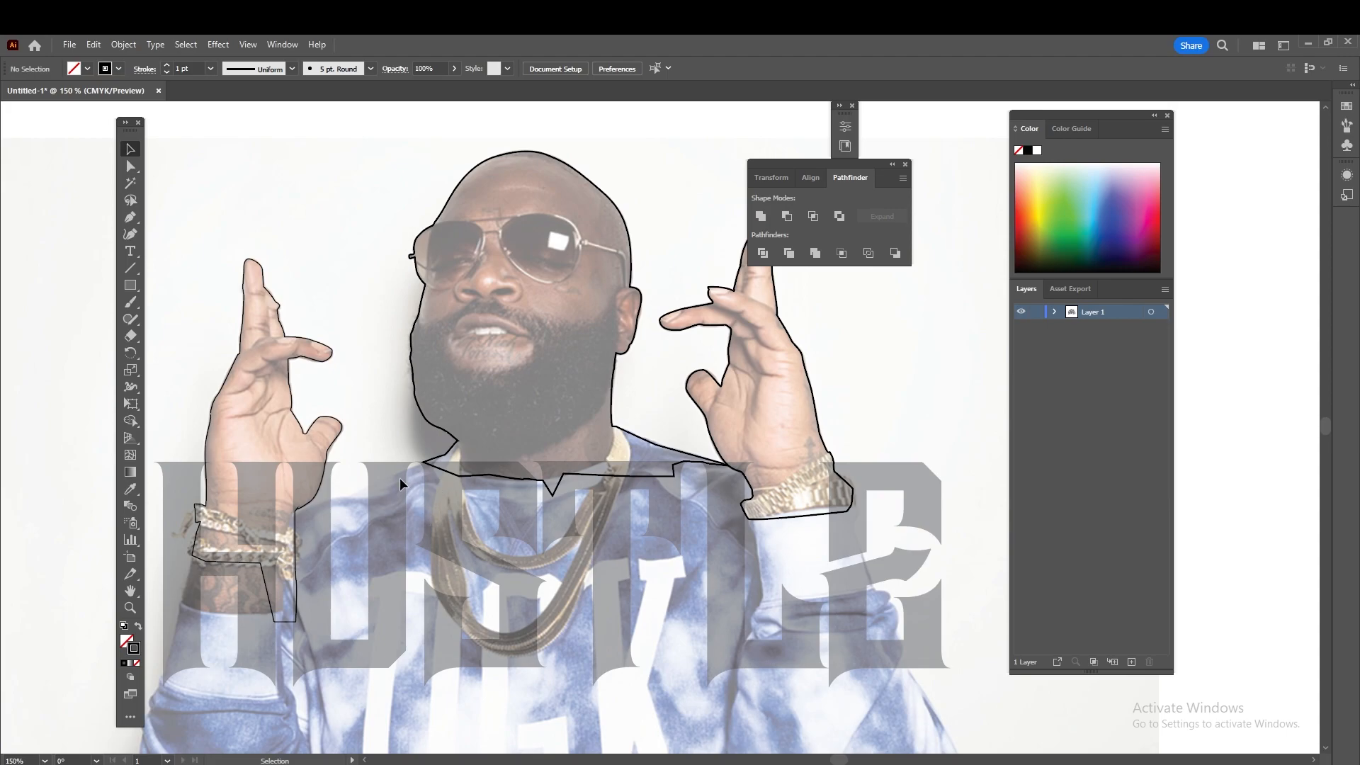
Select the traced outlines in turn and inspect how they follow the hands, watch and bracelets over the HUSTLE lettering
{"action": "left_click", "coordinate": [320, 426]}
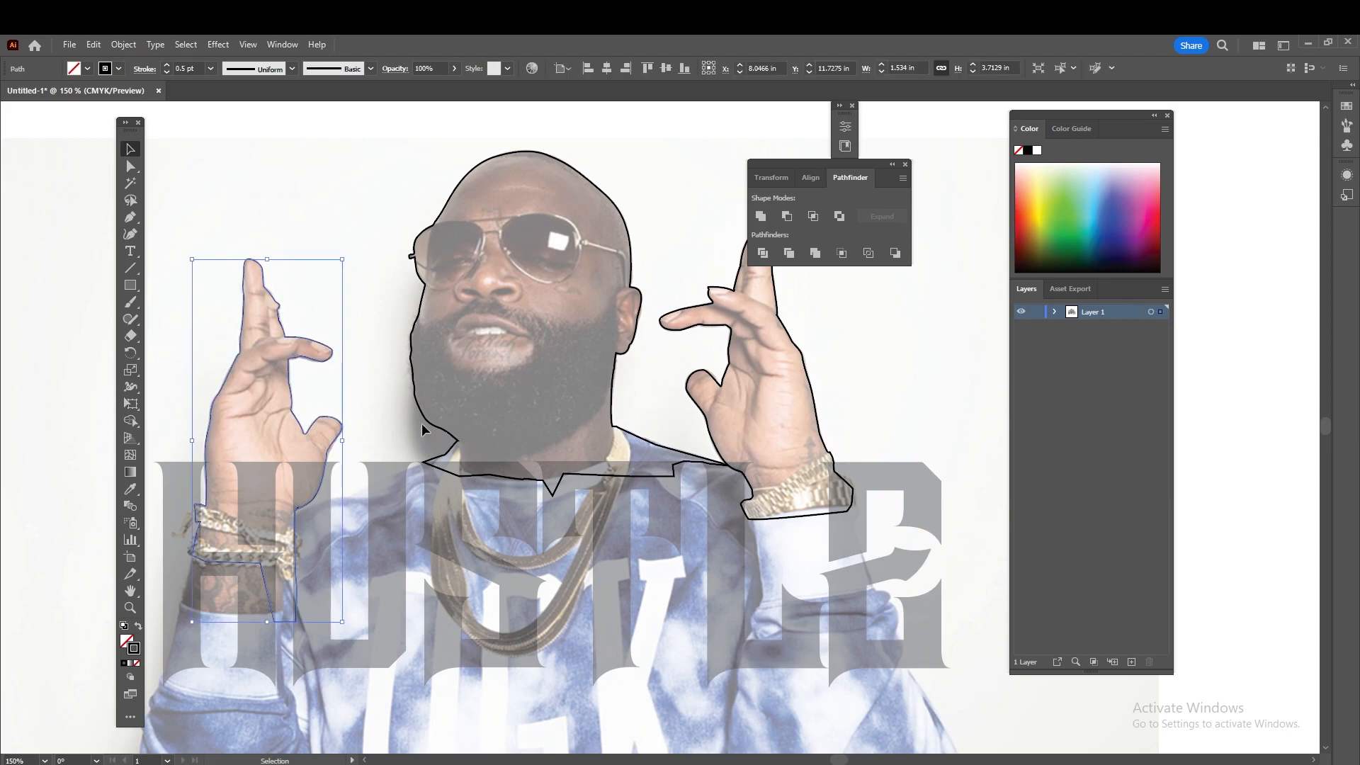
{"action": "left_click", "coordinate": [704, 448]}
{"action": "left_click", "coordinate": [712, 445]}
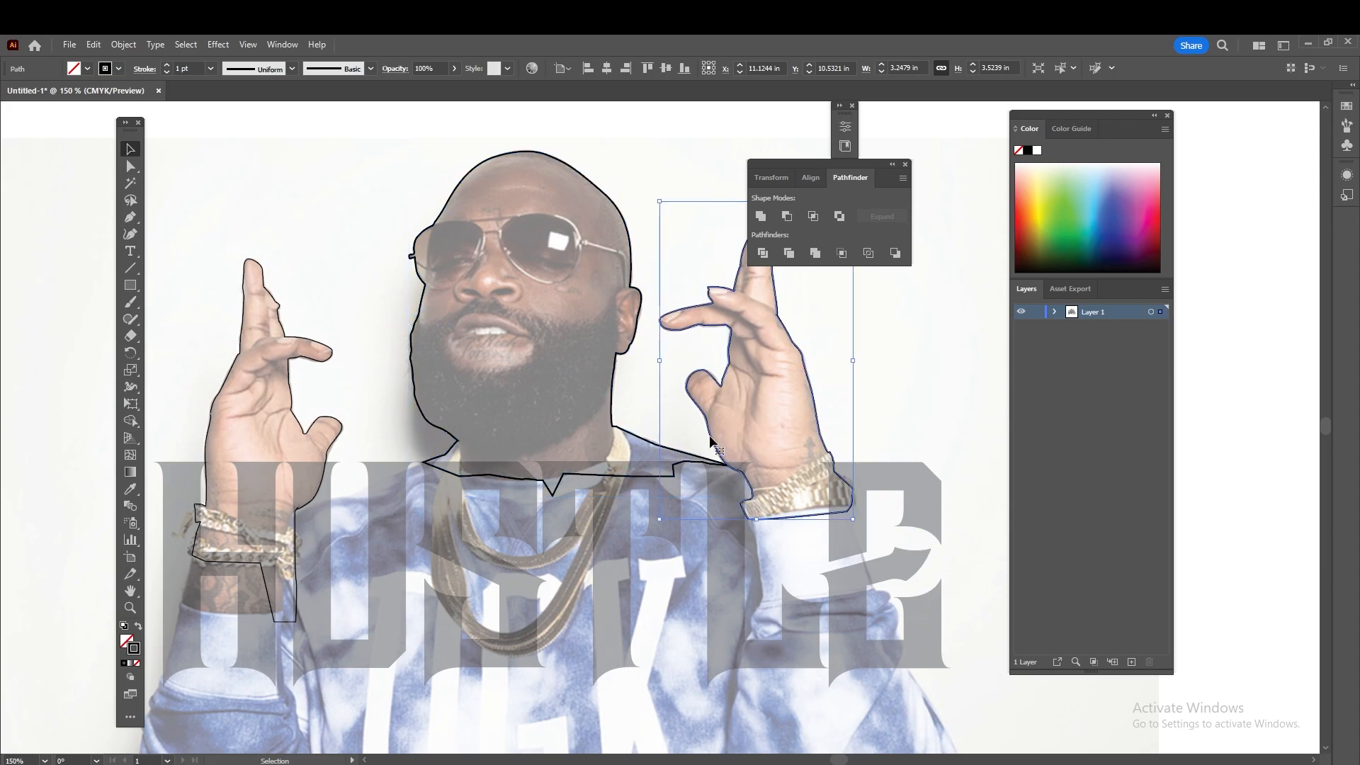
{"action": "scroll", "coordinate": [723, 473], "scroll_direction": "up", "scroll_amount": 1}
{"action": "scroll", "coordinate": [618, 473], "scroll_direction": "up", "scroll_amount": 1}
{"action": "scroll", "coordinate": [503, 474], "scroll_direction": "down", "scroll_amount": 1}
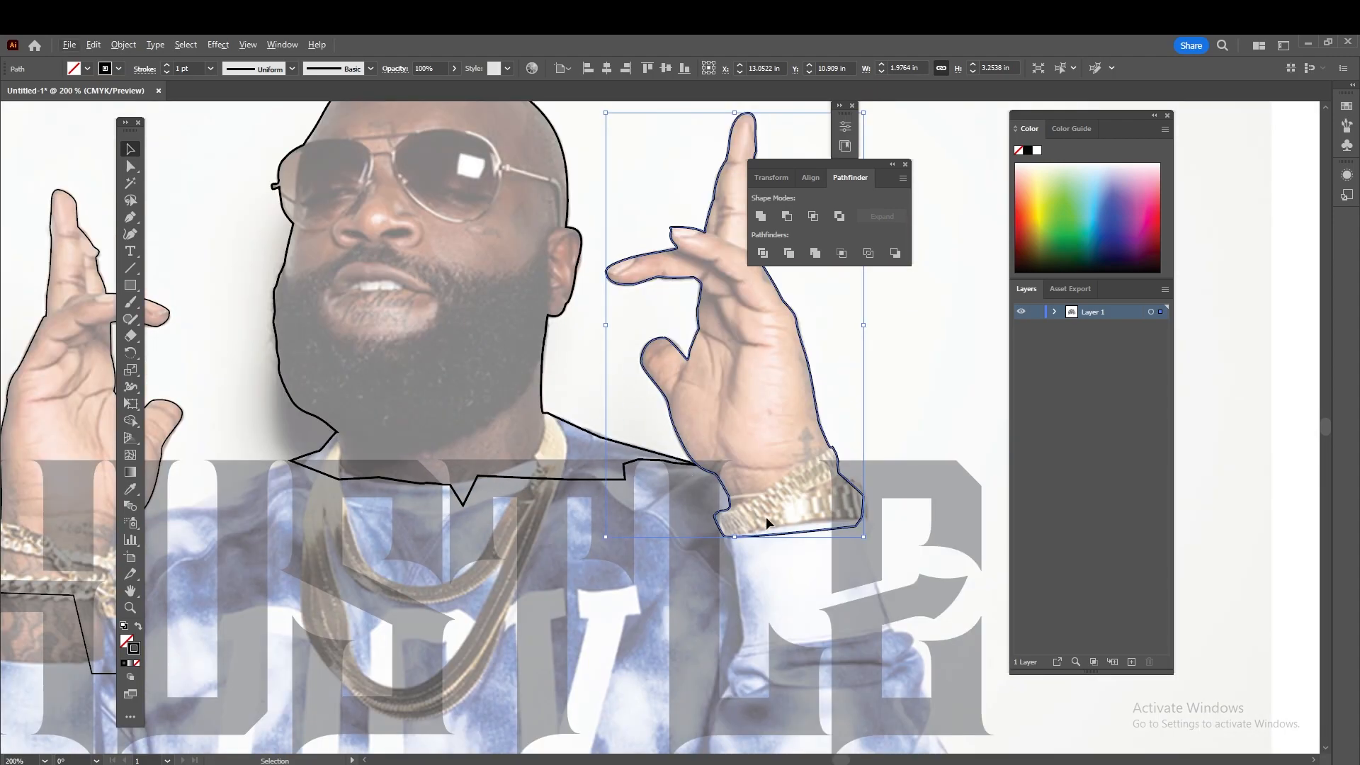
{"action": "scroll", "coordinate": [700, 505], "scroll_direction": "down", "scroll_amount": 1}
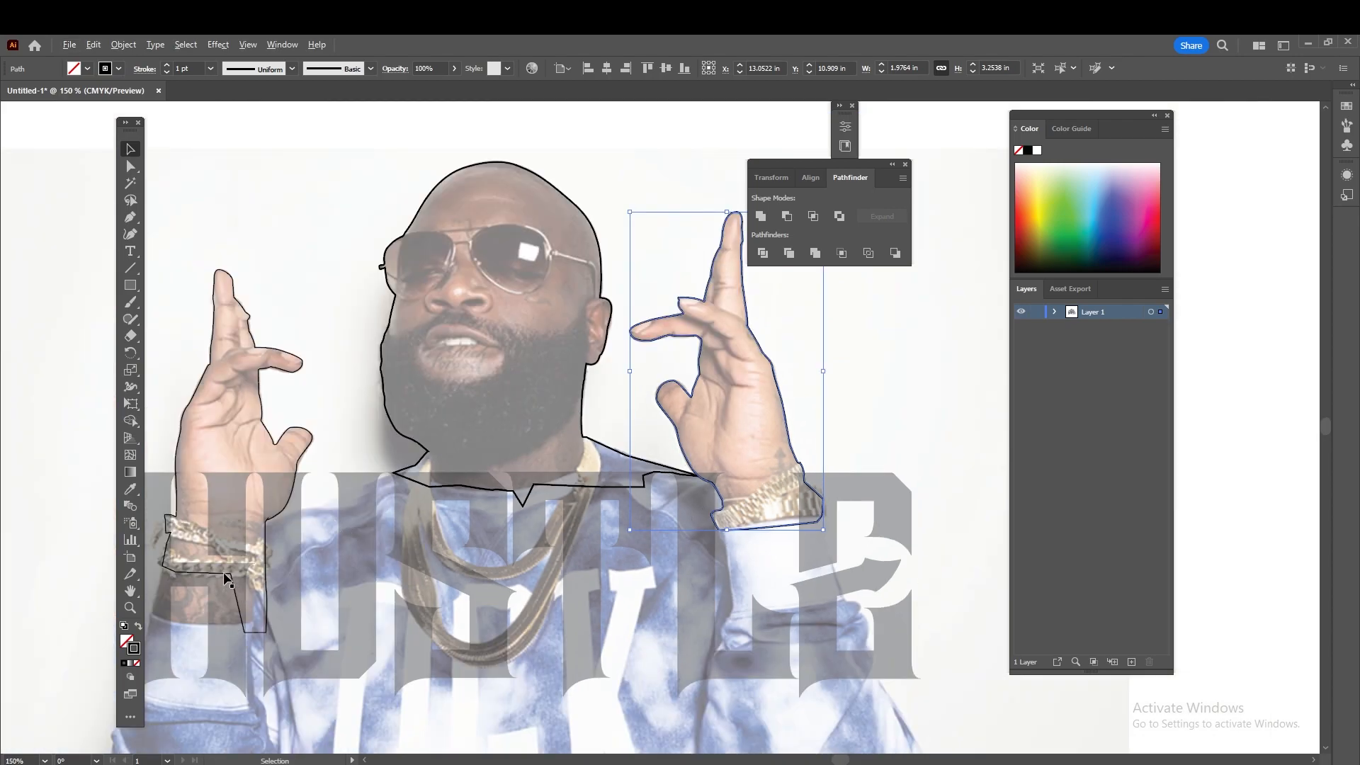
{"action": "scroll", "coordinate": [225, 581], "scroll_direction": "up", "scroll_amount": 2}
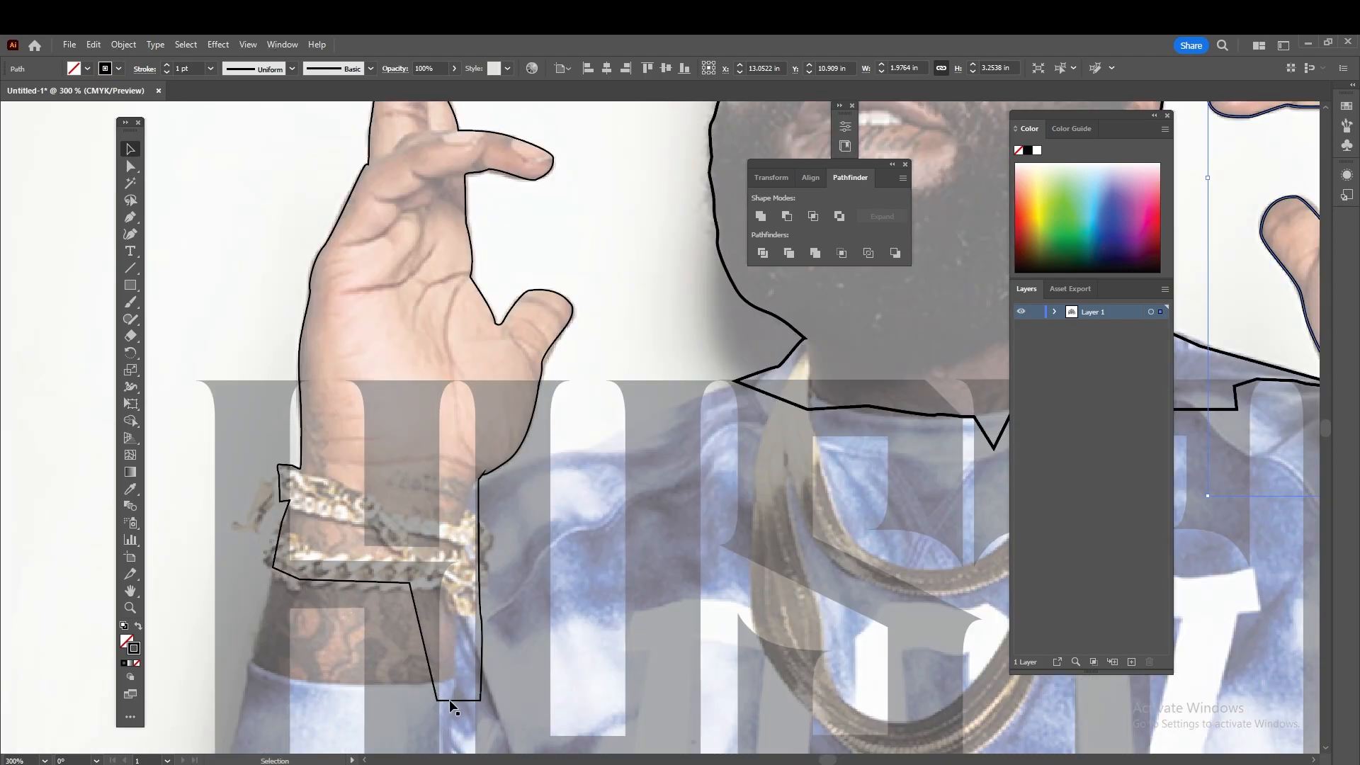
Select the two hand outlines and the head outline together and swap their fill and stroke, making them solid black without a stroke
{"action": "left_click_drag", "start_coordinate": [758, 401], "coordinate": [428, 425]}
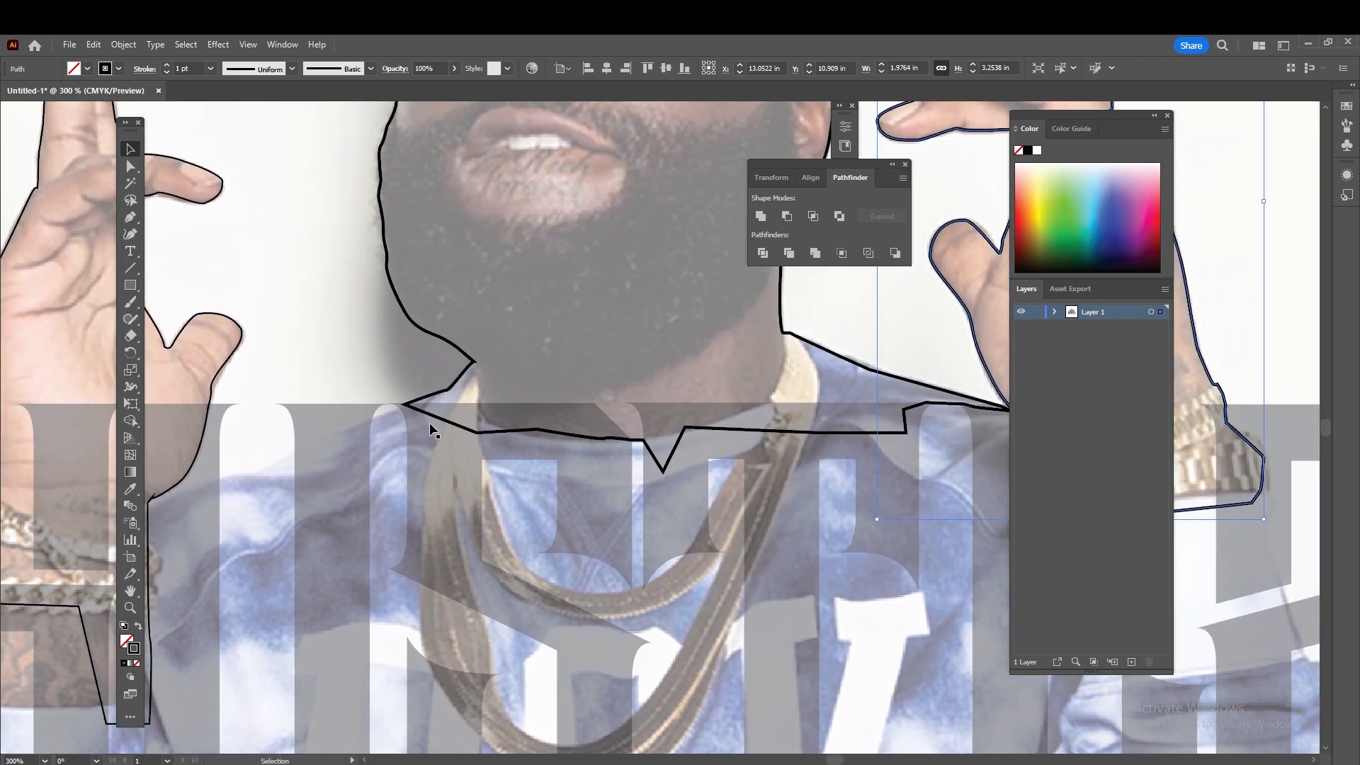
{"action": "scroll", "coordinate": [630, 446], "scroll_direction": "down", "scroll_amount": 2}
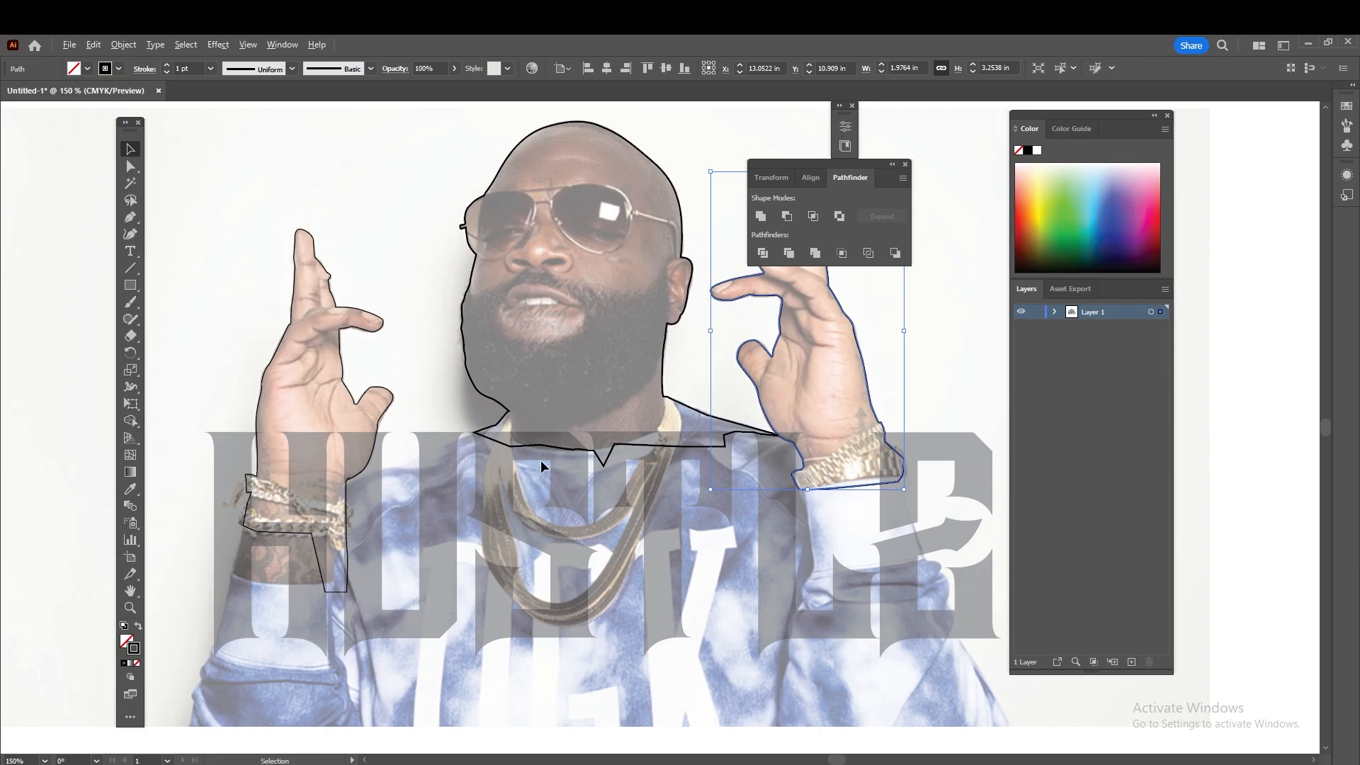
{"action": "left_click_drag", "start_coordinate": [657, 450], "coordinate": [567, 489]}
{"action": "left_click_drag", "start_coordinate": [184, 246], "coordinate": [833, 336]}
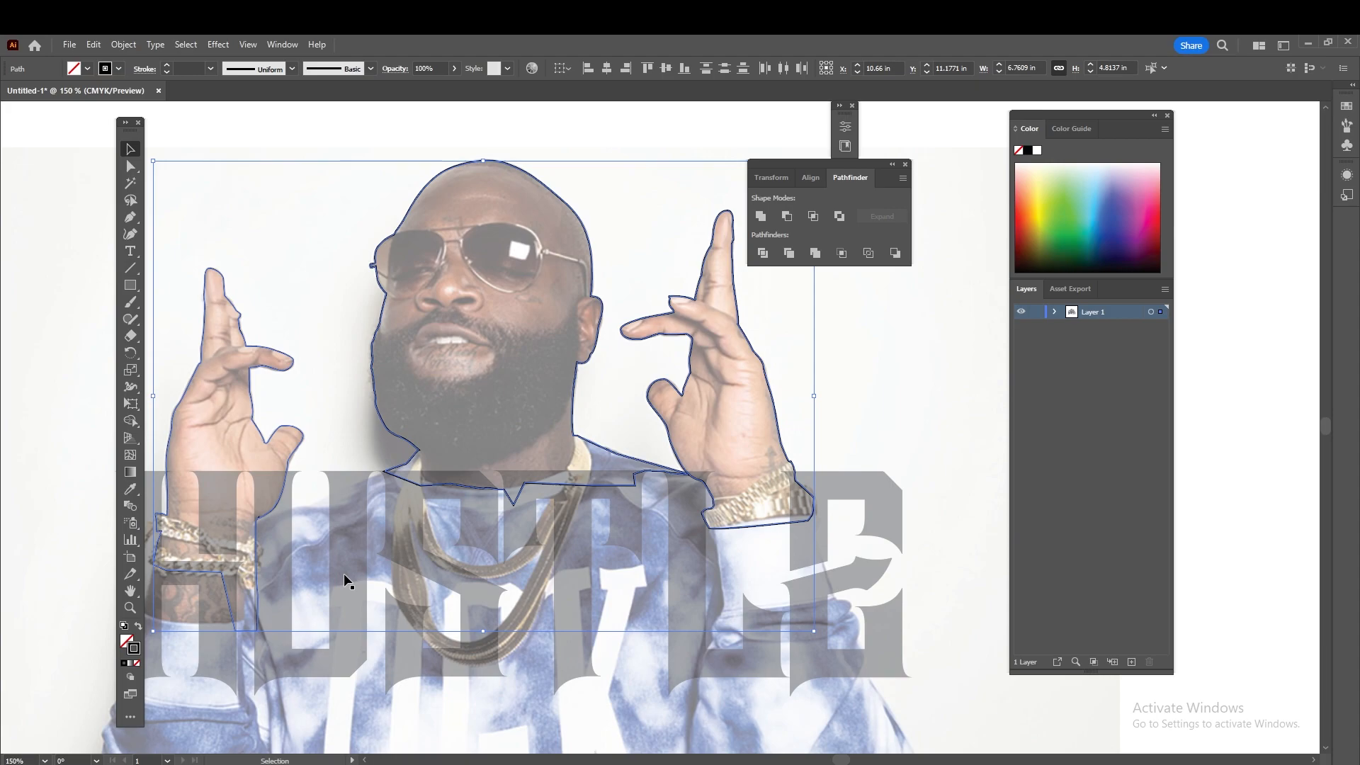
{"action": "left_click", "coordinate": [847, 386]}
{"action": "left_click_drag", "start_coordinate": [814, 379], "coordinate": [206, 308]}
{"action": "left_click_drag", "start_coordinate": [380, 341], "coordinate": [406, 368]}
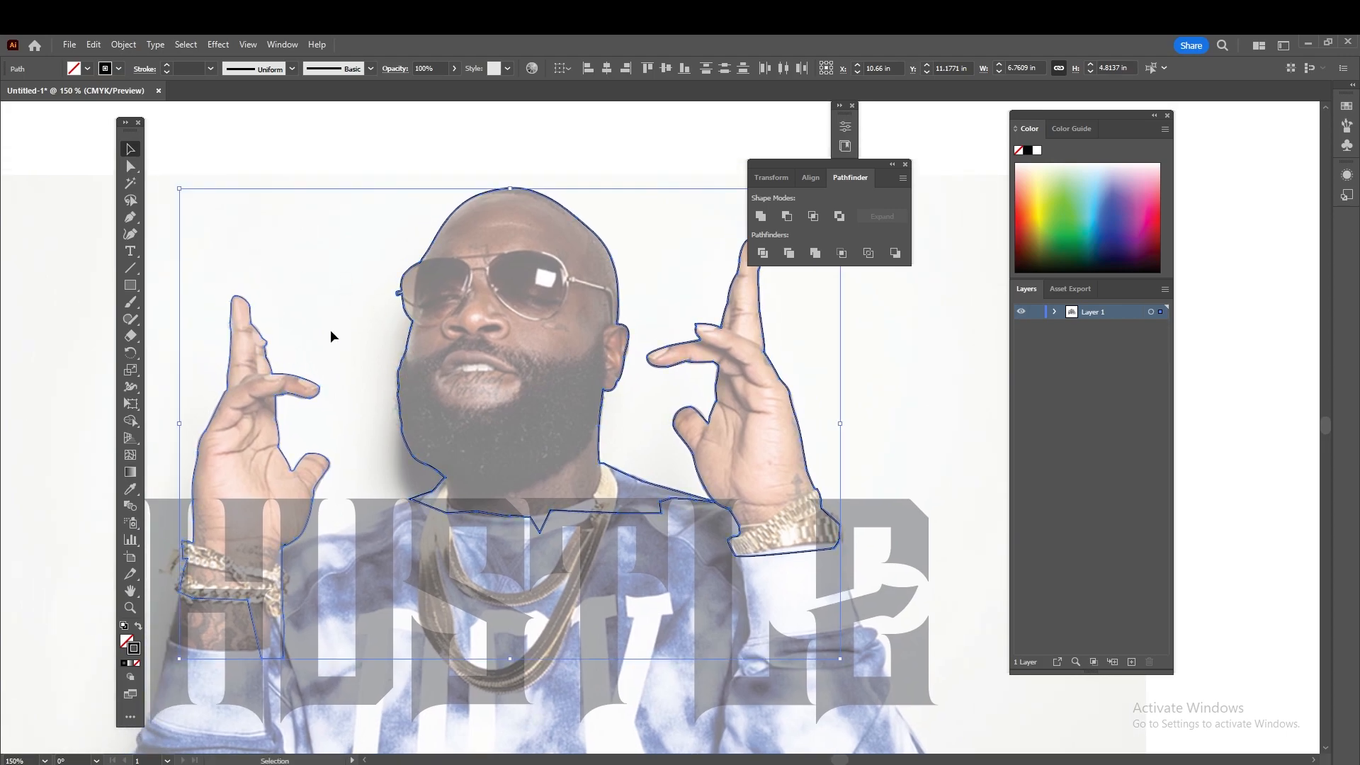
{"action": "left_click", "coordinate": [139, 627]}
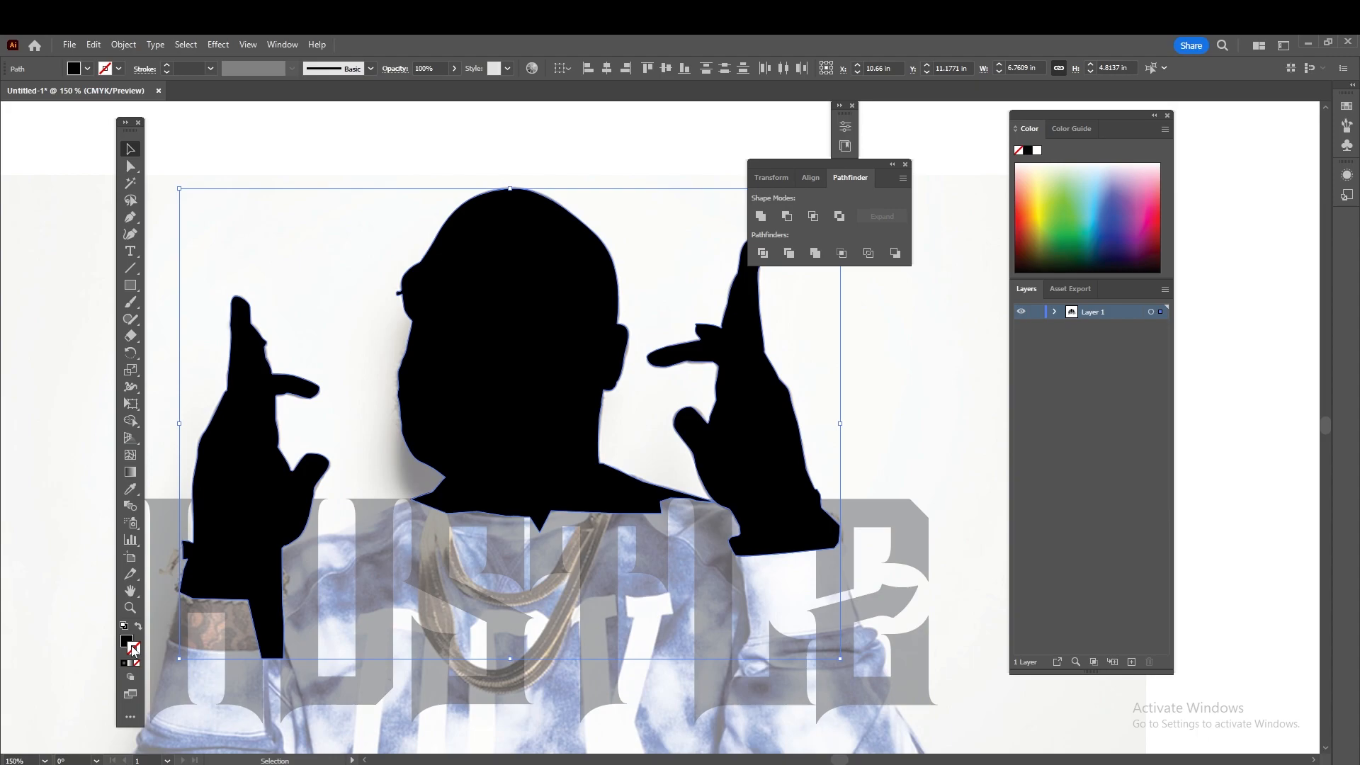
{"action": "left_click", "coordinate": [895, 406]}
Set the opacity of the HUSTLE lettering to 100%
{"action": "scroll", "coordinate": [689, 472], "scroll_direction": "down", "scroll_amount": 1}
{"action": "left_click_drag", "start_coordinate": [768, 456], "coordinate": [766, 469]}
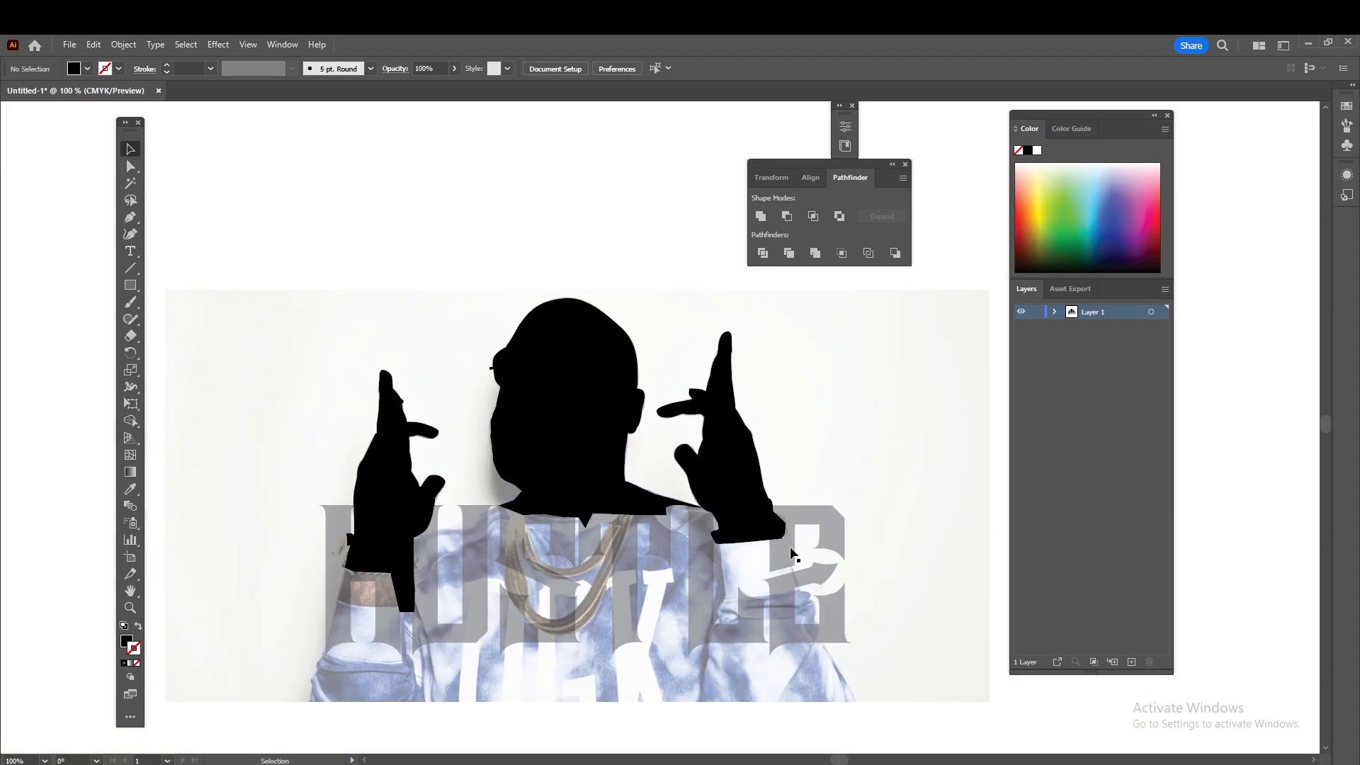
{"action": "left_click", "coordinate": [789, 605]}
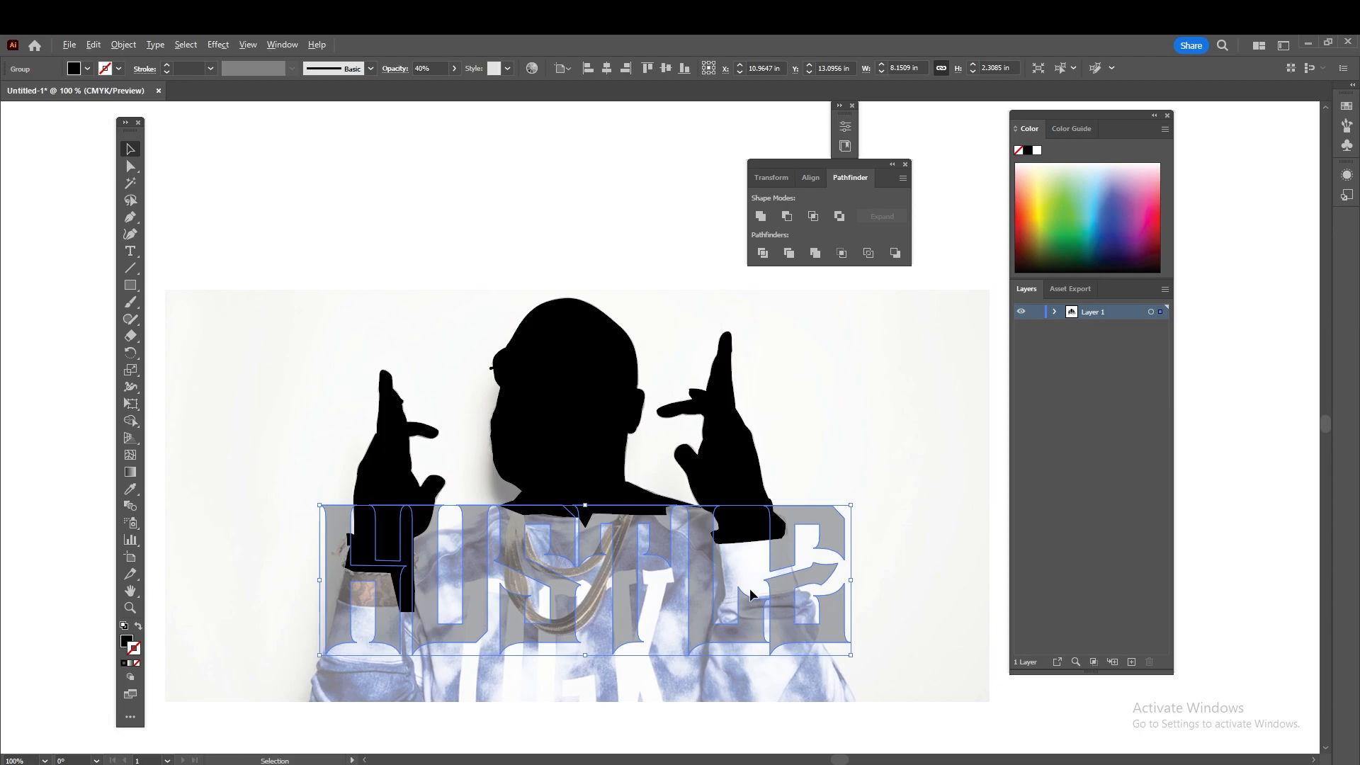
{"action": "scroll", "coordinate": [750, 593], "scroll_direction": "up", "scroll_amount": 1}
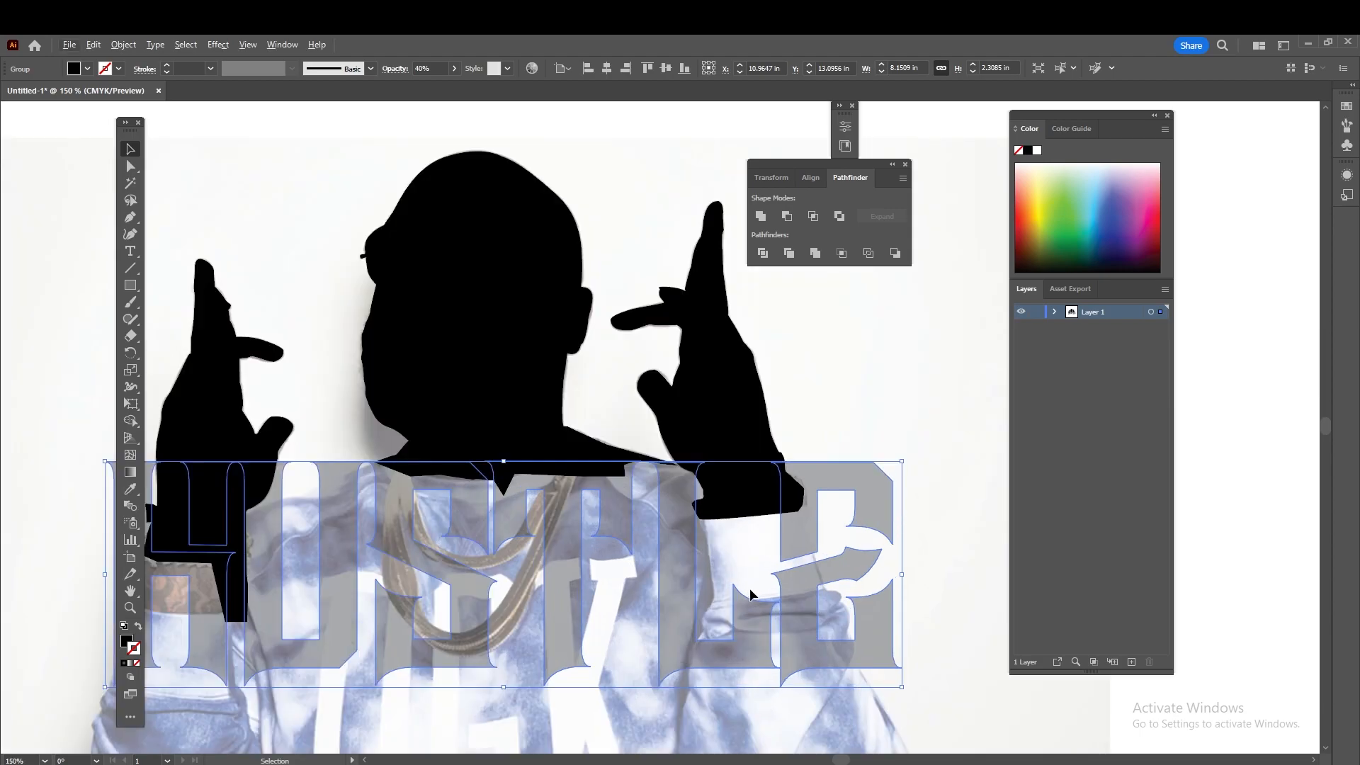
{"action": "left_click_drag", "start_coordinate": [750, 589], "coordinate": [800, 590]}
{"action": "left_click", "coordinate": [454, 68]}
{"action": "left_click_drag", "start_coordinate": [422, 85], "coordinate": [481, 87]}
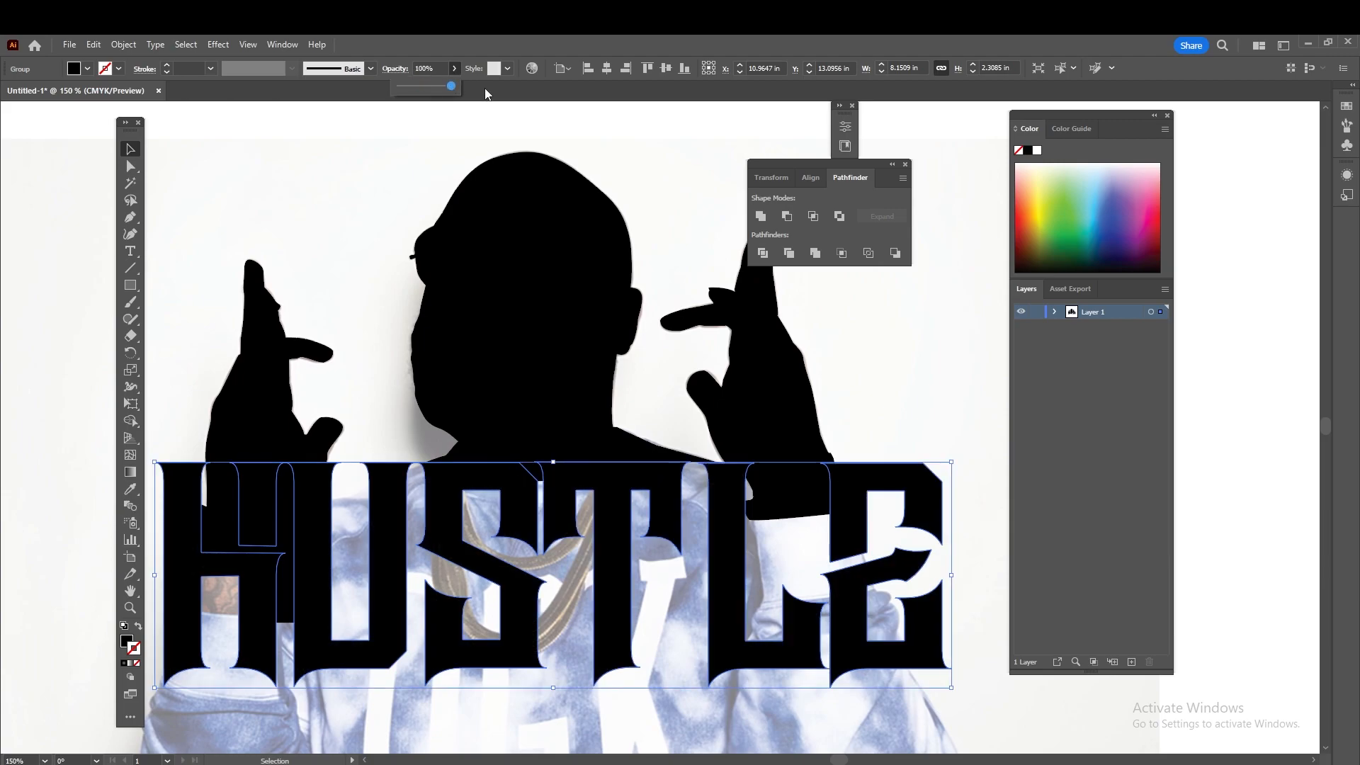
{"action": "left_click", "coordinate": [874, 325]}
Group the HUSTLE lettering together with the black hand and head silhouettes
{"action": "left_click_drag", "start_coordinate": [916, 370], "coordinate": [236, 607]}
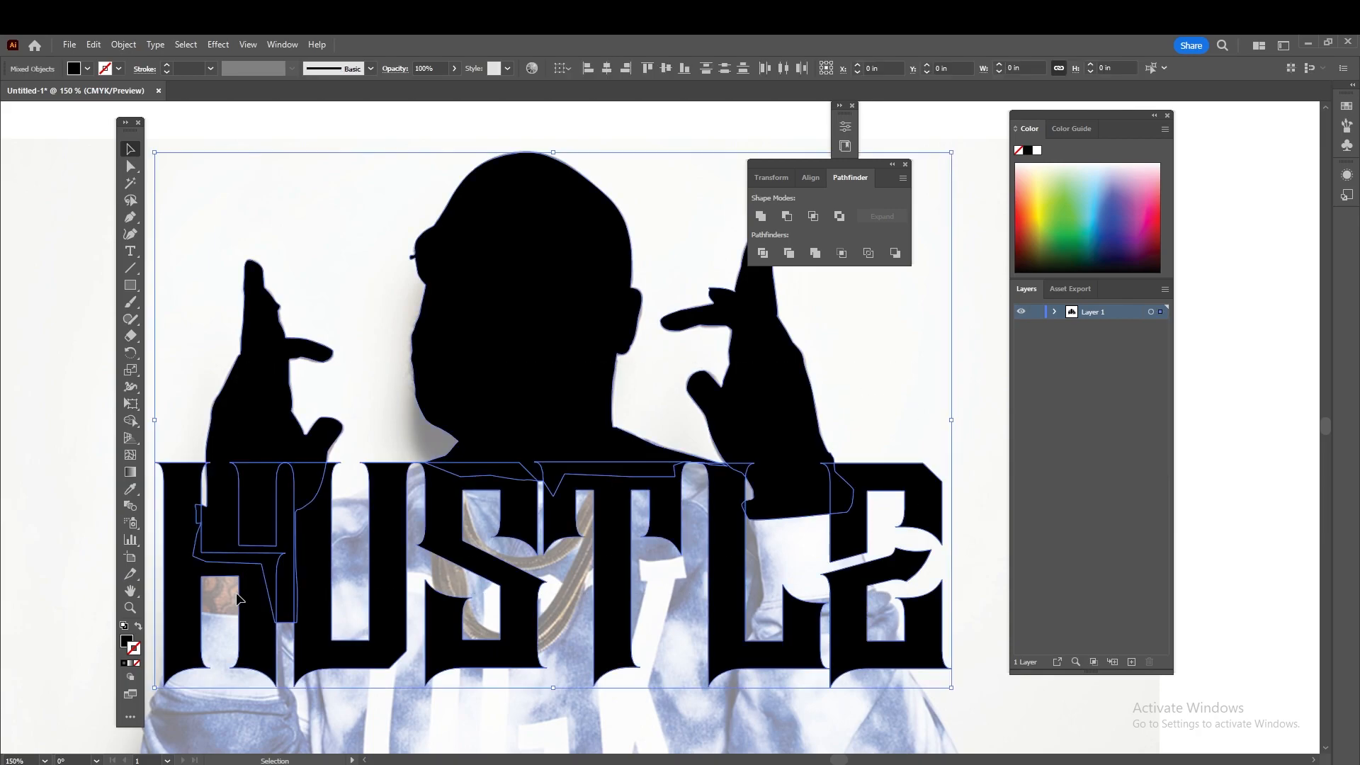
{"action": "key", "text": "ctrl+g"}
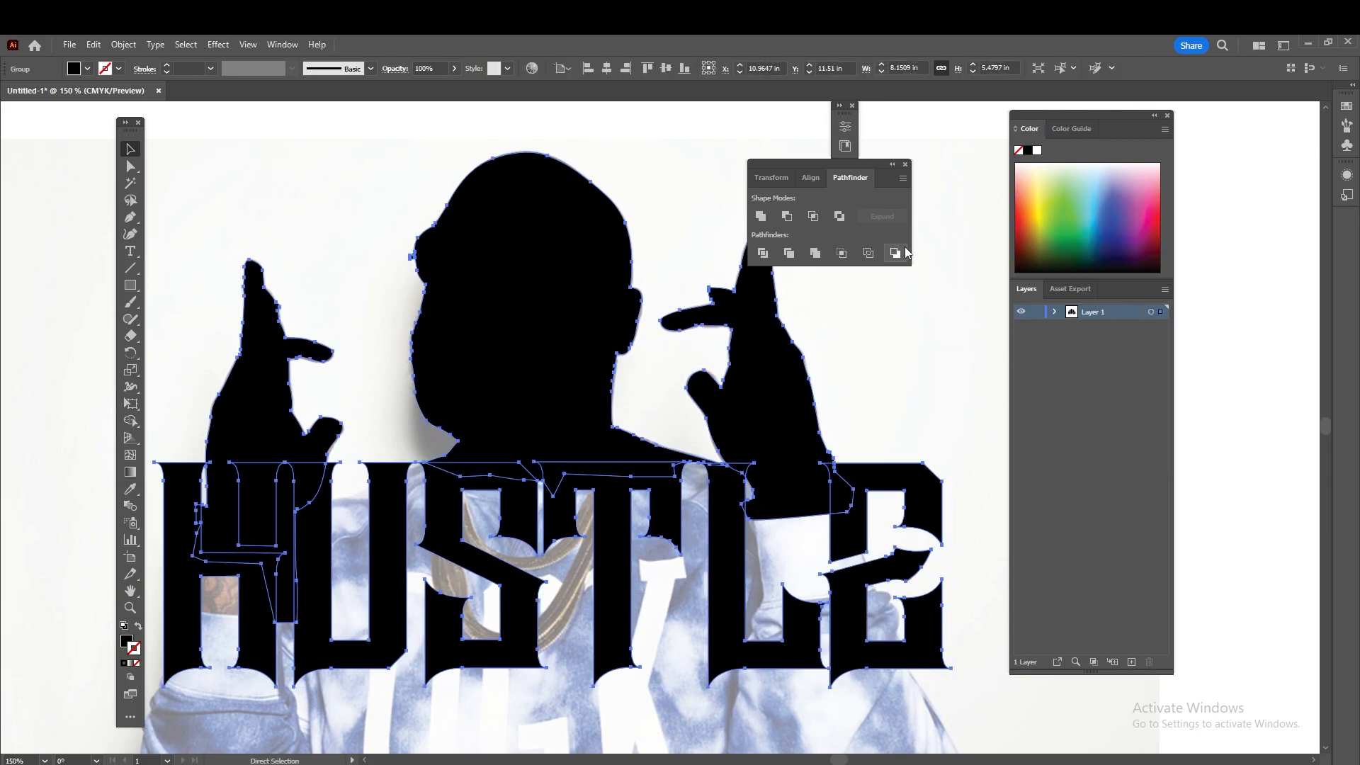
{"action": "scroll", "coordinate": [635, 432], "scroll_direction": "down", "scroll_amount": 1}
{"action": "scroll", "coordinate": [539, 428], "scroll_direction": "up", "scroll_amount": 1}
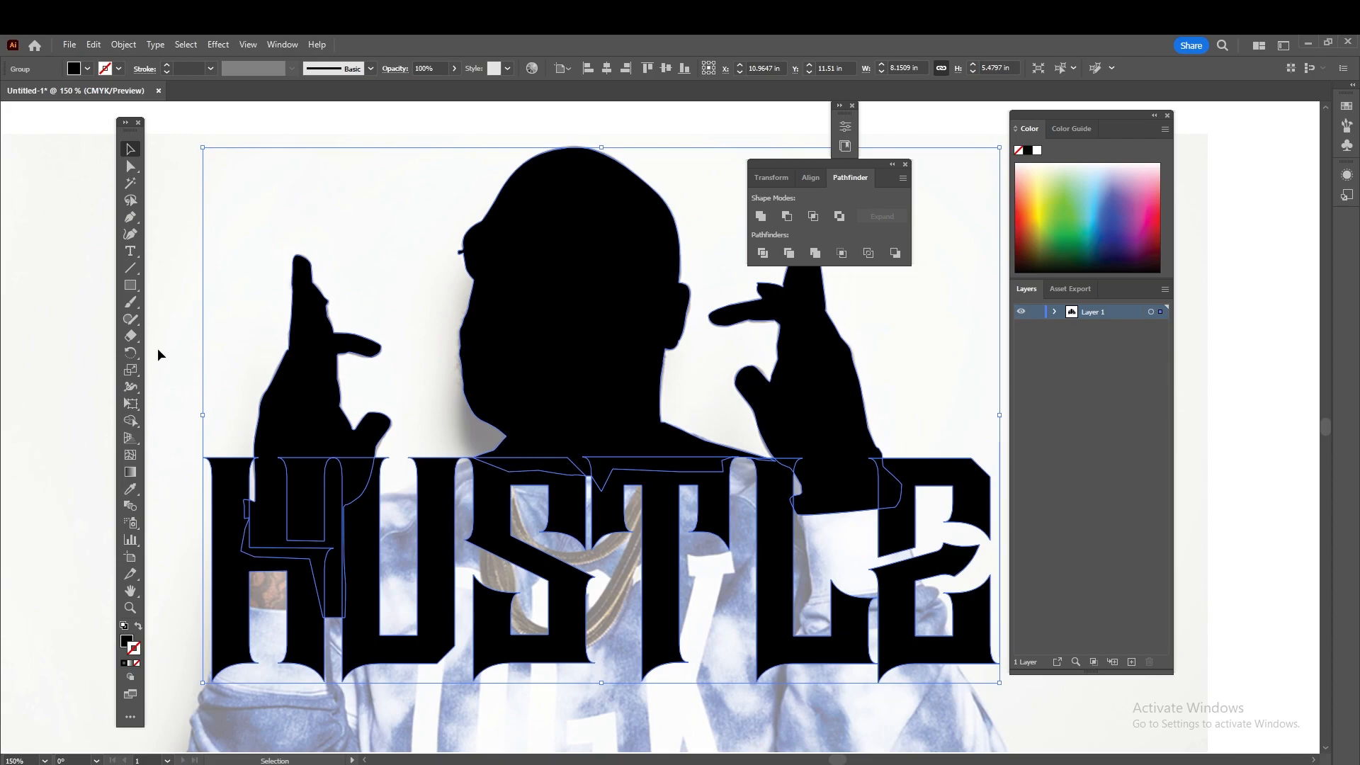
With the Shape Builder, merge the wrist and bracelet areas overlapping the H's outer leg and lower part into the letter H
{"action": "left_click", "coordinate": [130, 423]}
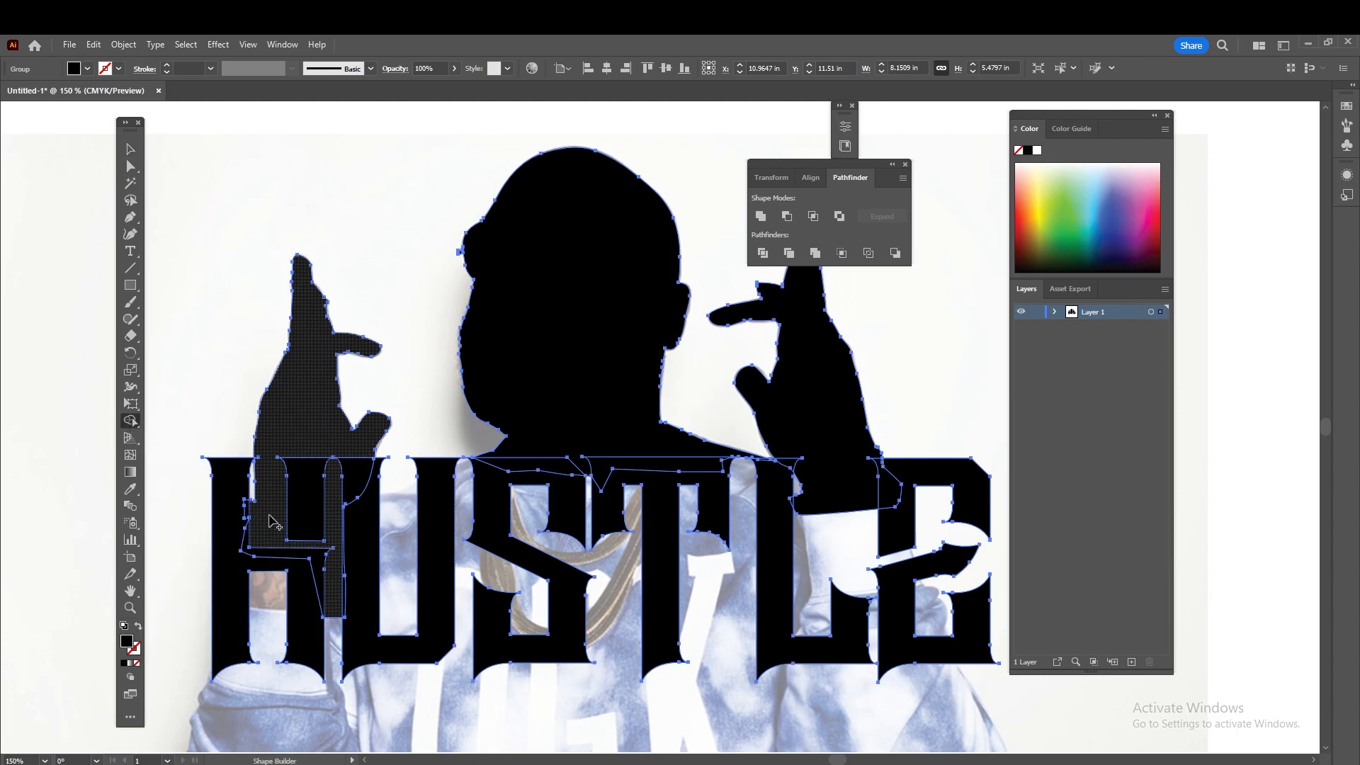
{"action": "scroll", "coordinate": [236, 608], "scroll_direction": "up", "scroll_amount": 1}
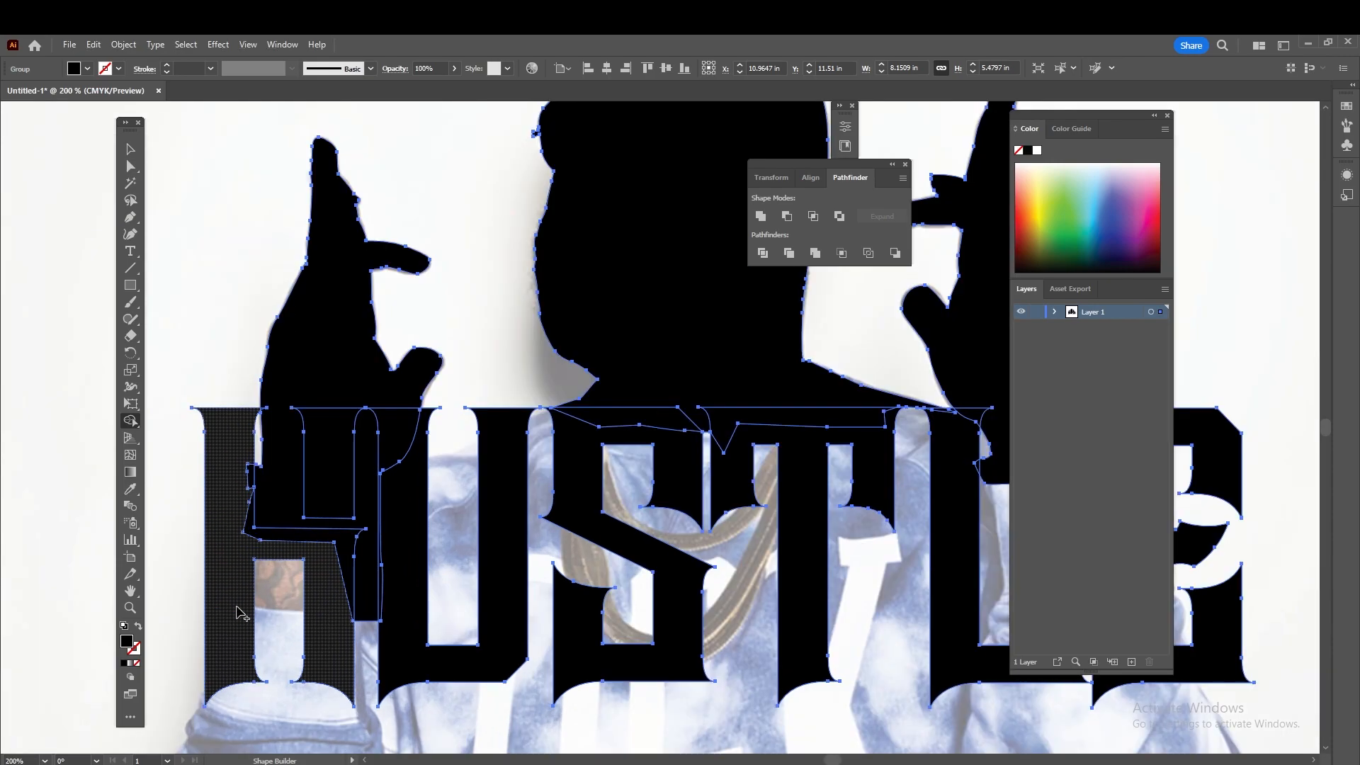
{"action": "scroll", "coordinate": [239, 613], "scroll_direction": "up", "scroll_amount": 1}
{"action": "scroll", "coordinate": [484, 581], "scroll_direction": "up", "scroll_amount": 1}
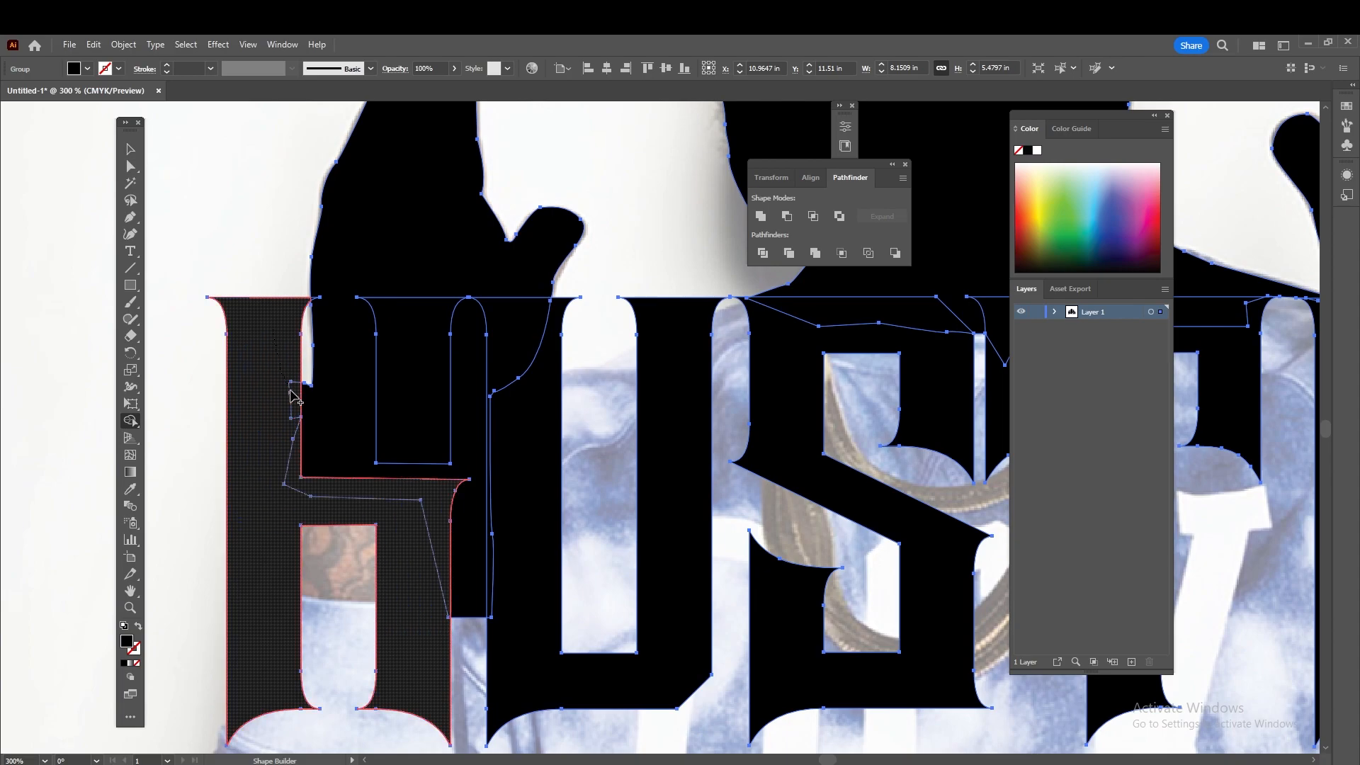
{"action": "left_click", "coordinate": [295, 418]}
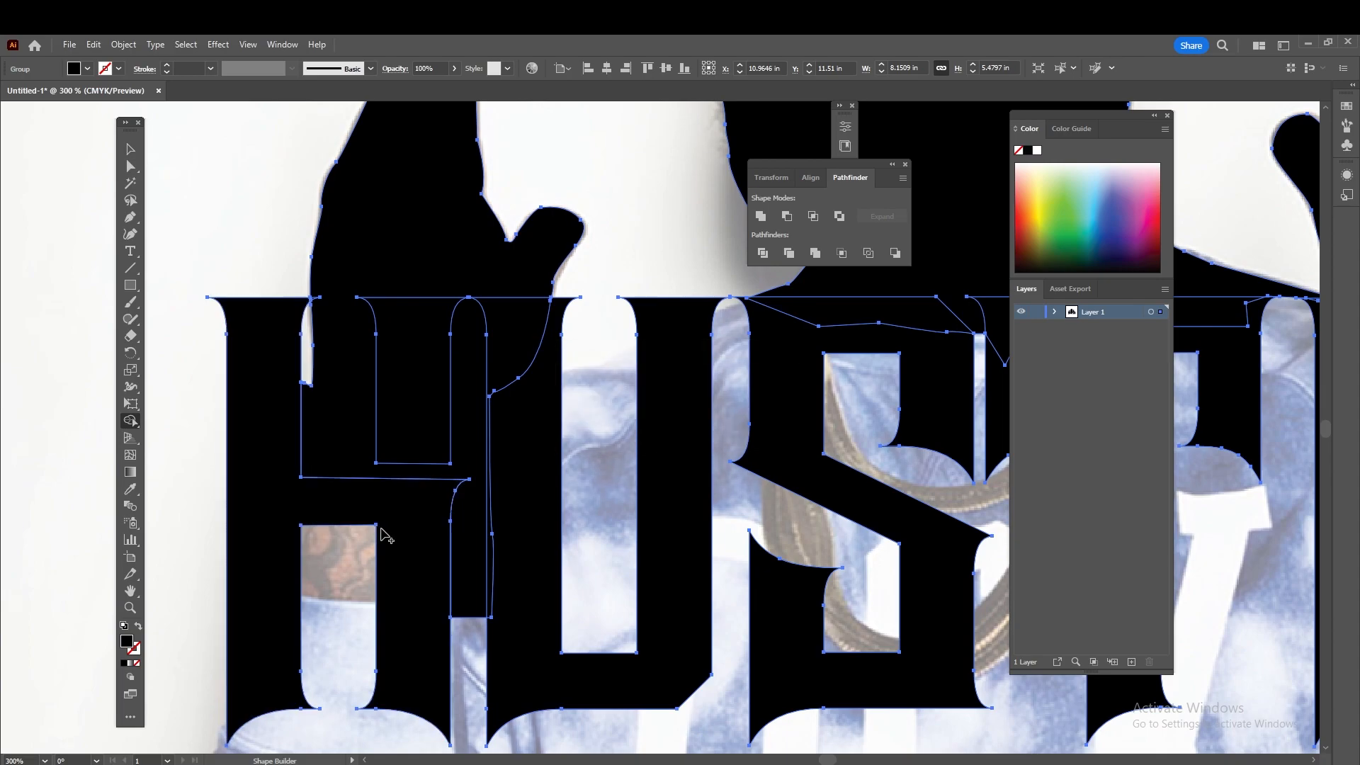
{"action": "left_click", "coordinate": [420, 386]}
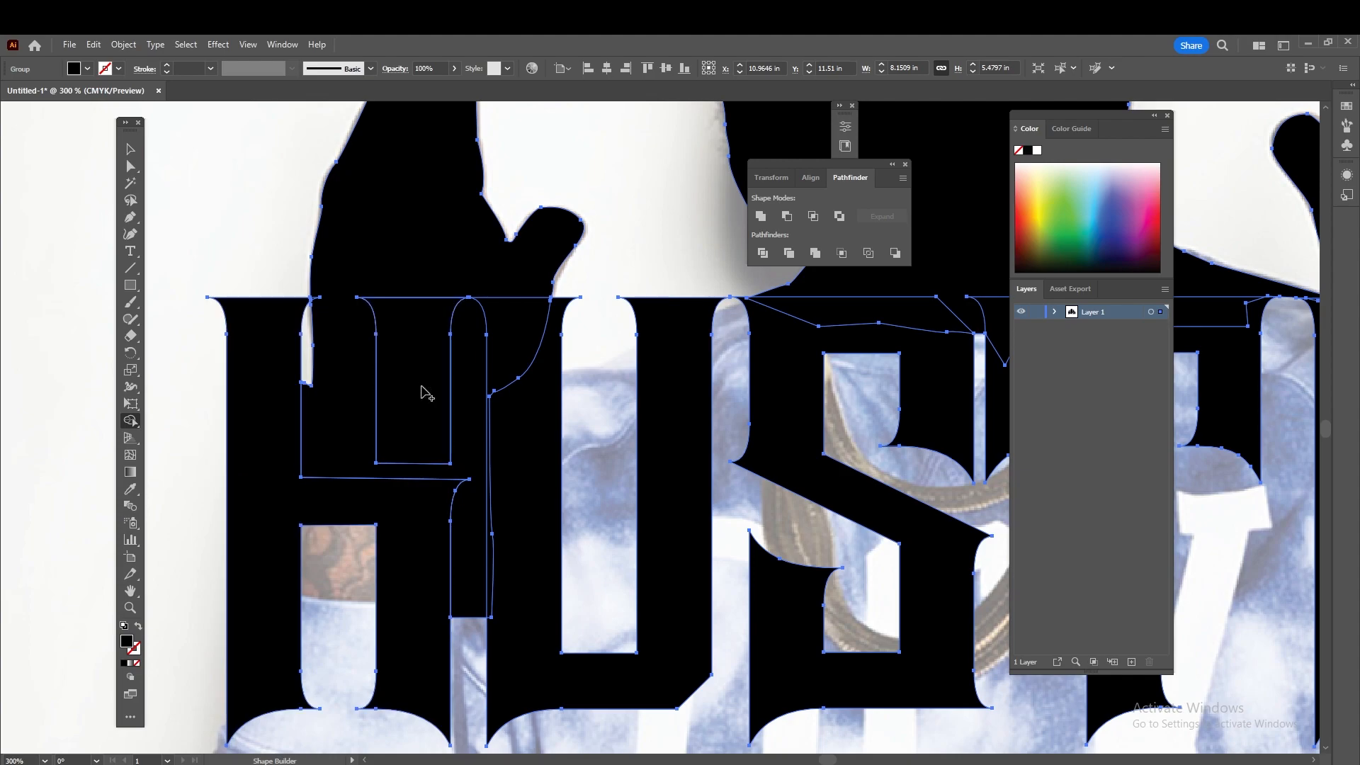
Merge the areas of the hand silhouette that overlap the U into the letter U
{"action": "key", "text": "space"}
{"action": "left_click_drag", "start_coordinate": [467, 344], "coordinate": [404, 340]}
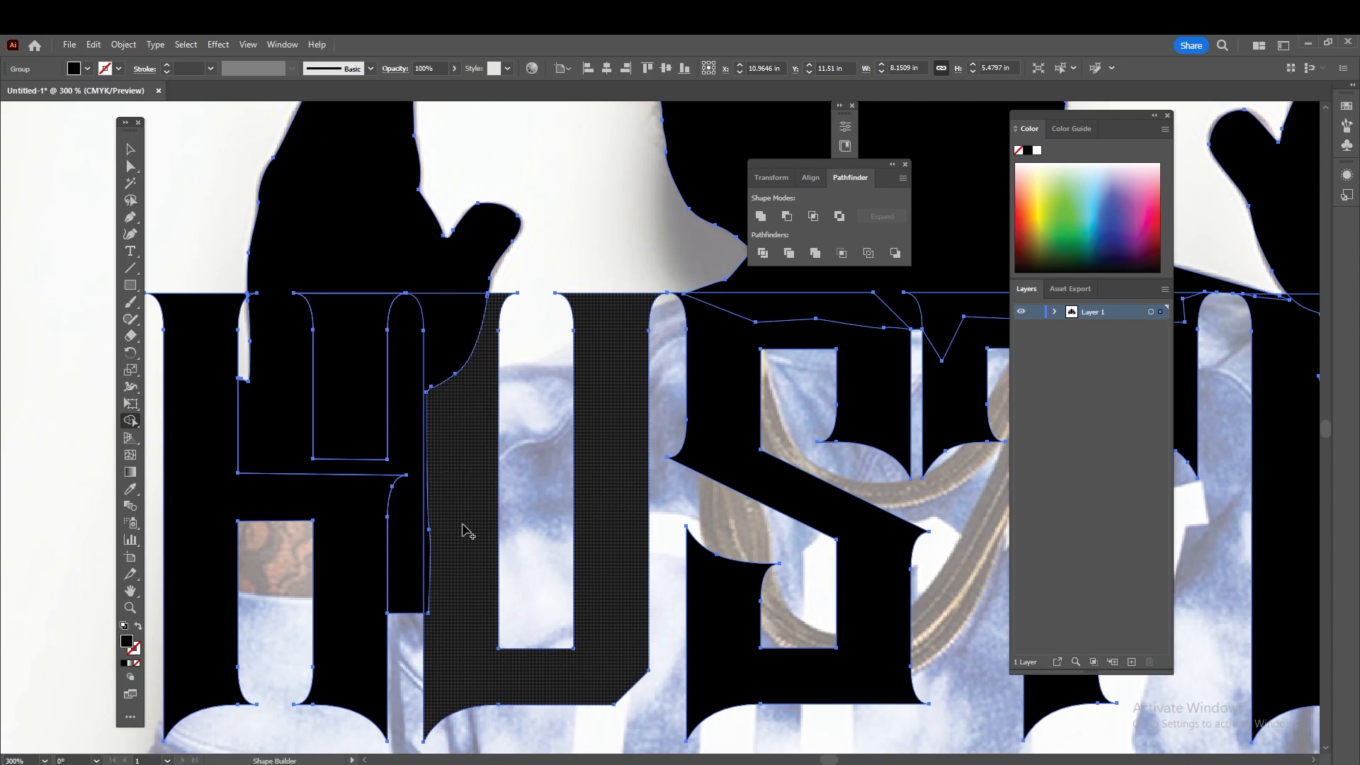
{"action": "scroll", "coordinate": [509, 593], "scroll_direction": "up", "scroll_amount": 1}
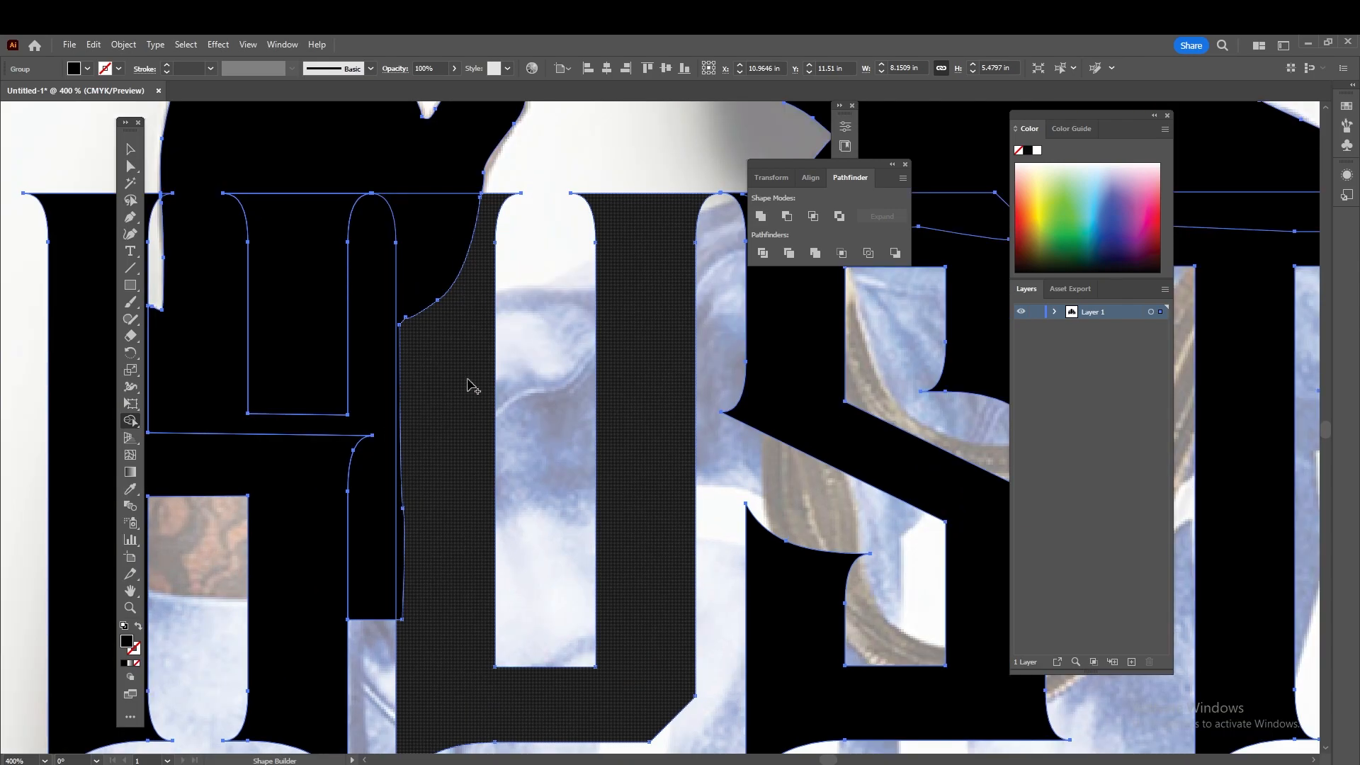
{"action": "left_click_drag", "start_coordinate": [445, 236], "coordinate": [461, 349]}
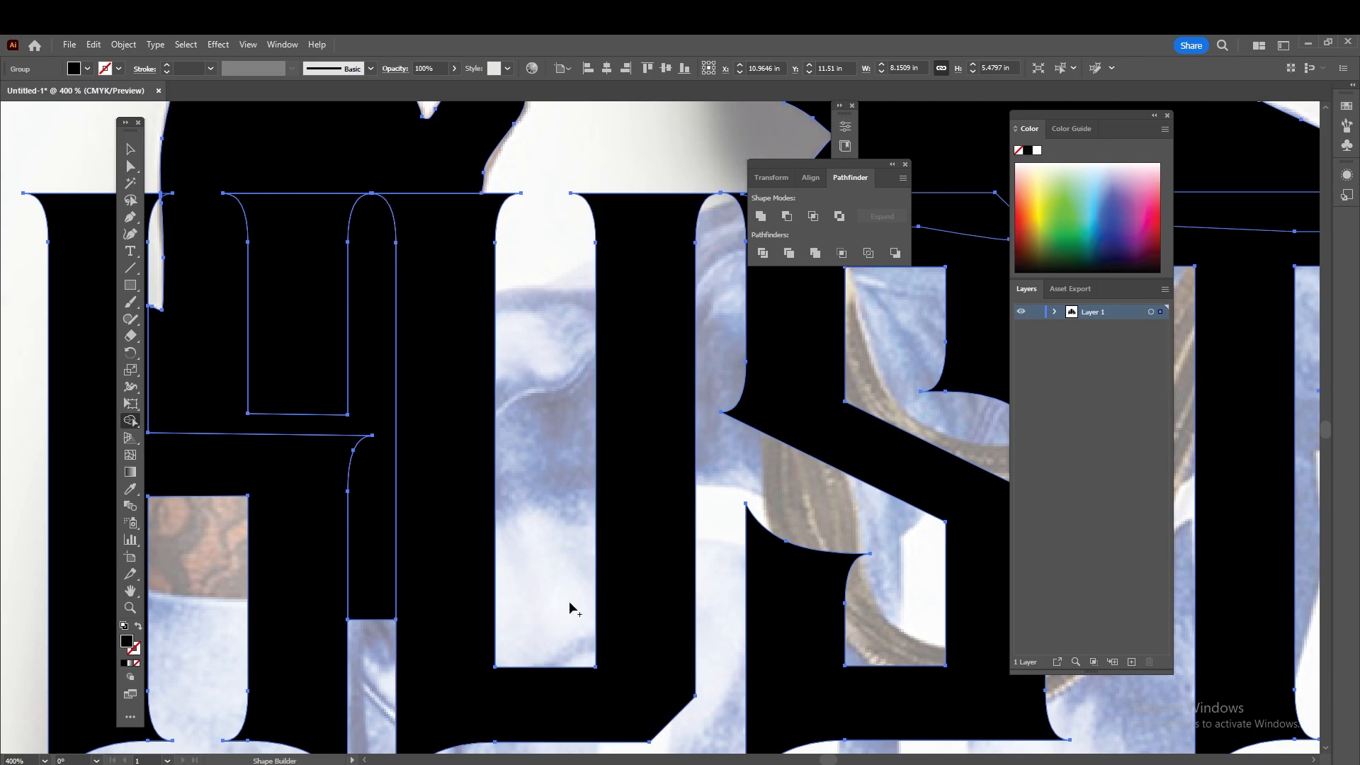
Merge the collar area overlapping the upper part of the S into the letter S
{"action": "left_click_drag", "start_coordinate": [515, 389], "coordinate": [468, 432]}
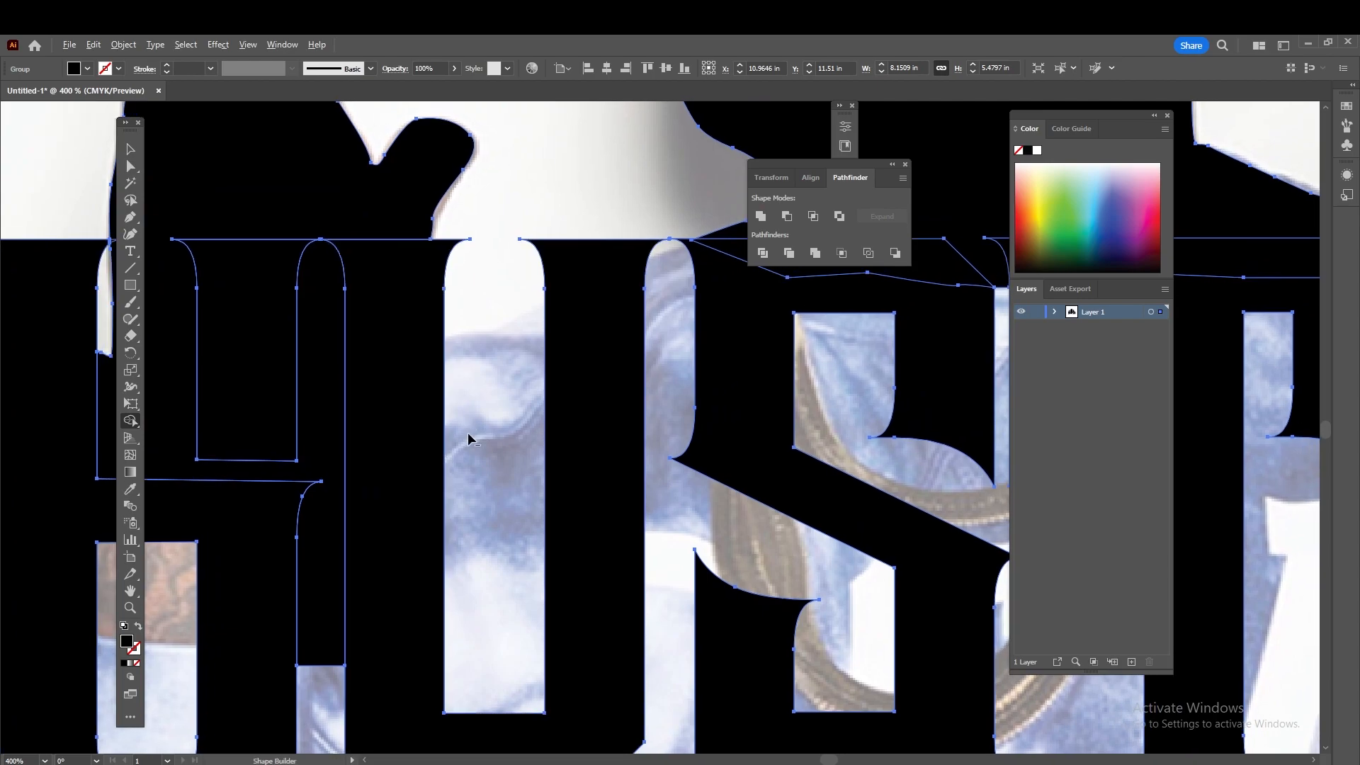
{"action": "scroll", "coordinate": [467, 432], "scroll_direction": "down", "scroll_amount": 1}
{"action": "left_click_drag", "start_coordinate": [675, 423], "coordinate": [313, 428]}
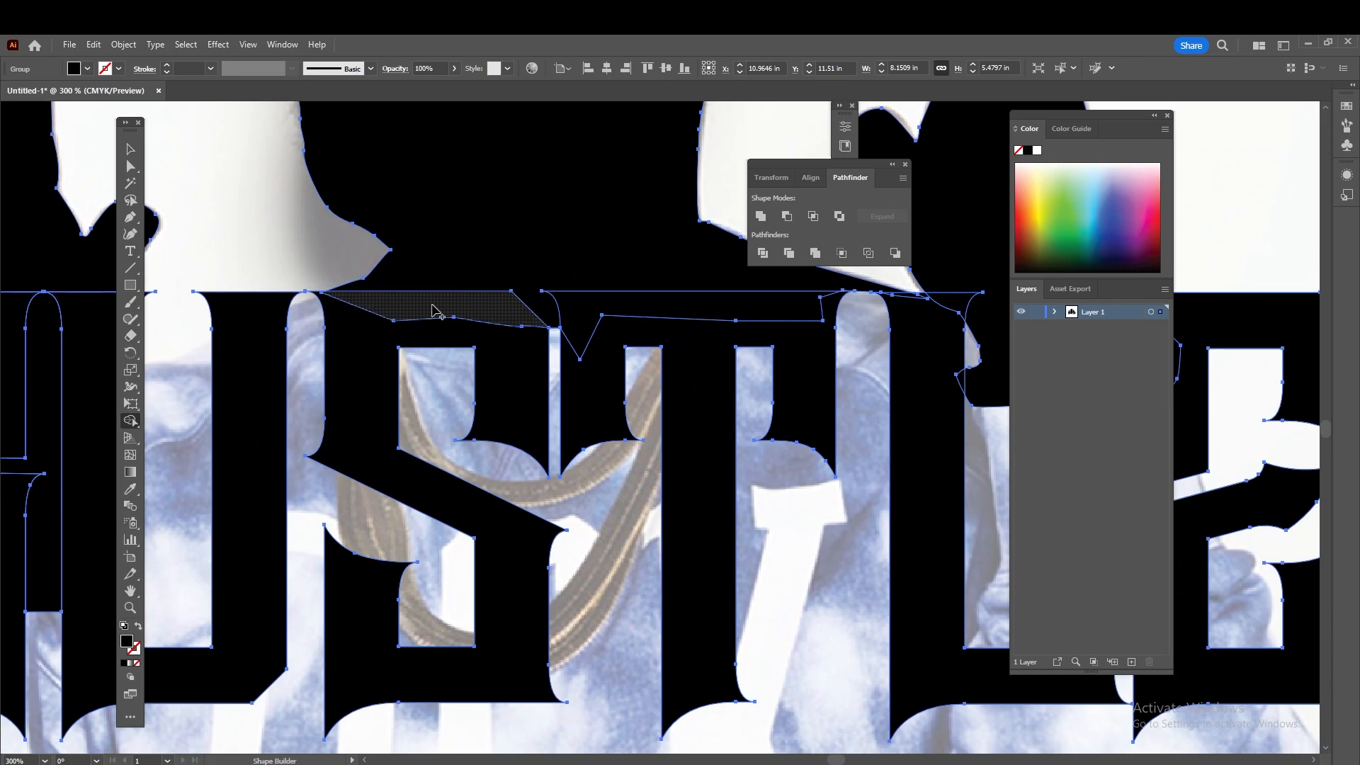
{"action": "mouse_move", "coordinate": [363, 358]}
{"action": "left_mouse_down"}
{"action": "mouse_move", "coordinate": [517, 343]}
{"action": "mouse_move", "coordinate": [479, 313]}
{"action": "left_mouse_up"}
Merge the collar and shoulder area overlapping the crossbar of the T into the letter T
{"action": "left_click_drag", "start_coordinate": [541, 389], "coordinate": [325, 416]}
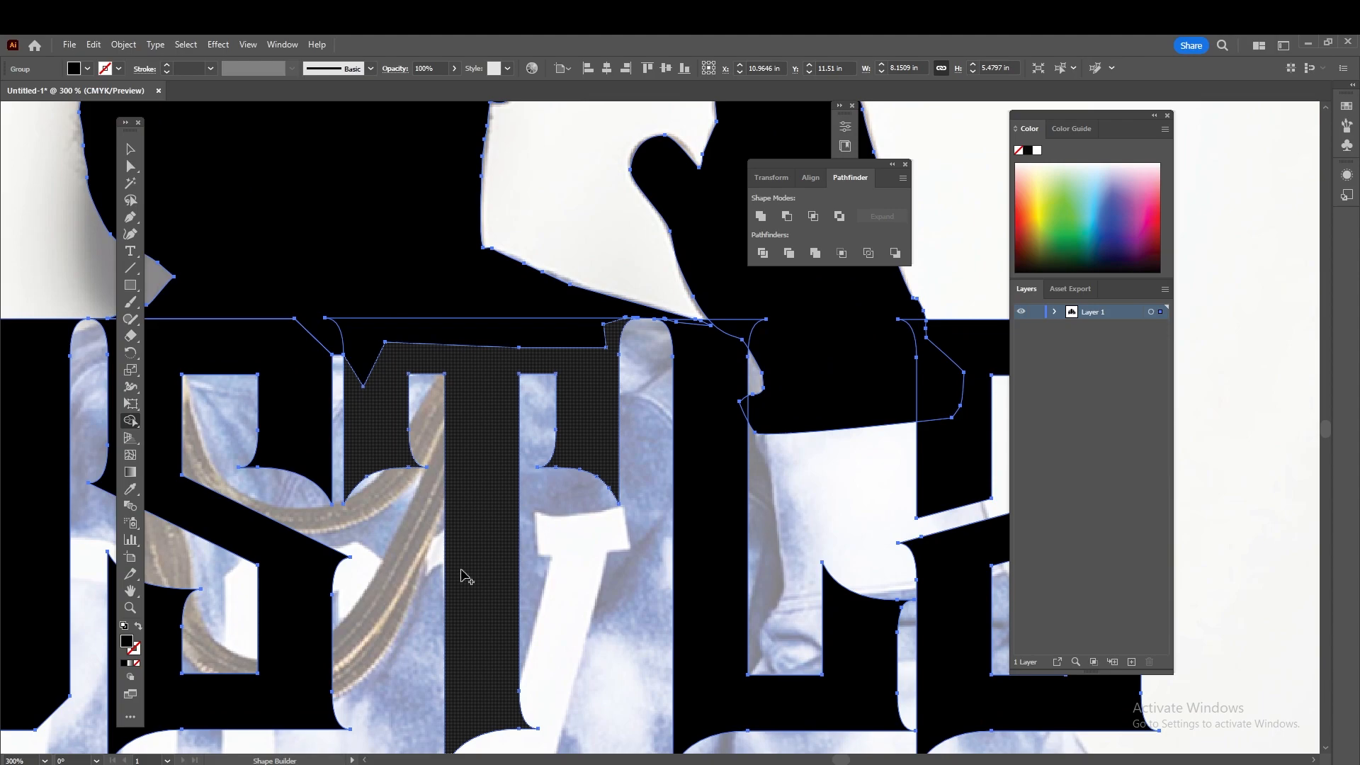
{"action": "left_click_drag", "start_coordinate": [461, 571], "coordinate": [492, 519]}
{"action": "scroll", "coordinate": [473, 495], "scroll_direction": "up", "scroll_amount": 1}
{"action": "left_click_drag", "start_coordinate": [493, 434], "coordinate": [493, 370]}
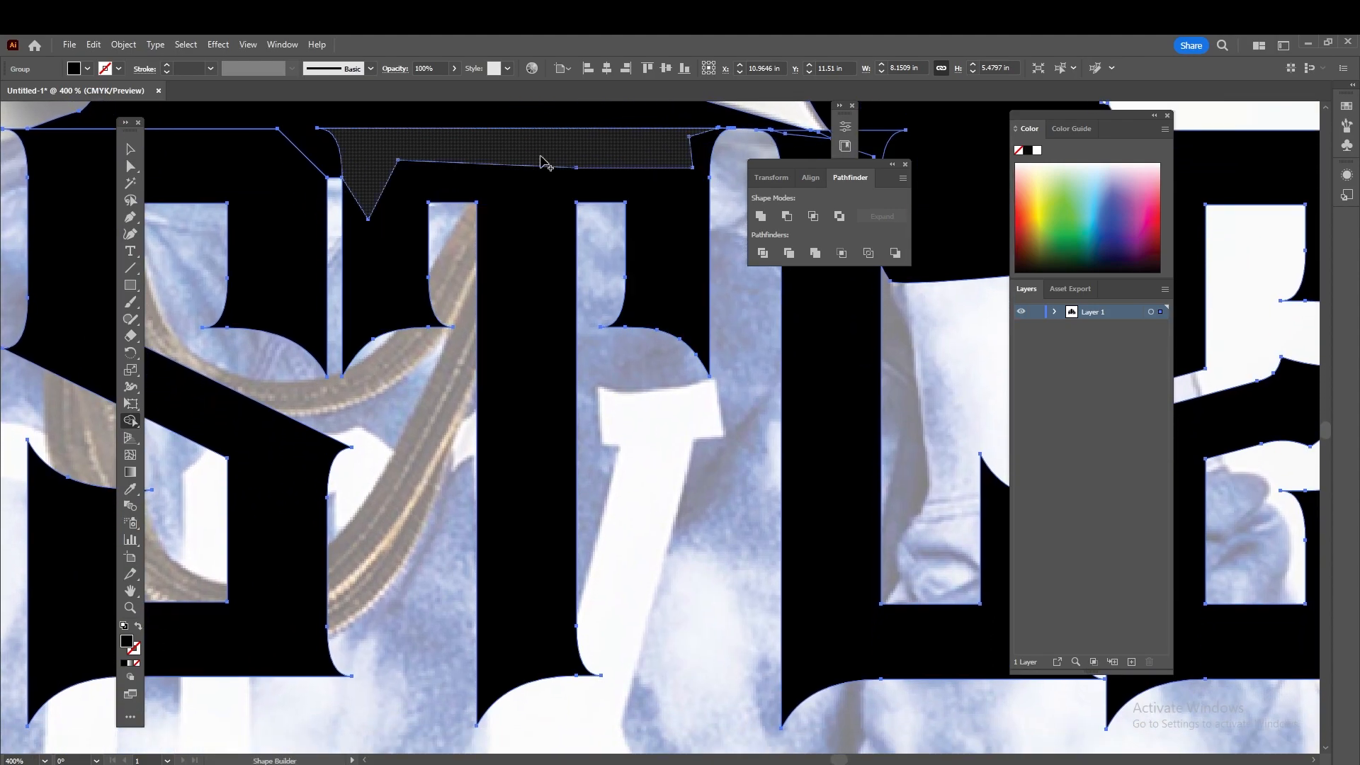
{"action": "left_click_drag", "start_coordinate": [540, 154], "coordinate": [529, 191]}
Merge the shoulder and wrist pieces overlapping the upright of the L into the letter L, undoing a merge that takes in the hand
{"action": "left_click_drag", "start_coordinate": [763, 343], "coordinate": [252, 378]}
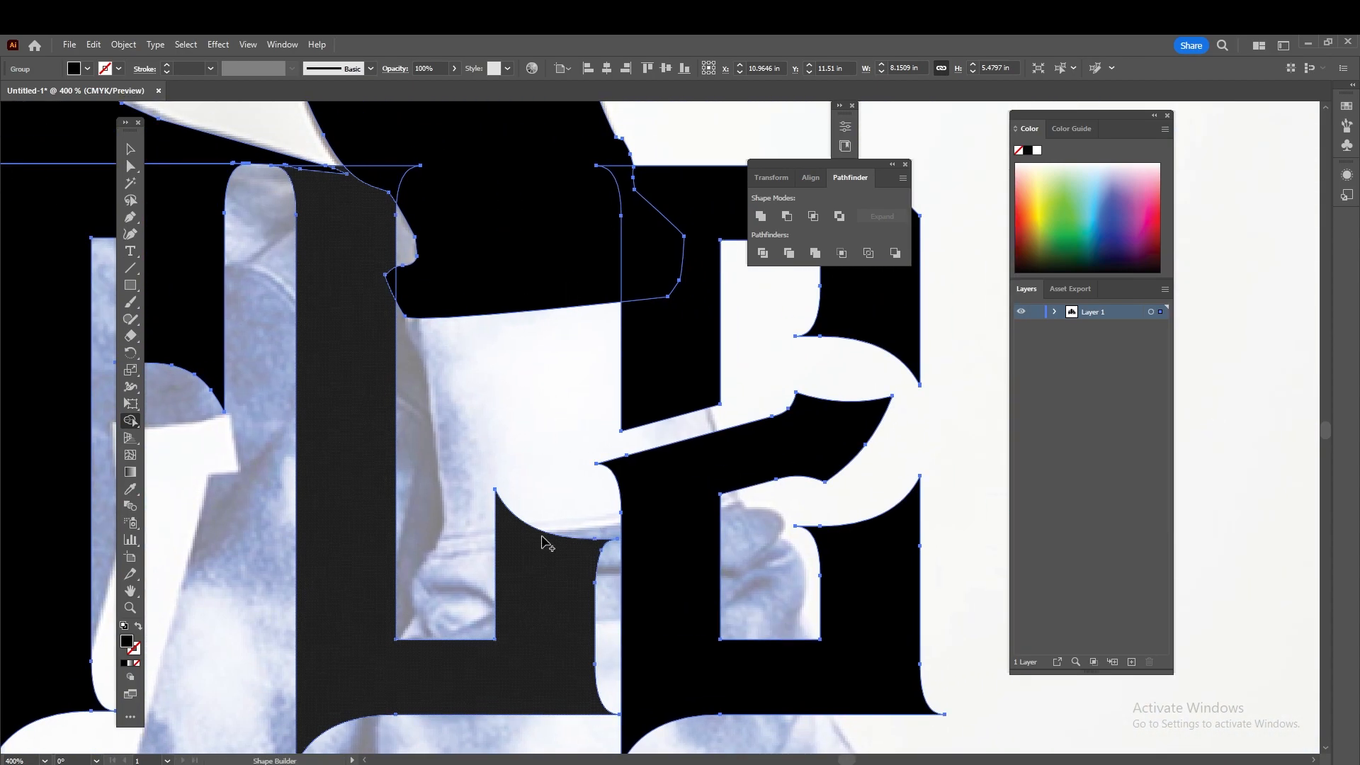
{"action": "mouse_move", "coordinate": [338, 179]}
{"action": "left_mouse_down"}
{"action": "mouse_move", "coordinate": [361, 264]}
{"action": "mouse_move", "coordinate": [396, 276]}
{"action": "left_mouse_up"}
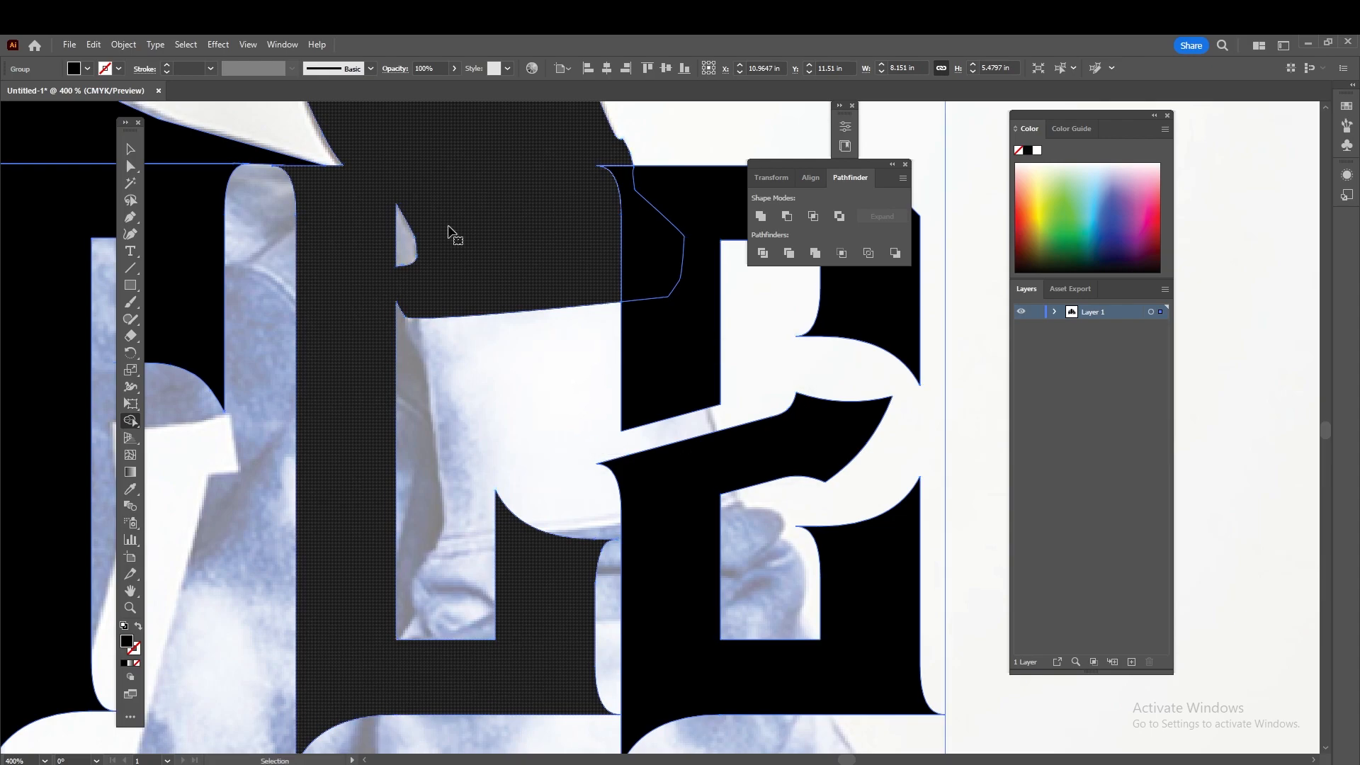
{"action": "key", "text": "ctrl+z"}
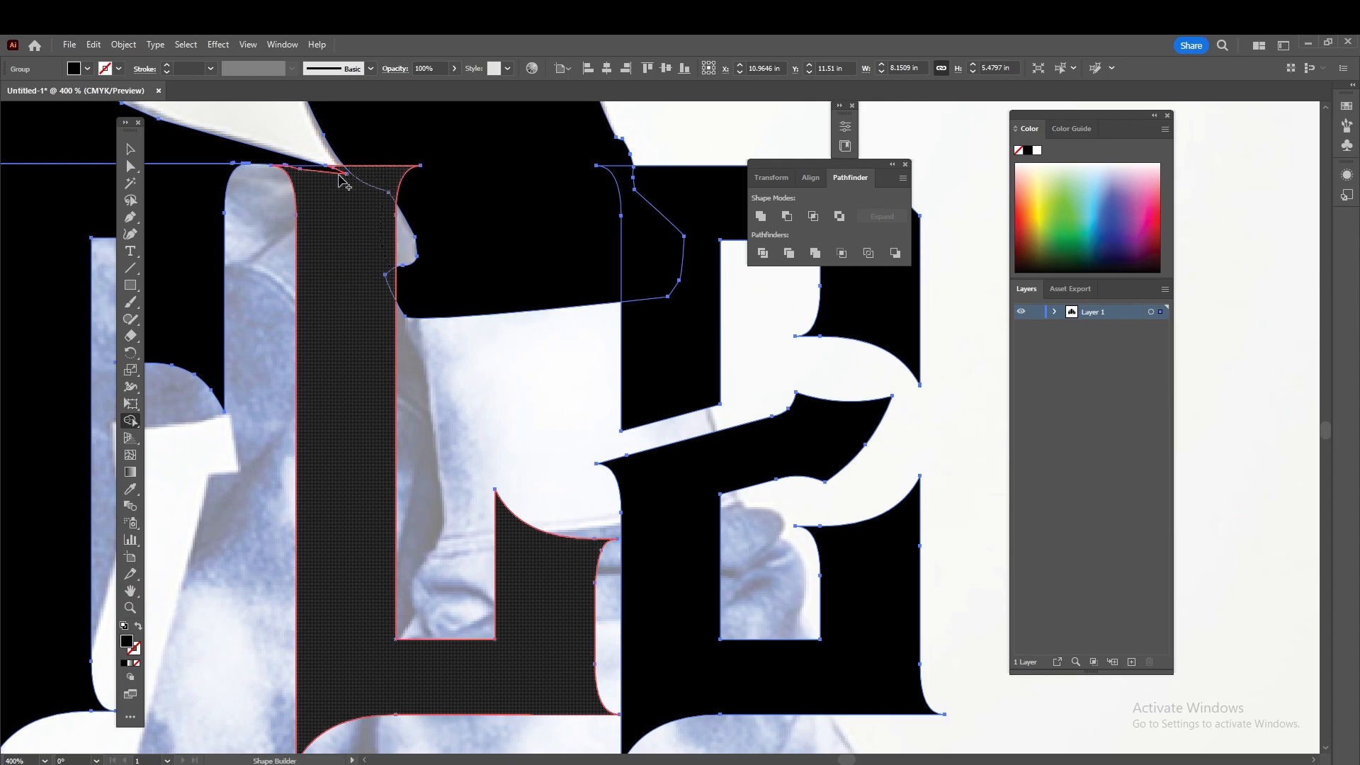
{"action": "left_click_drag", "start_coordinate": [336, 173], "coordinate": [322, 170]}
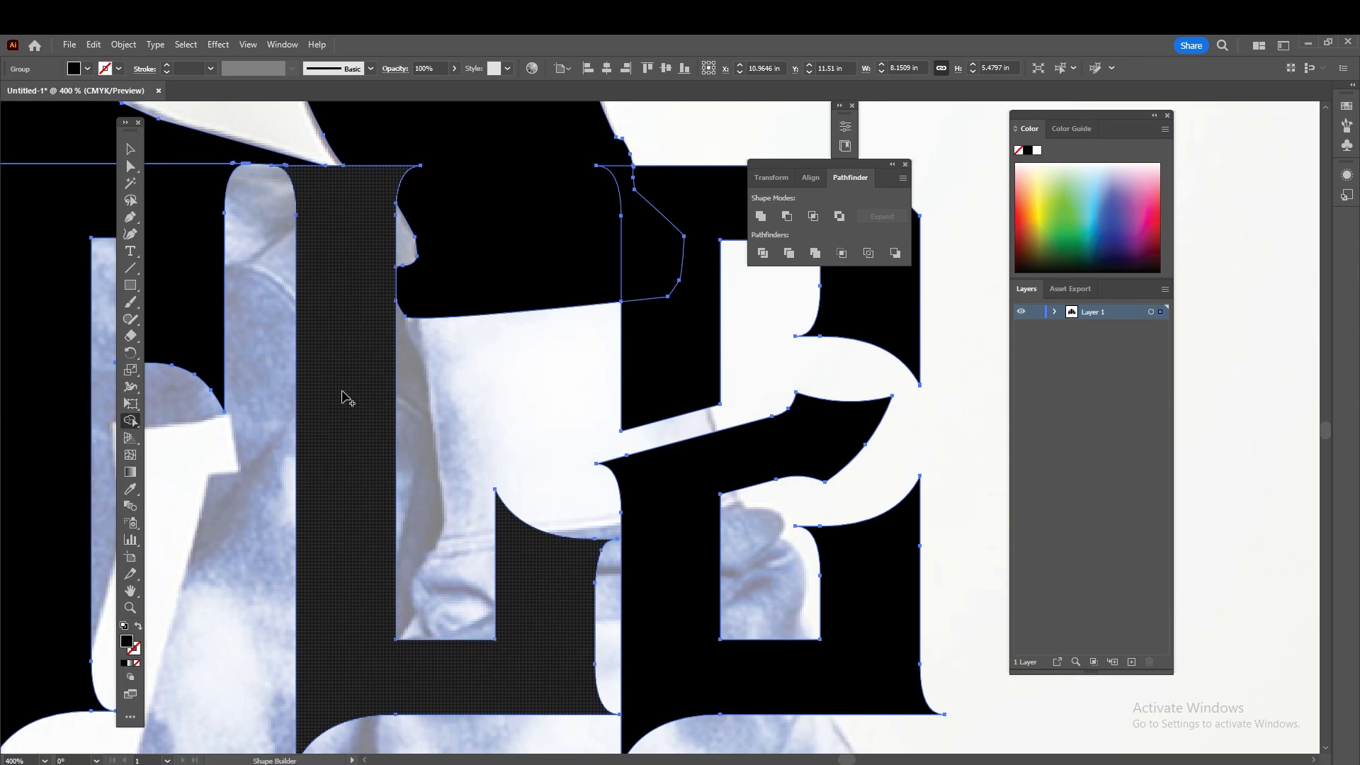
Merge the watch area overlapping the upper part of the E into the letter E
{"action": "left_click_drag", "start_coordinate": [616, 376], "coordinate": [300, 380]}
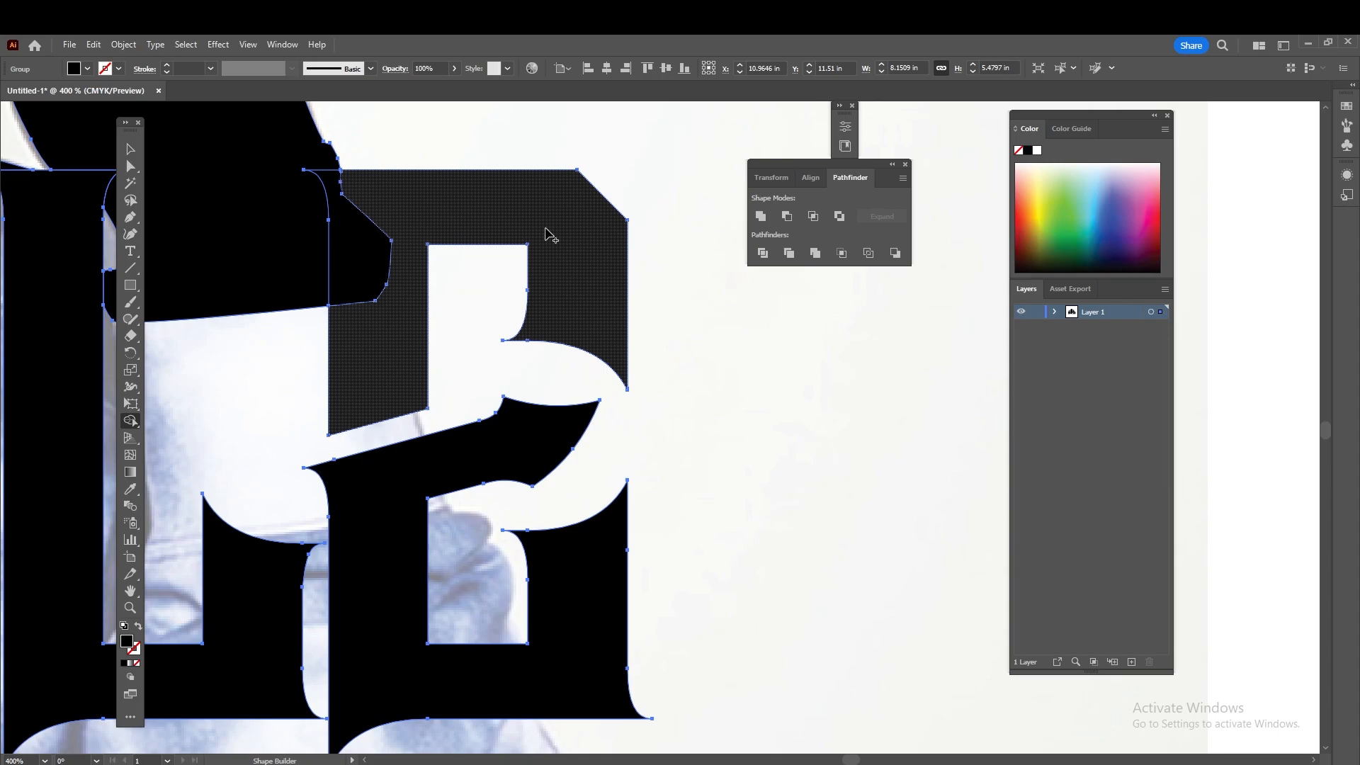
{"action": "mouse_move", "coordinate": [587, 315]}
{"action": "left_mouse_down"}
{"action": "mouse_move", "coordinate": [551, 227]}
{"action": "mouse_move", "coordinate": [470, 195]}
{"action": "mouse_move", "coordinate": [387, 227]}
{"action": "mouse_move", "coordinate": [397, 258]}
{"action": "left_mouse_up"}
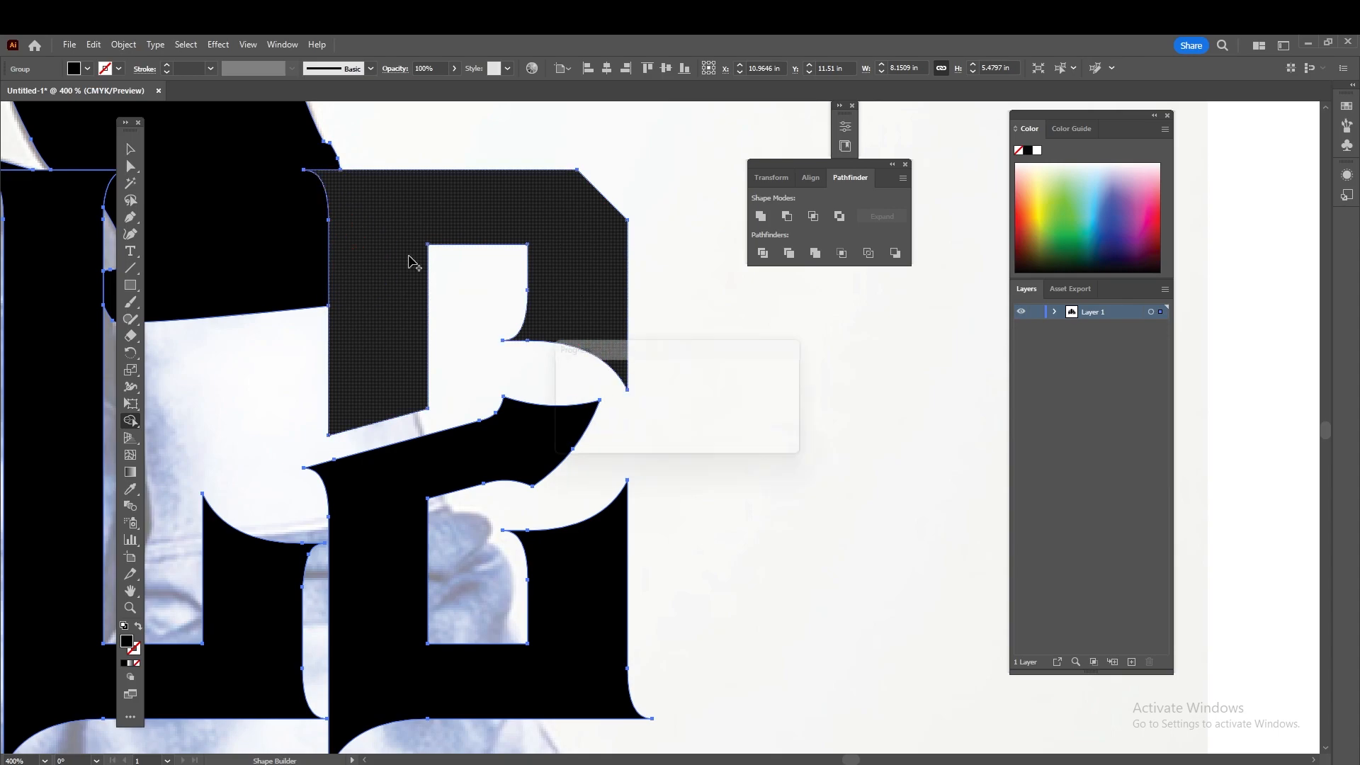
{"action": "scroll", "coordinate": [568, 432], "scroll_direction": "down", "scroll_amount": 3}
{"action": "left_click_drag", "start_coordinate": [471, 436], "coordinate": [744, 486]}
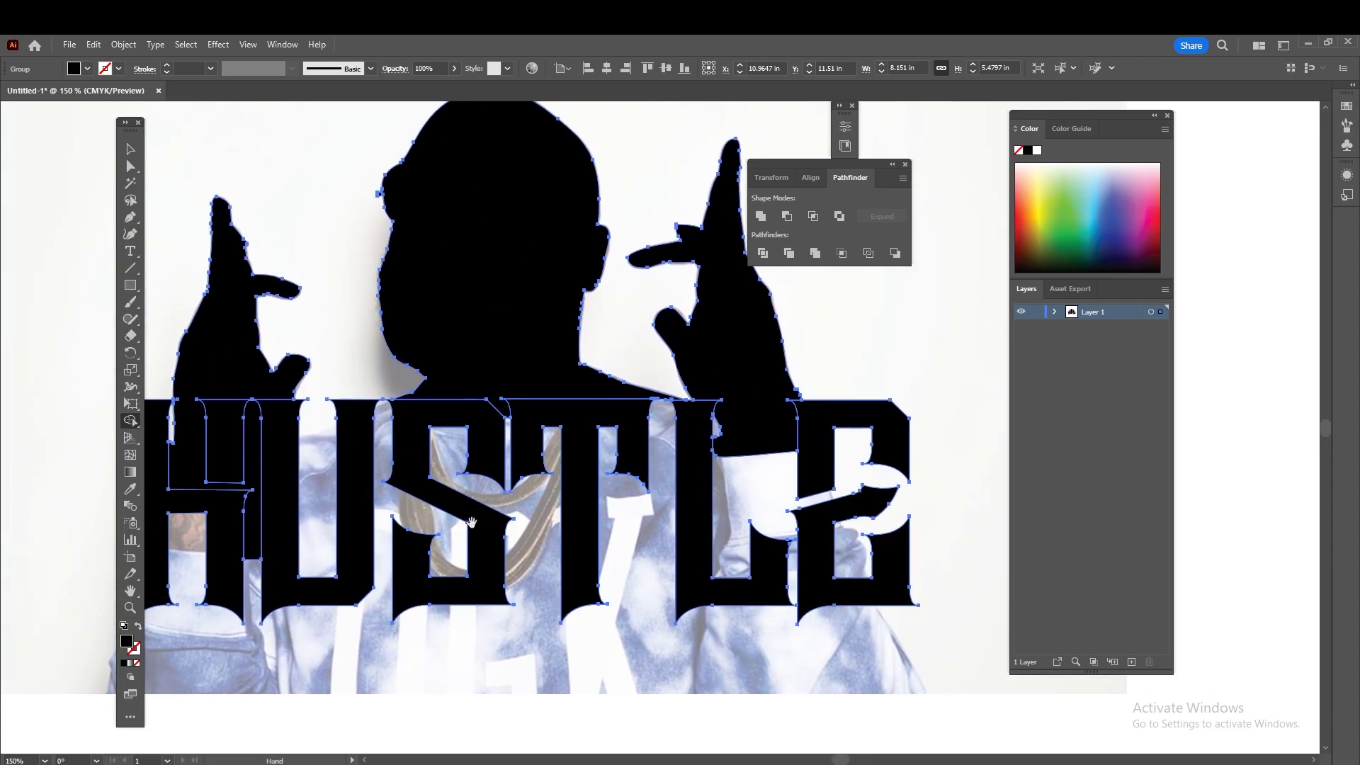
{"action": "left_click_drag", "start_coordinate": [455, 560], "coordinate": [521, 575]}
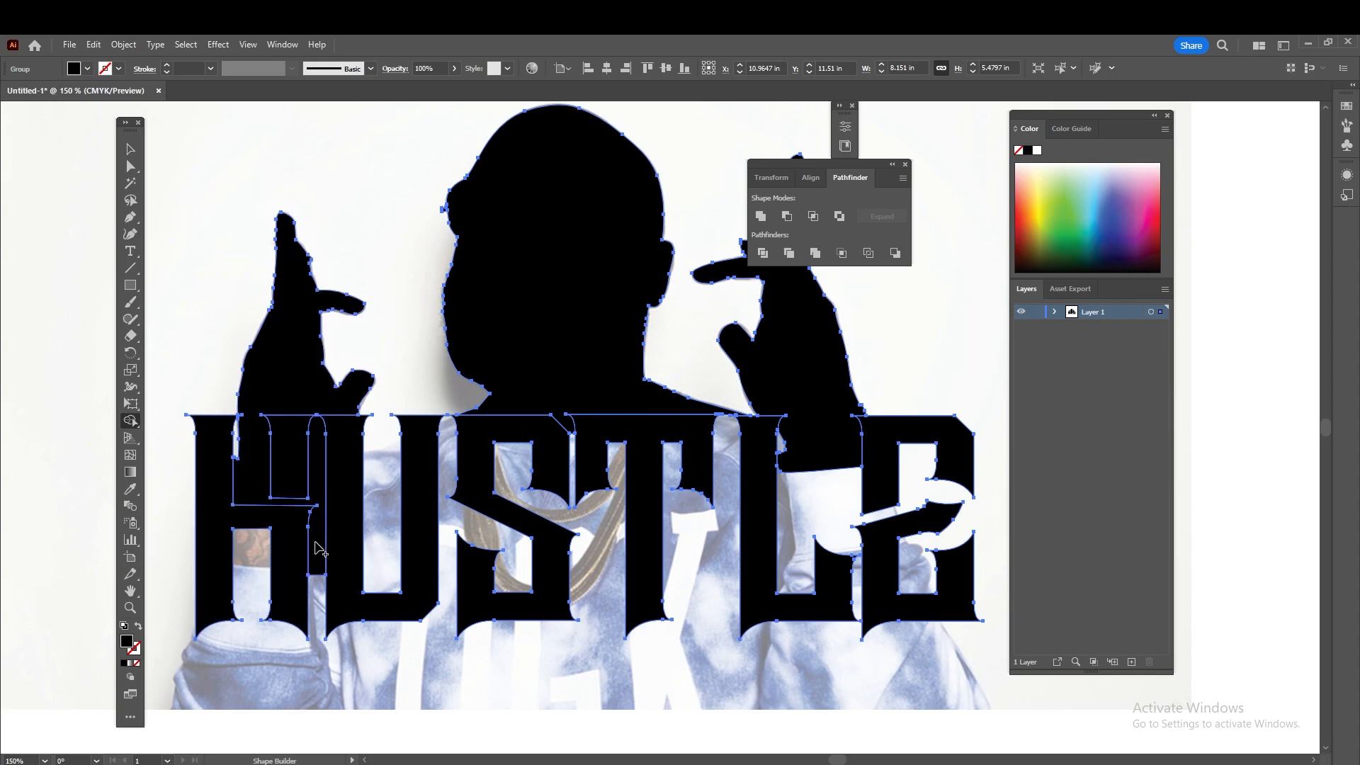
Ungroup the merged artwork and select only the hand silhouette above the H
{"action": "key", "text": "v"}
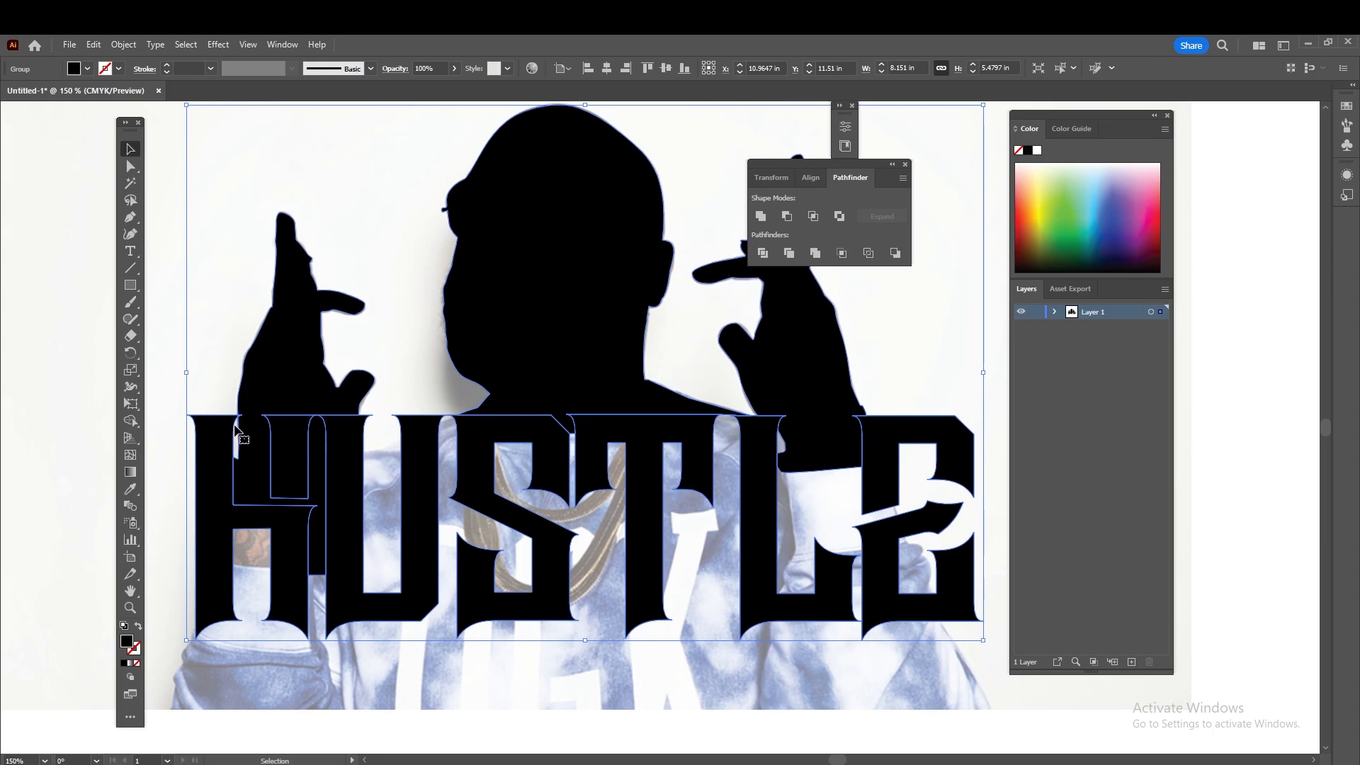
{"action": "key", "text": "ctrl"}
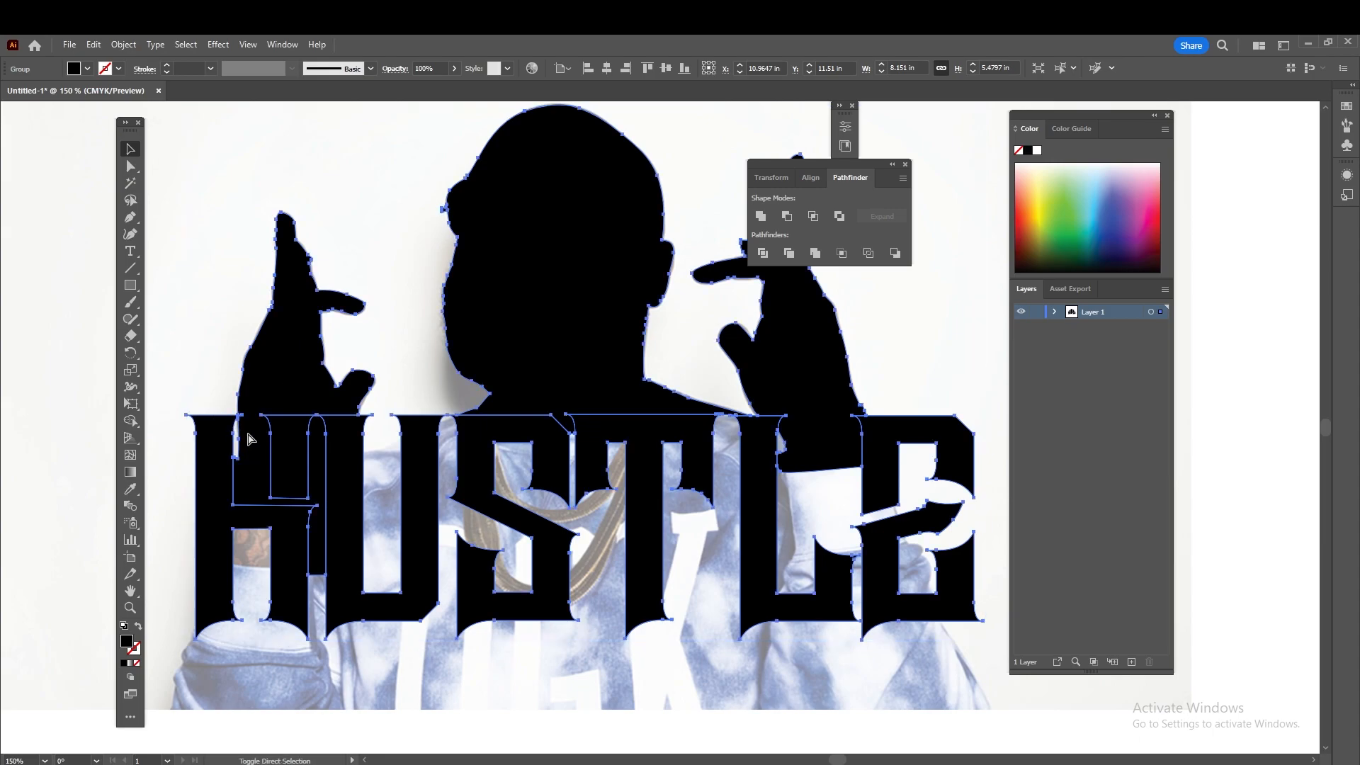
{"action": "left_click", "coordinate": [181, 501]}
{"action": "left_click", "coordinate": [259, 476]}
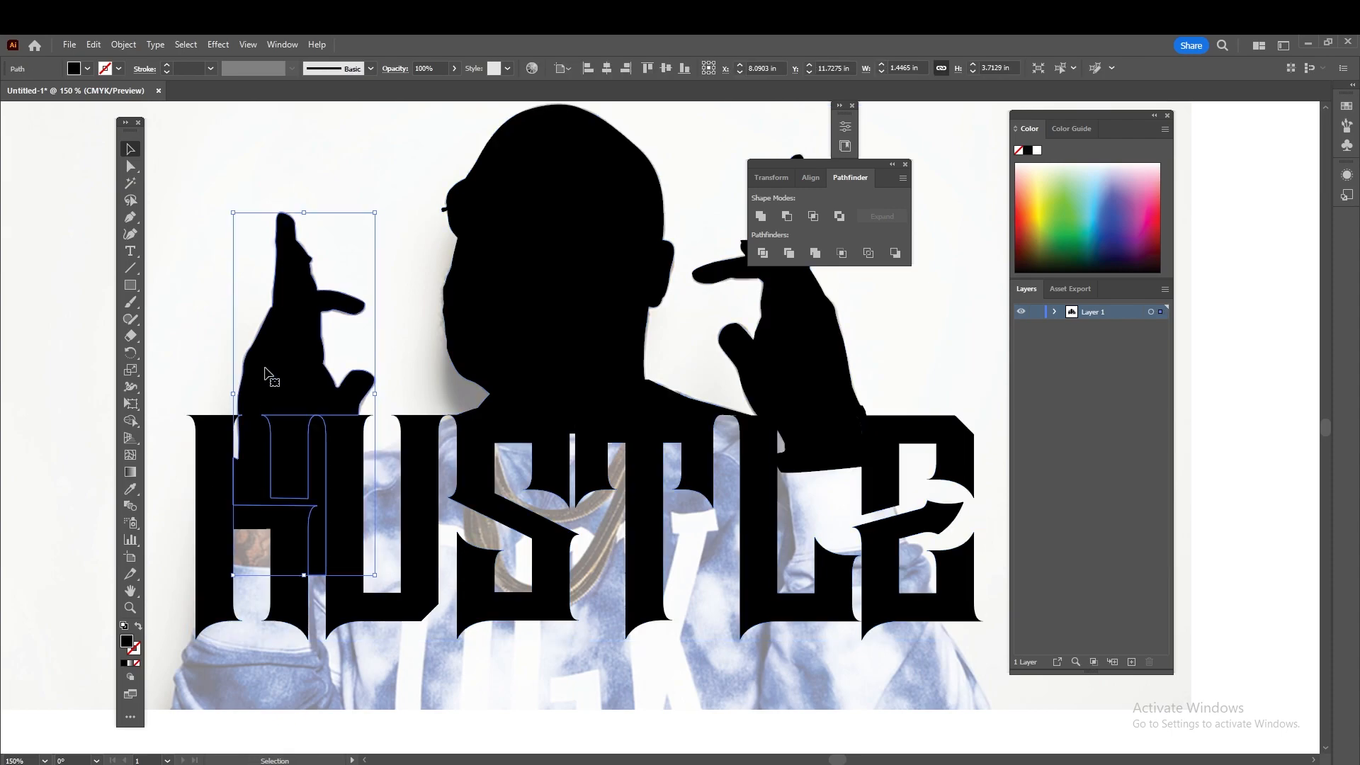
Swap the fill and stroke of the hand silhouette above the H, leaving a 1 pt black outline without fill
{"action": "scroll", "coordinate": [259, 496], "scroll_direction": "up", "scroll_amount": 1}
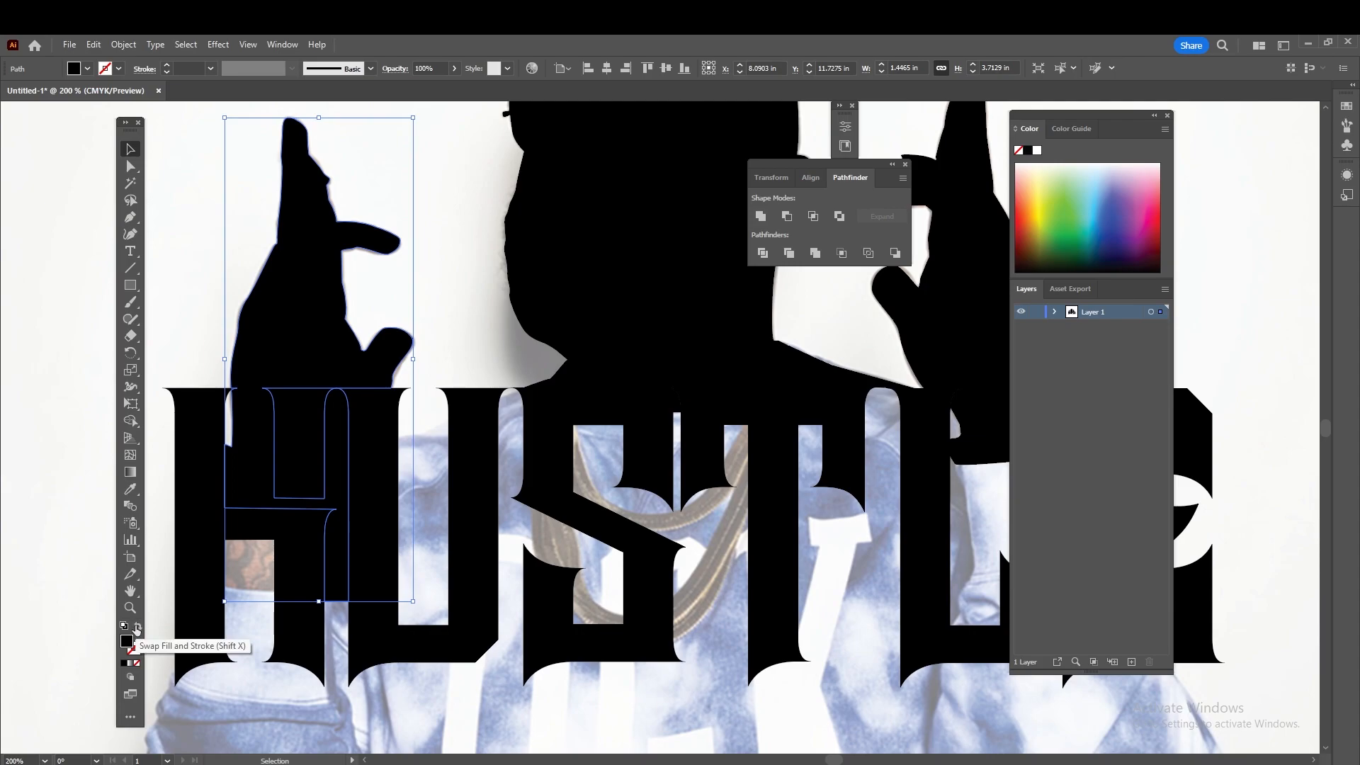
{"action": "left_click", "coordinate": [136, 631]}
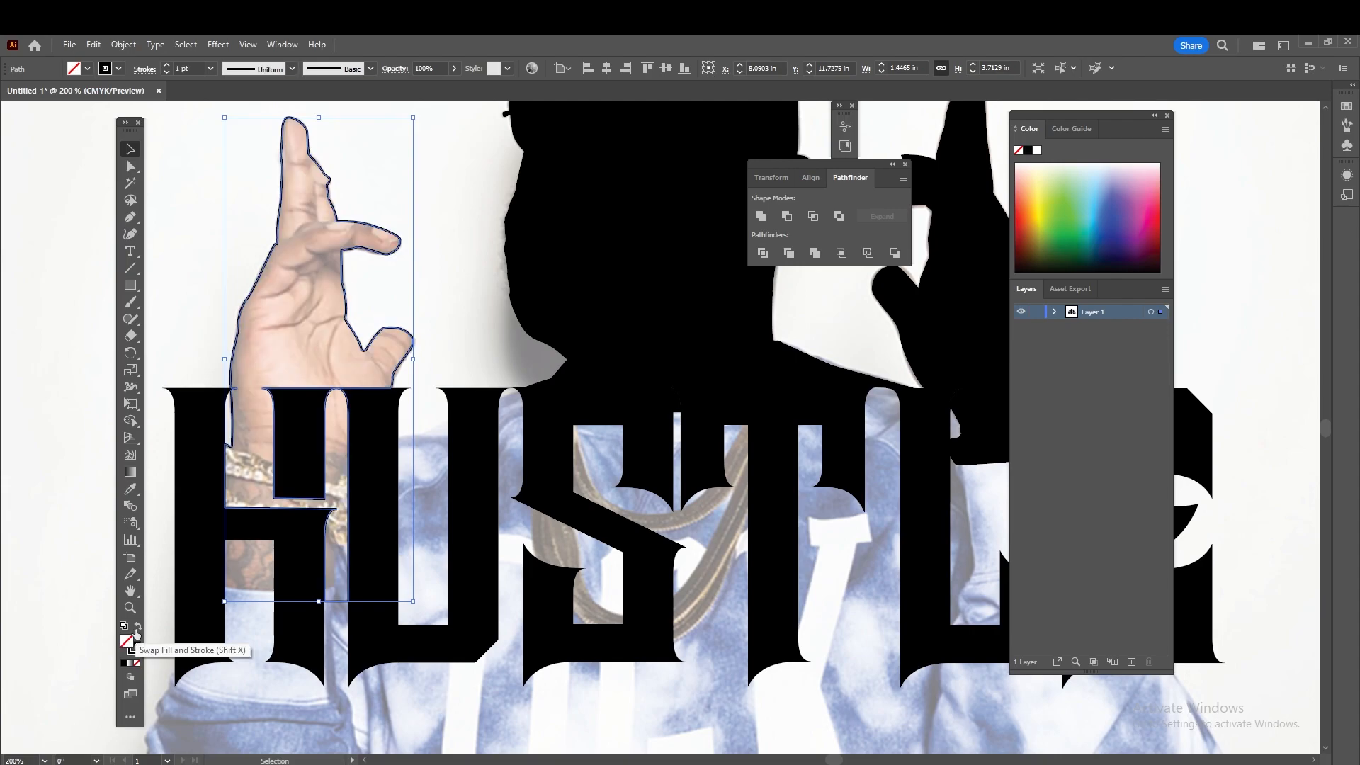
{"action": "left_click_drag", "start_coordinate": [348, 450], "coordinate": [375, 484]}
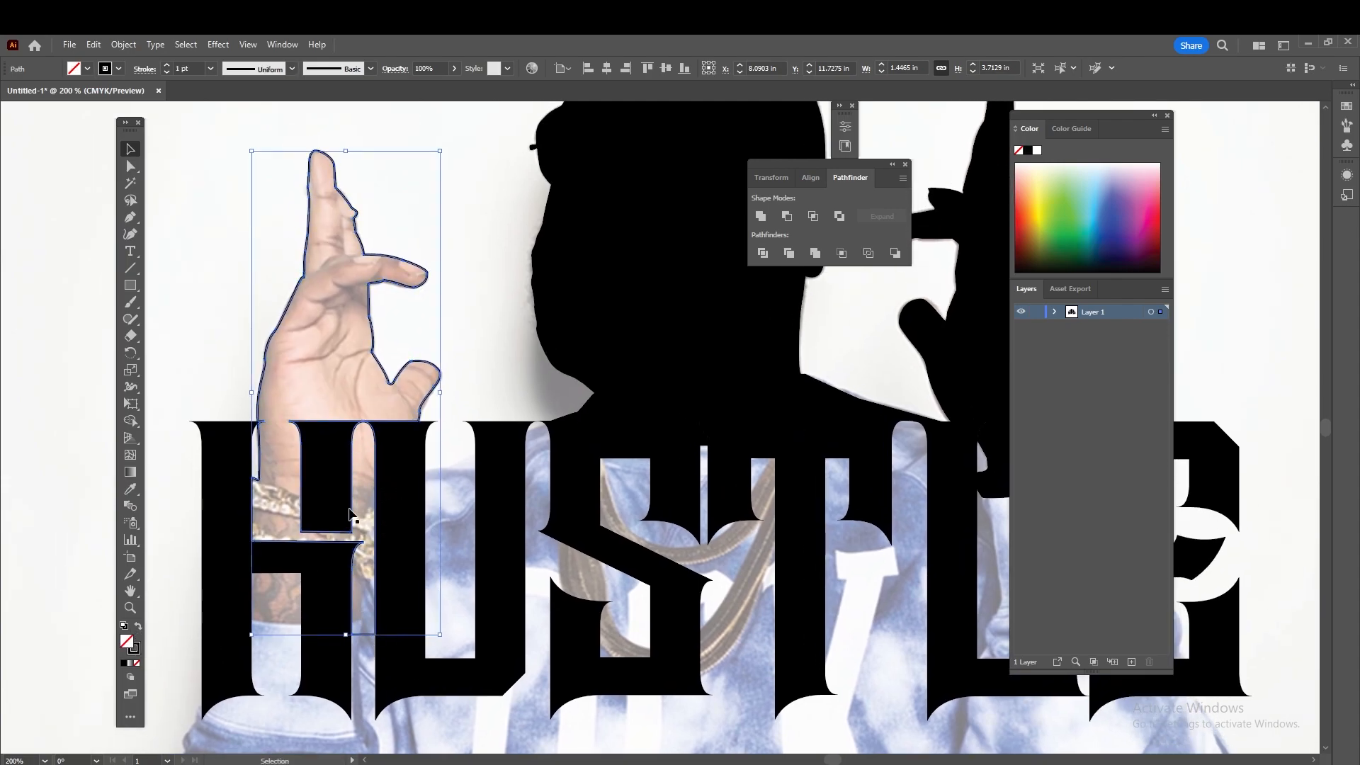
{"action": "scroll", "coordinate": [283, 645], "scroll_direction": "up", "scroll_amount": 1}
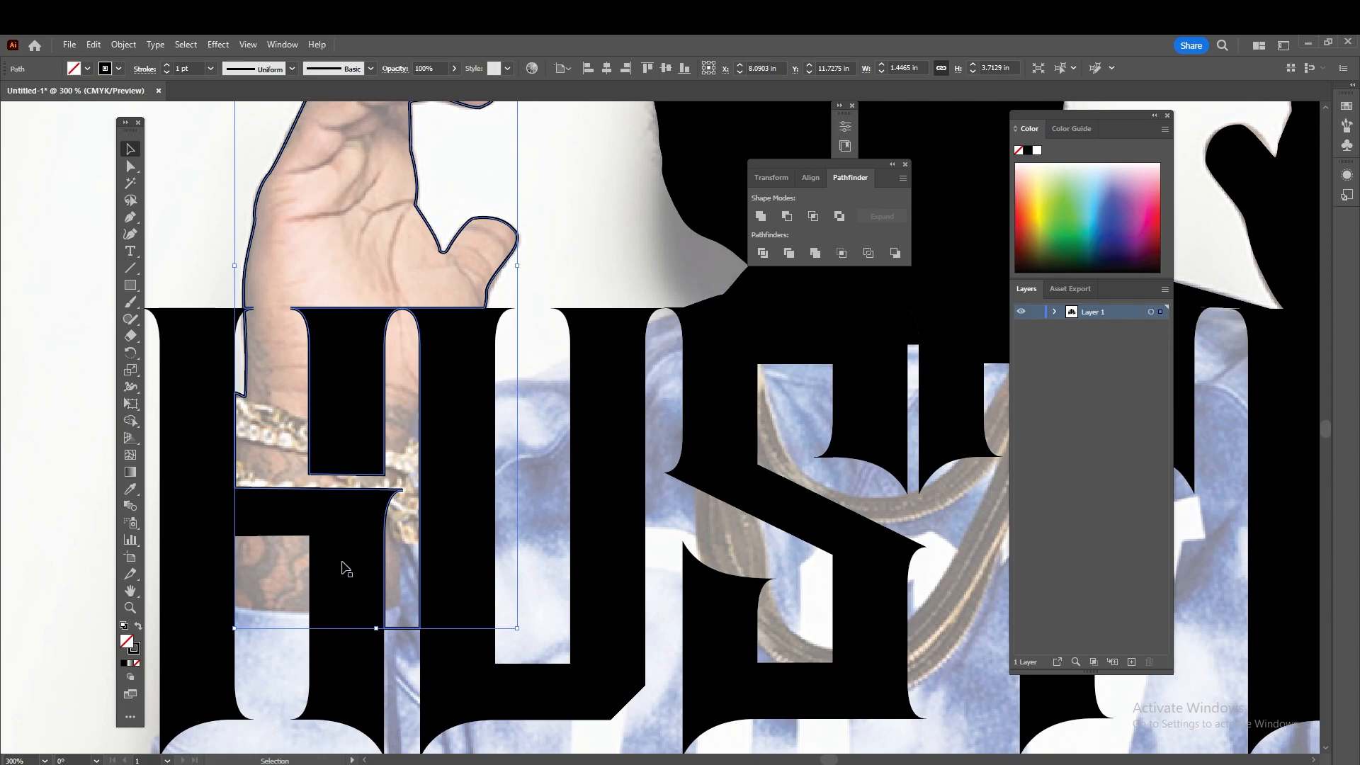
Move the lowest corner anchor of the hand outline between the H and the U upward
{"action": "key", "text": "a"}
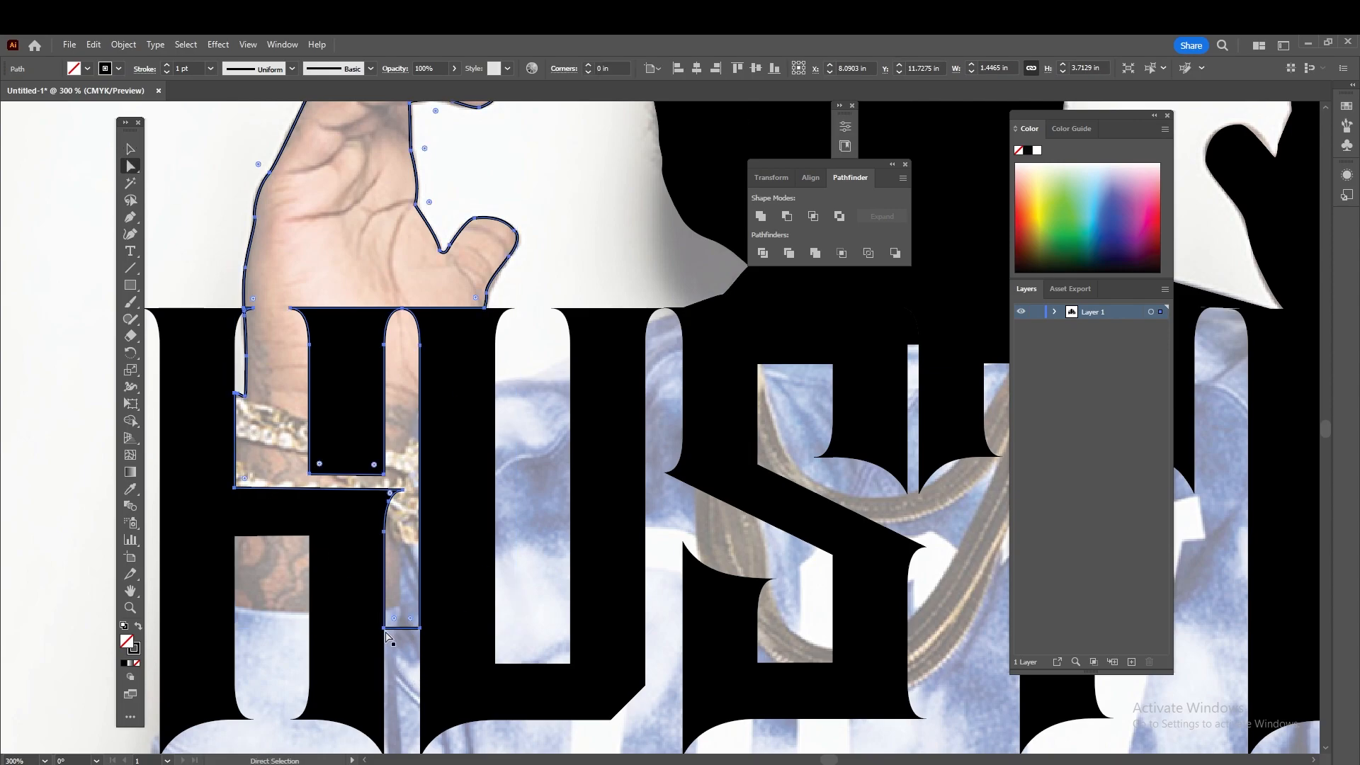
{"action": "left_click", "coordinate": [392, 629]}
{"action": "left_click_drag", "start_coordinate": [387, 633], "coordinate": [408, 551]}
{"action": "left_click", "coordinate": [423, 629]}
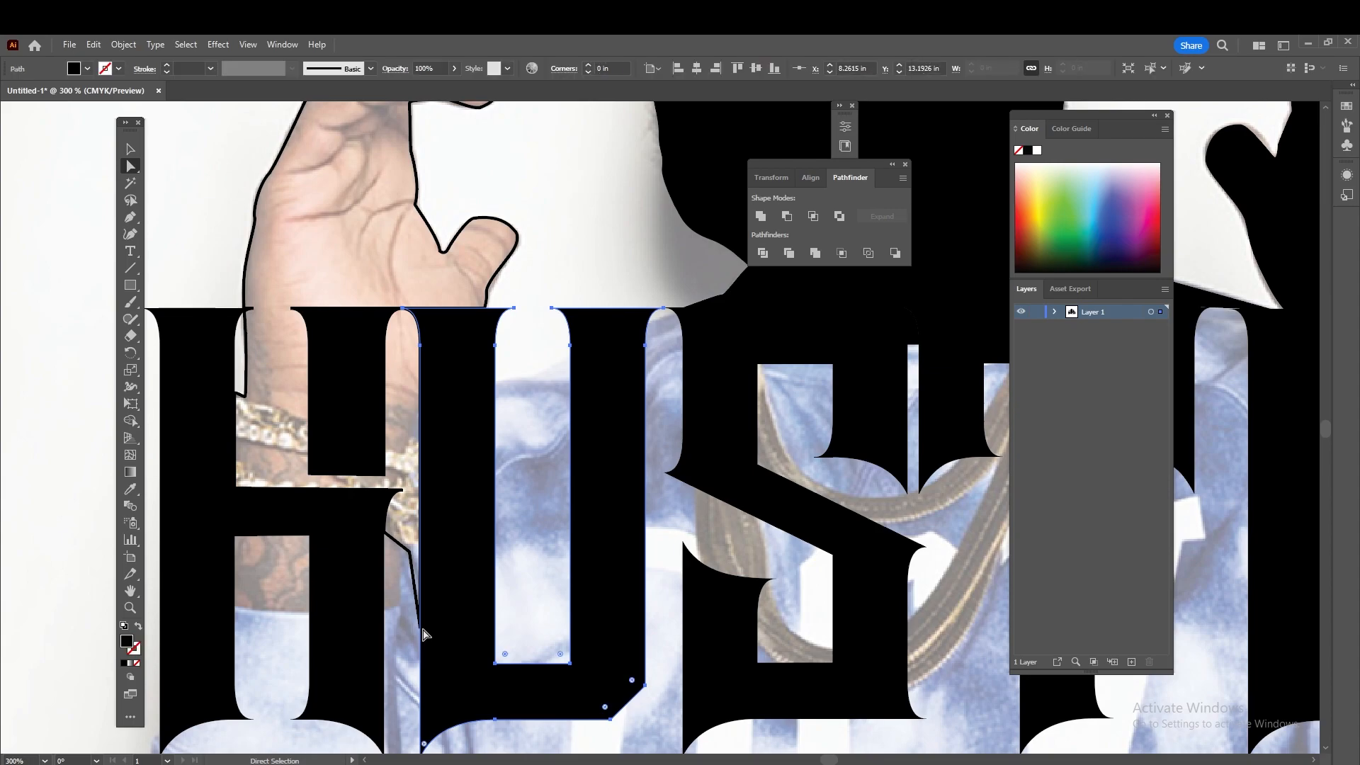
{"action": "left_click", "coordinate": [421, 628]}
Try moving the letter U and then the group of the other letters, undoing both moves
{"action": "key", "text": "v"}
{"action": "left_click", "coordinate": [473, 487]}
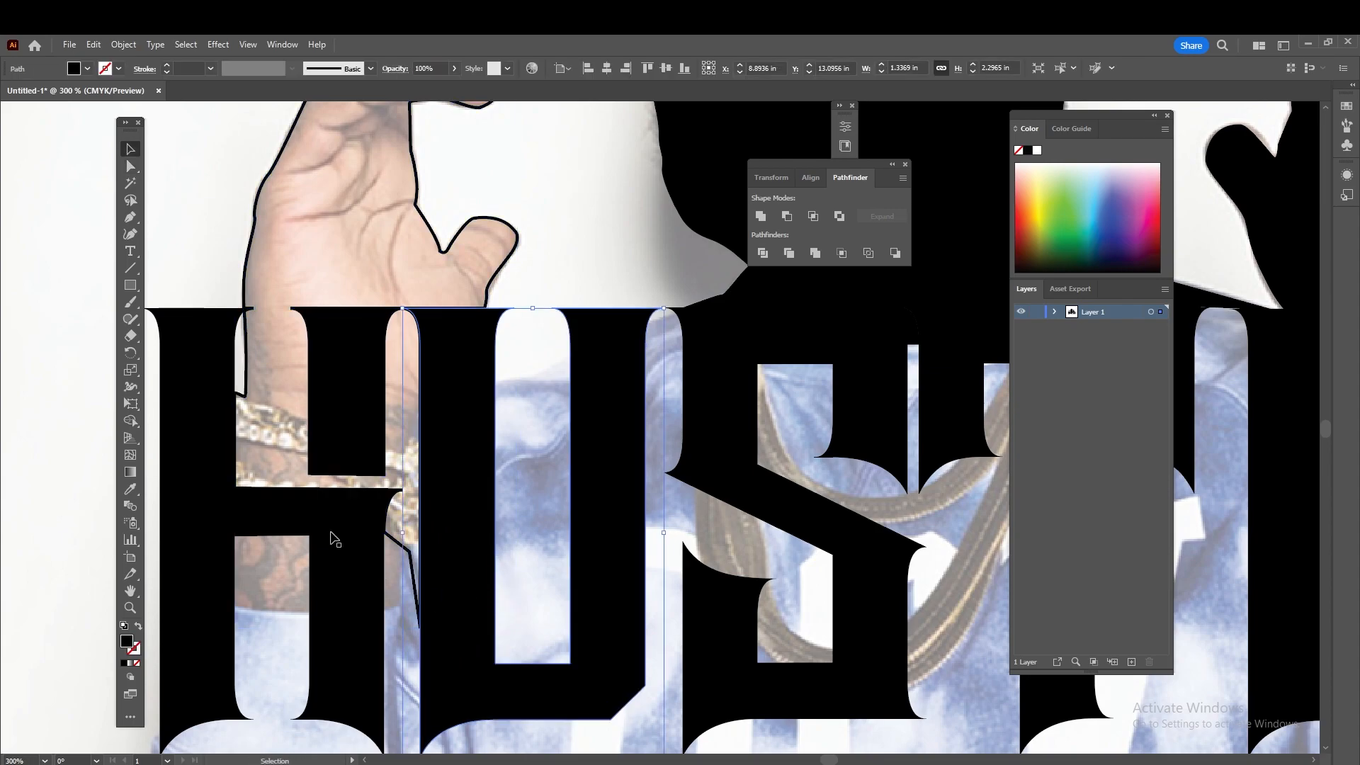
{"action": "left_click_drag", "start_coordinate": [446, 551], "coordinate": [595, 567]}
{"action": "key", "text": "ctrl+z"}
{"action": "left_click", "coordinate": [349, 612]}
{"action": "left_click_drag", "start_coordinate": [356, 616], "coordinate": [319, 615]}
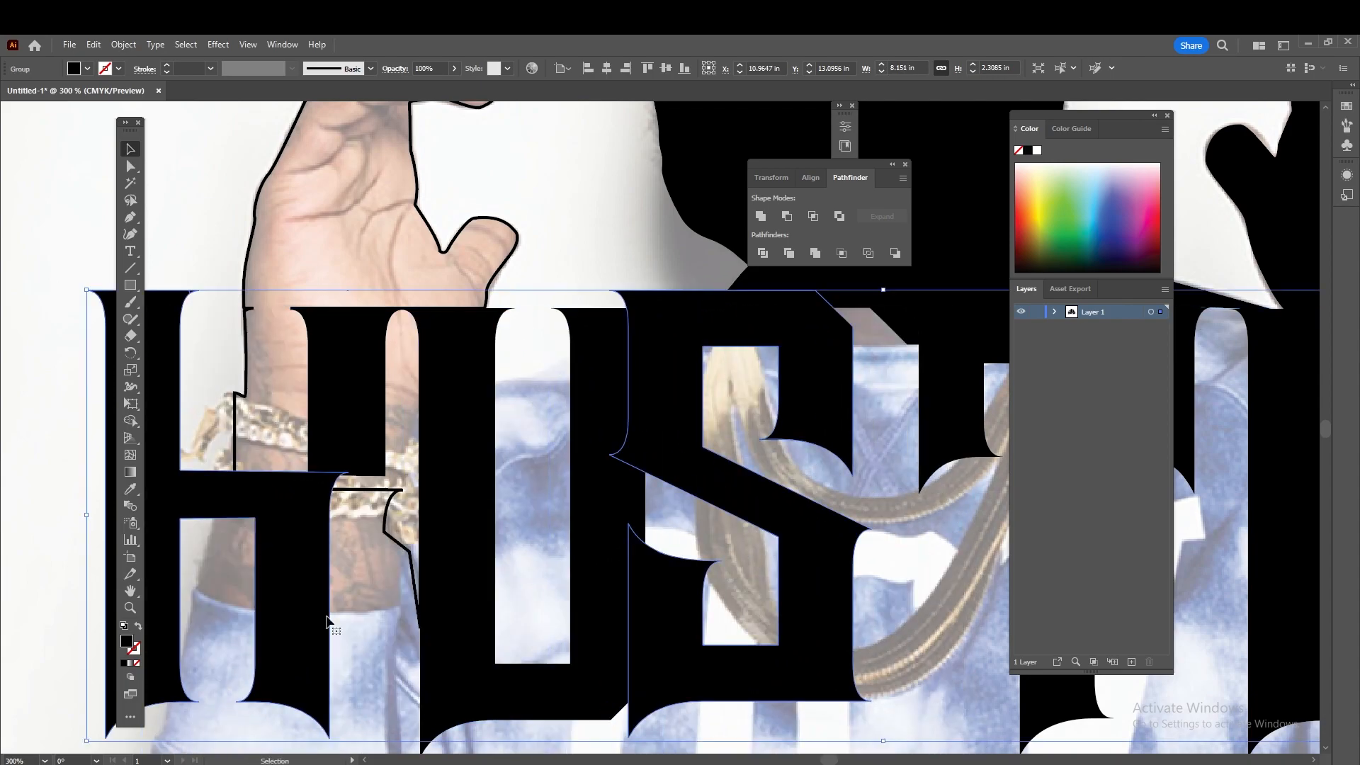
{"action": "key", "text": "ctrl+z"}
Select all of the HUSTLE letters, including the separate ones, and group them together
{"action": "scroll", "coordinate": [388, 607], "scroll_direction": "down", "scroll_amount": 2}
{"action": "left_click_drag", "start_coordinate": [566, 602], "coordinate": [601, 594]}
{"action": "left_click", "coordinate": [658, 679]}
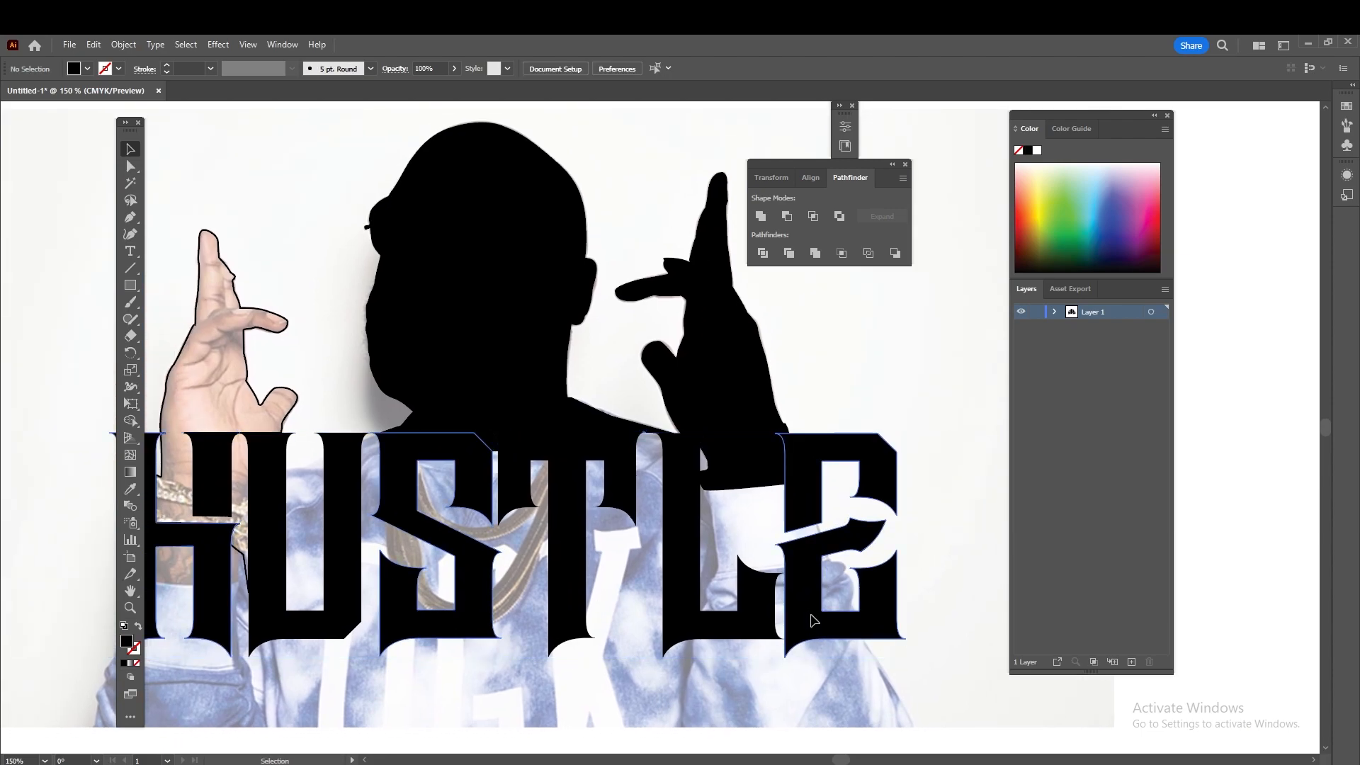
{"action": "left_click", "coordinate": [812, 619]}
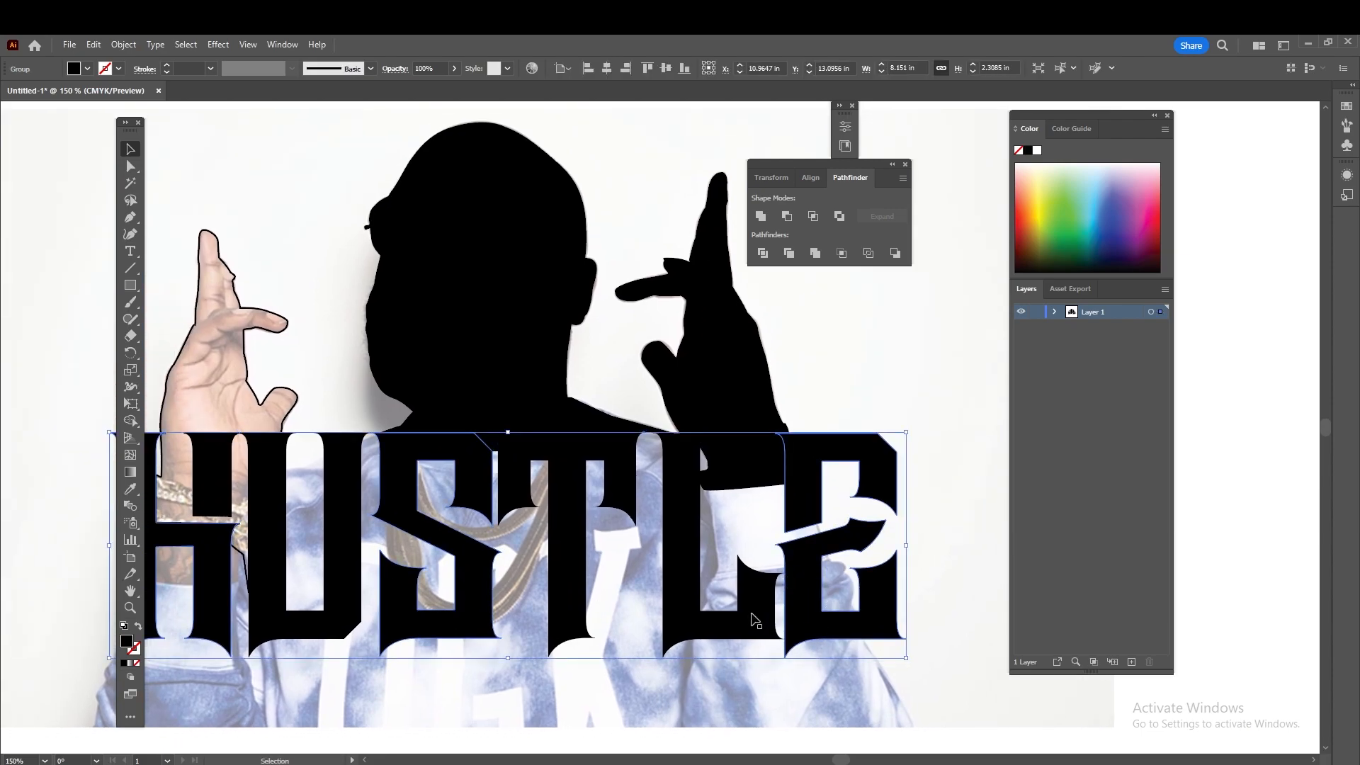
{"action": "left_click", "coordinate": [754, 623], "text": "shift"}
{"action": "left_click", "coordinate": [573, 587], "text": "shift"}
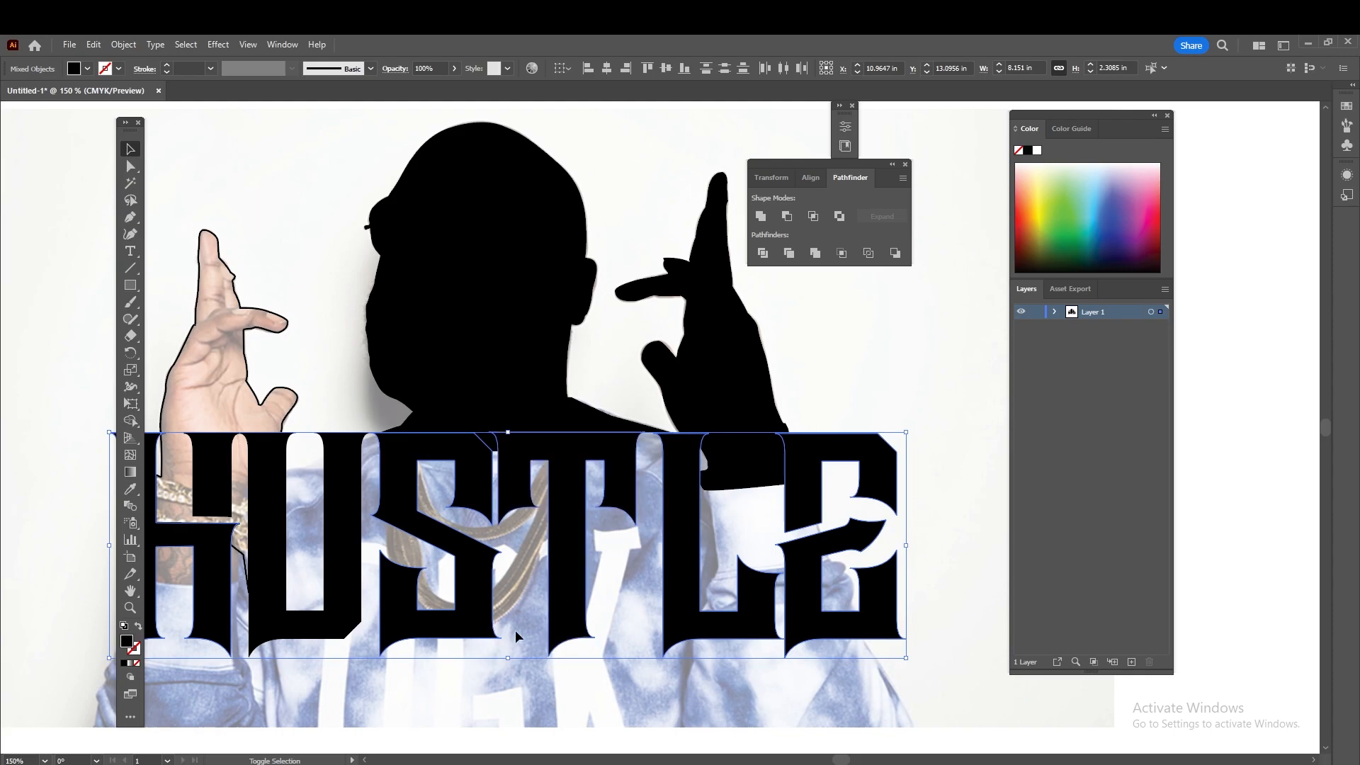
{"action": "left_click", "coordinate": [326, 605], "text": "shift"}
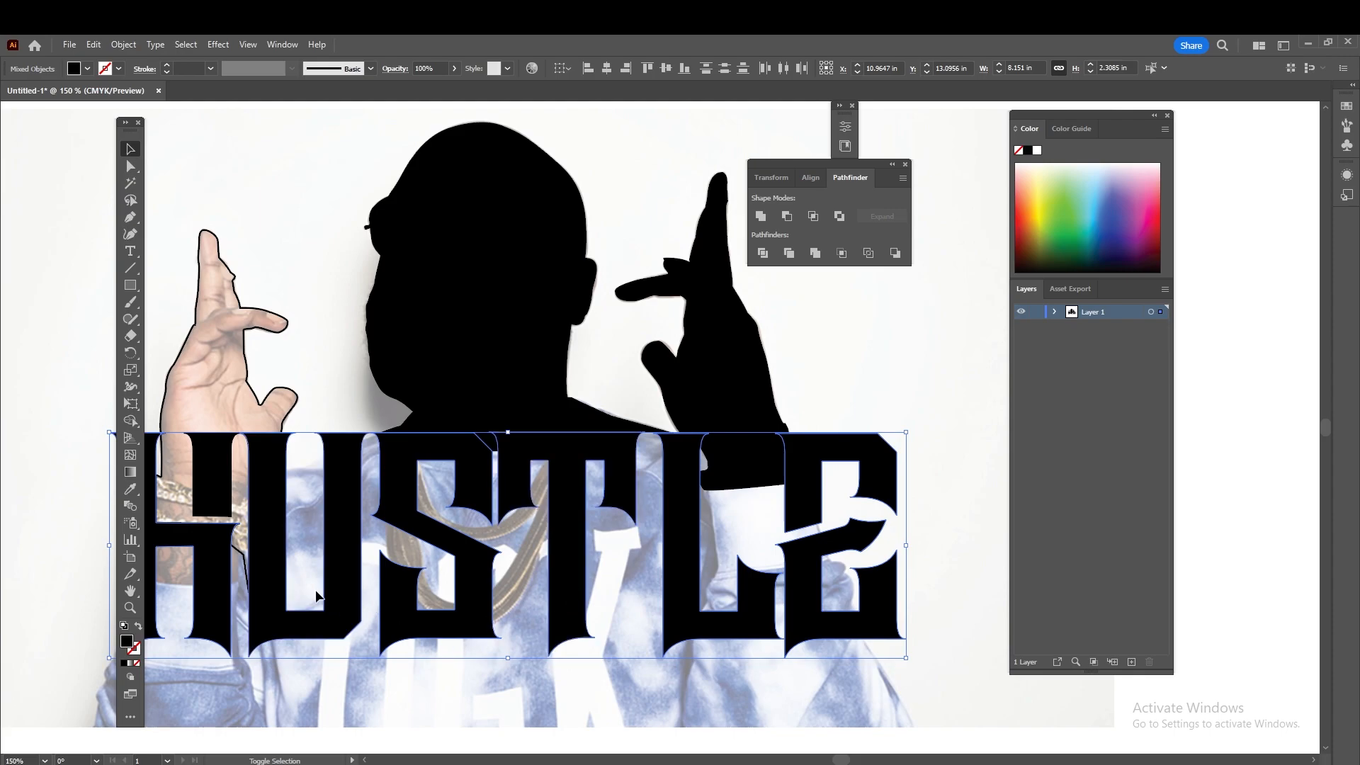
{"action": "left_click", "coordinate": [212, 494], "text": "shift"}
{"action": "scroll", "coordinate": [256, 587], "scroll_direction": "left", "scroll_amount": 3}
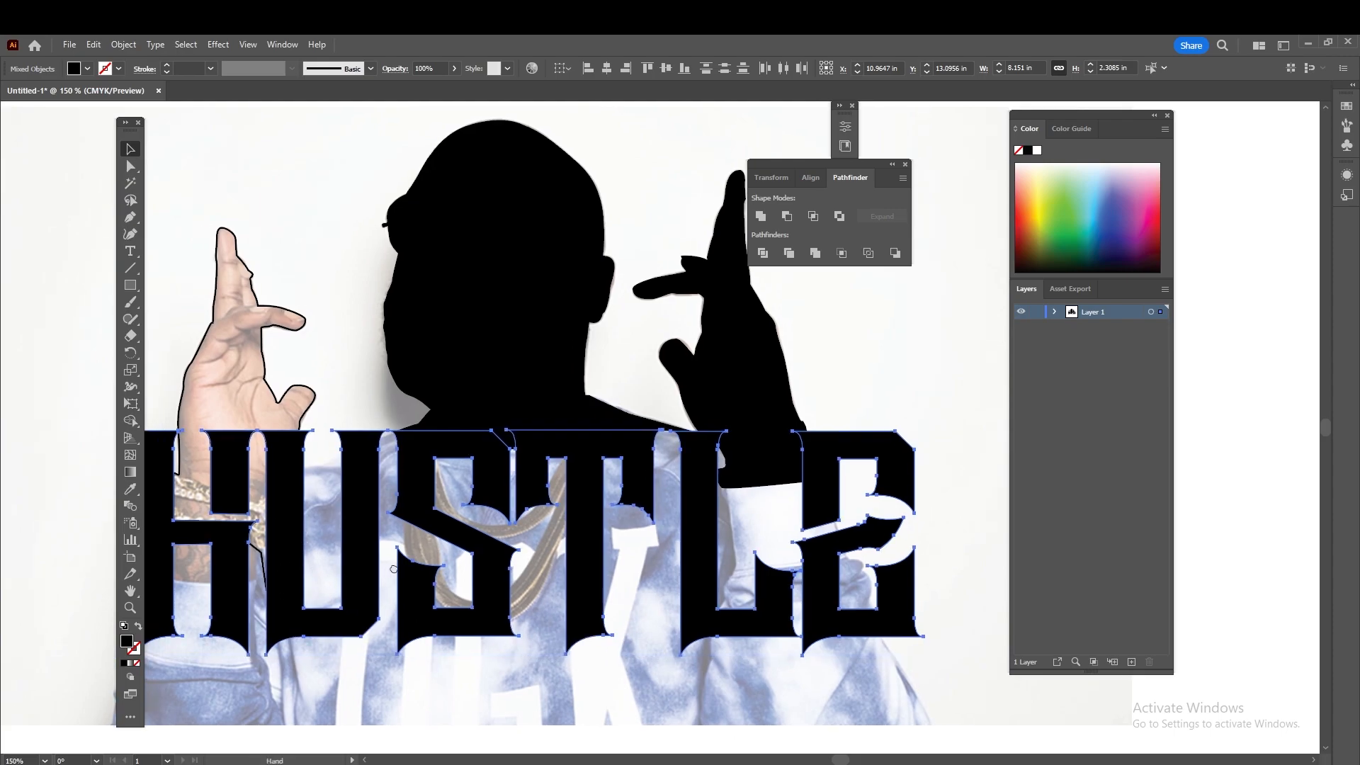
{"action": "scroll", "coordinate": [285, 506], "scroll_direction": "up", "scroll_amount": 1, "text": "alt"}
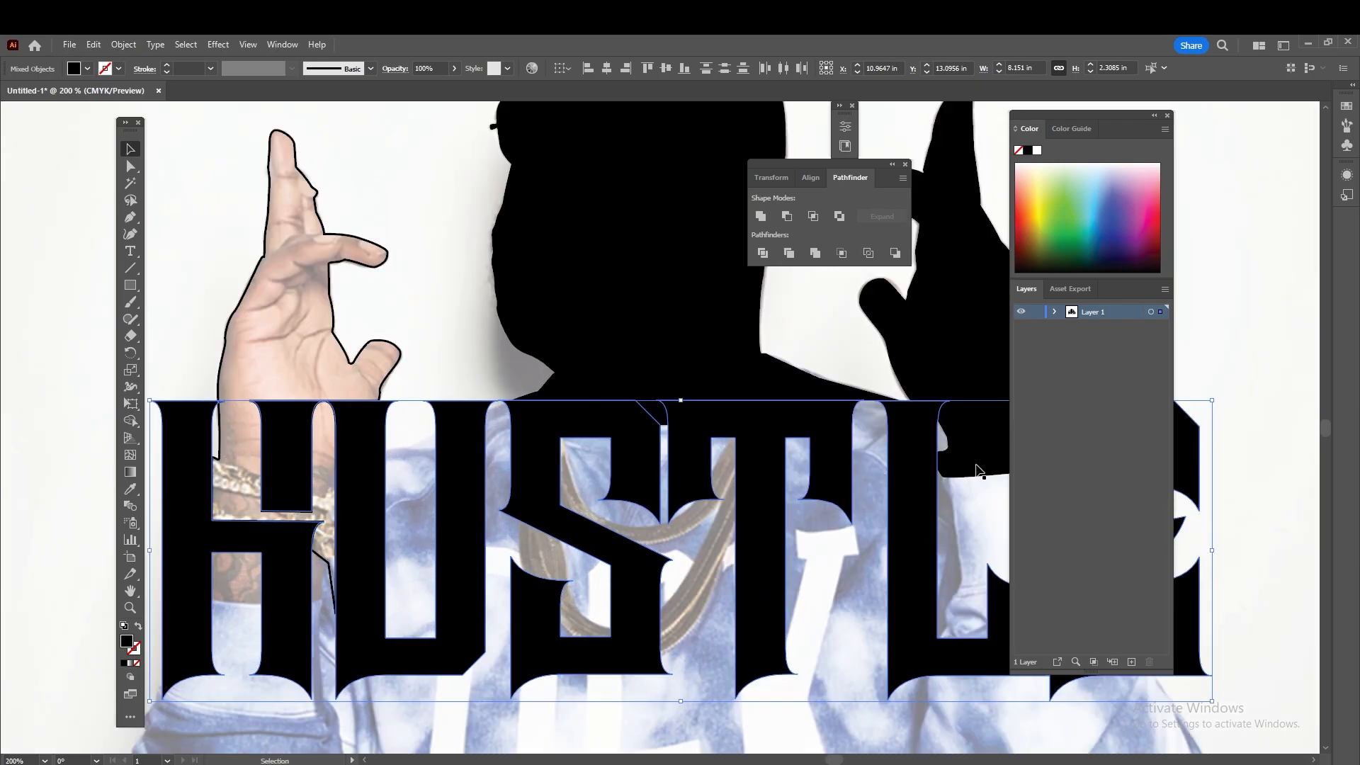
{"action": "key", "text": "a"}
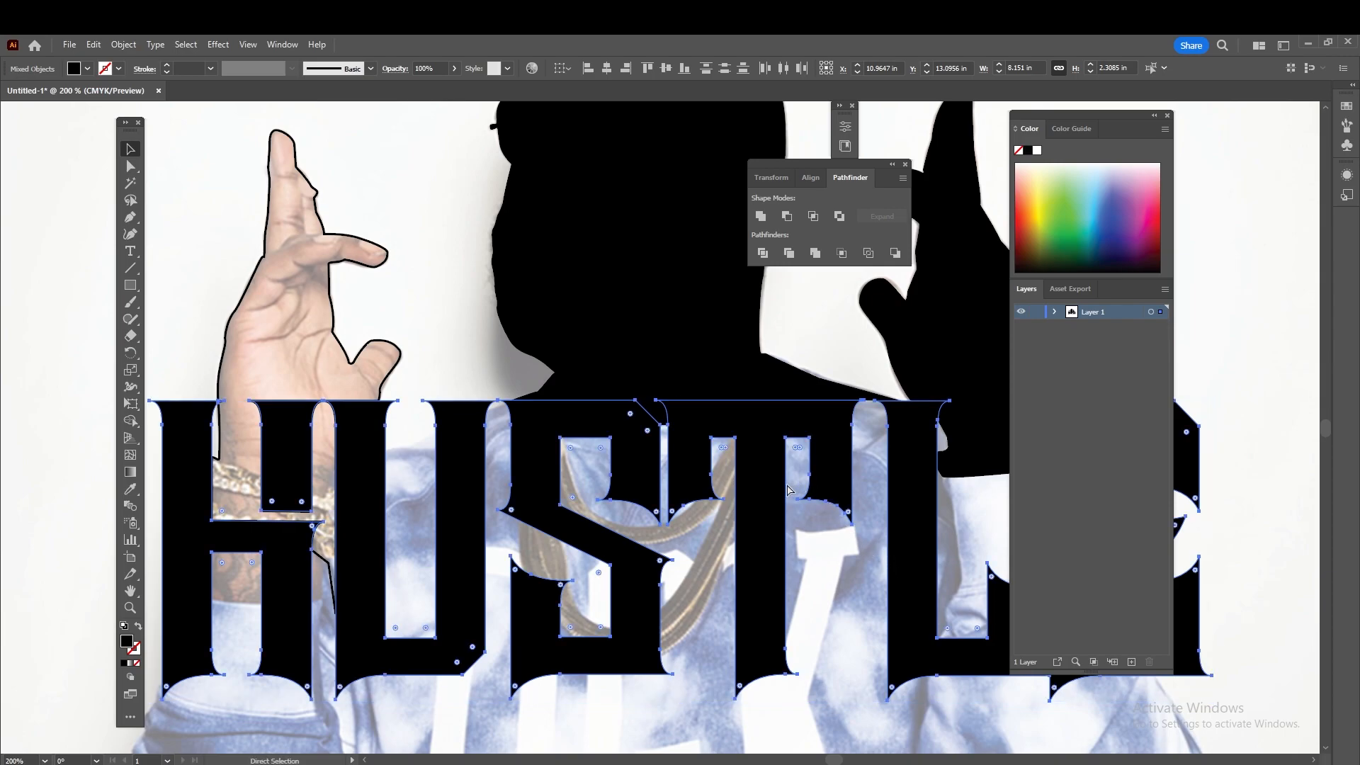
{"action": "key", "text": "v"}
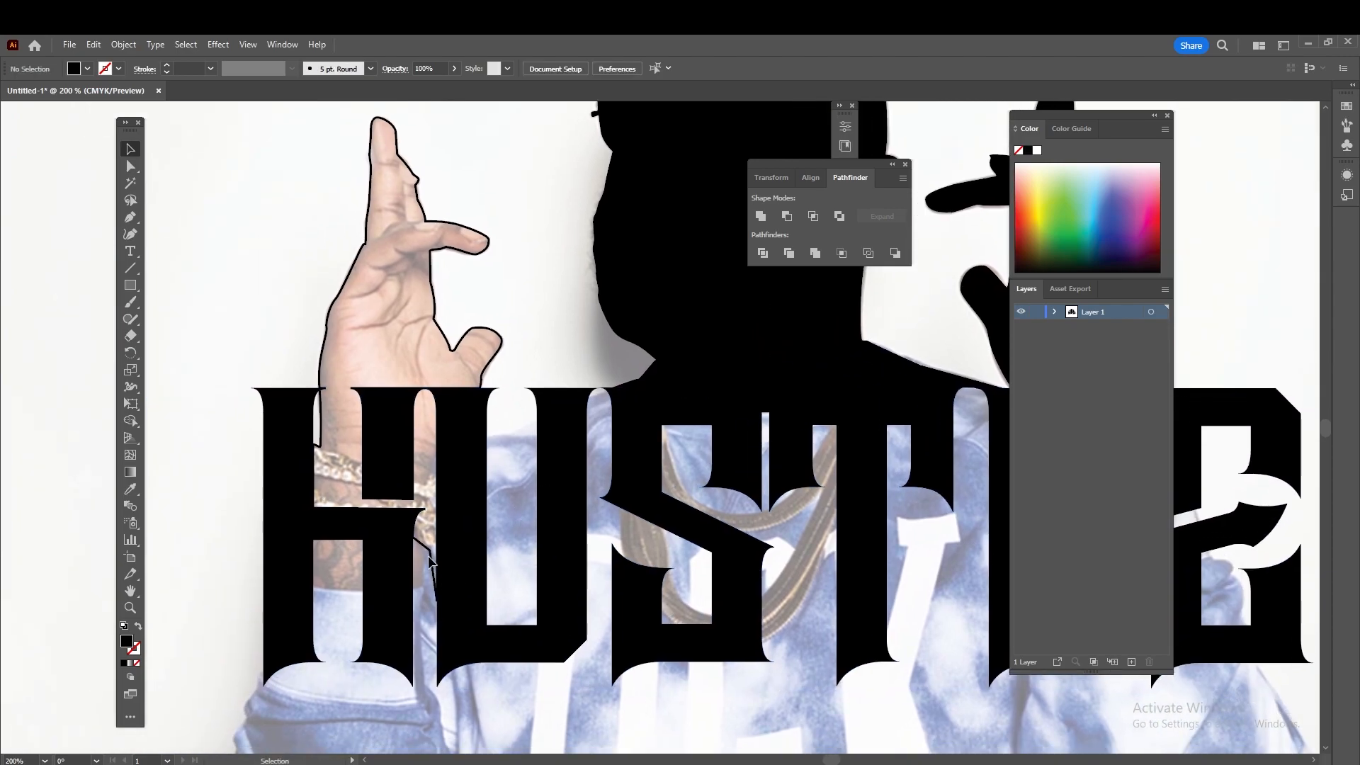
Swap the fill and stroke of the HUSTLE lettering group, leaving 1 pt black outlines without fill
{"action": "scroll", "coordinate": [349, 596], "scroll_direction": "up", "scroll_amount": 1}
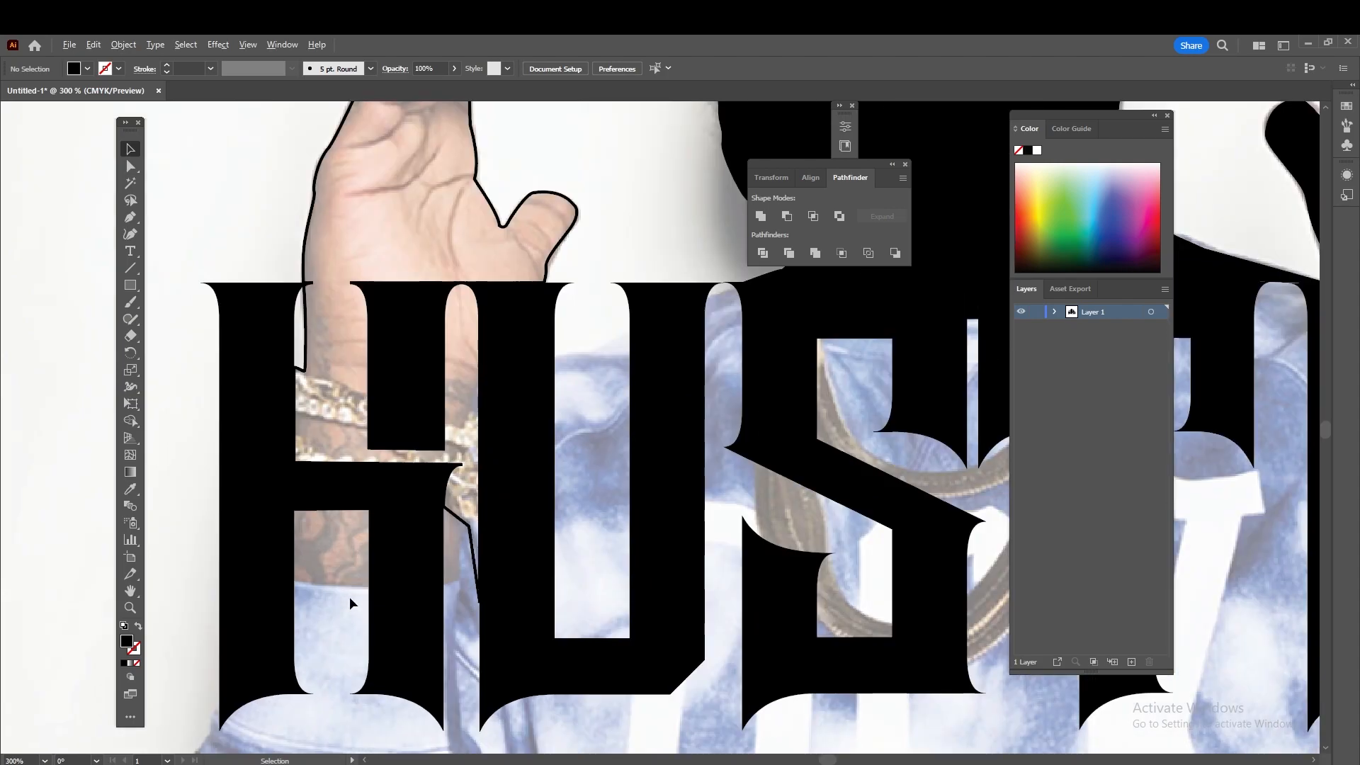
{"action": "left_click", "coordinate": [449, 513]}
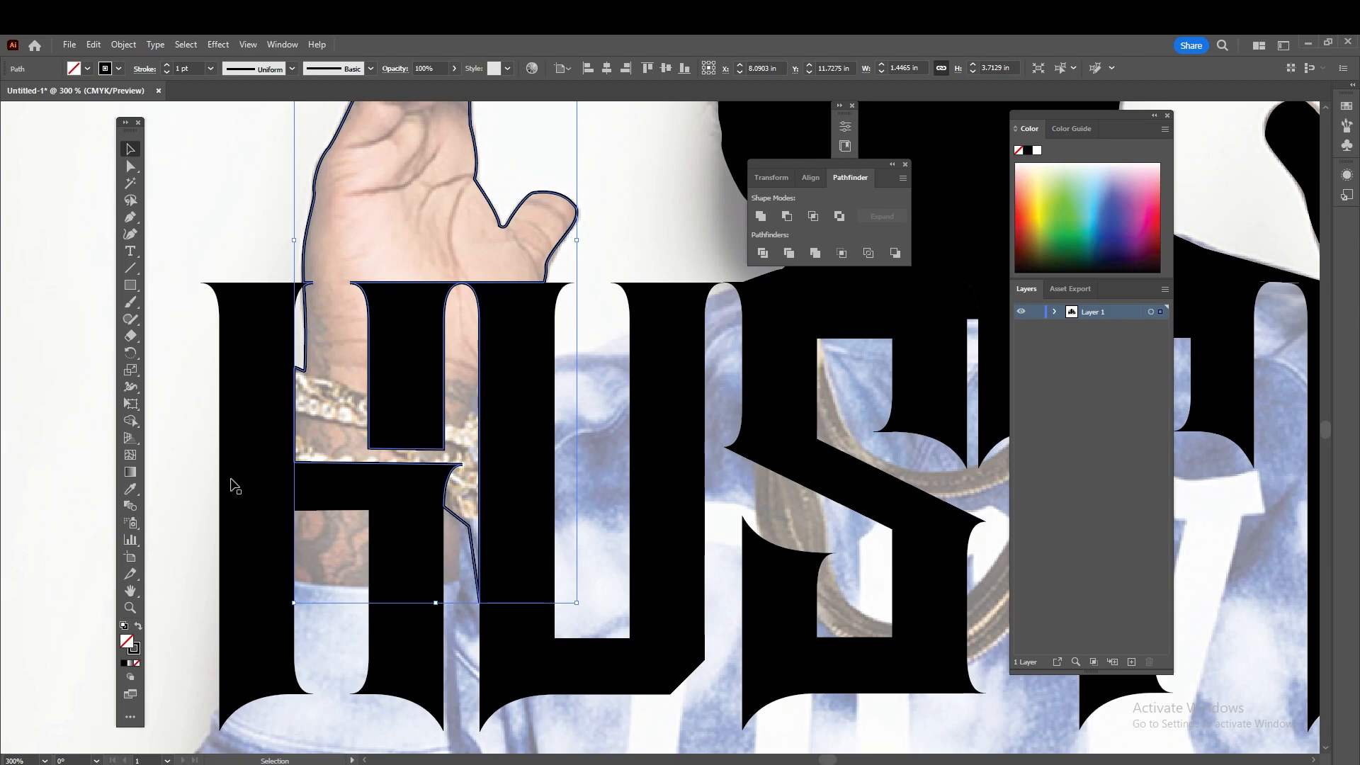
{"action": "left_click", "coordinate": [270, 442]}
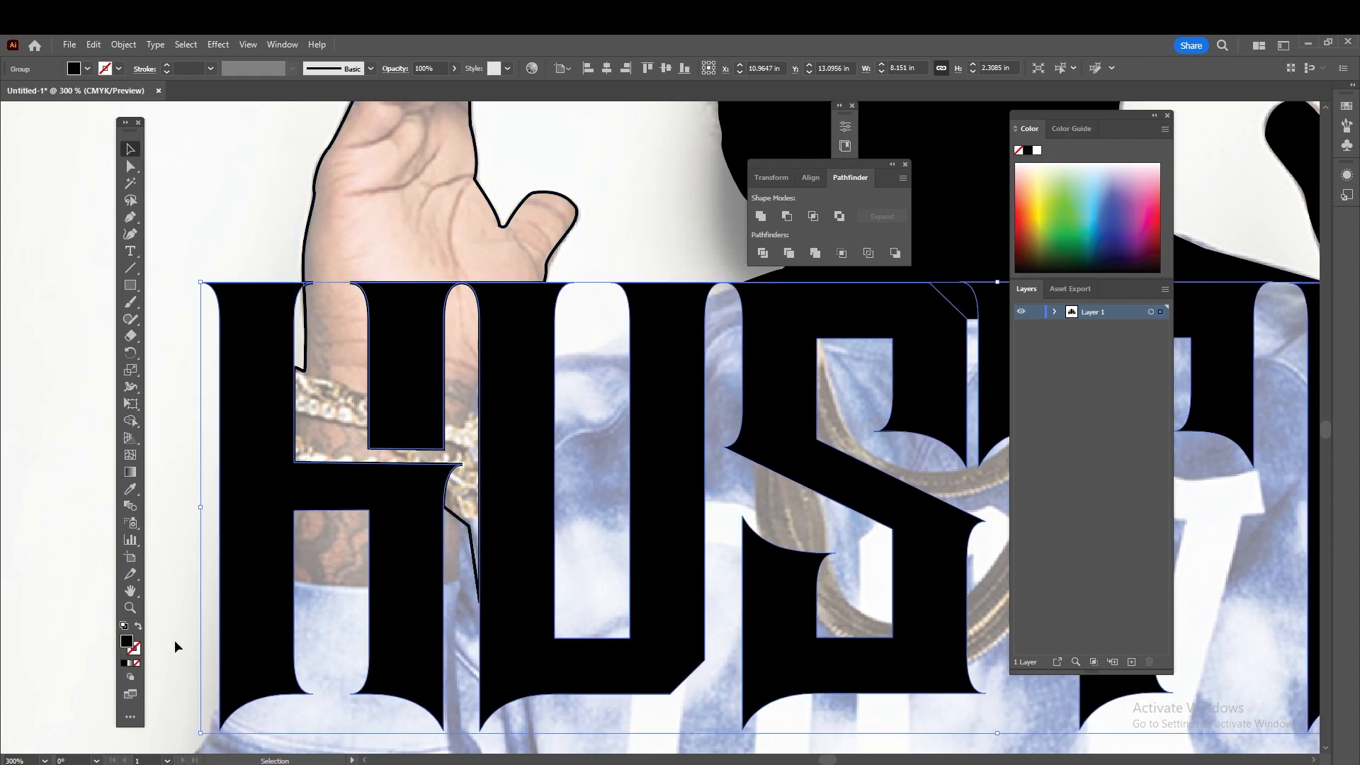
{"action": "left_click", "coordinate": [138, 627]}
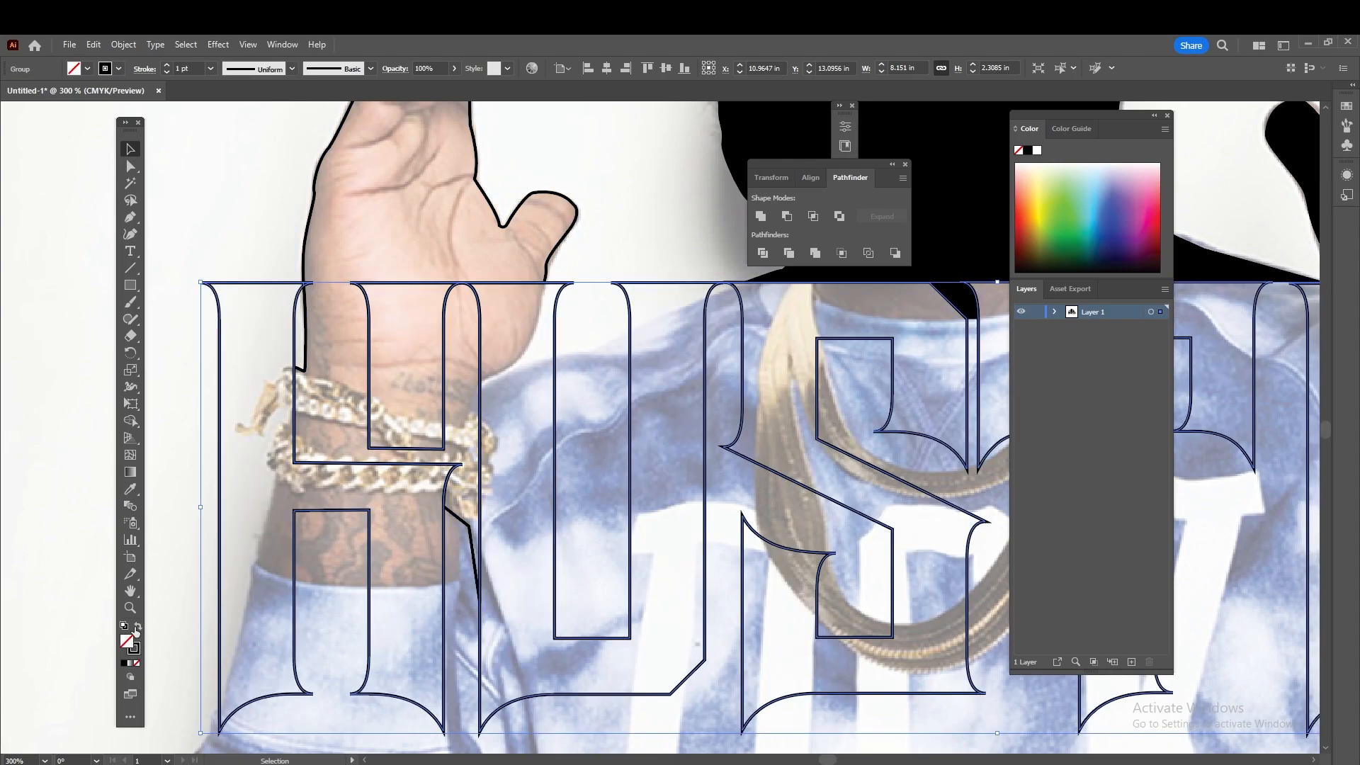
Move the hand outline's anchor between the H and the U up onto the left edge of the U
{"action": "left_click", "coordinate": [461, 524]}
{"action": "scroll", "coordinate": [556, 264], "scroll_direction": "up", "scroll_amount": 3}
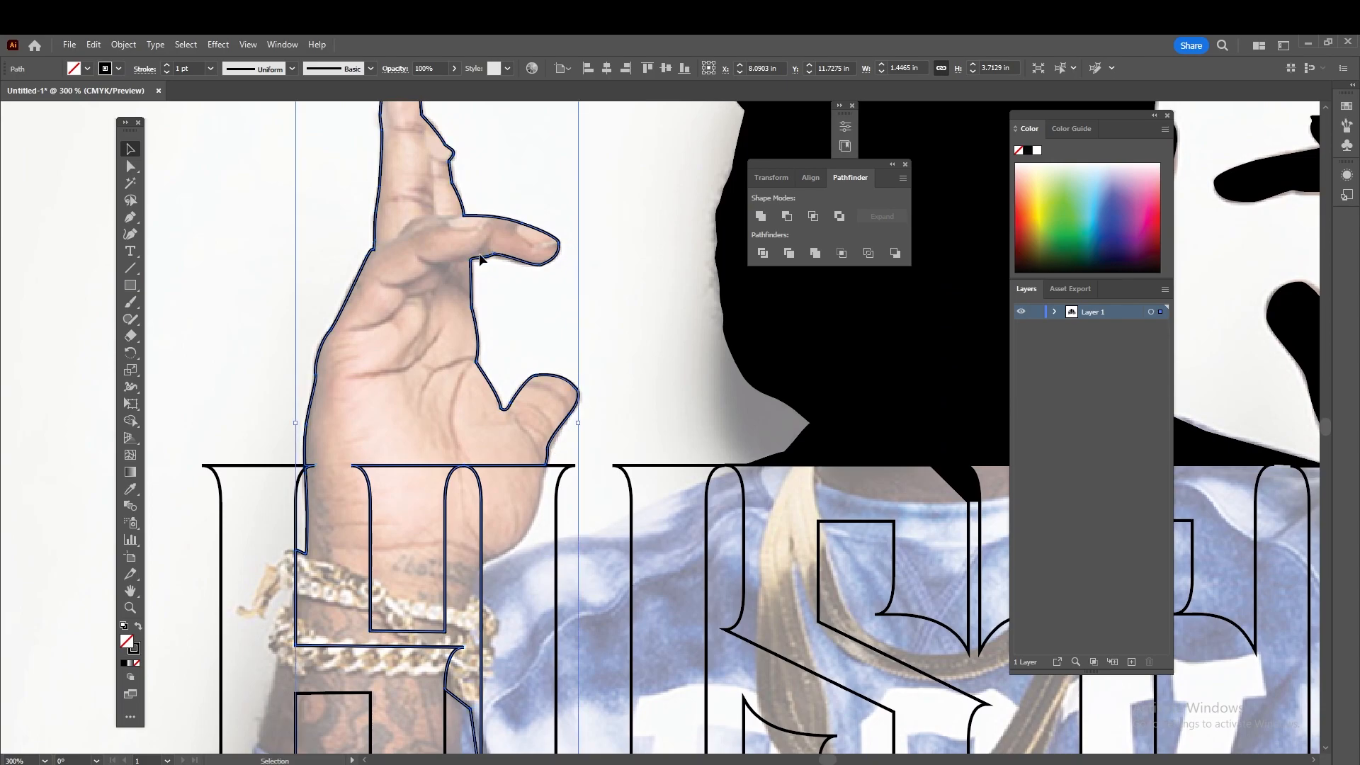
{"action": "key", "text": "a"}
{"action": "left_click_drag", "start_coordinate": [452, 499], "coordinate": [483, 372]}
{"action": "scroll", "coordinate": [519, 588], "scroll_direction": "up", "scroll_amount": 1}
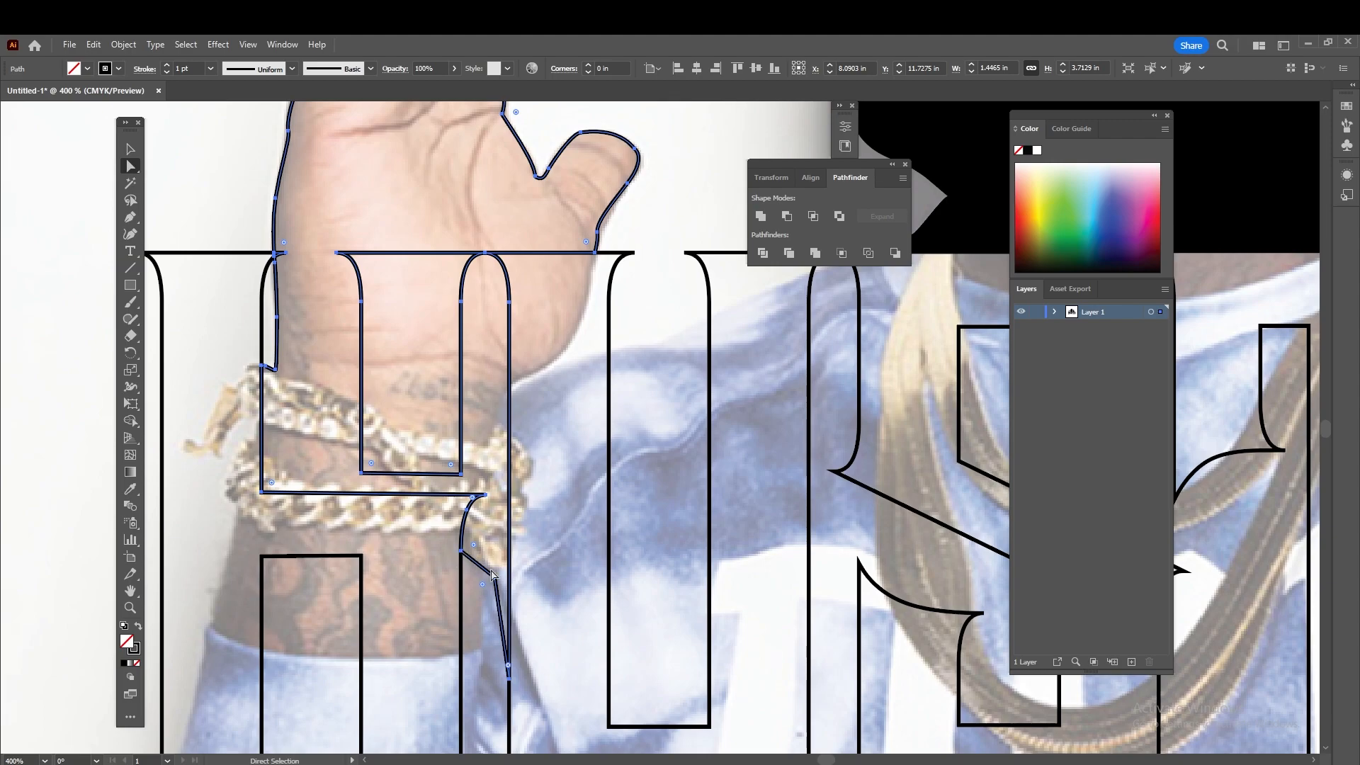
{"action": "left_click_drag", "start_coordinate": [496, 585], "coordinate": [509, 504]}
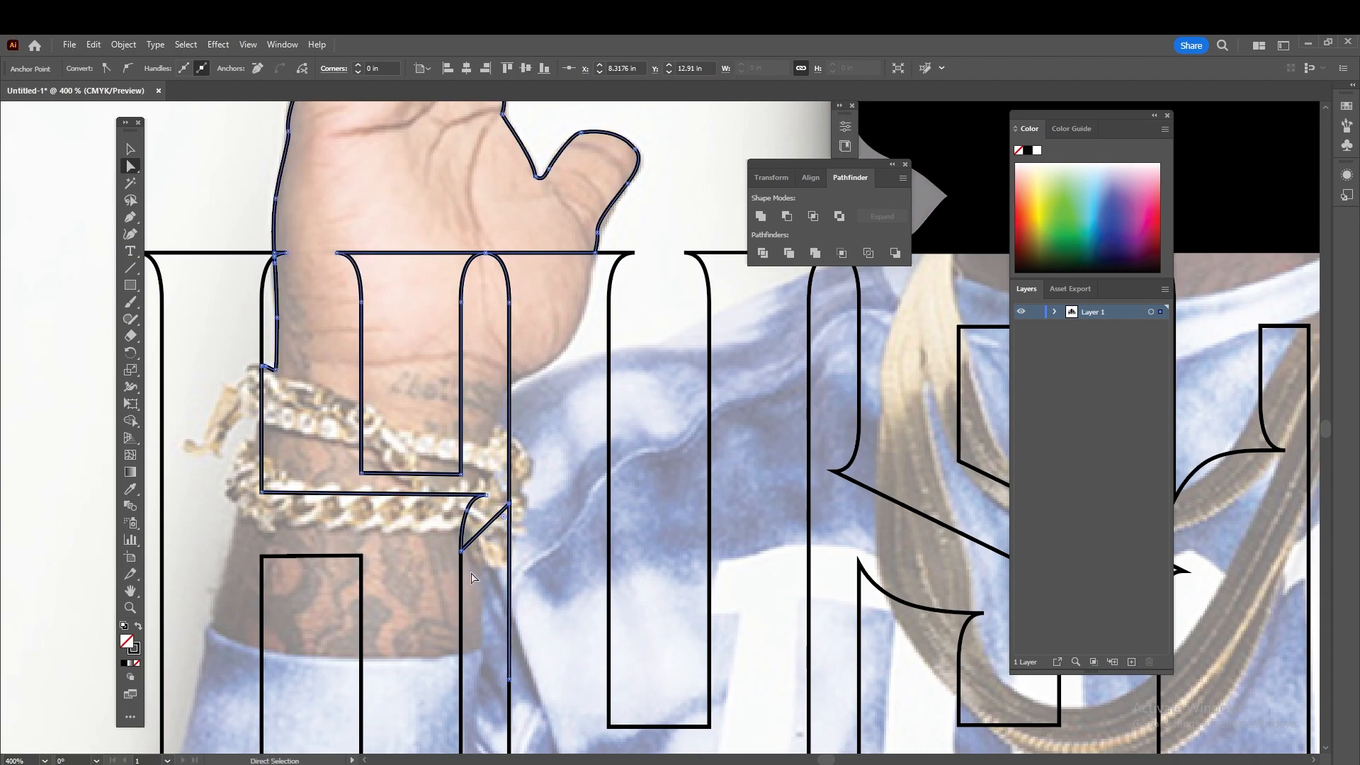
Delete the hand outline's anchors below the H crossbar and at the lower end of the U's left edge
{"action": "left_click", "coordinate": [462, 550]}
{"action": "left_click_drag", "start_coordinate": [464, 557], "coordinate": [512, 401]}
{"action": "key", "text": "Delete"}
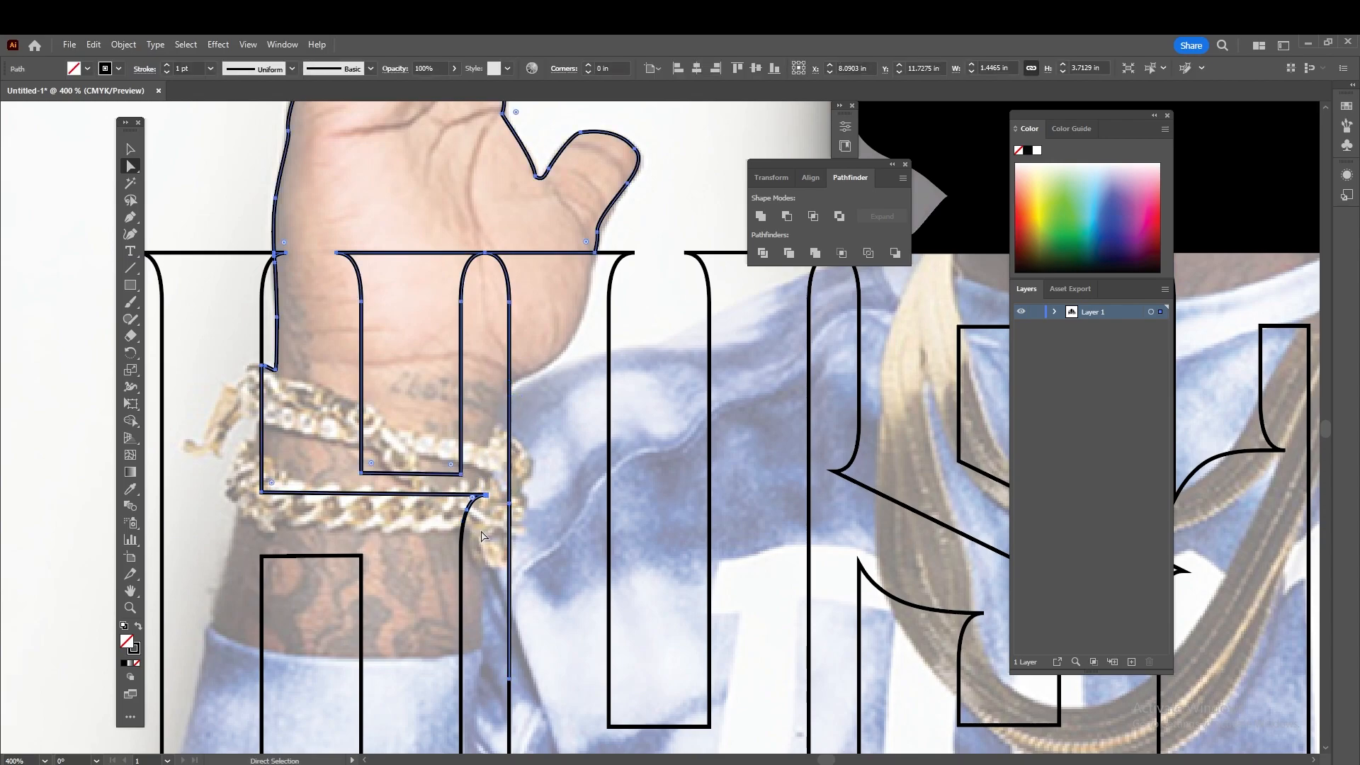
{"action": "scroll", "coordinate": [501, 689], "scroll_direction": "up", "scroll_amount": 3, "text": "alt"}
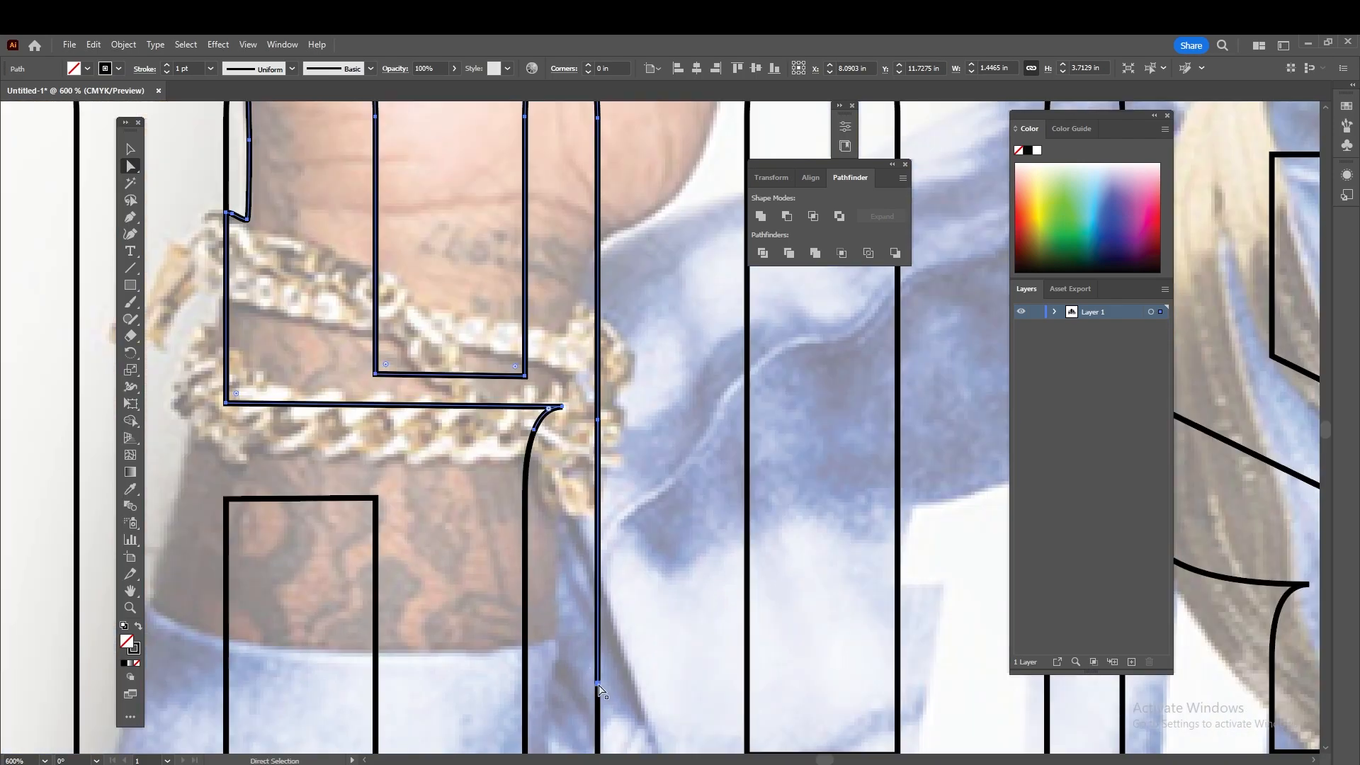
{"action": "left_click", "coordinate": [599, 685]}
{"action": "key", "text": "Delete"}
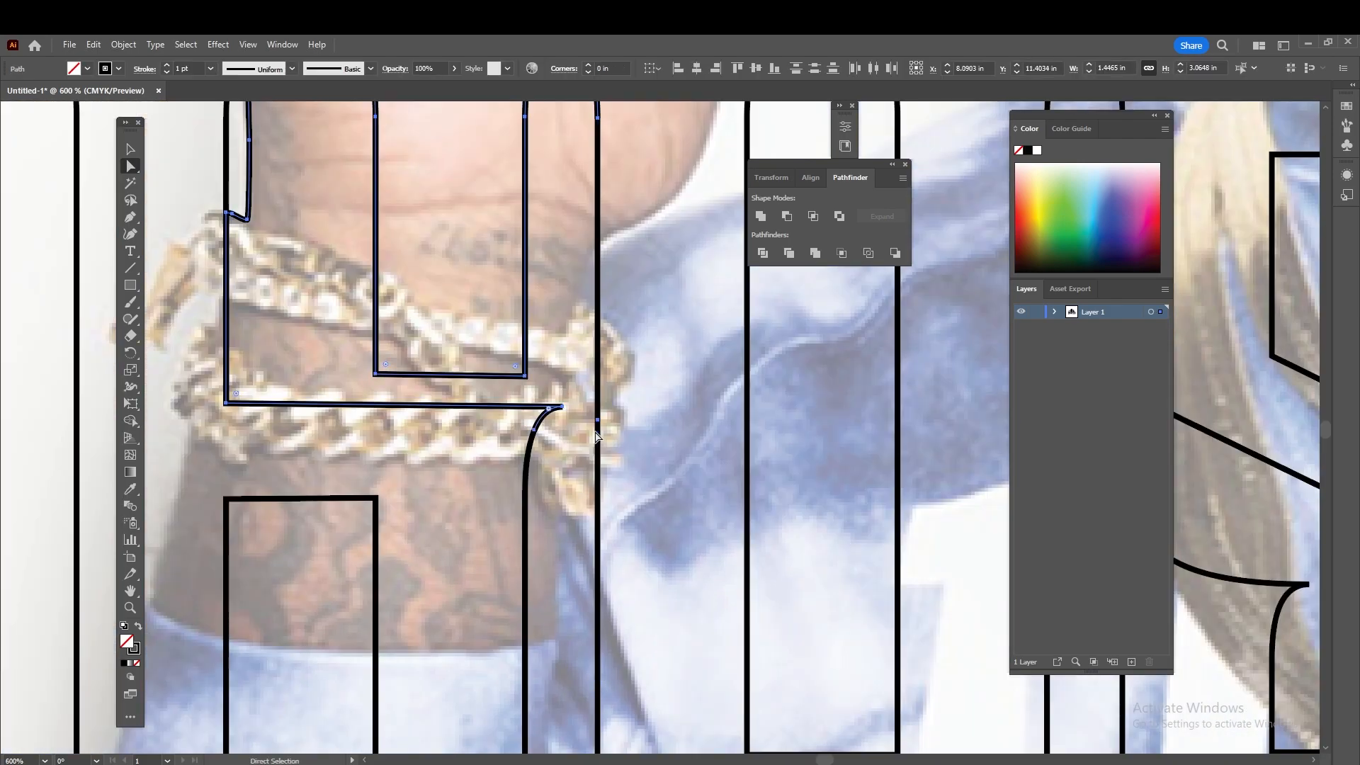
{"action": "left_click", "coordinate": [599, 422]}
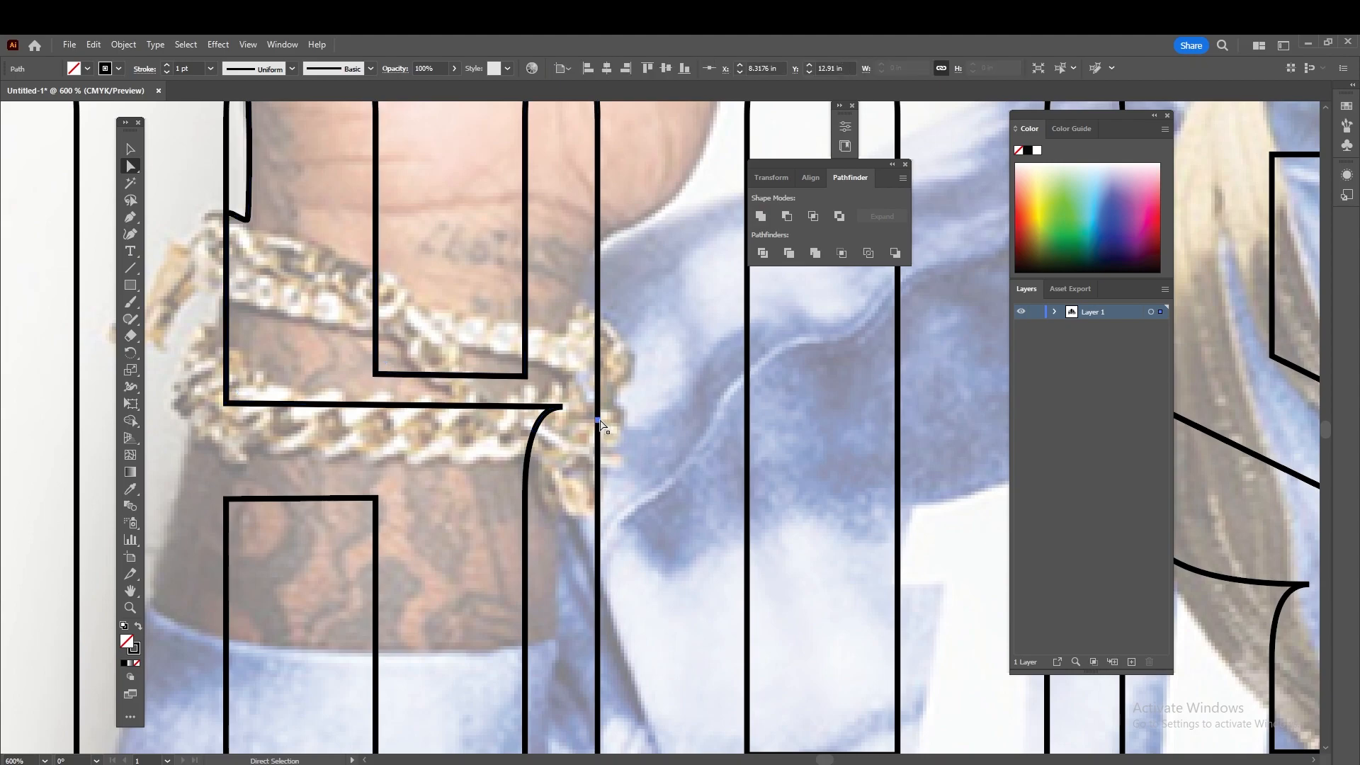
{"action": "key", "text": "ctrl+shift+a"}
{"action": "key", "text": "ctrl+minus"}
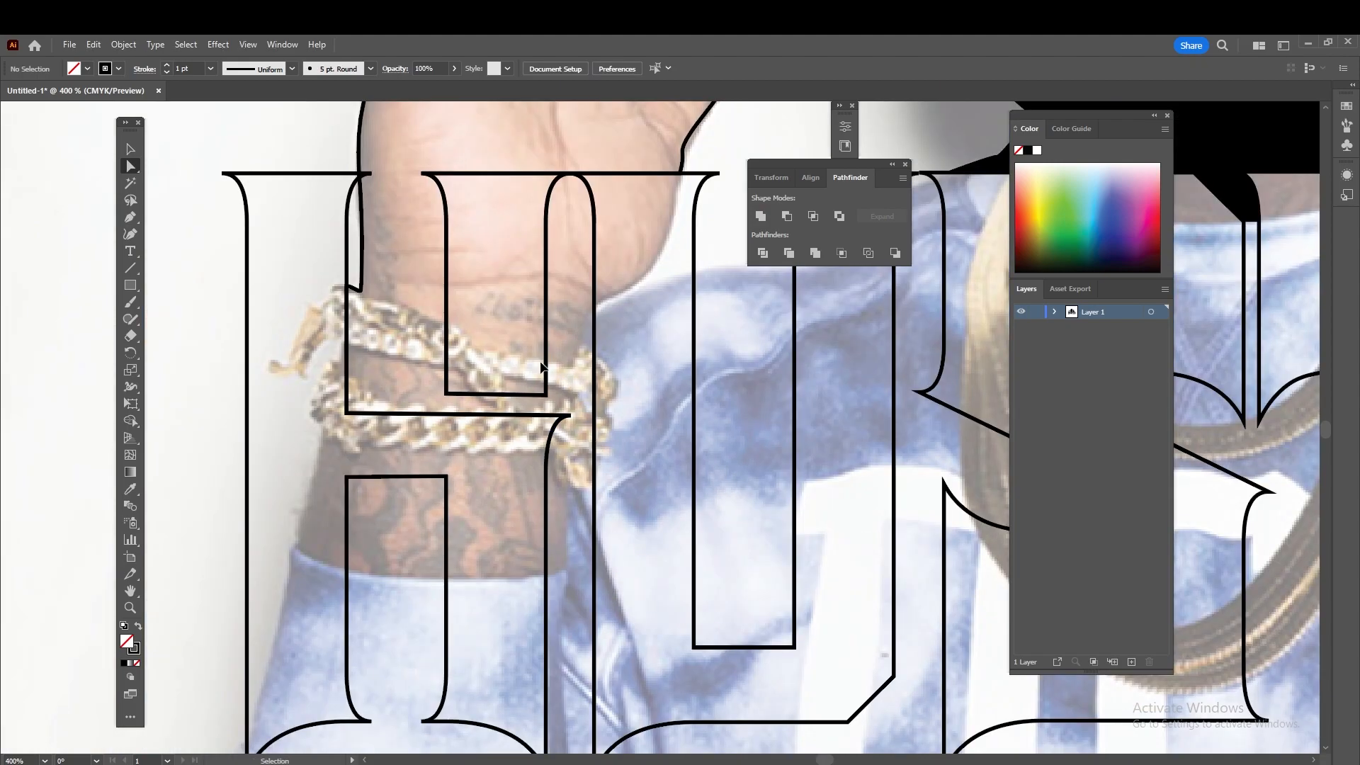
Examine the letter and hand paths in outline view, ending back in the normal preview
{"action": "key", "text": "ctrl+y"}
{"action": "key", "text": "ctrl+minus"}
{"action": "key", "text": "ctrl+minus"}
{"action": "scroll", "coordinate": [564, 371], "scroll_direction": "down", "scroll_amount": 2}
{"action": "scroll", "coordinate": [453, 340], "scroll_direction": "up", "scroll_amount": 2}
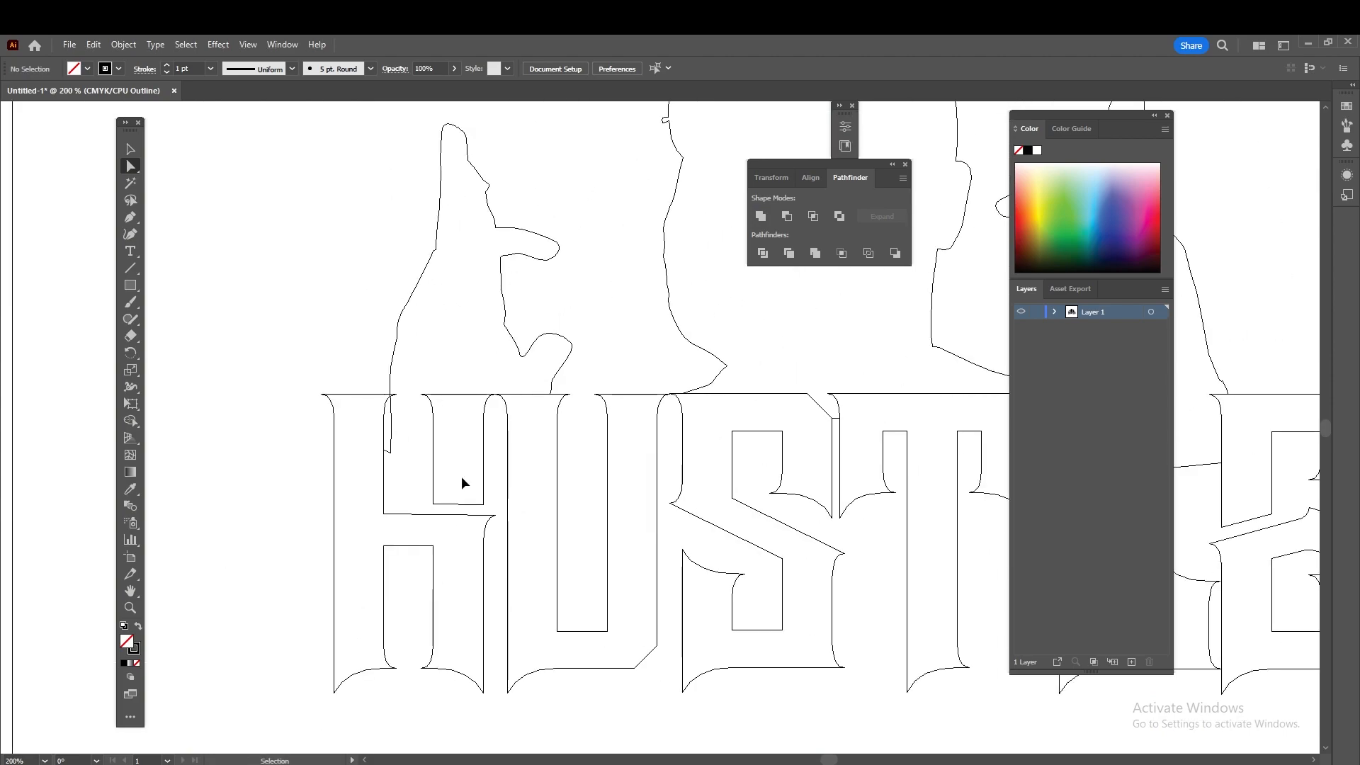
{"action": "key", "text": "ctrl+y"}
{"action": "scroll", "coordinate": [461, 505], "scroll_direction": "up", "scroll_amount": 2}
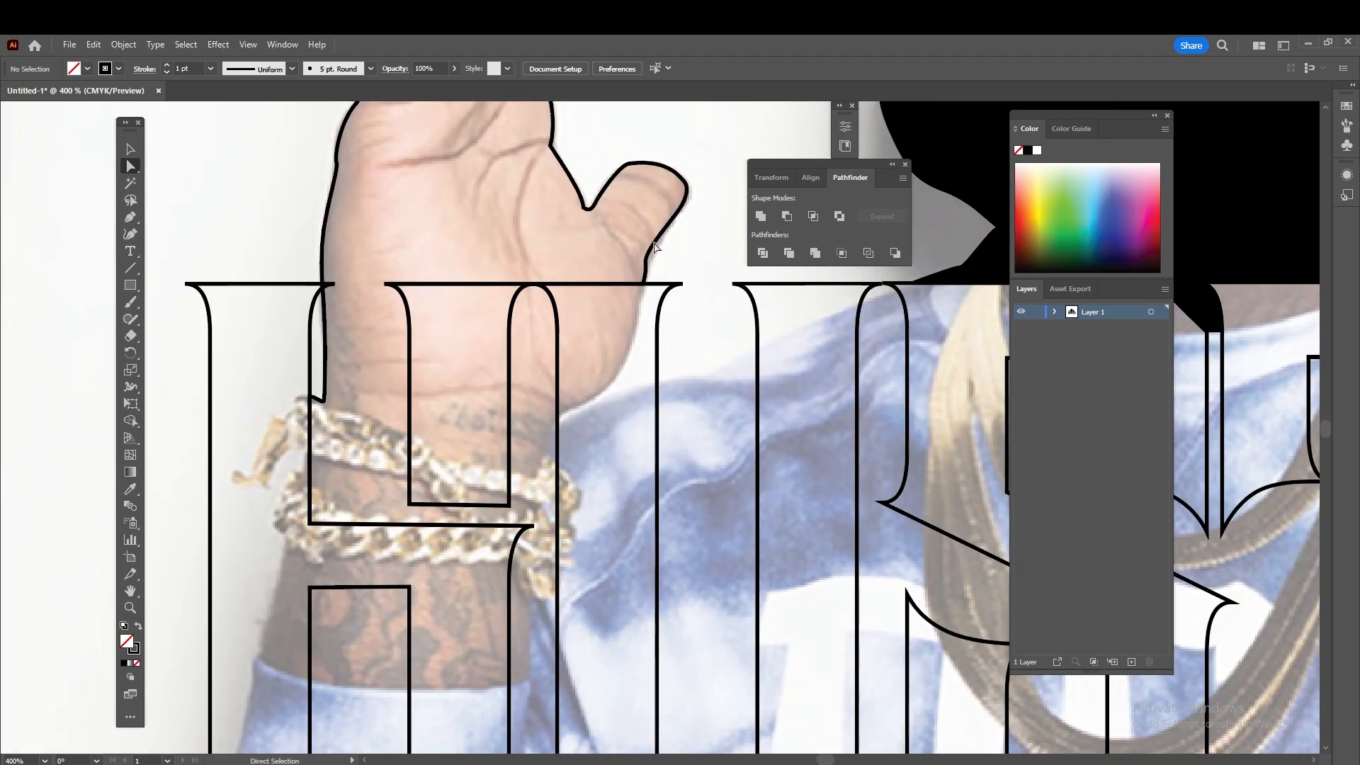
Delete the hand outline's leftover anchors at the tip of the H crossbar
{"action": "left_click", "coordinate": [646, 278]}
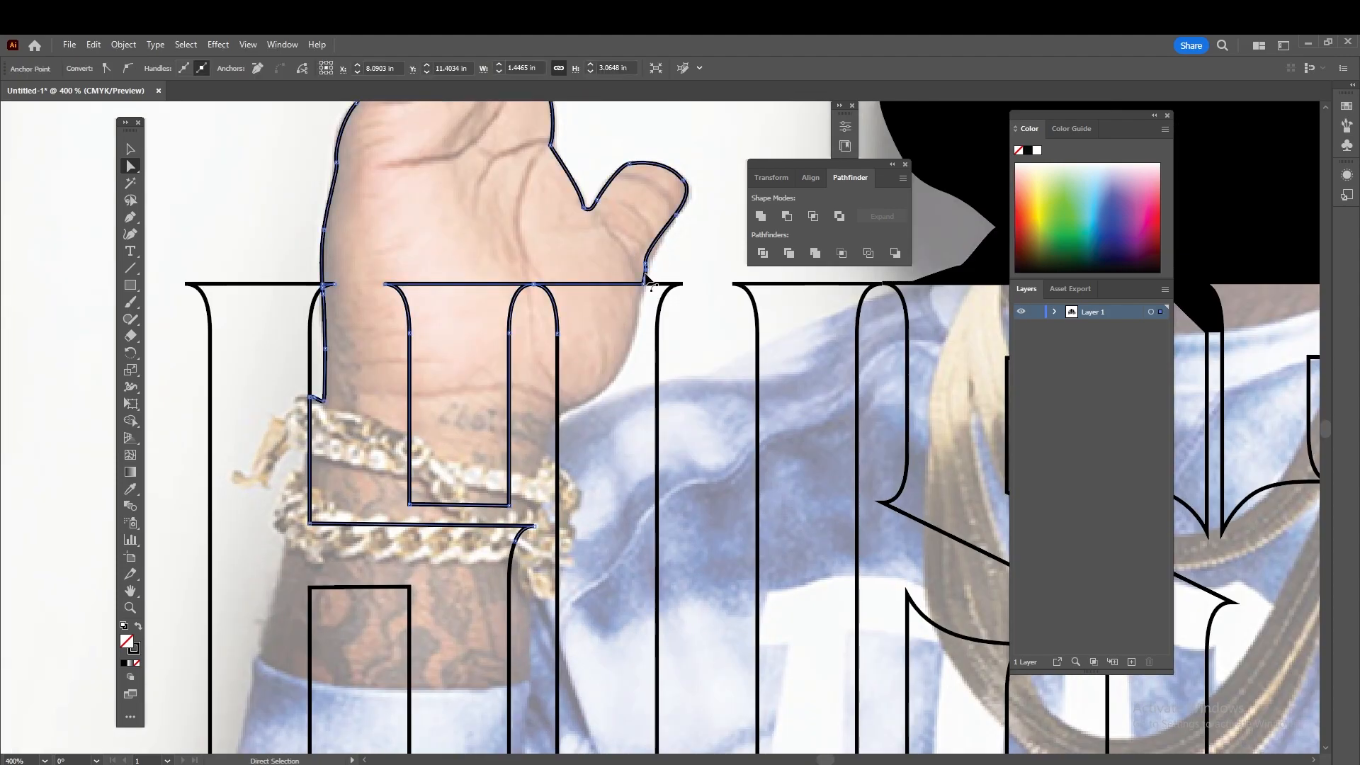
{"action": "left_click_drag", "start_coordinate": [538, 255], "coordinate": [580, 279]}
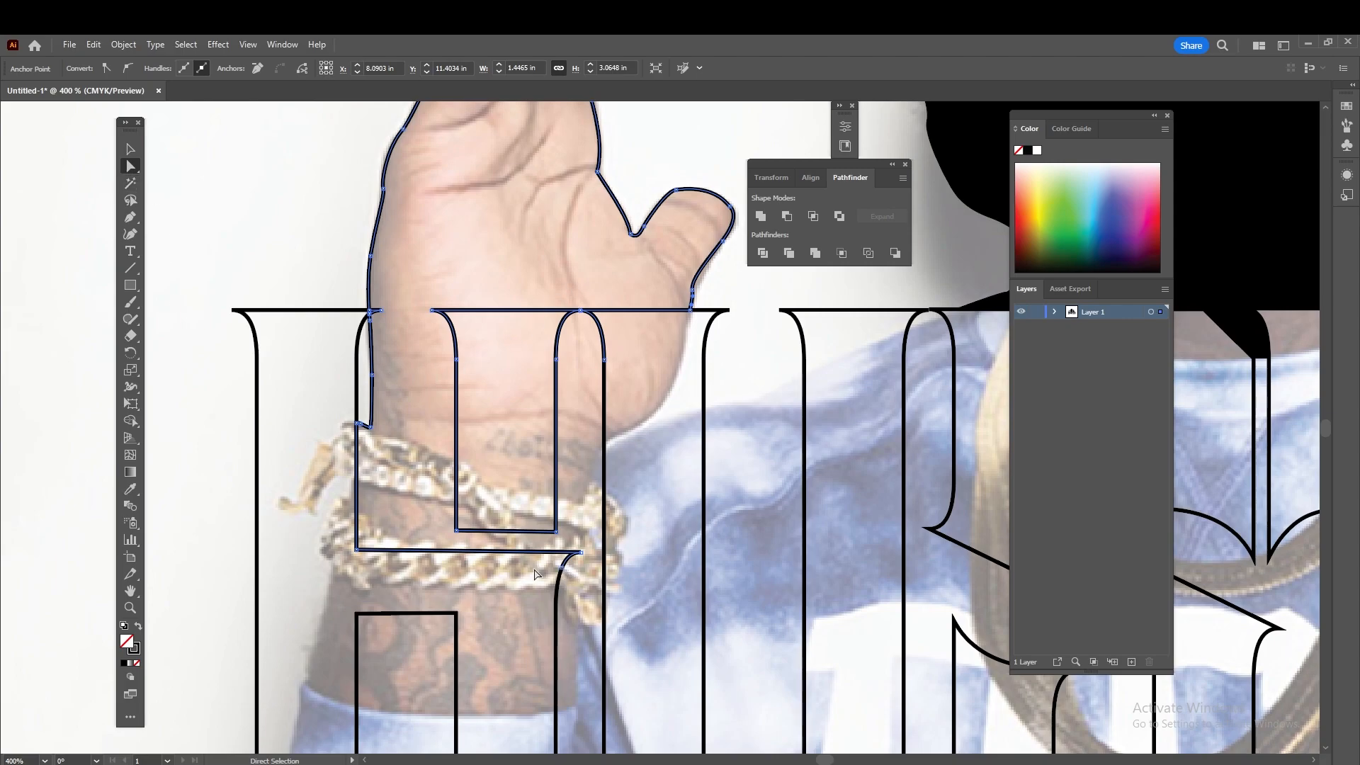
{"action": "left_click", "coordinate": [583, 553]}
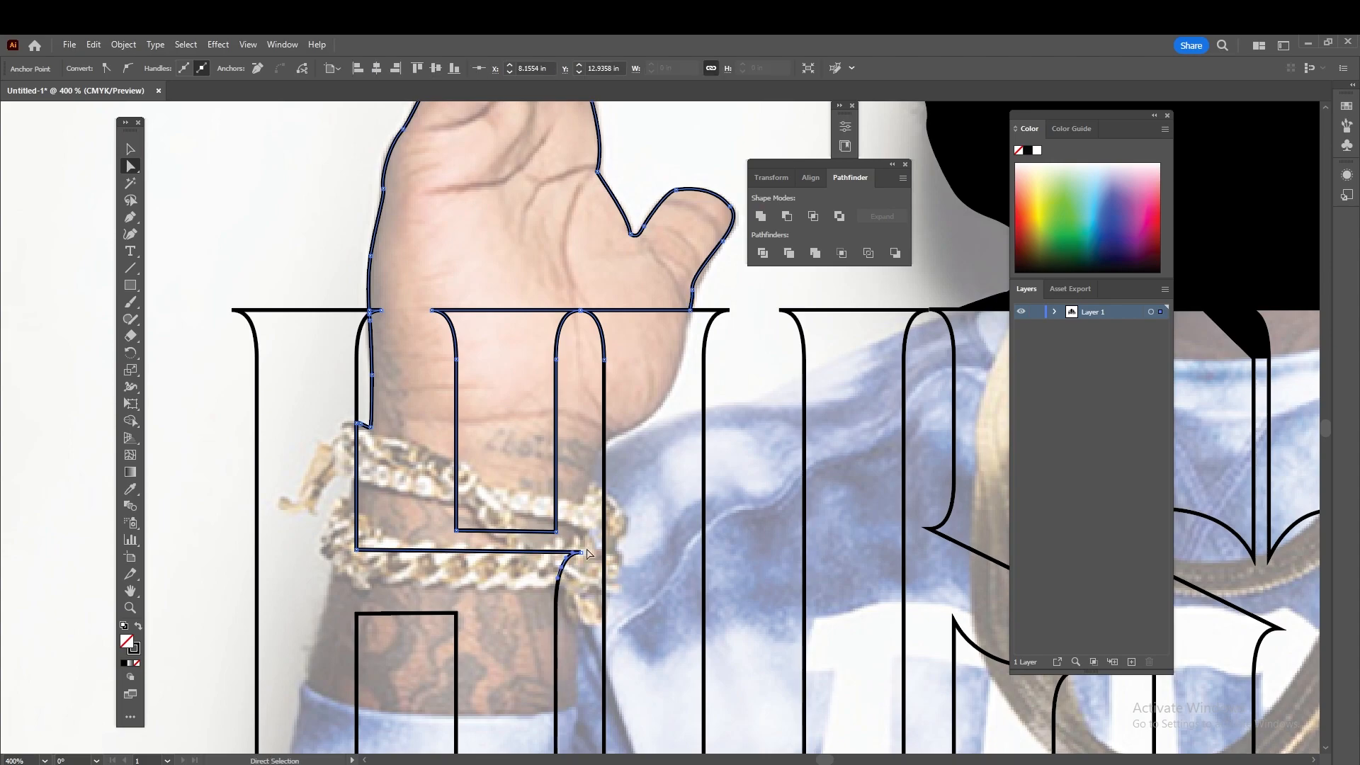
{"action": "left_click", "coordinate": [577, 554]}
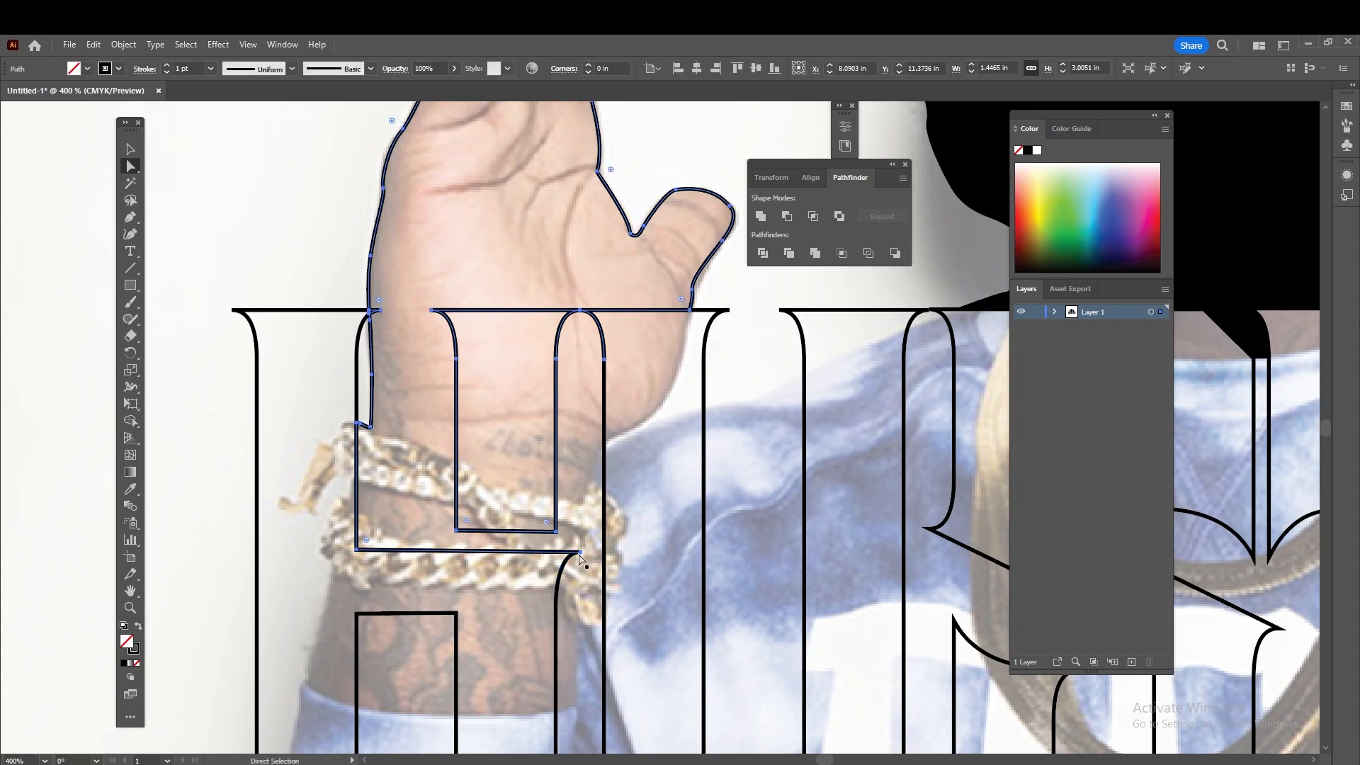
{"action": "left_click", "coordinate": [580, 554]}
{"action": "key", "text": "Delete"}
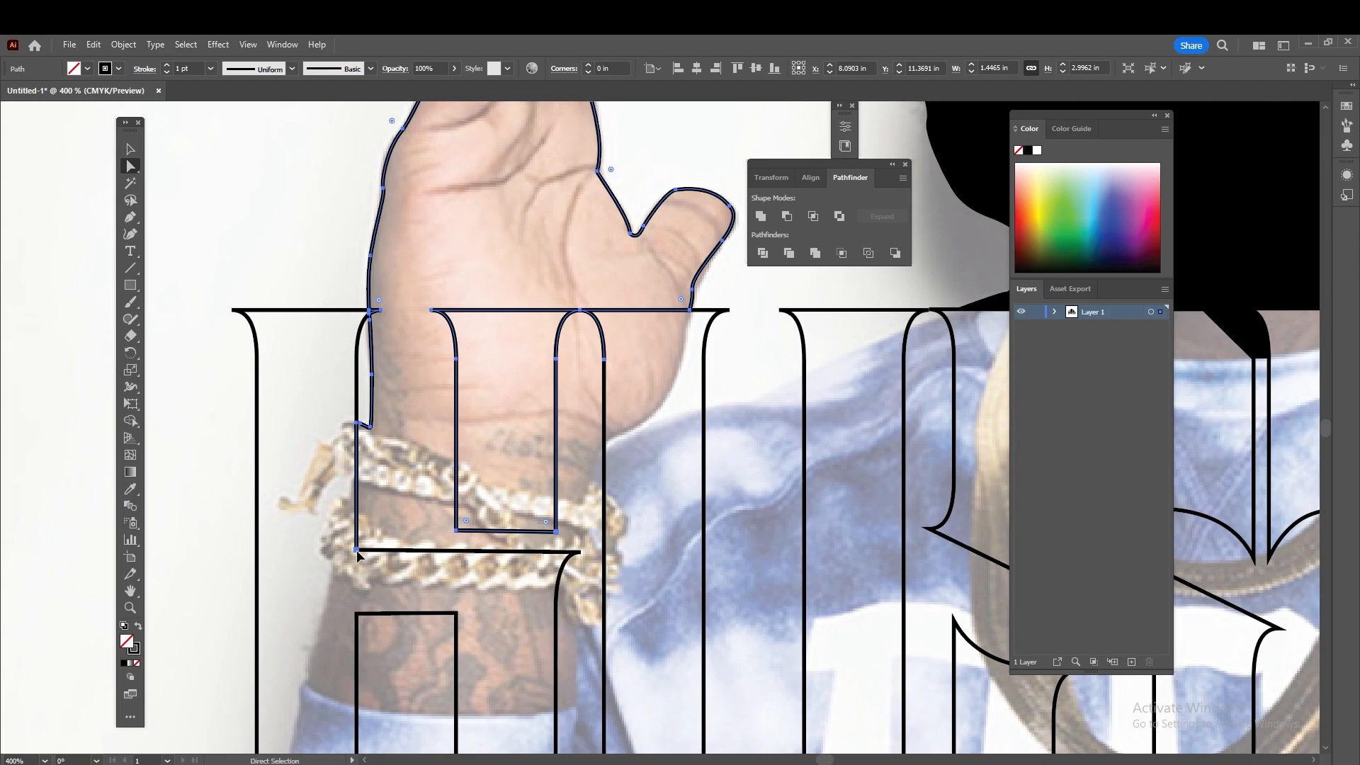
Delete the hand outline's anchors at the H crossbar's inner corner and beside the upper bracelet on the left stem
{"action": "left_click", "coordinate": [353, 549]}
{"action": "key", "text": "Delete"}
{"action": "scroll", "coordinate": [364, 425], "scroll_direction": "up", "scroll_amount": 5}
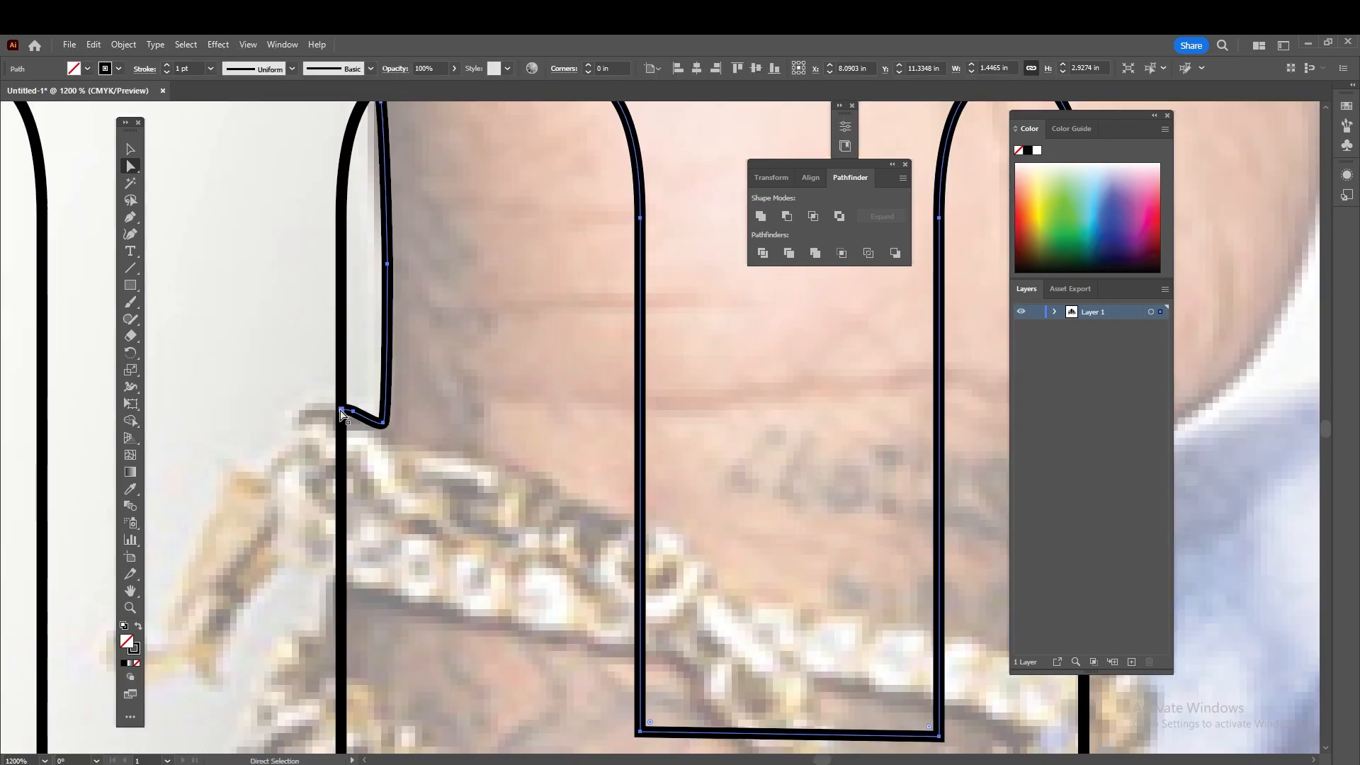
{"action": "left_click", "coordinate": [358, 418]}
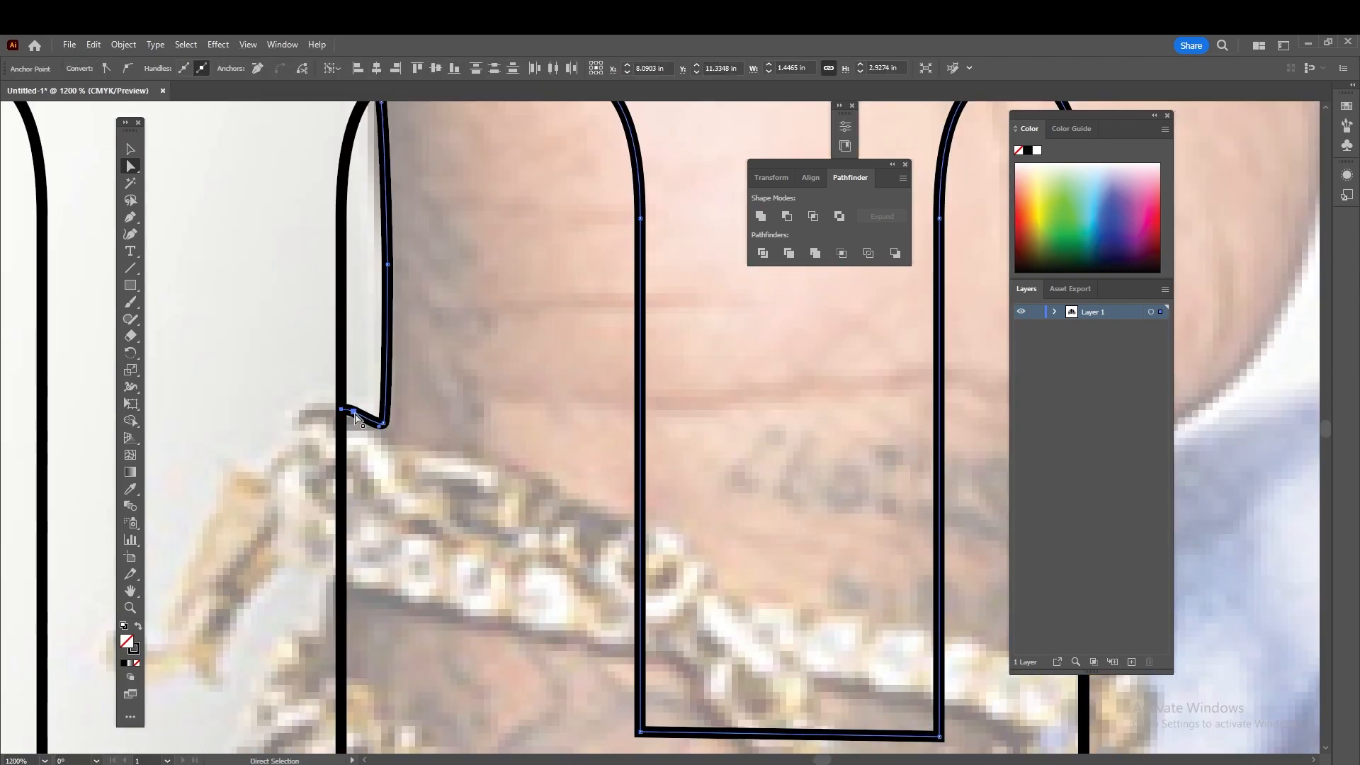
{"action": "key", "text": "Delete"}
Resume the hand outline with the Pen tool from the wrist's left edge, tracing around the upper bracelet's left end
{"action": "key", "text": "p"}
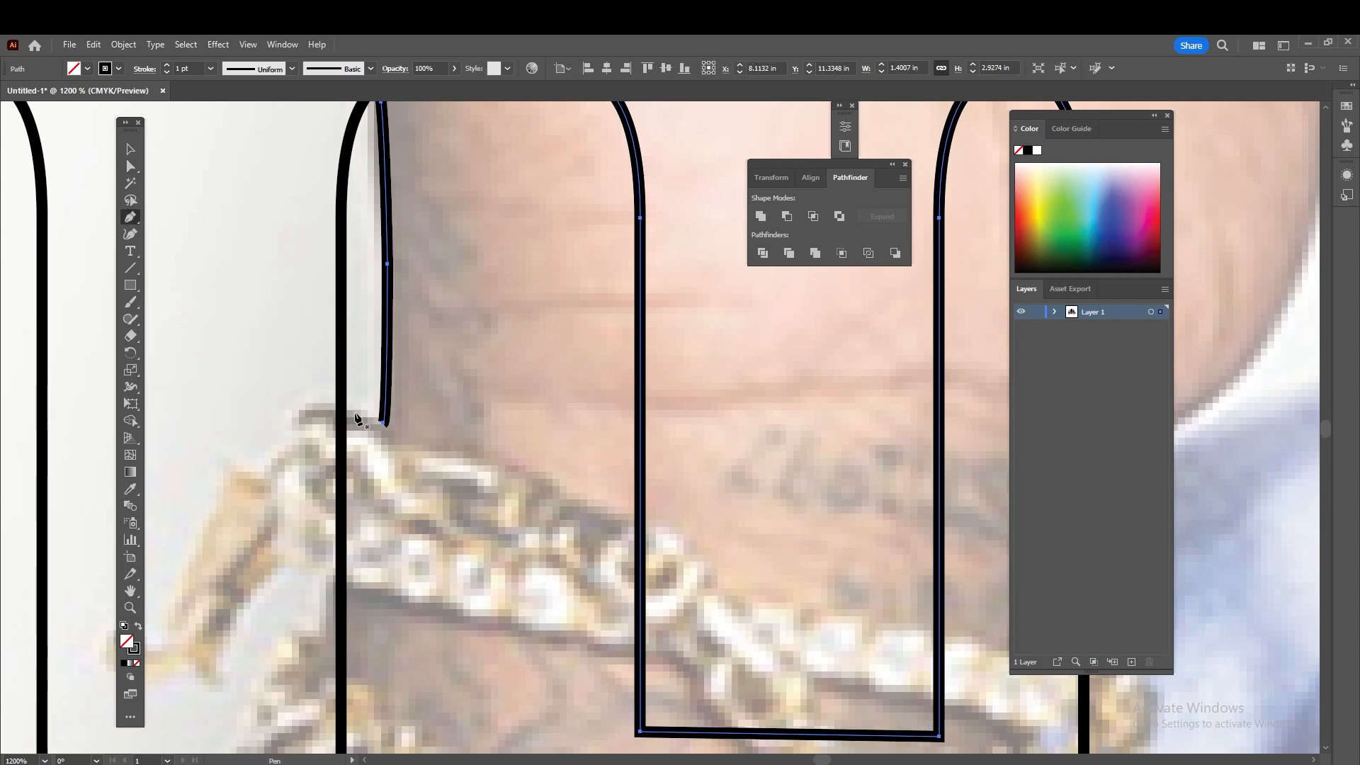
{"action": "left_click", "coordinate": [383, 423]}
{"action": "scroll", "coordinate": [464, 467], "scroll_direction": "down", "scroll_amount": 2}
{"action": "left_click_drag", "start_coordinate": [531, 469], "coordinate": [447, 454]}
{"action": "left_click", "coordinate": [310, 426]}
{"action": "left_click_drag", "start_coordinate": [270, 435], "coordinate": [268, 450]}
{"action": "left_click", "coordinate": [283, 498]}
{"action": "left_click_drag", "start_coordinate": [296, 505], "coordinate": [313, 513]}
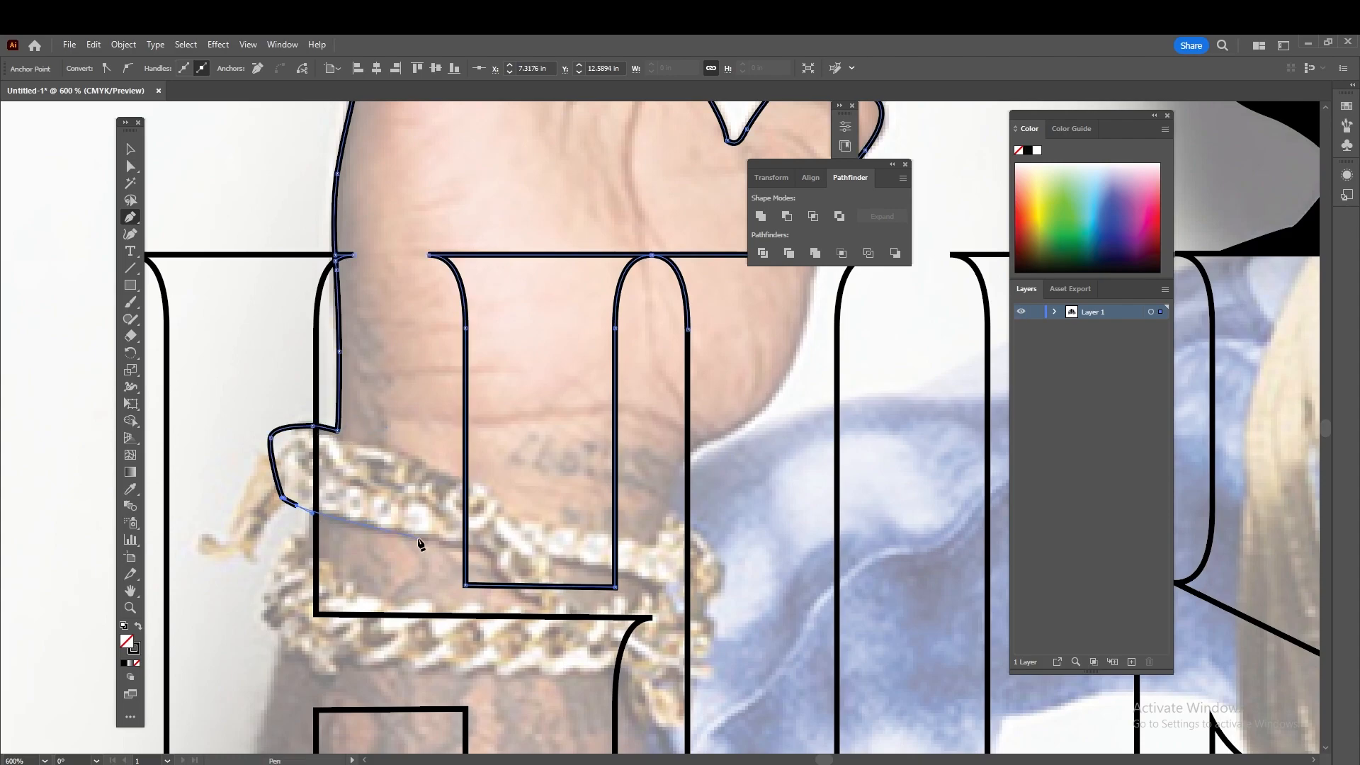
Continue the hand outline along the upper bracelet's lower edge and around its right end
{"action": "left_click_drag", "start_coordinate": [405, 532], "coordinate": [472, 549]}
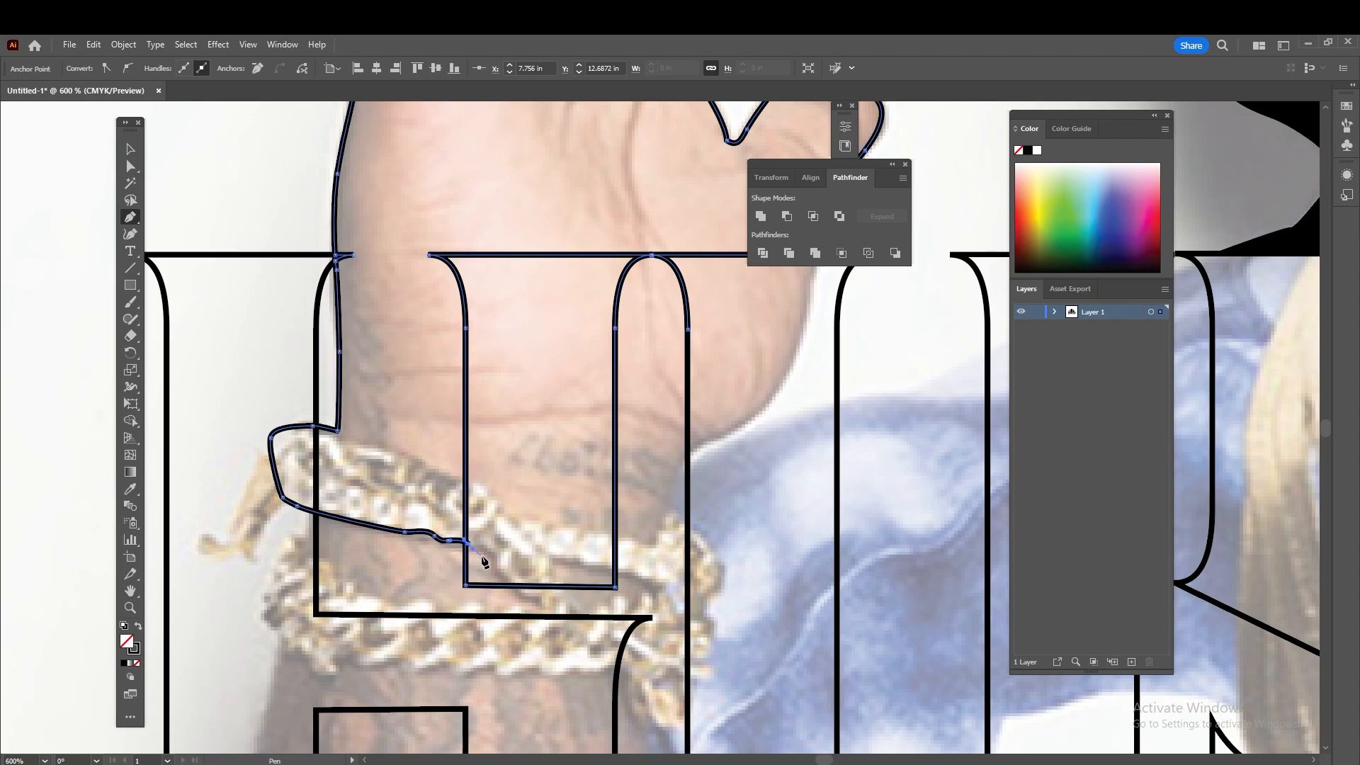
{"action": "left_click", "coordinate": [508, 572]}
{"action": "left_click_drag", "start_coordinate": [633, 529], "coordinate": [486, 568]}
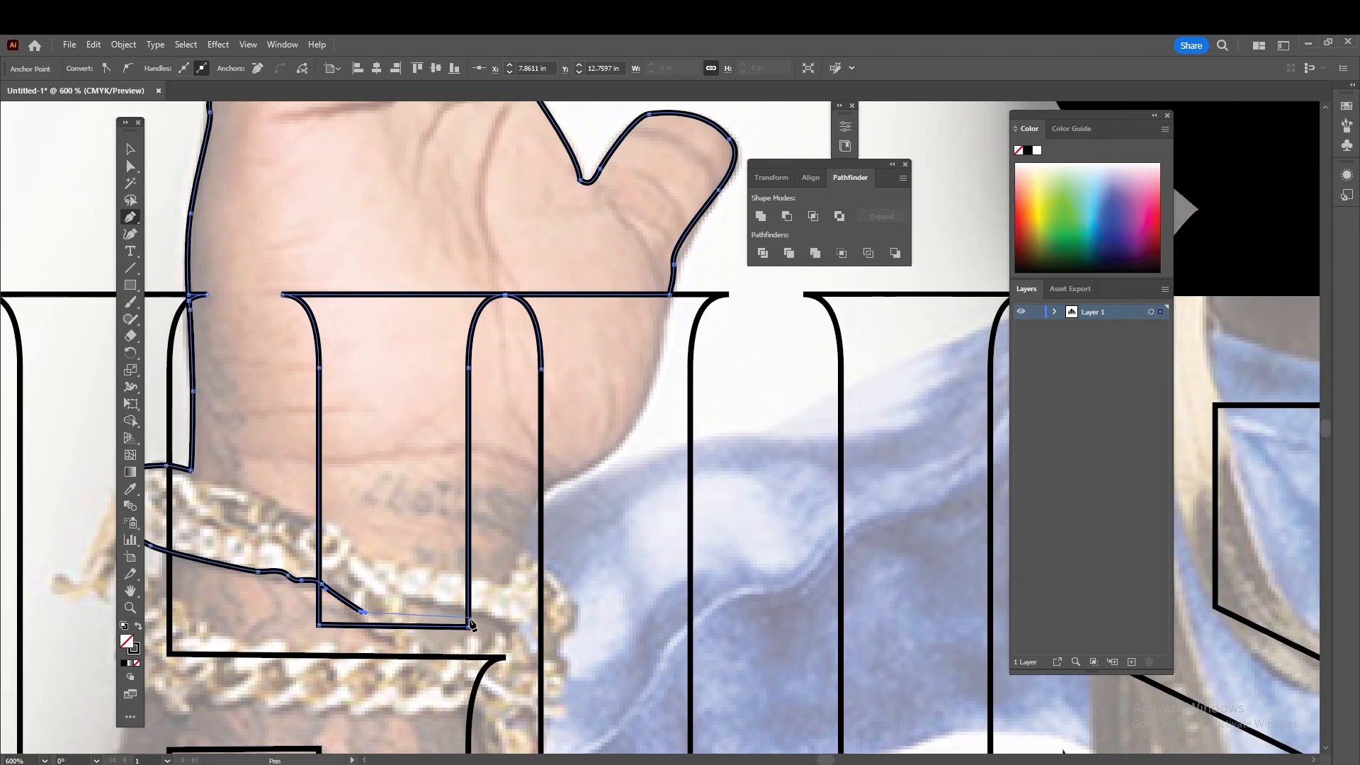
{"action": "left_click_drag", "start_coordinate": [392, 637], "coordinate": [473, 653]}
{"action": "left_click", "coordinate": [509, 644]}
{"action": "left_click", "coordinate": [540, 628]}
{"action": "left_click", "coordinate": [561, 641]}
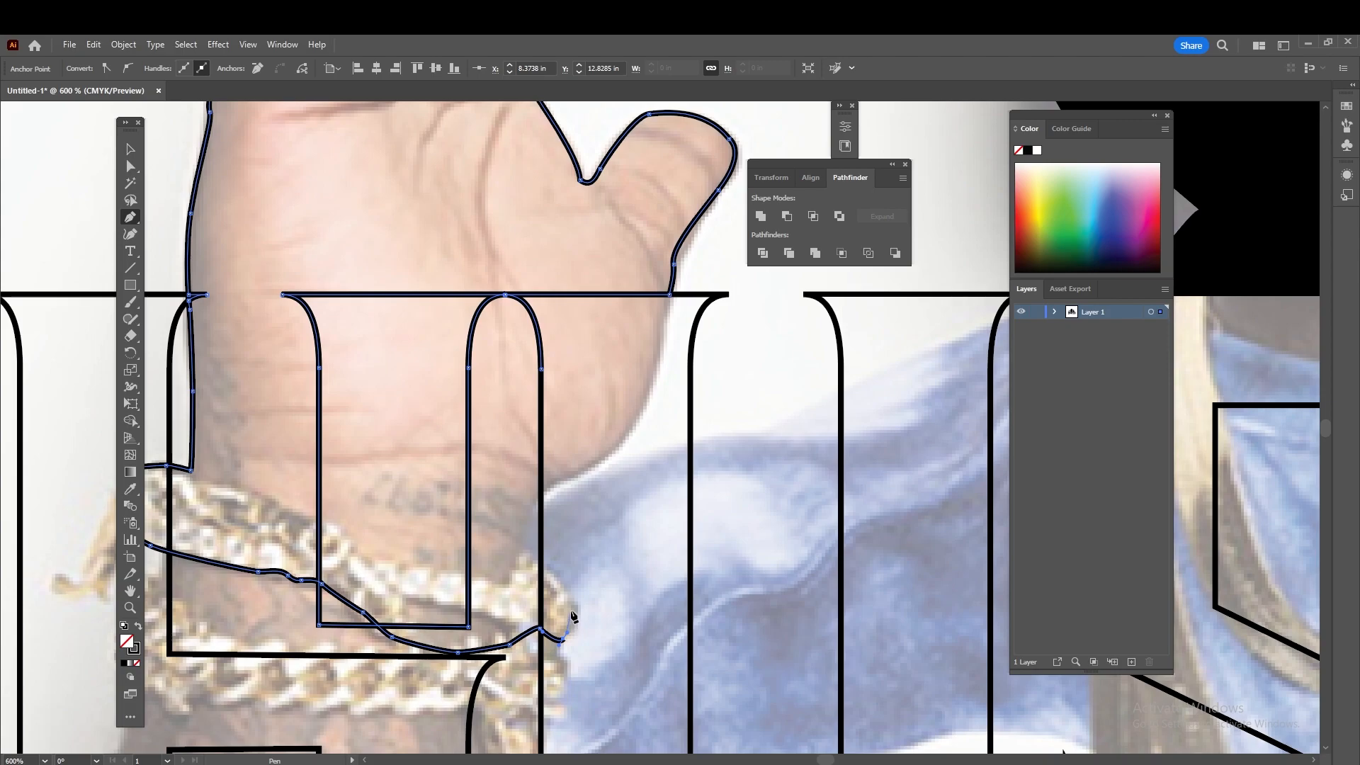
{"action": "left_click_drag", "start_coordinate": [572, 600], "coordinate": [564, 592]}
Trace the right side of the wrist and palm, closing the hand outline where the thumb side meets the lettering's top edge
{"action": "scroll", "coordinate": [569, 561], "scroll_direction": "down", "scroll_amount": 3}
{"action": "scroll", "coordinate": [604, 569], "scroll_direction": "up", "scroll_amount": 1}
{"action": "scroll", "coordinate": [604, 573], "scroll_direction": "up", "scroll_amount": 2}
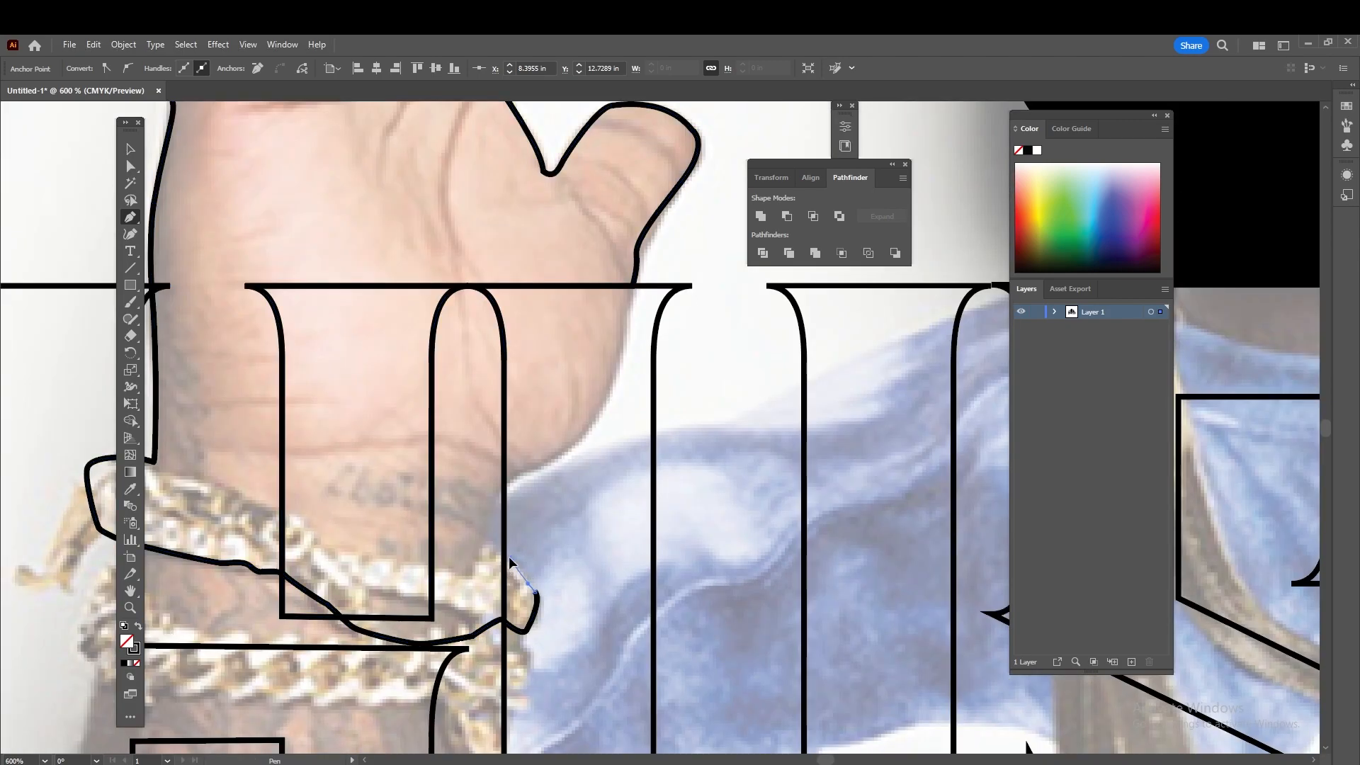
{"action": "left_click_drag", "start_coordinate": [486, 531], "coordinate": [497, 487]}
{"action": "left_click", "coordinate": [530, 469]}
{"action": "left_click_drag", "start_coordinate": [621, 354], "coordinate": [622, 278]}
{"action": "key", "text": "ctrl+z"}
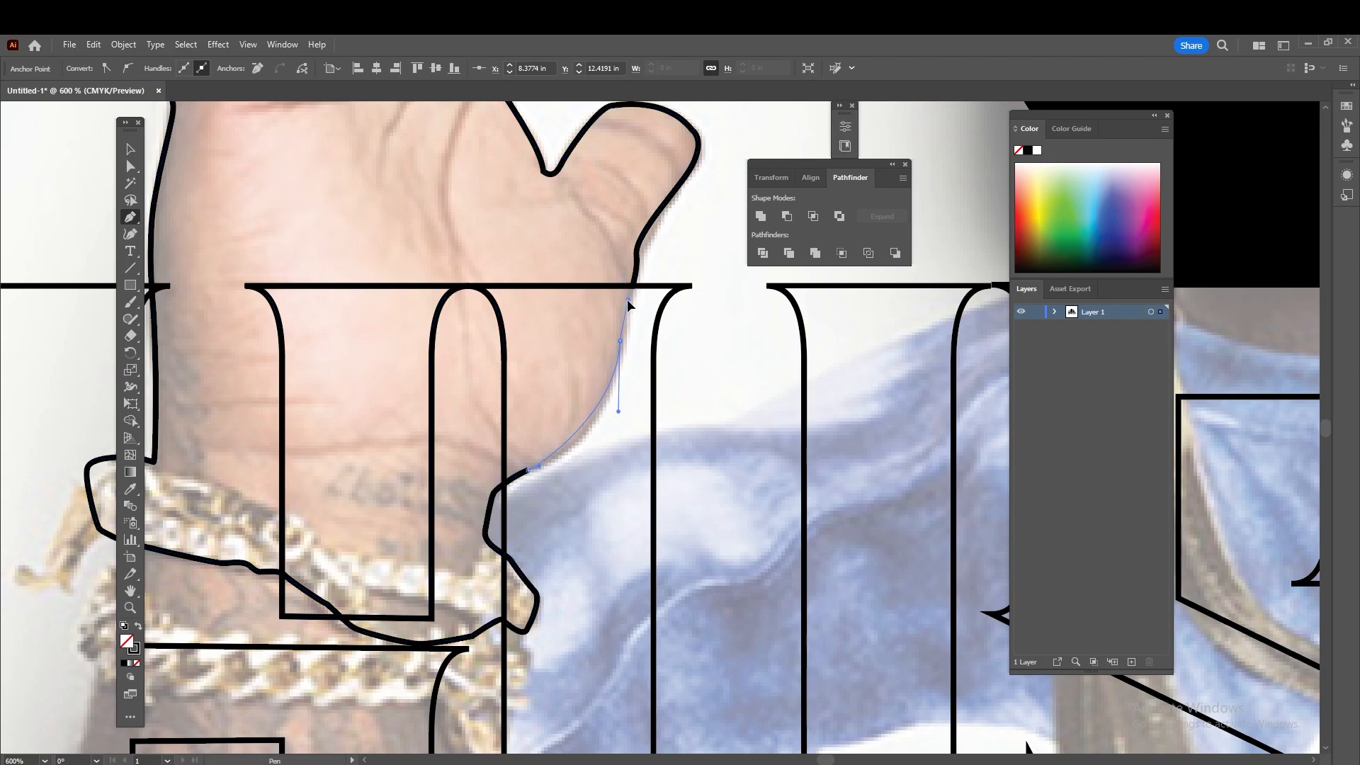
{"action": "left_click", "coordinate": [632, 288]}
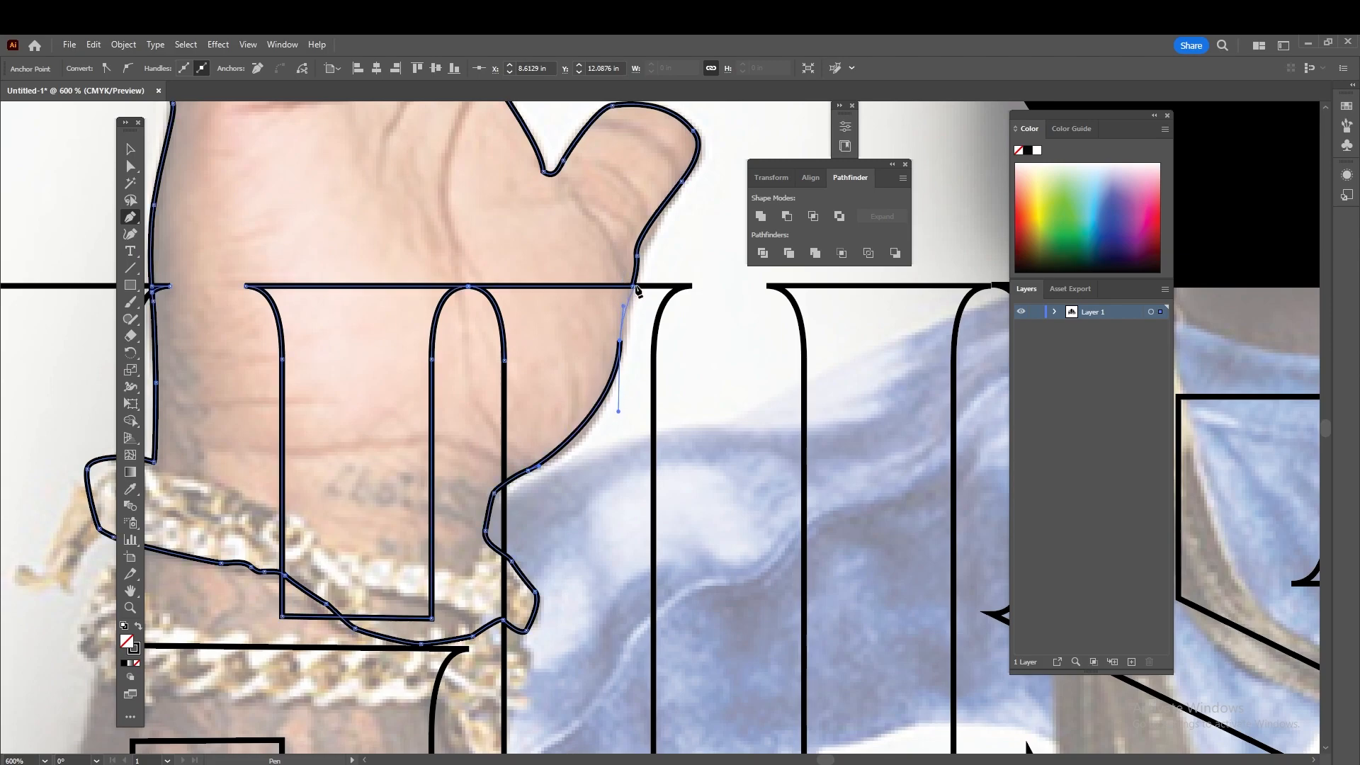
{"action": "left_click", "coordinate": [633, 286]}
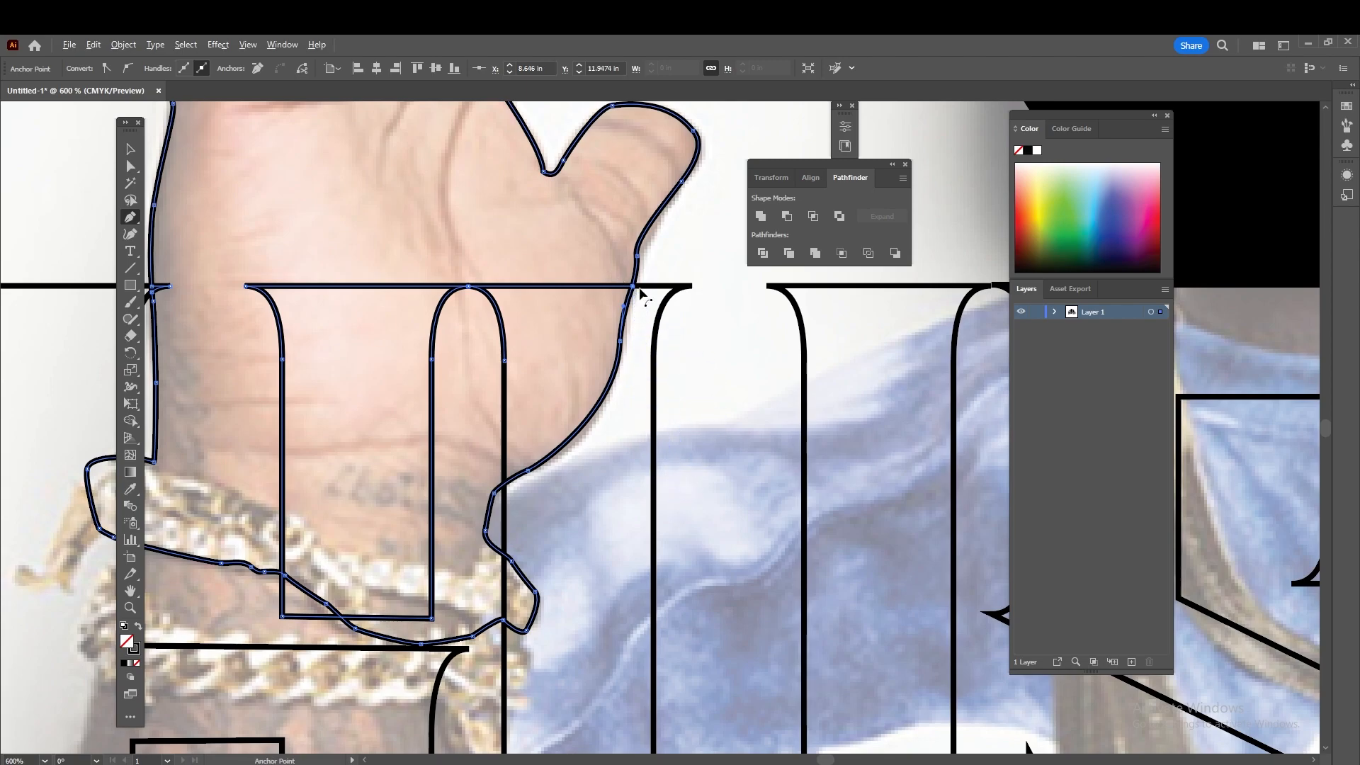
{"action": "scroll", "coordinate": [646, 294], "scroll_direction": "up", "scroll_amount": 4}
{"action": "key", "text": "ctrl+z"}
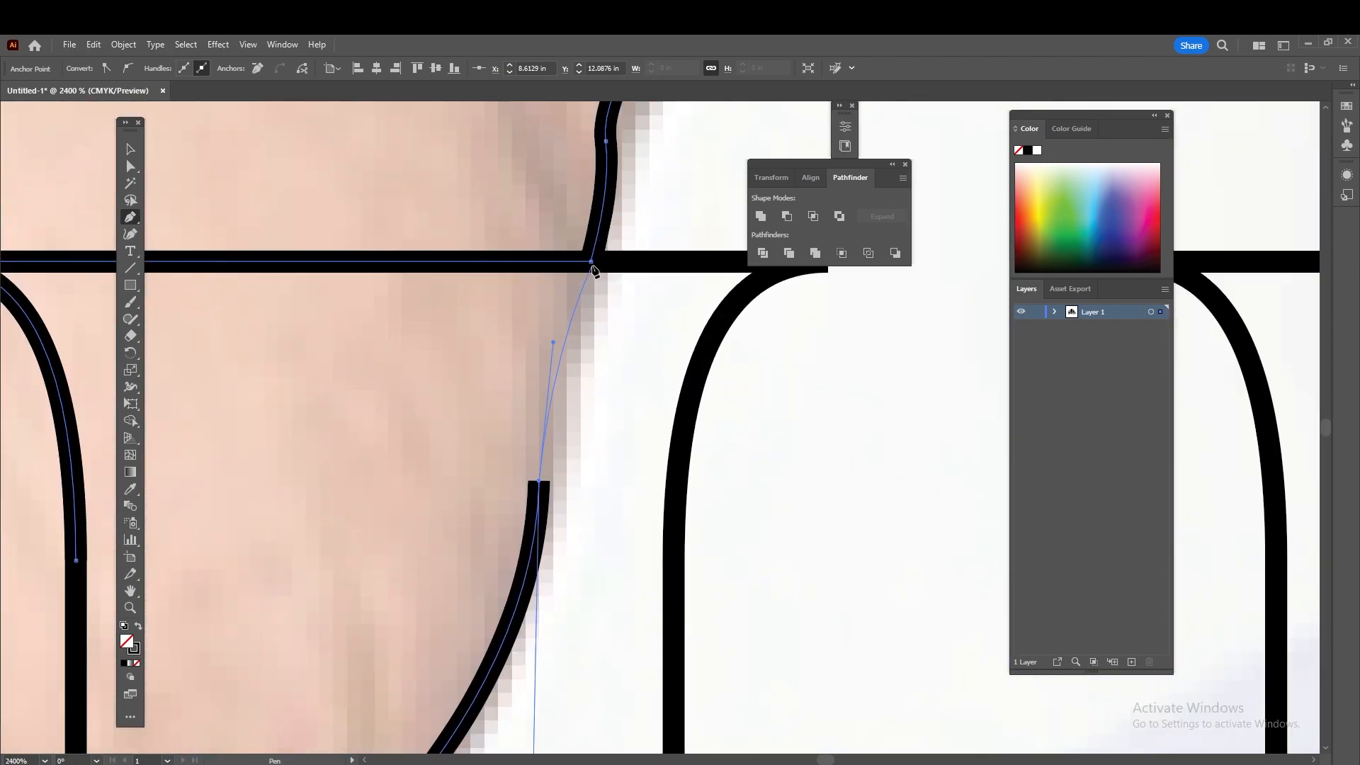
{"action": "left_click", "coordinate": [591, 262]}
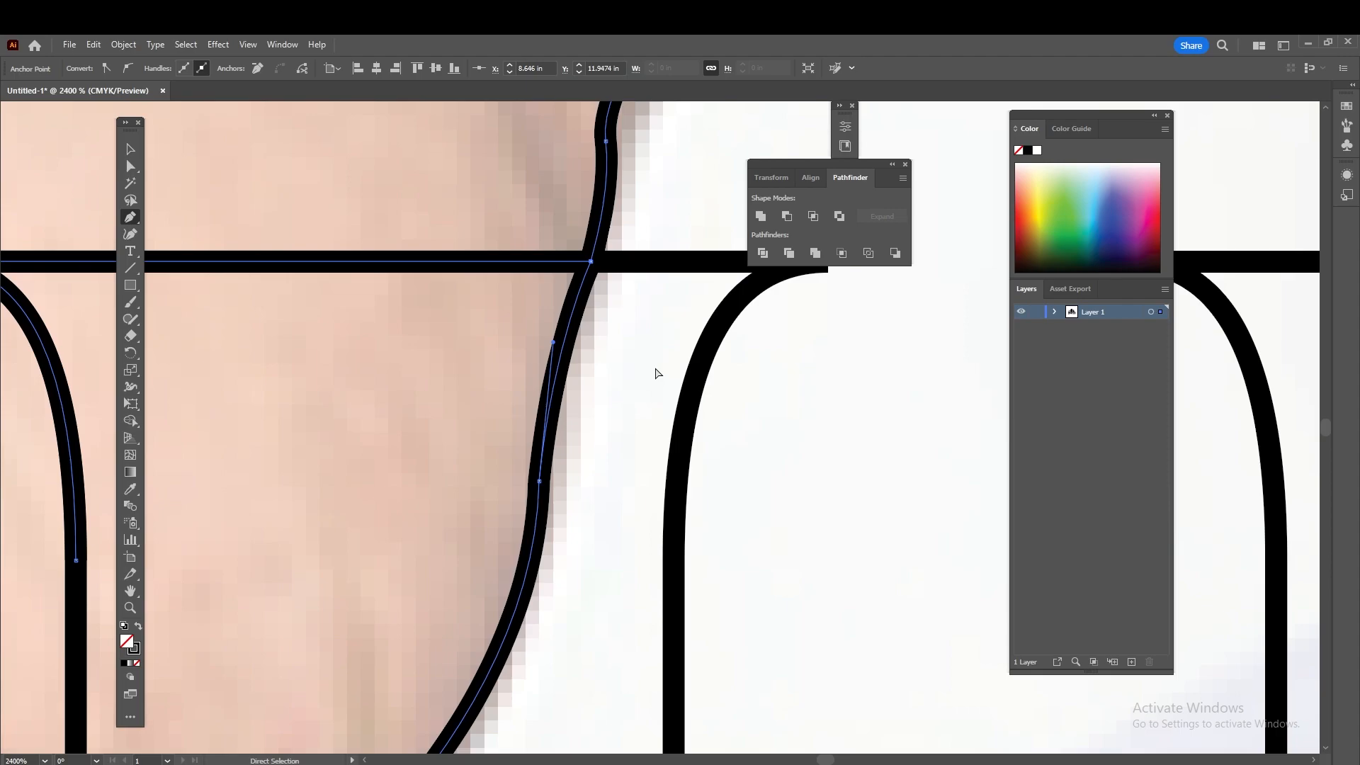
{"action": "left_click", "coordinate": [653, 369], "text": "ctrl"}
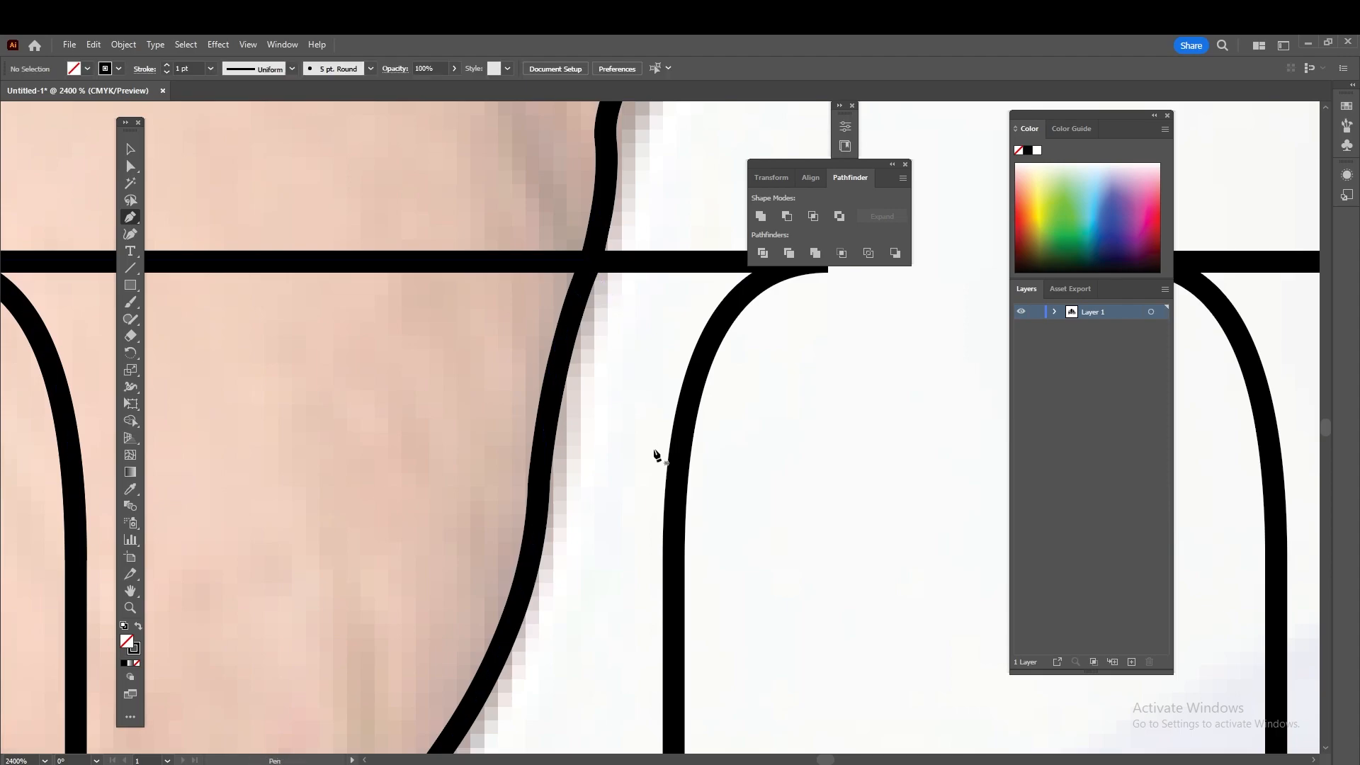
Fill all the lettering and the left hand outline with solid black
{"action": "scroll", "coordinate": [614, 429], "scroll_direction": "down", "scroll_amount": 6}
{"action": "scroll", "coordinate": [624, 447], "scroll_direction": "down", "scroll_amount": 1}
{"action": "key", "text": "v"}
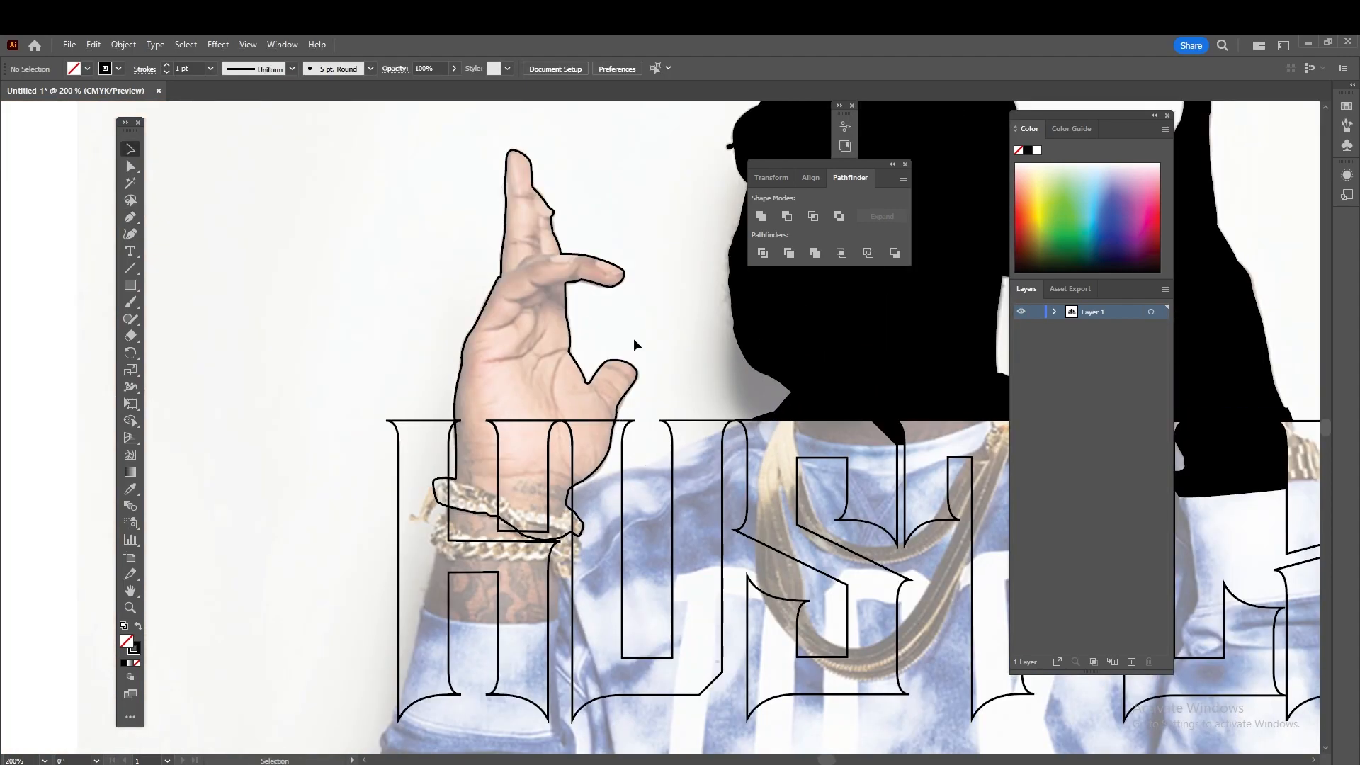
{"action": "left_click_drag", "start_coordinate": [629, 365], "coordinate": [549, 313]}
{"action": "key", "text": "ctrl+z"}
{"action": "left_click_drag", "start_coordinate": [673, 398], "coordinate": [479, 368]}
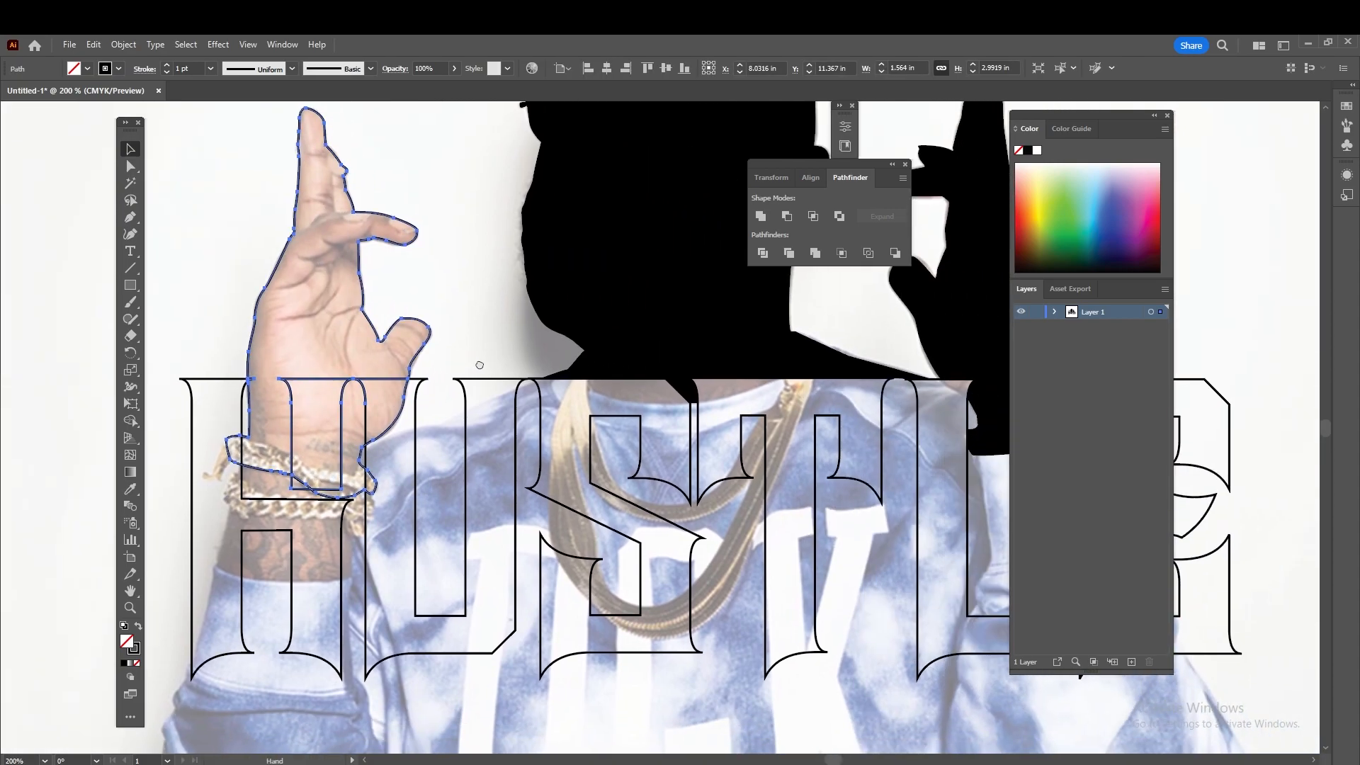
{"action": "left_click", "coordinate": [488, 358]}
{"action": "scroll", "coordinate": [478, 370], "scroll_direction": "down", "scroll_amount": 1}
{"action": "scroll", "coordinate": [510, 362], "scroll_direction": "right", "scroll_amount": 2}
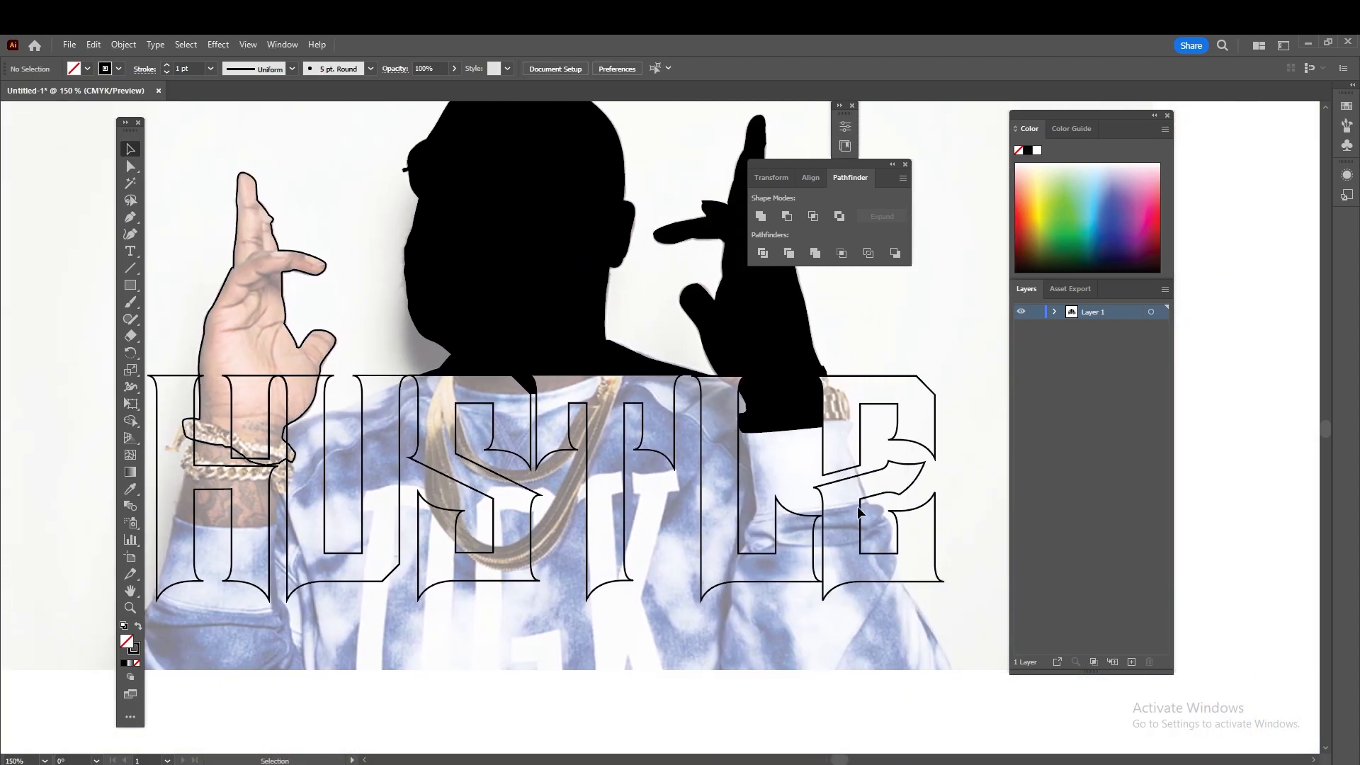
{"action": "key", "text": "ctrl+a"}
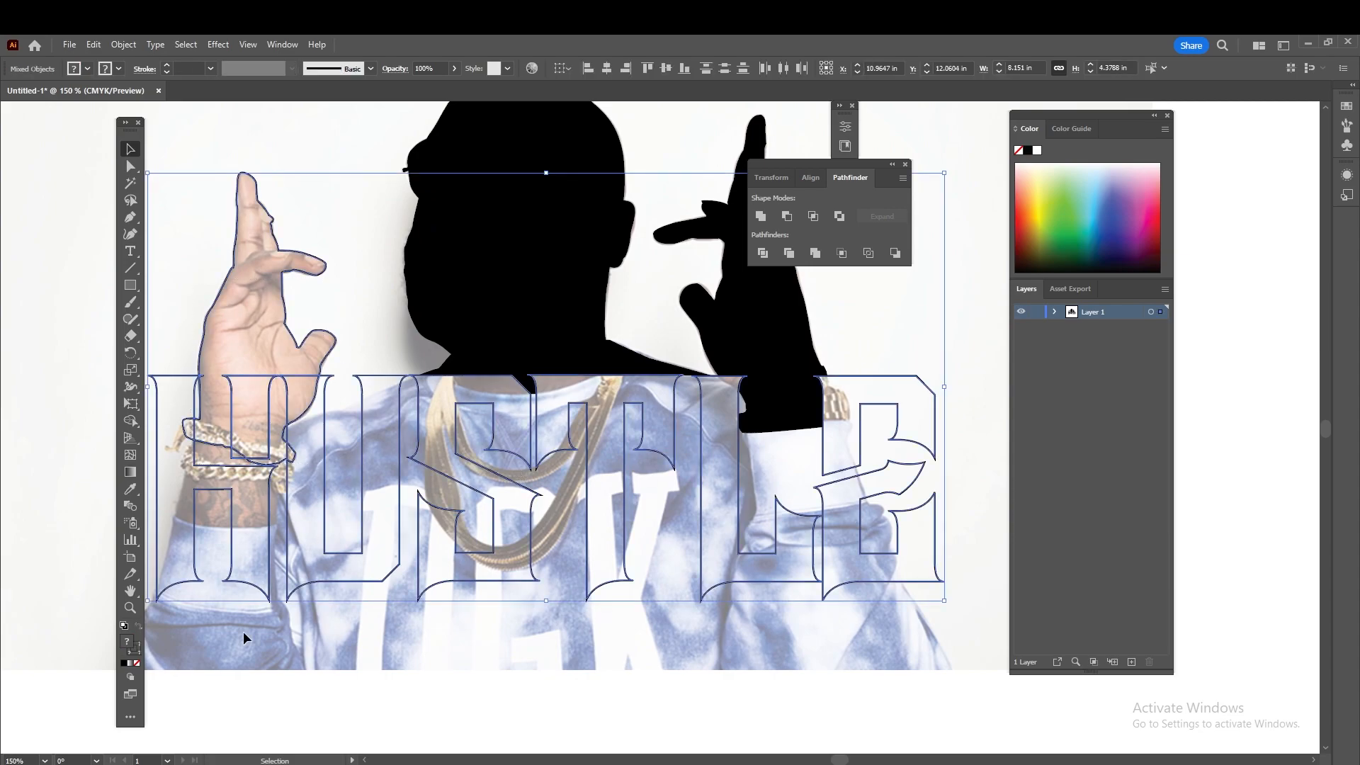
{"action": "left_click", "coordinate": [125, 666]}
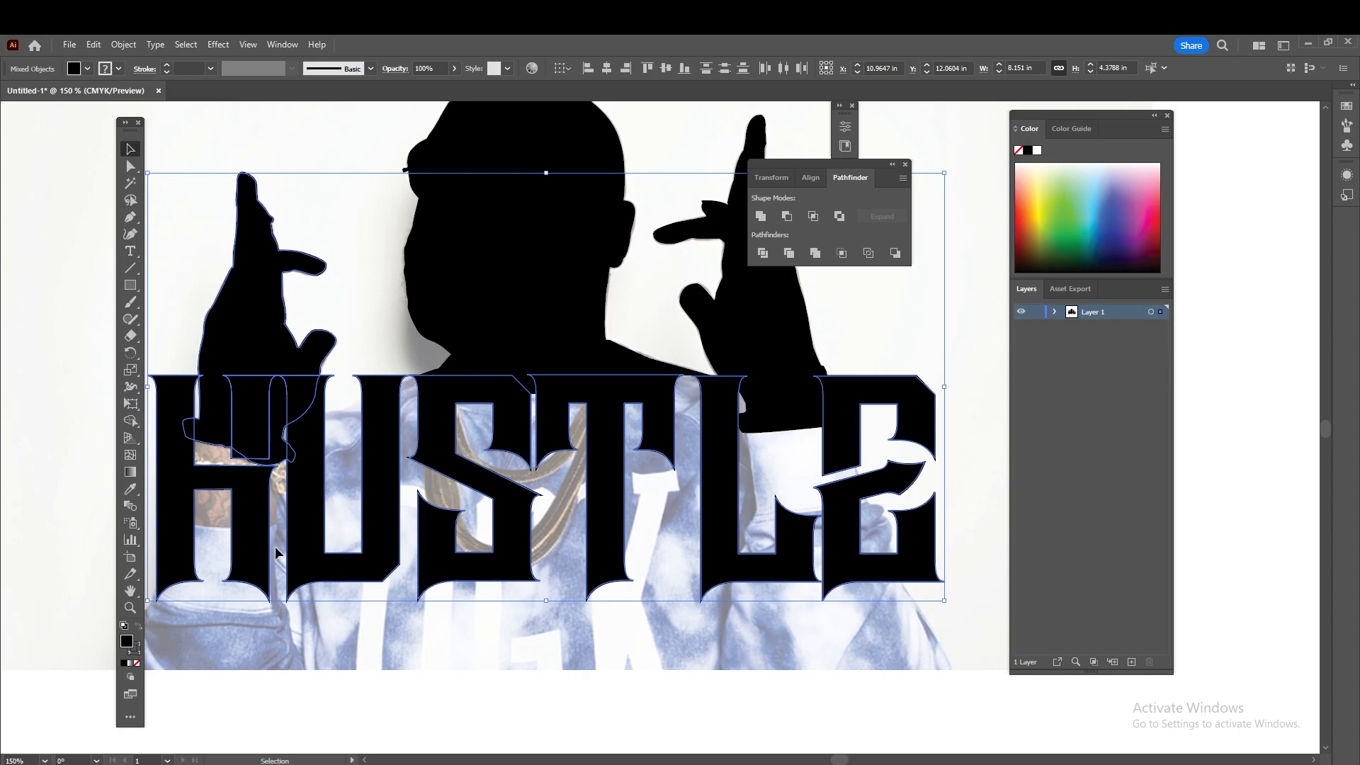
With the Shape Builder, remove the hand area filling the gap between the H and the U from the selected artwork
{"action": "left_click_drag", "start_coordinate": [932, 632], "coordinate": [161, 236]}
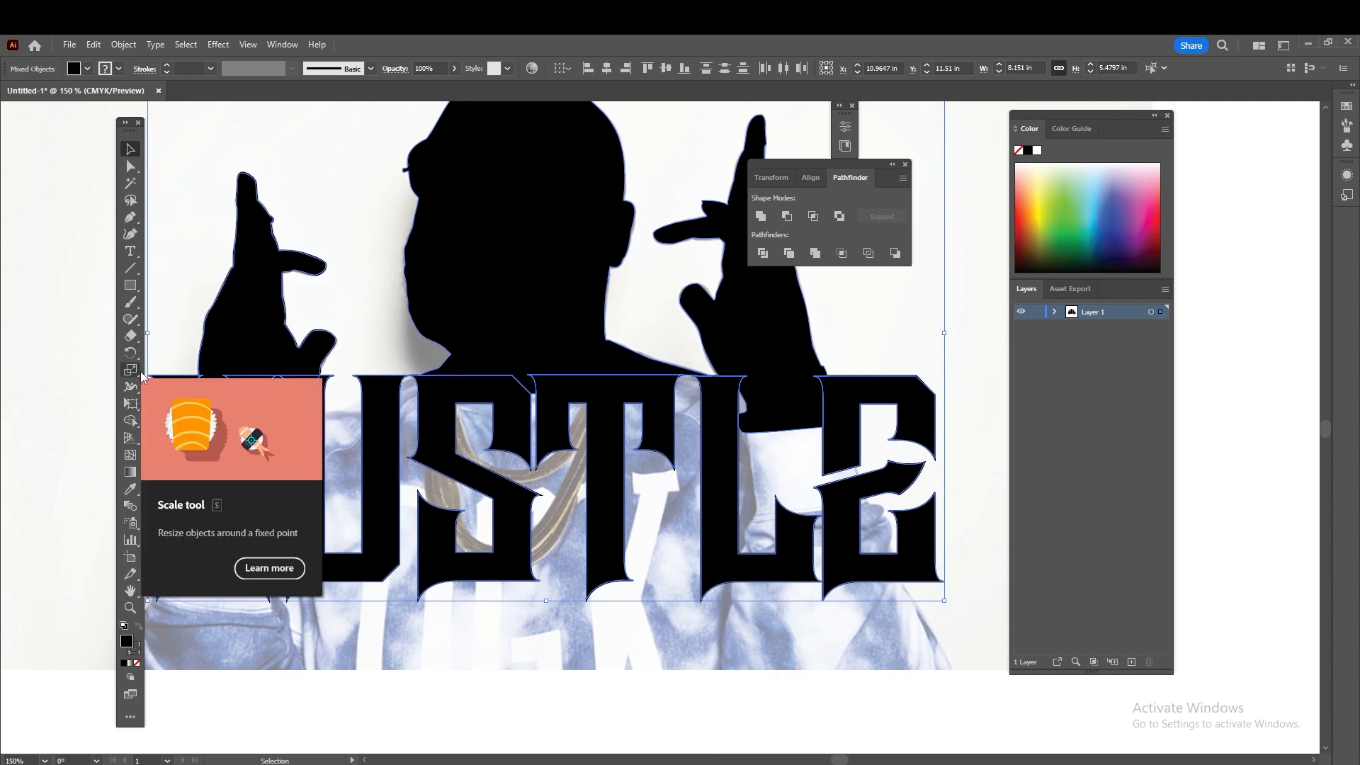
{"action": "left_click", "coordinate": [132, 421]}
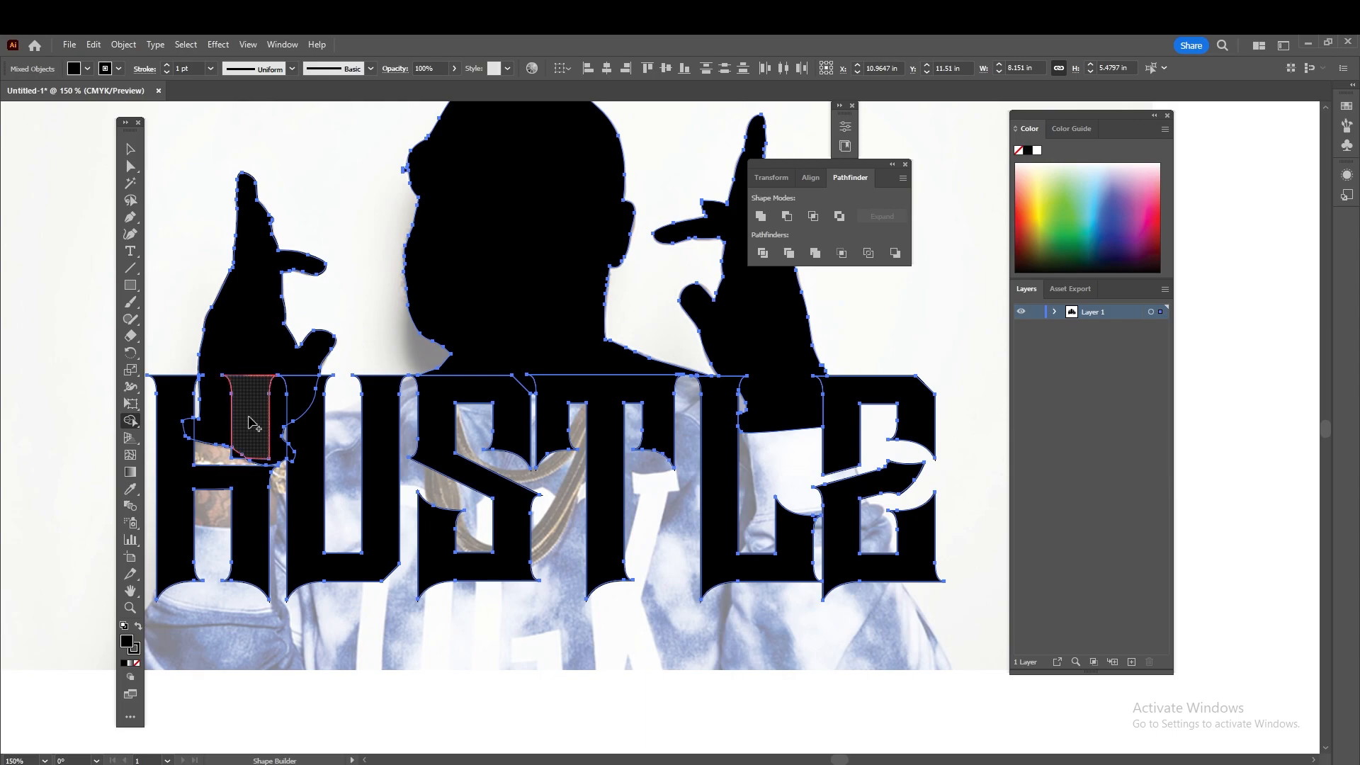
{"action": "left_click", "coordinate": [237, 454], "text": "alt"}
{"action": "scroll", "coordinate": [233, 442], "scroll_direction": "up", "scroll_amount": 6}
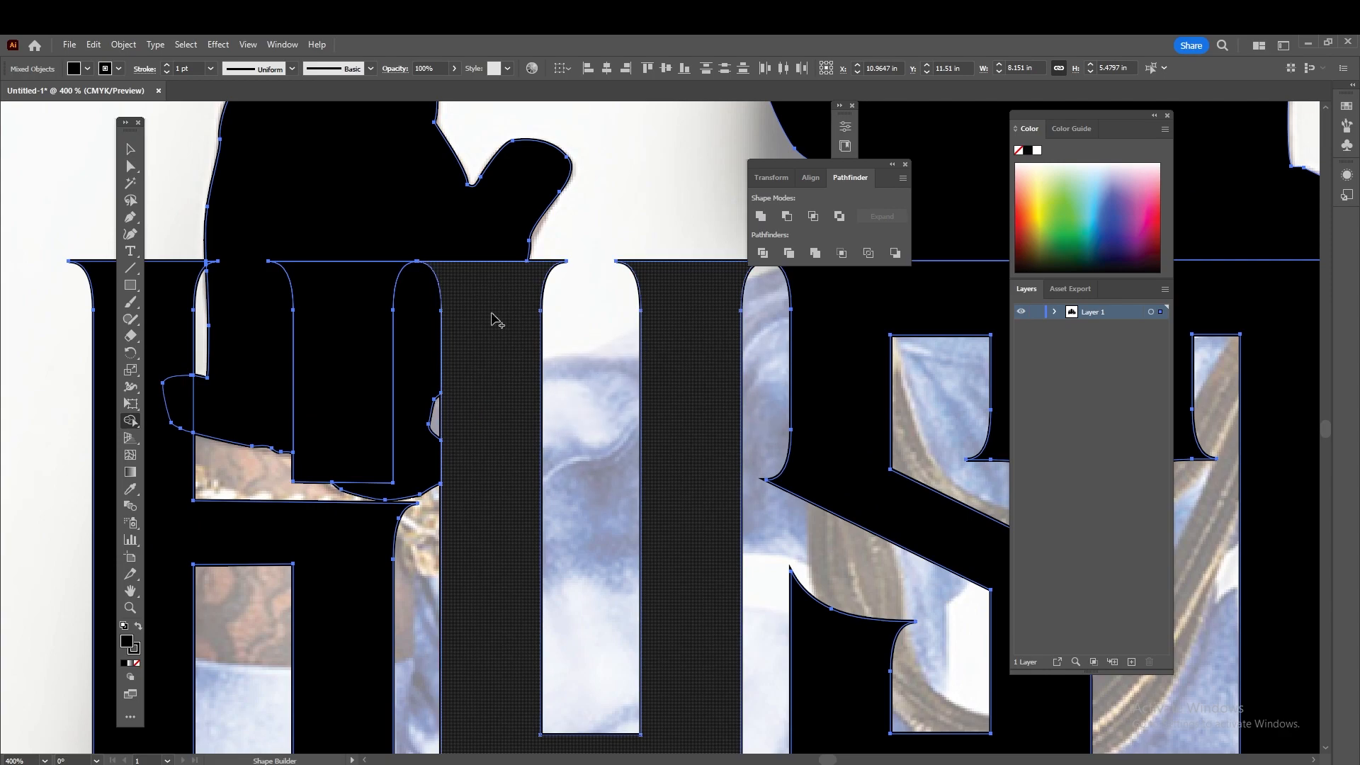
{"action": "left_click", "coordinate": [471, 492]}
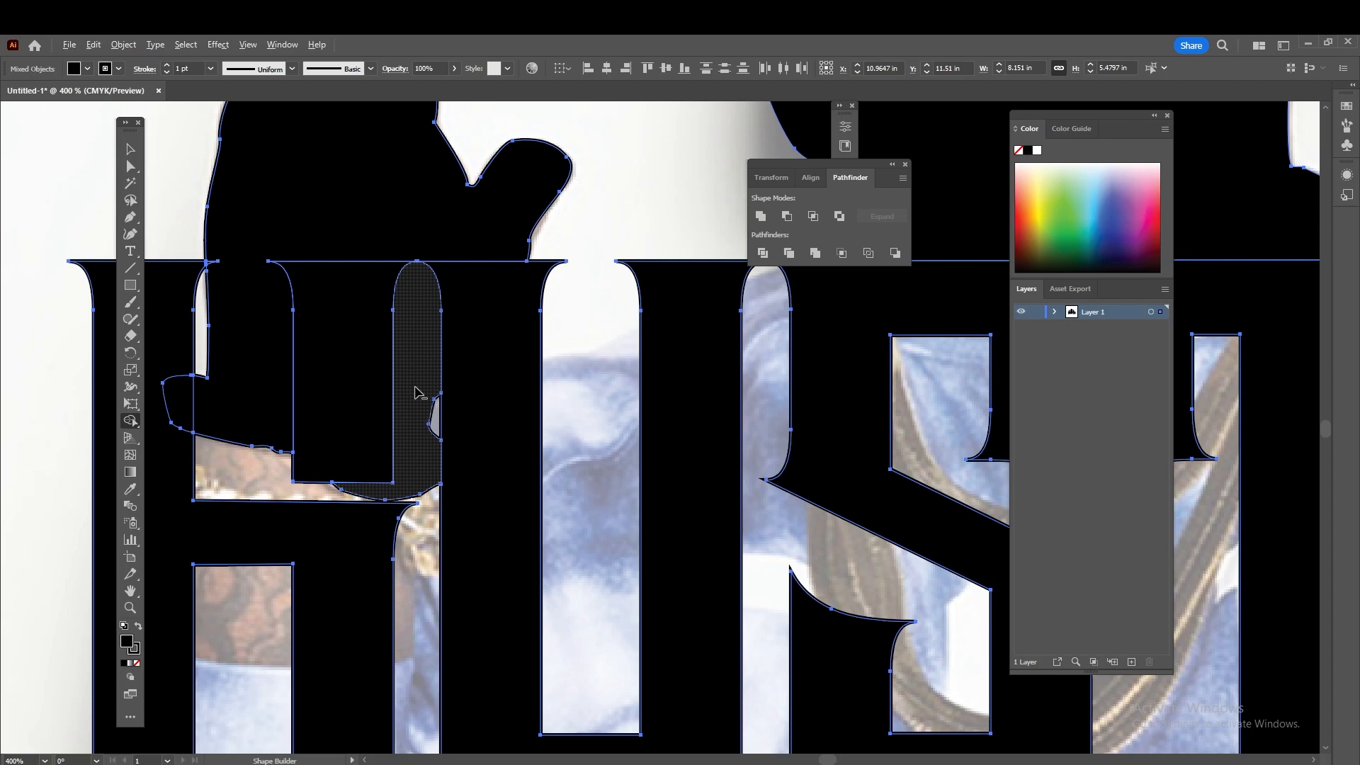
{"action": "left_click", "coordinate": [418, 418], "text": "alt"}
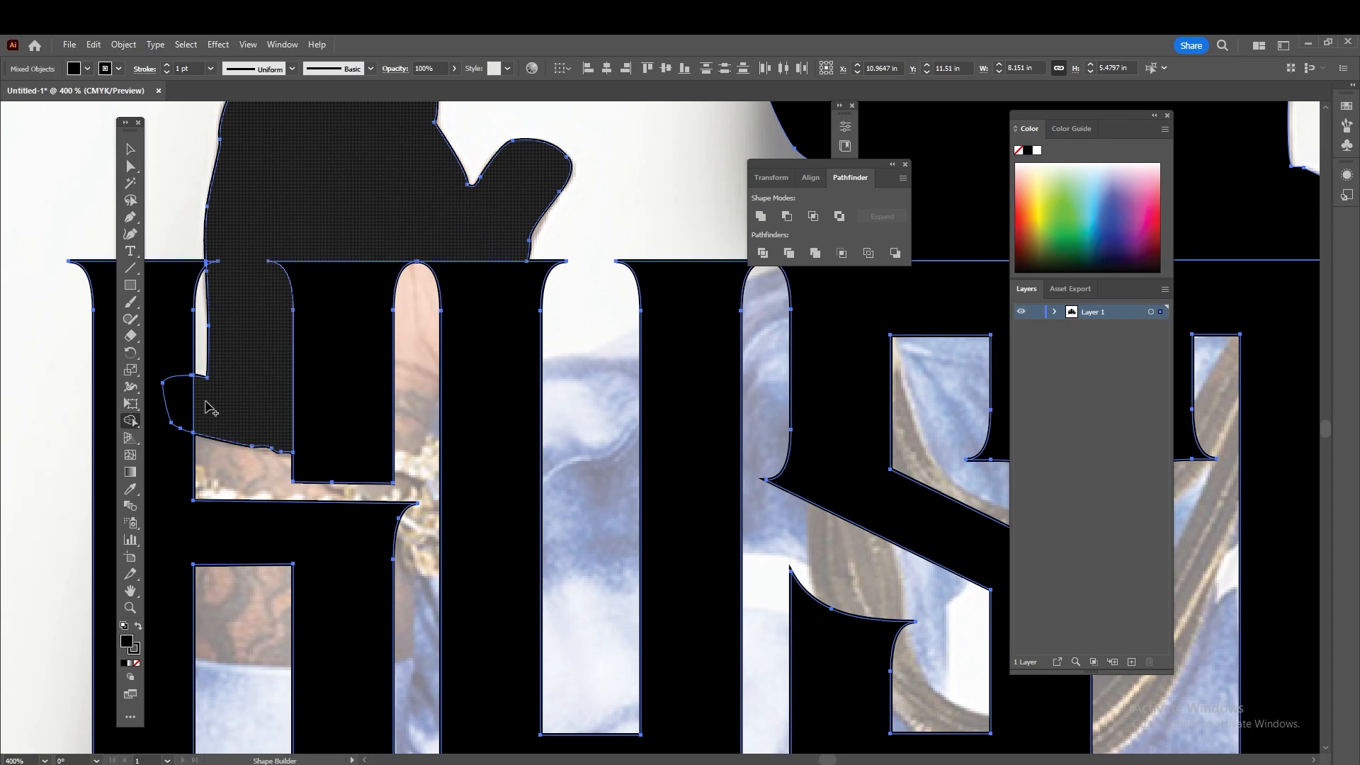
Merge the bracelet's overlapping left end into the H's left stem with the Shape Builder, and deselect the artwork
{"action": "left_click_drag", "start_coordinate": [260, 398], "coordinate": [449, 414]}
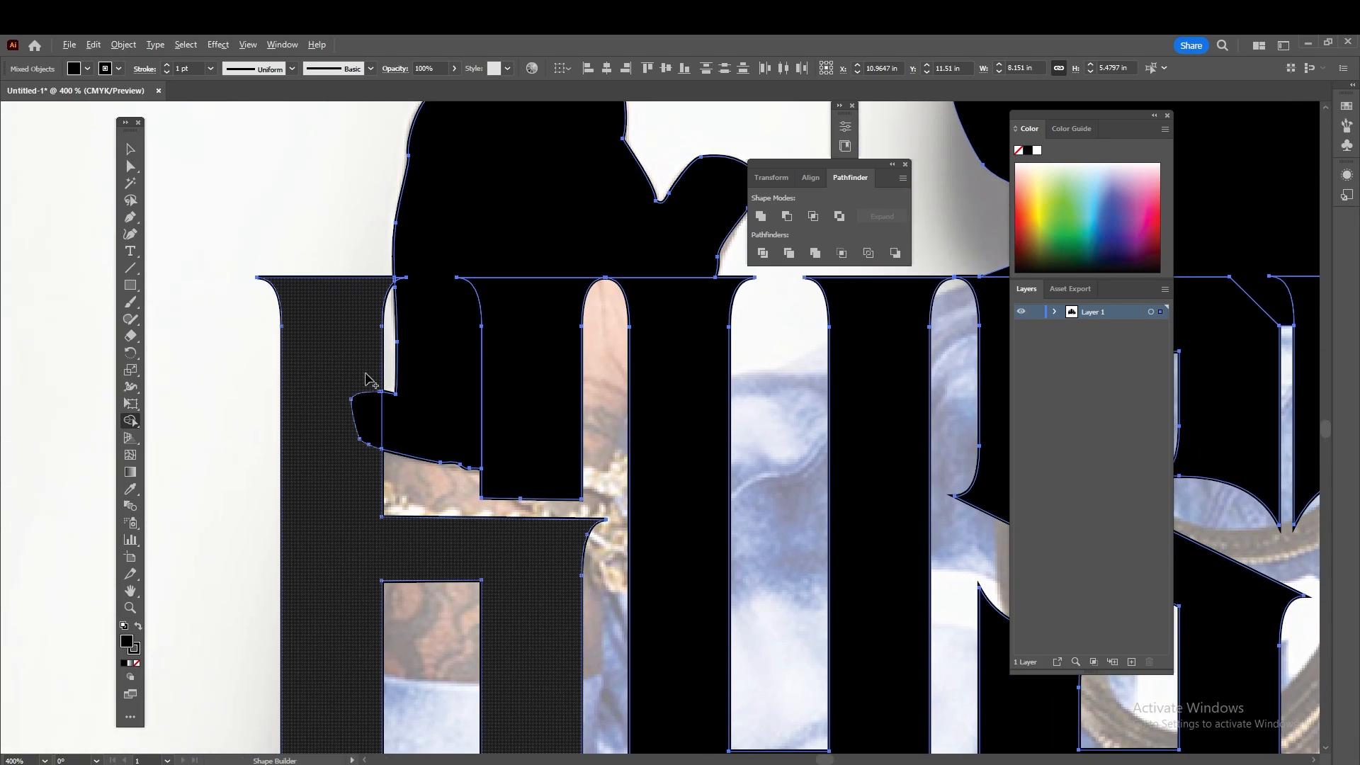
{"action": "left_click_drag", "start_coordinate": [356, 347], "coordinate": [372, 448]}
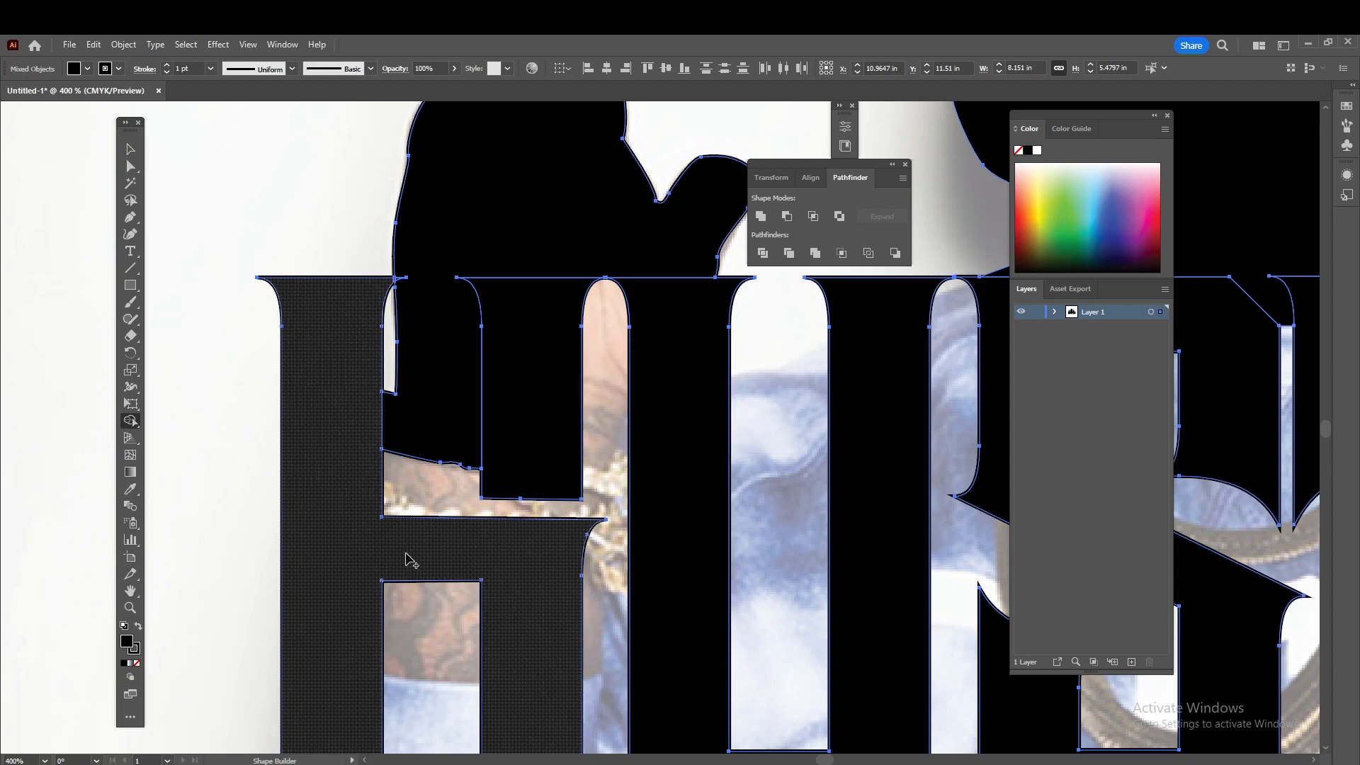
{"action": "scroll", "coordinate": [639, 543], "scroll_direction": "down", "scroll_amount": 3}
{"action": "left_click_drag", "start_coordinate": [773, 575], "coordinate": [448, 554]}
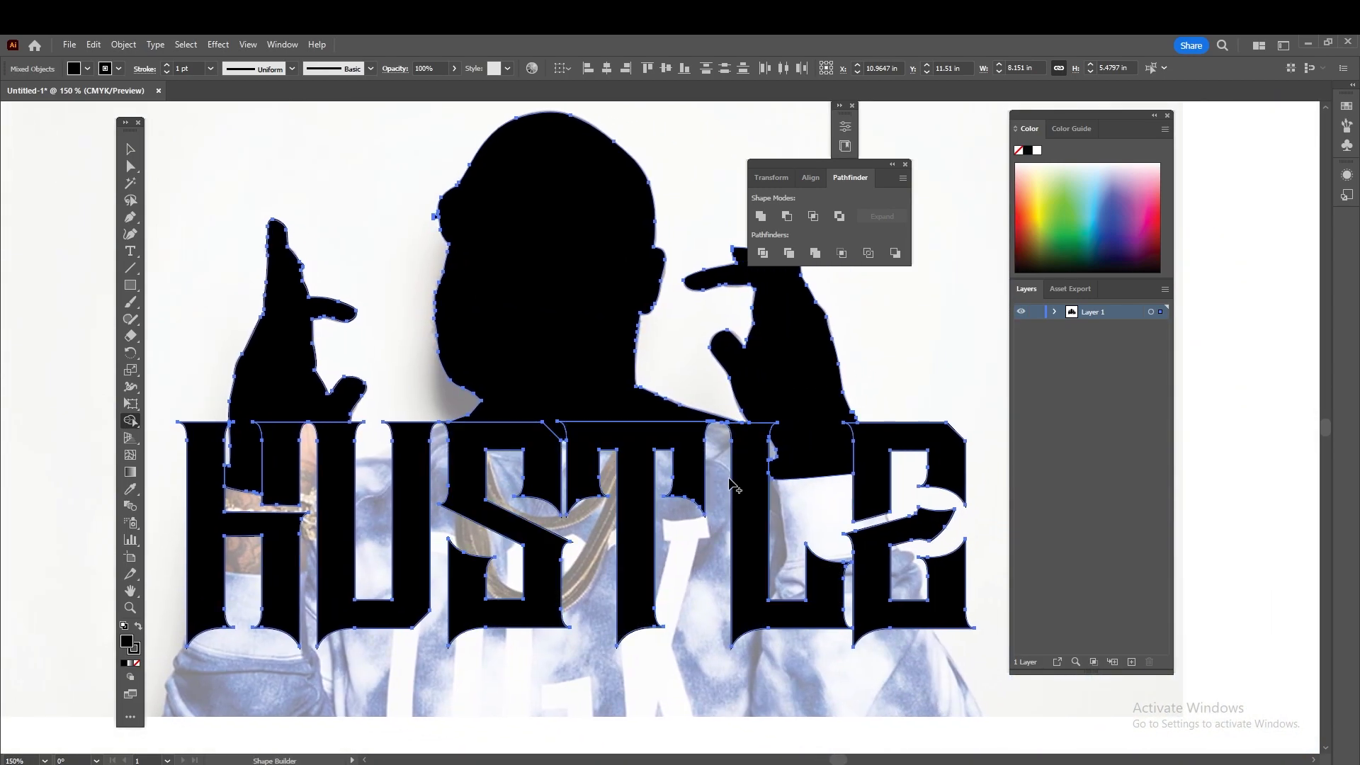
{"action": "key", "text": "v"}
{"action": "scroll", "coordinate": [949, 530], "scroll_direction": "down", "scroll_amount": 1}
{"action": "left_click", "coordinate": [883, 664]}
{"action": "left_click_drag", "start_coordinate": [863, 654], "coordinate": [705, 649]}
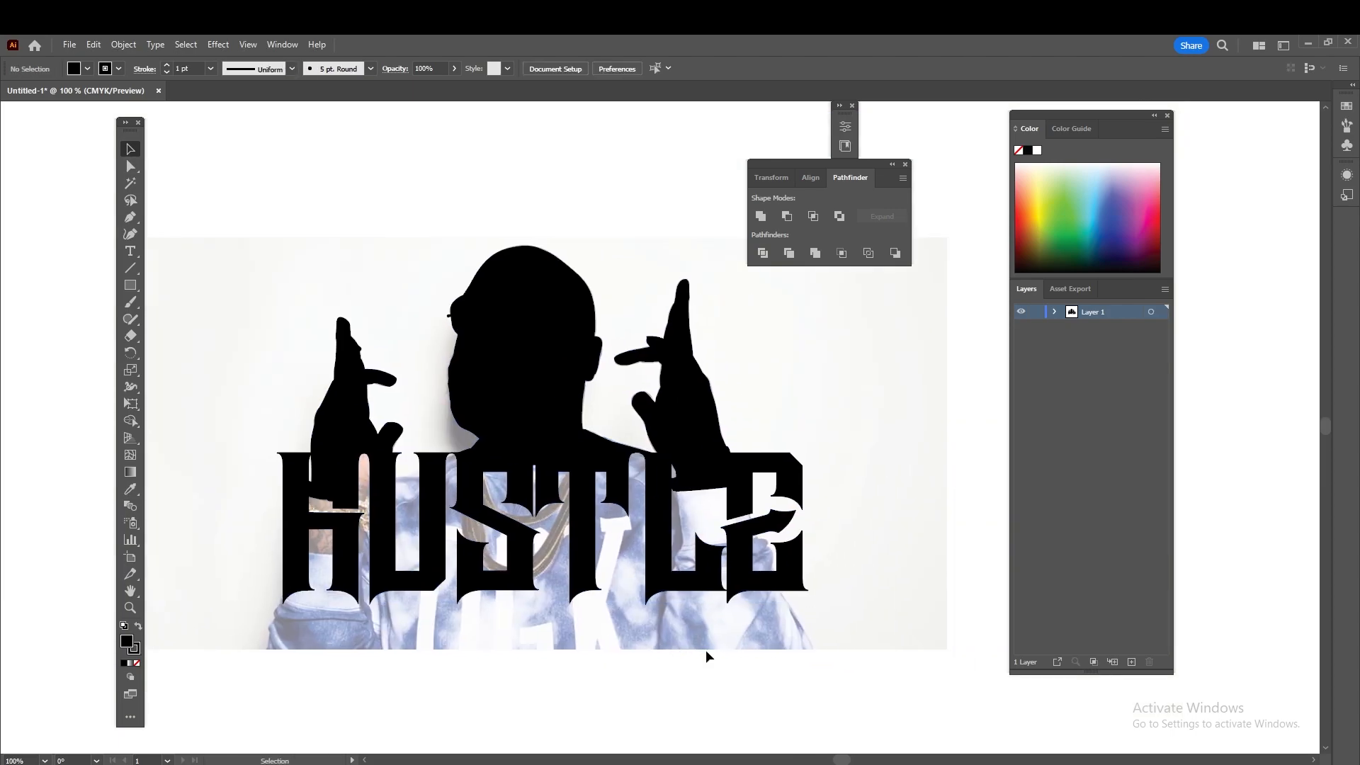
{"action": "left_click", "coordinate": [351, 485]}
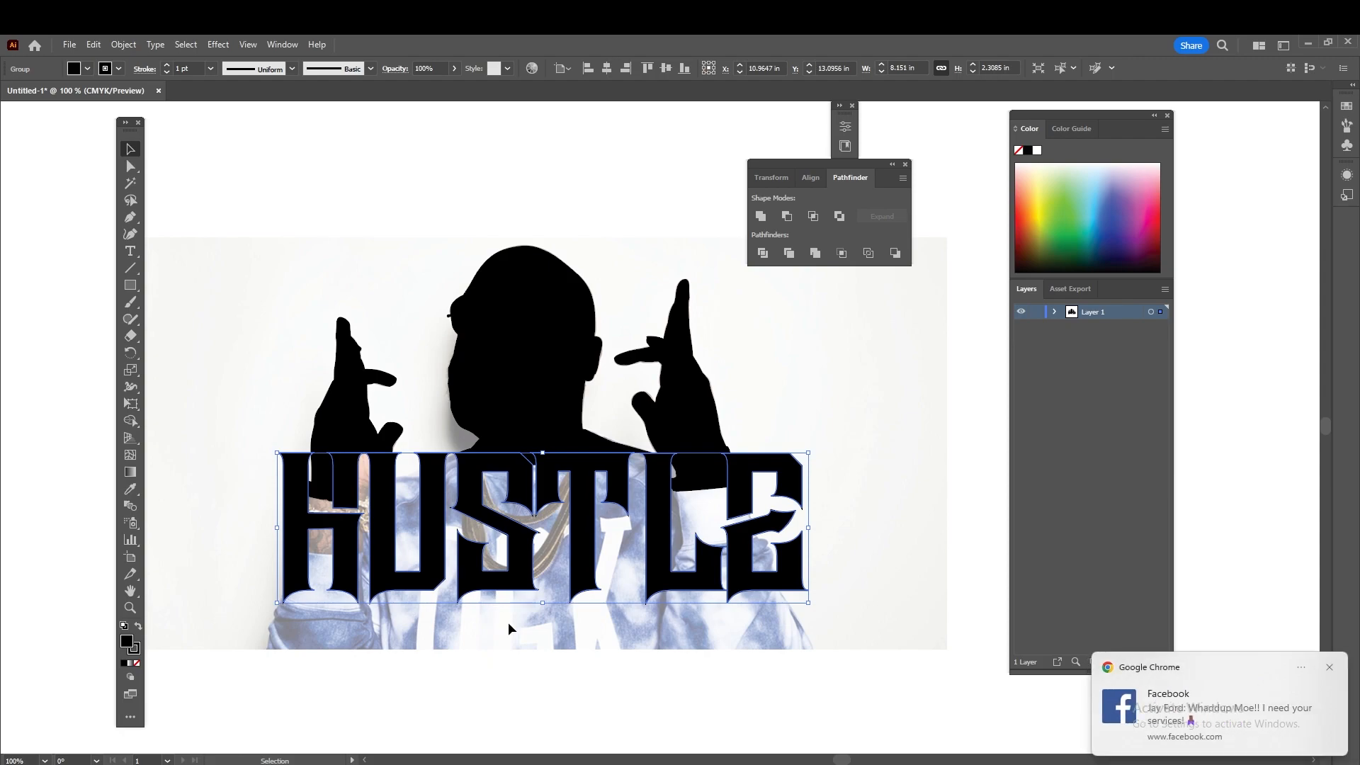
{"action": "left_click", "coordinate": [557, 689]}
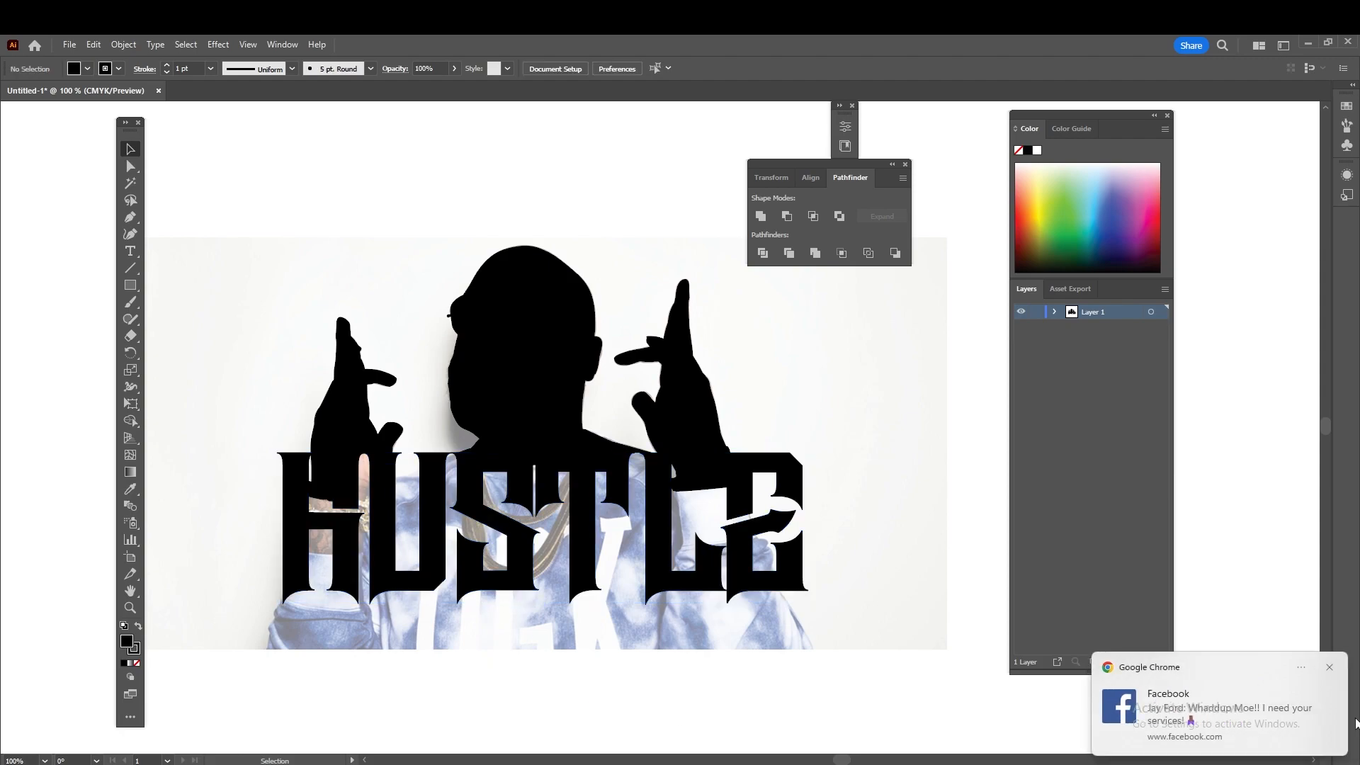
{"action": "left_click", "coordinate": [1331, 671]}
Select the head, hands and HUSTLE lettering and combine them with the Pathfinder's Unite mode
{"action": "left_click_drag", "start_coordinate": [860, 599], "coordinate": [245, 301]}
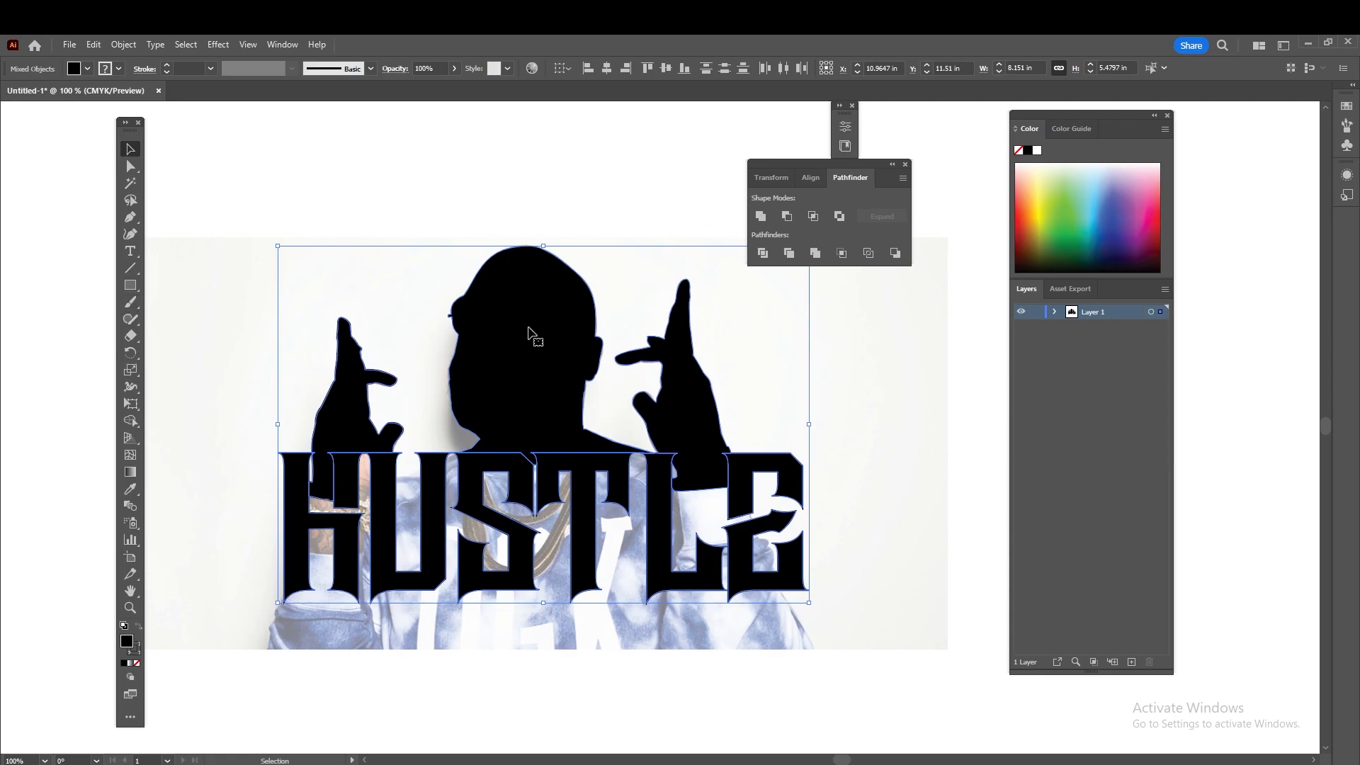
{"action": "scroll", "coordinate": [514, 355], "scroll_direction": "up", "scroll_amount": 1}
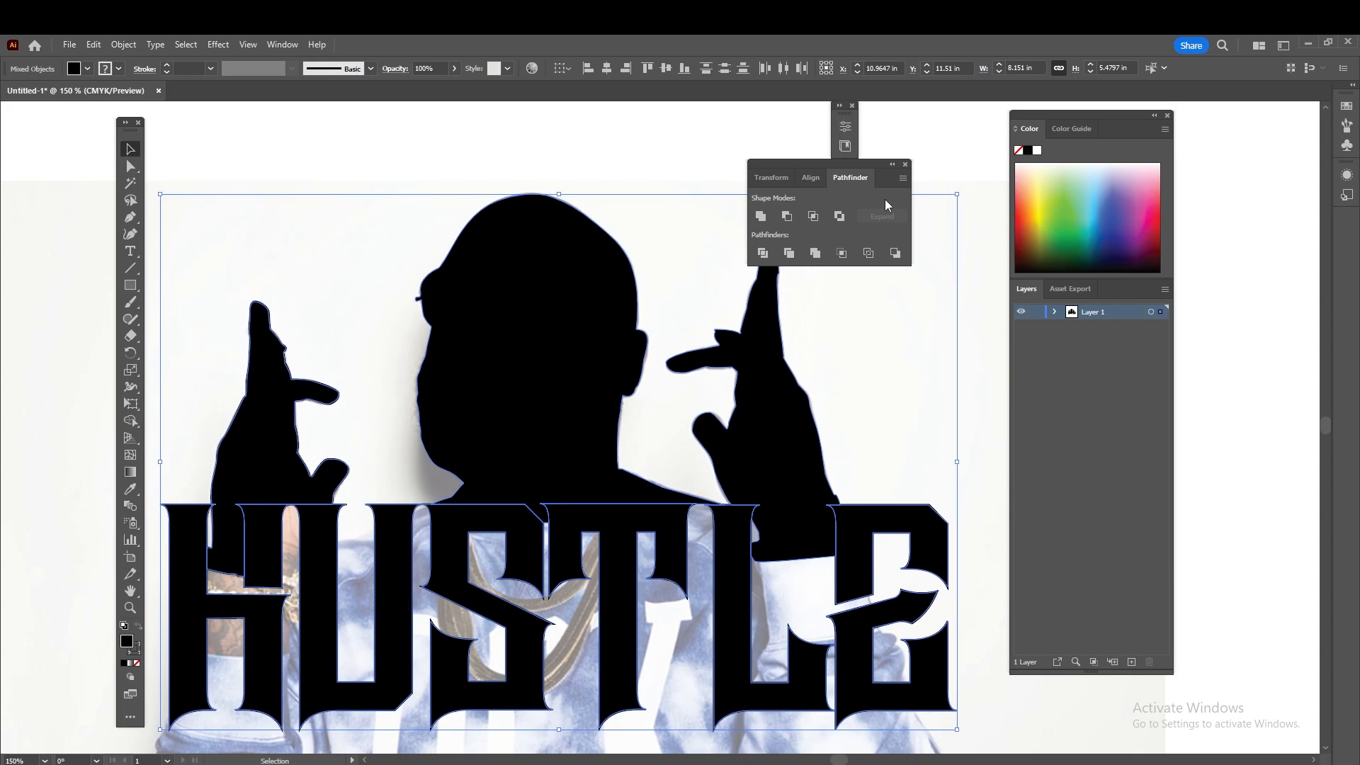
{"action": "left_click", "coordinate": [244, 47]}
{"action": "mouse_move", "coordinate": [268, 43]}
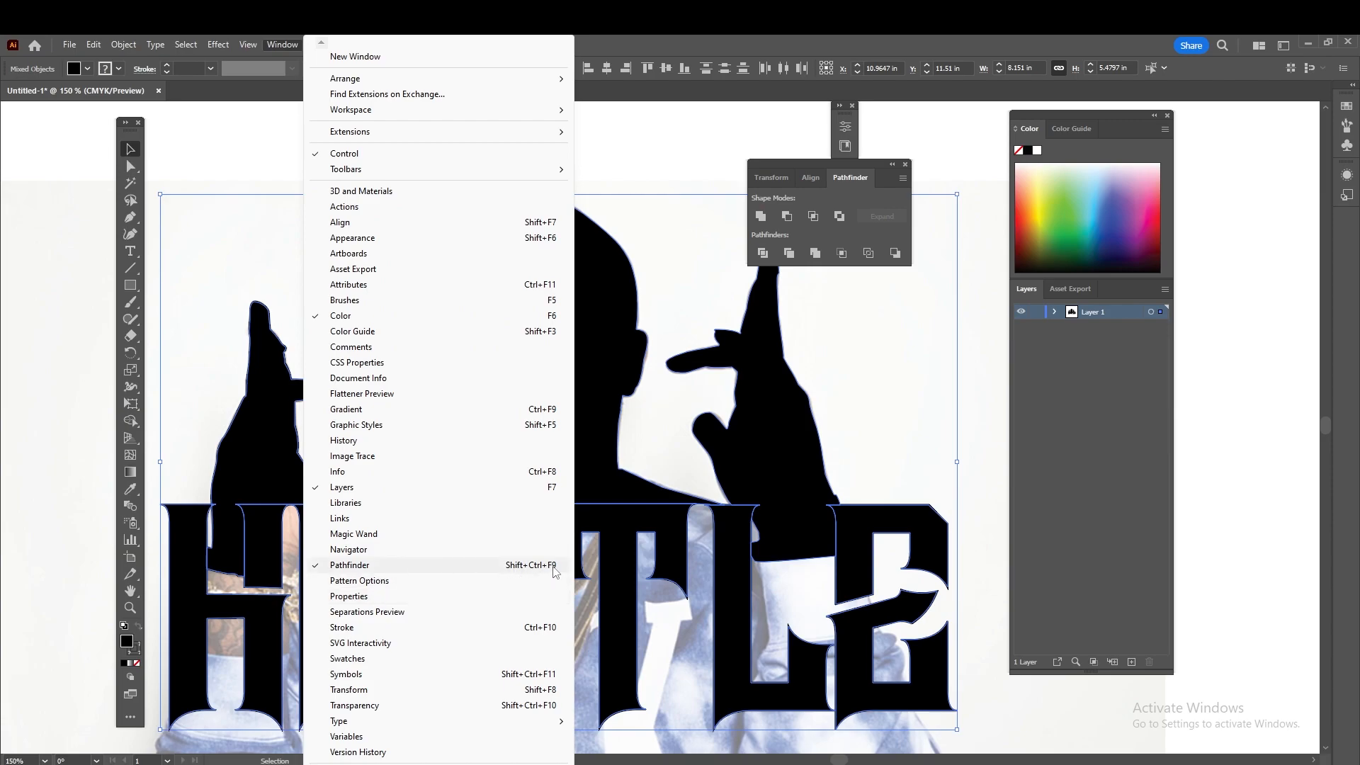
{"action": "left_click", "coordinate": [762, 219]}
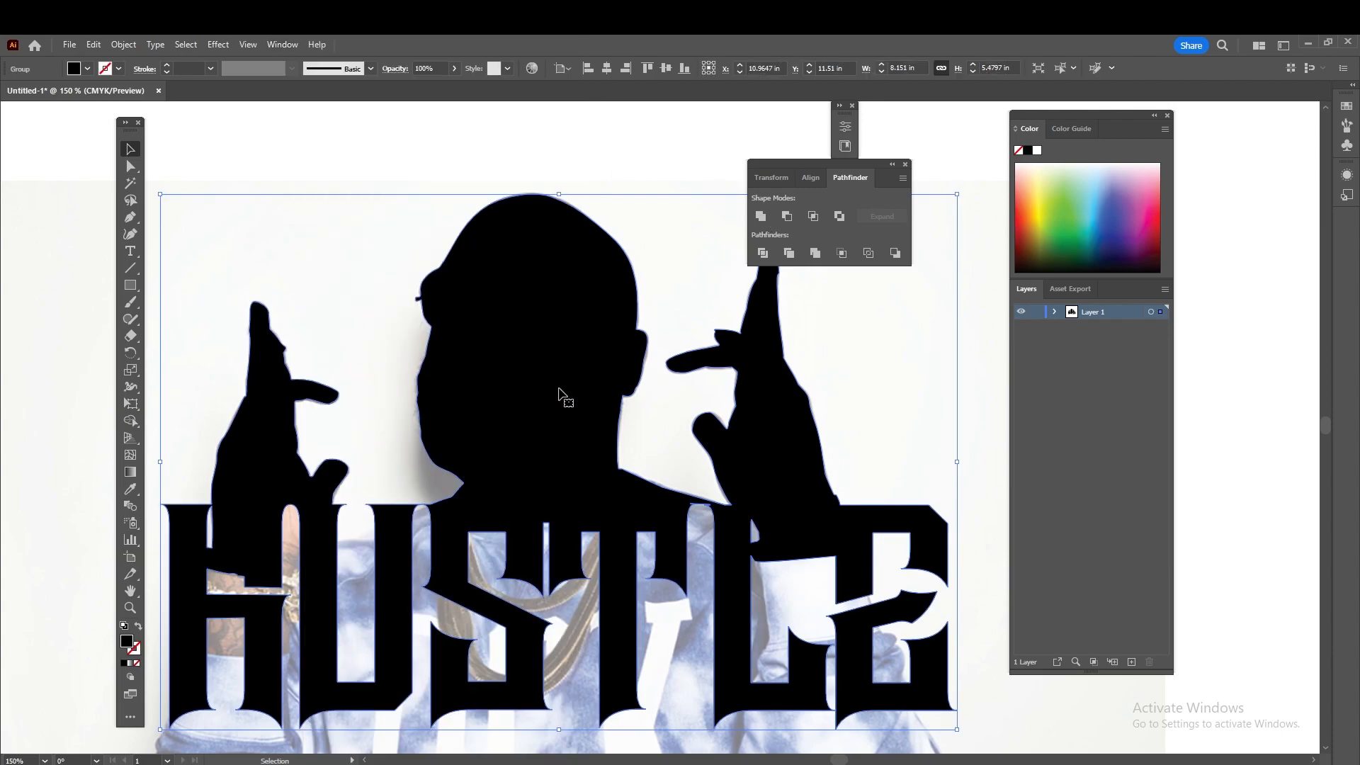
Turn the united silhouette and HUSTLE lettering into a compound path, and deselect it
{"action": "left_click", "coordinate": [124, 44]}
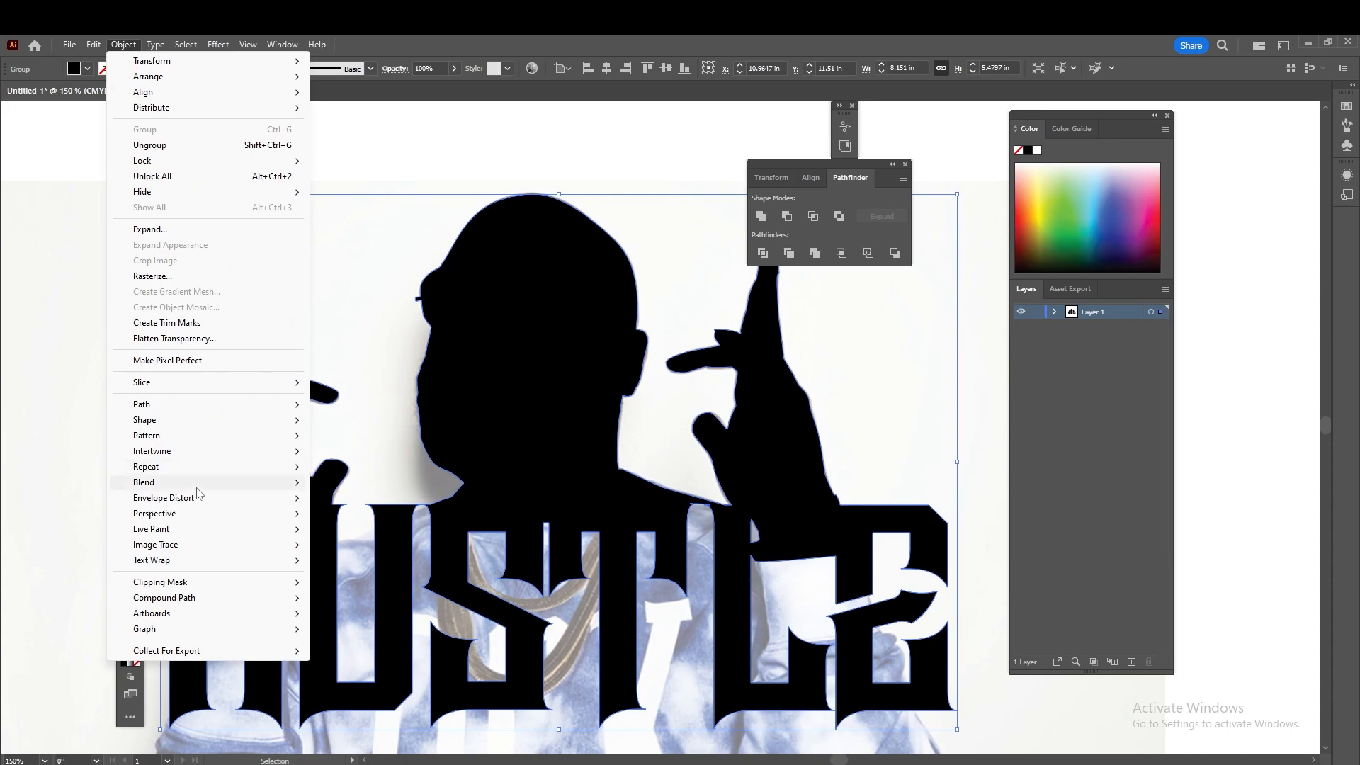
{"action": "mouse_move", "coordinate": [209, 599]}
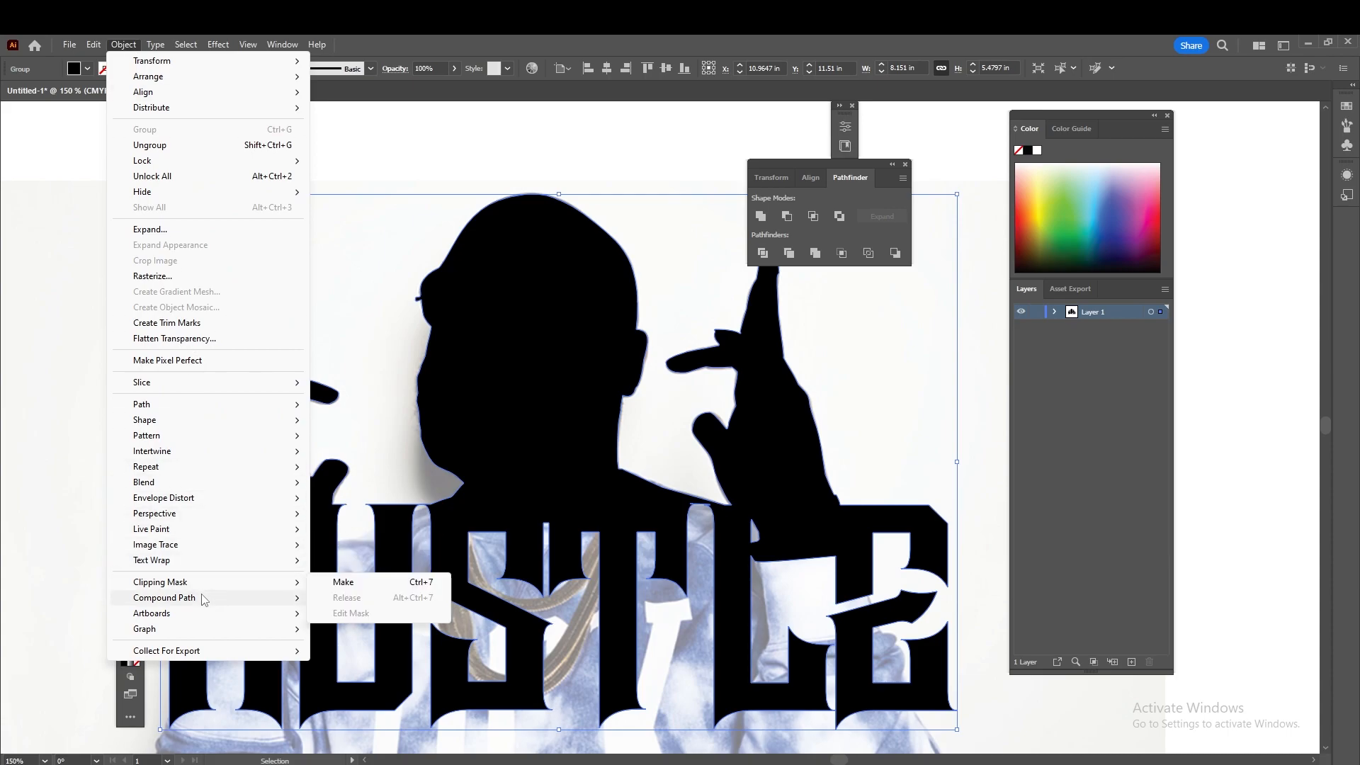
{"action": "left_click", "coordinate": [352, 600]}
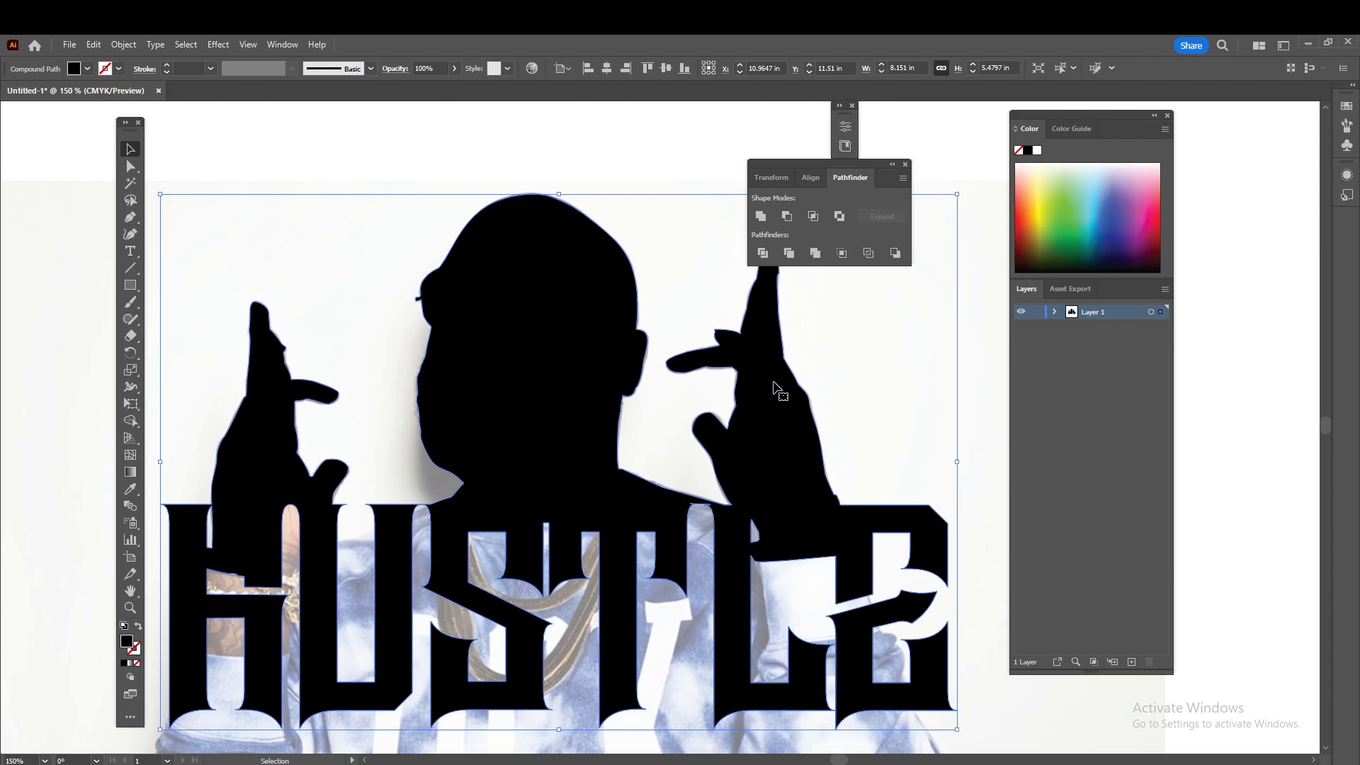
{"action": "key", "text": "ctrl+0"}
{"action": "left_click", "coordinate": [847, 491]}
{"action": "left_click_drag", "start_coordinate": [836, 421], "coordinate": [768, 444]}
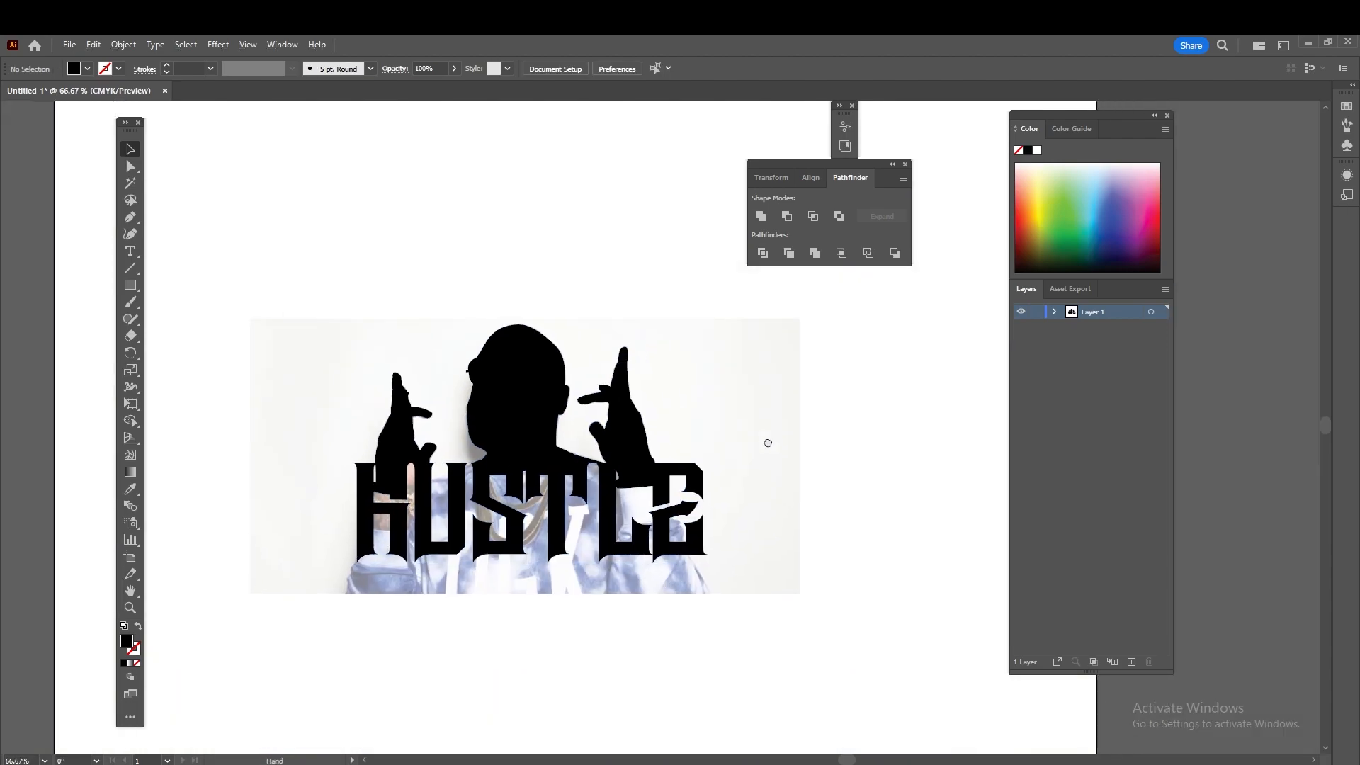
{"action": "scroll", "coordinate": [647, 535], "scroll_direction": "up", "scroll_amount": 1}
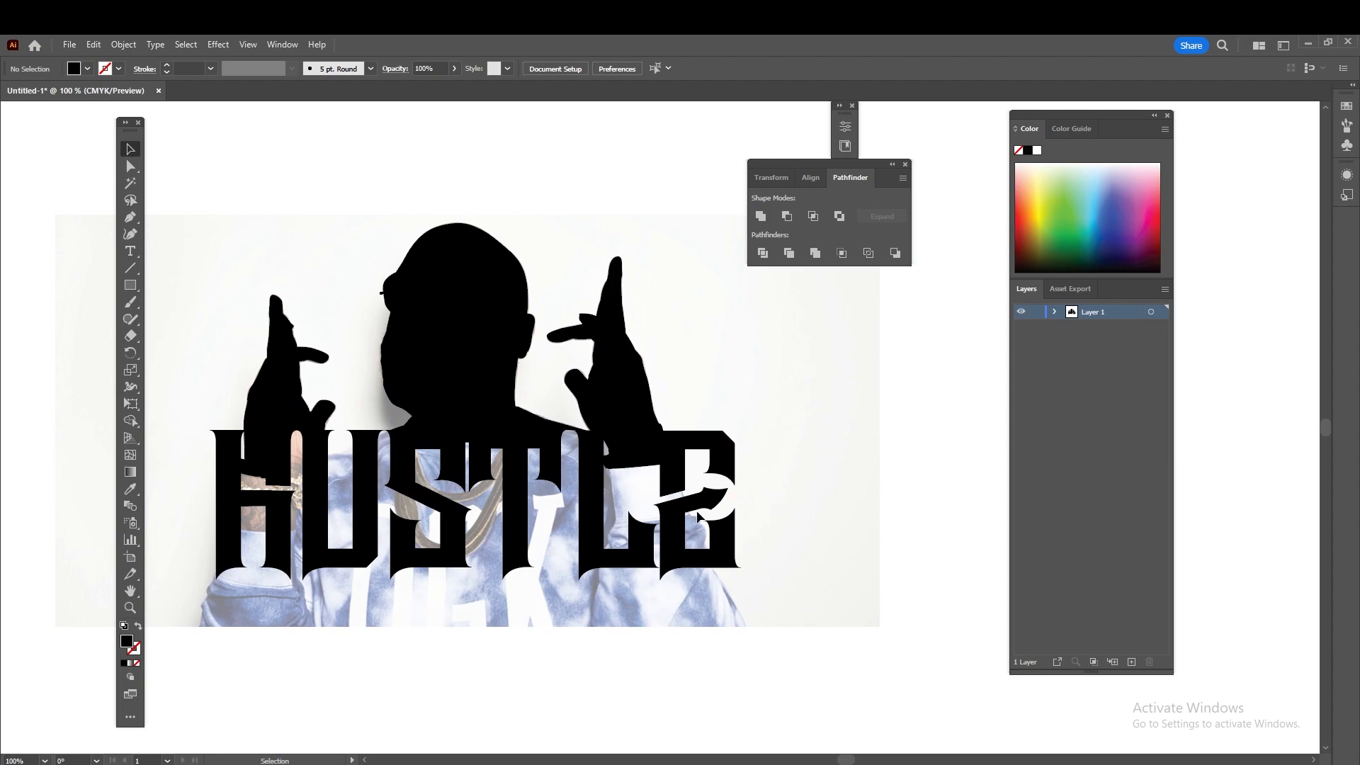
Unlock the background photo and raise its opacity to 100%
{"action": "key", "text": "a"}
{"action": "key", "text": "ctrl+alt+2"}
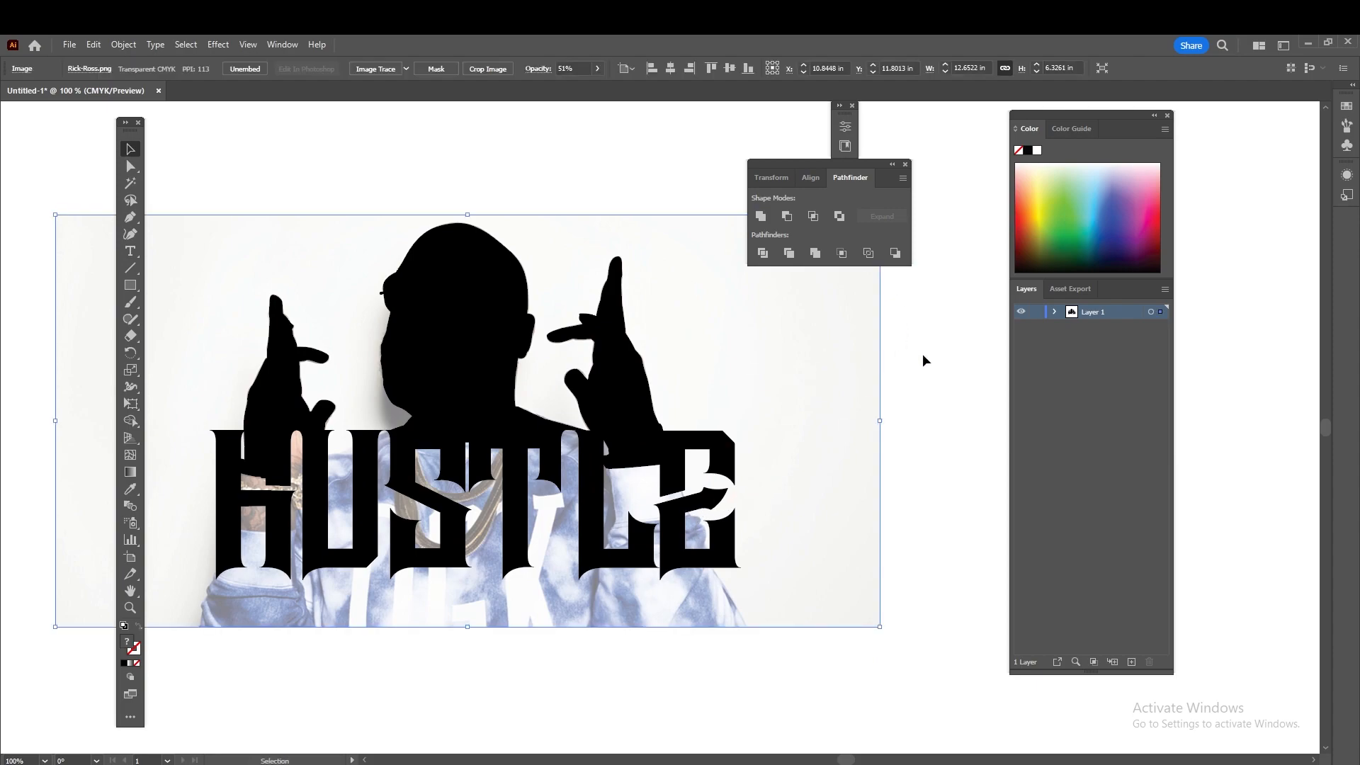
{"action": "left_click_drag", "start_coordinate": [856, 374], "coordinate": [984, 330]}
{"action": "key", "text": "ctrl+z"}
{"action": "key", "text": "v"}
{"action": "left_click", "coordinate": [597, 69]}
{"action": "left_click_drag", "start_coordinate": [577, 86], "coordinate": [626, 98]}
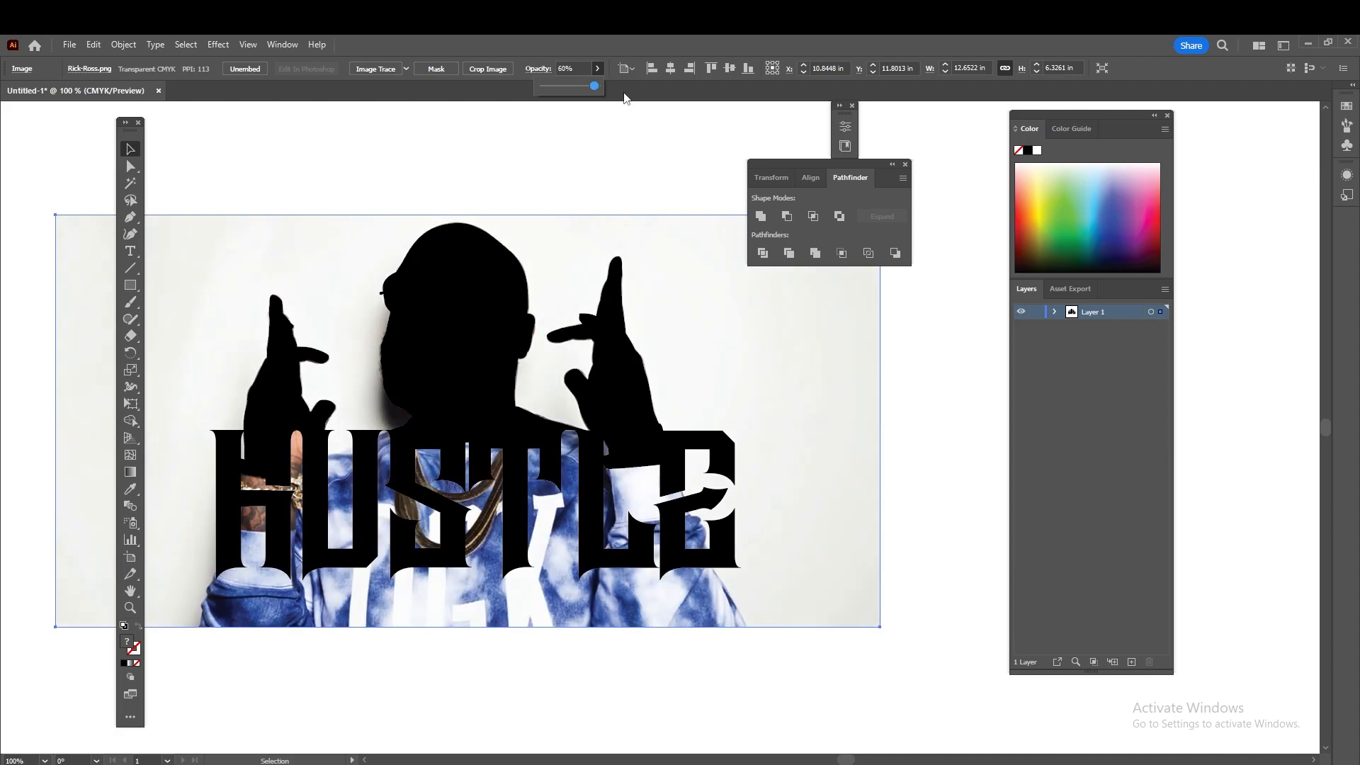
{"action": "left_click", "coordinate": [676, 673]}
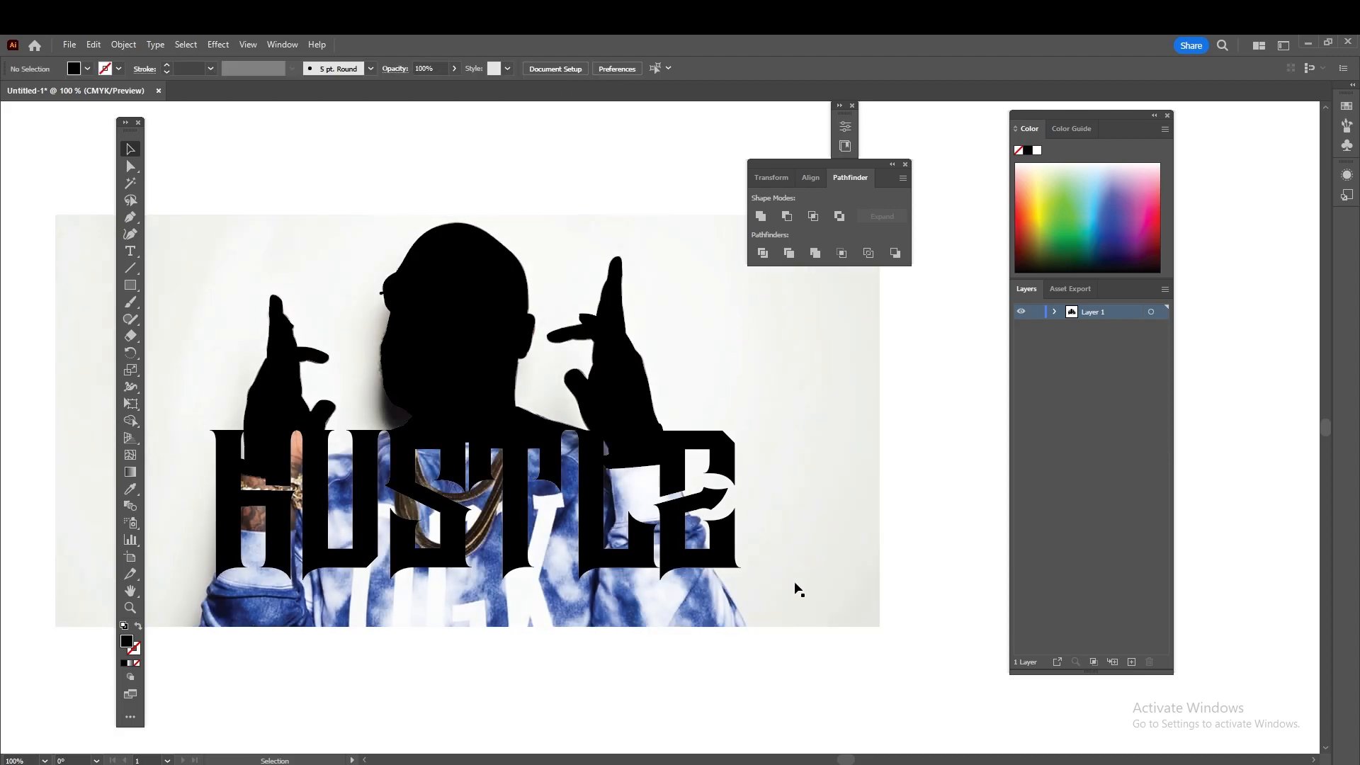
Select the photo with the HUSTLE silhouette and clip the photo to that shape with a clipping mask
{"action": "left_click_drag", "start_coordinate": [450, 344], "coordinate": [497, 369]}
{"action": "key", "text": "ctrl+z"}
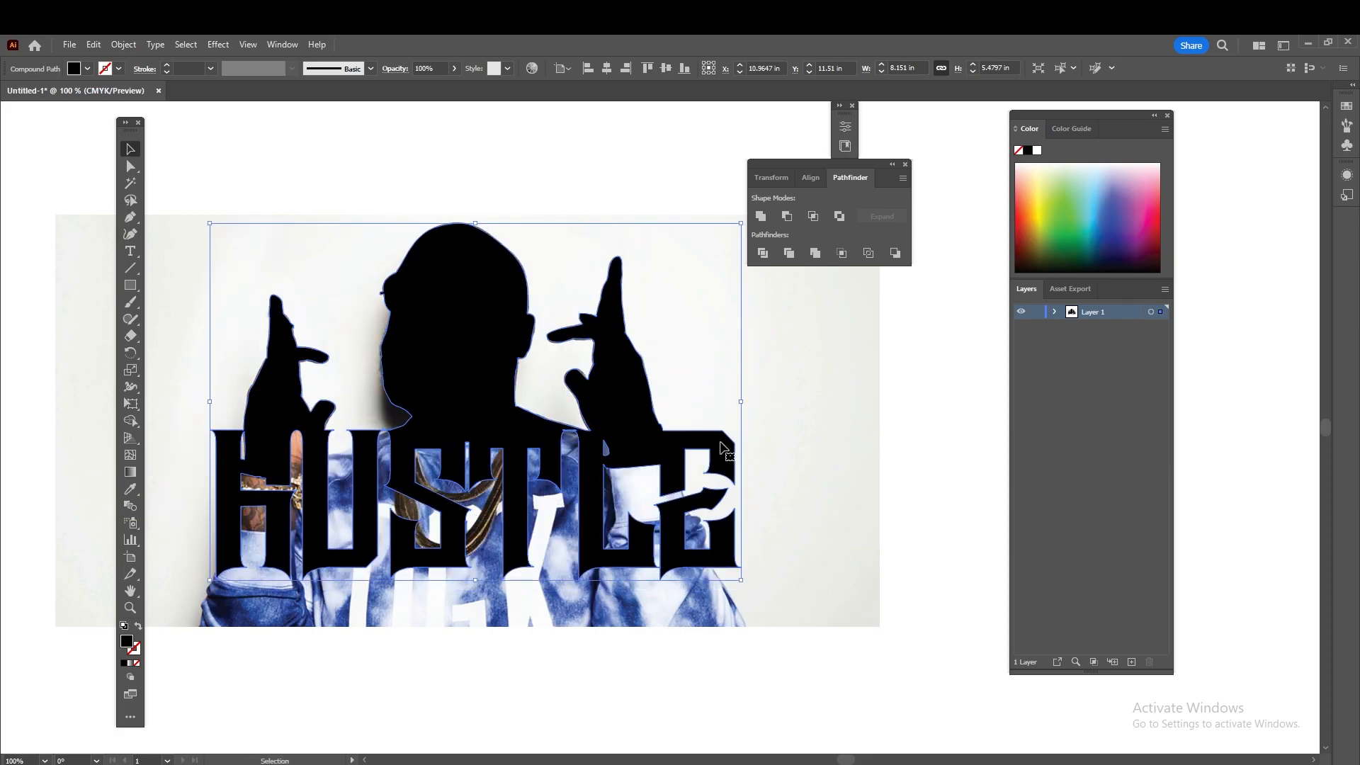
{"action": "left_click_drag", "start_coordinate": [642, 695], "coordinate": [510, 507]}
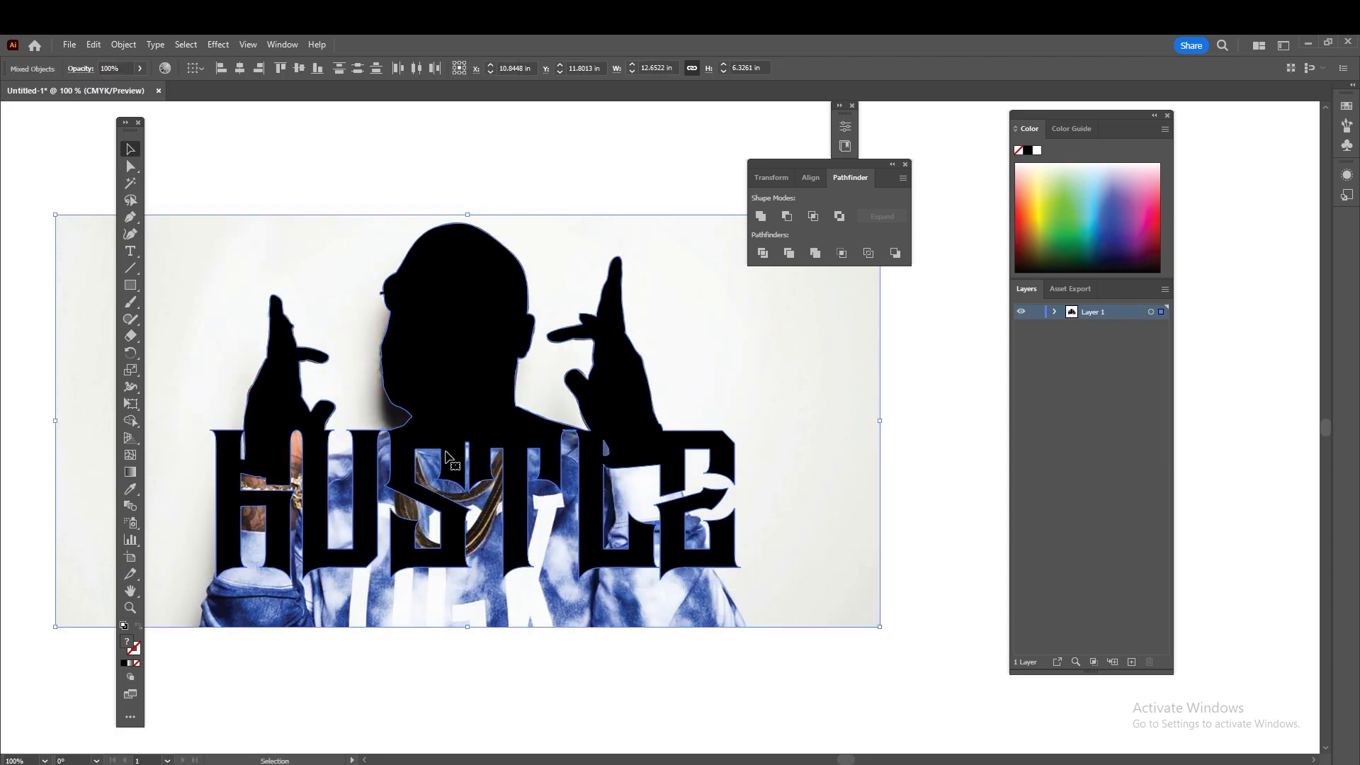
{"action": "key", "text": "a"}
{"action": "key", "text": "v"}
{"action": "key", "text": "a"}
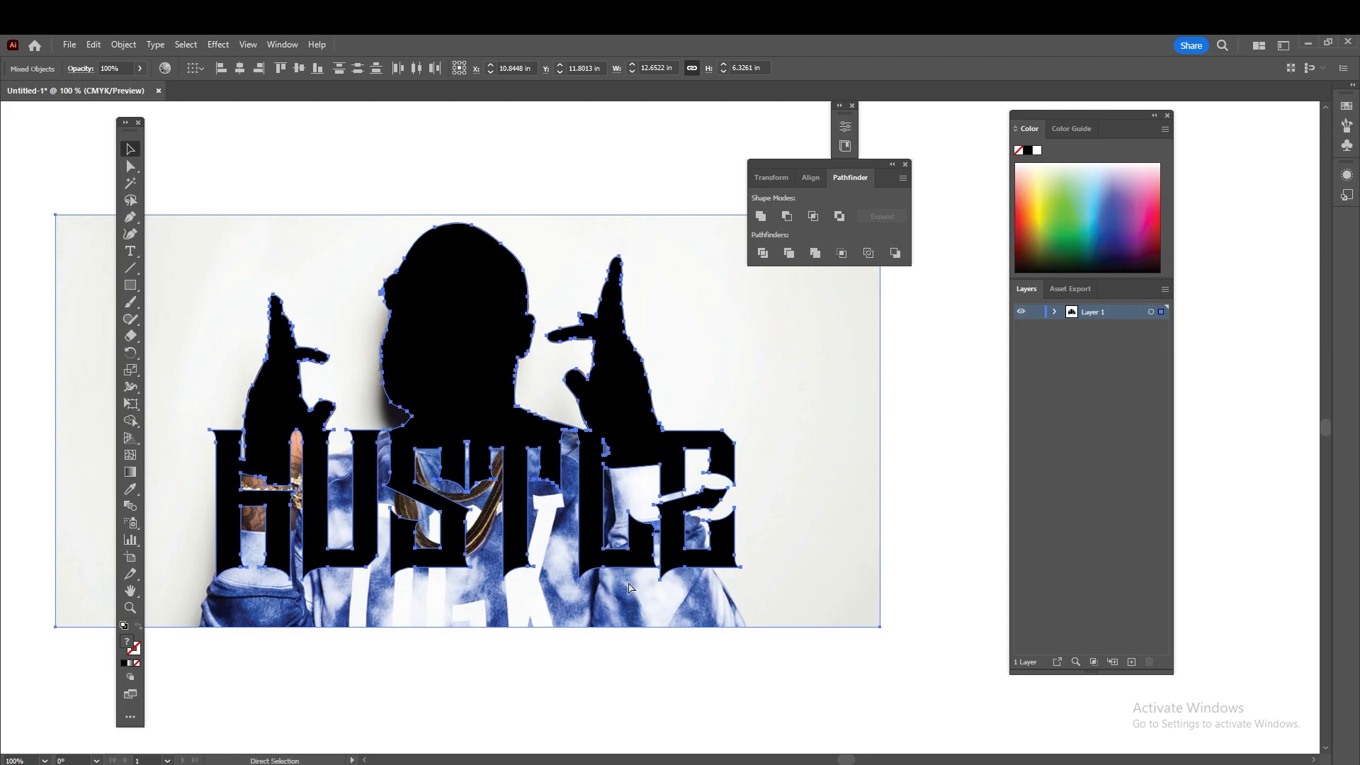
{"action": "key", "text": "ctrl+7"}
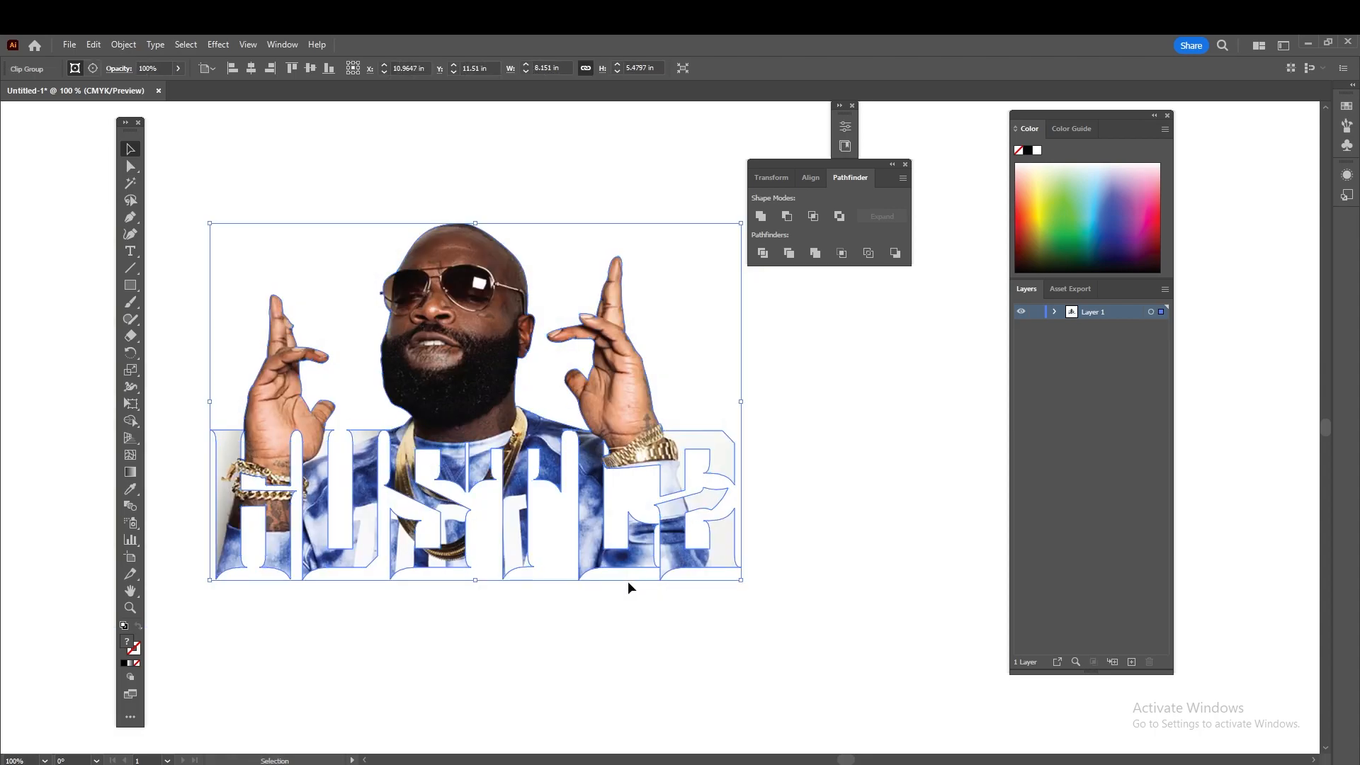
{"action": "left_click", "coordinate": [610, 601]}
Choose the Rectangle tool and set the fill color to dark red, hex 490D01
{"action": "scroll", "coordinate": [529, 620], "scroll_direction": "down", "scroll_amount": 1}
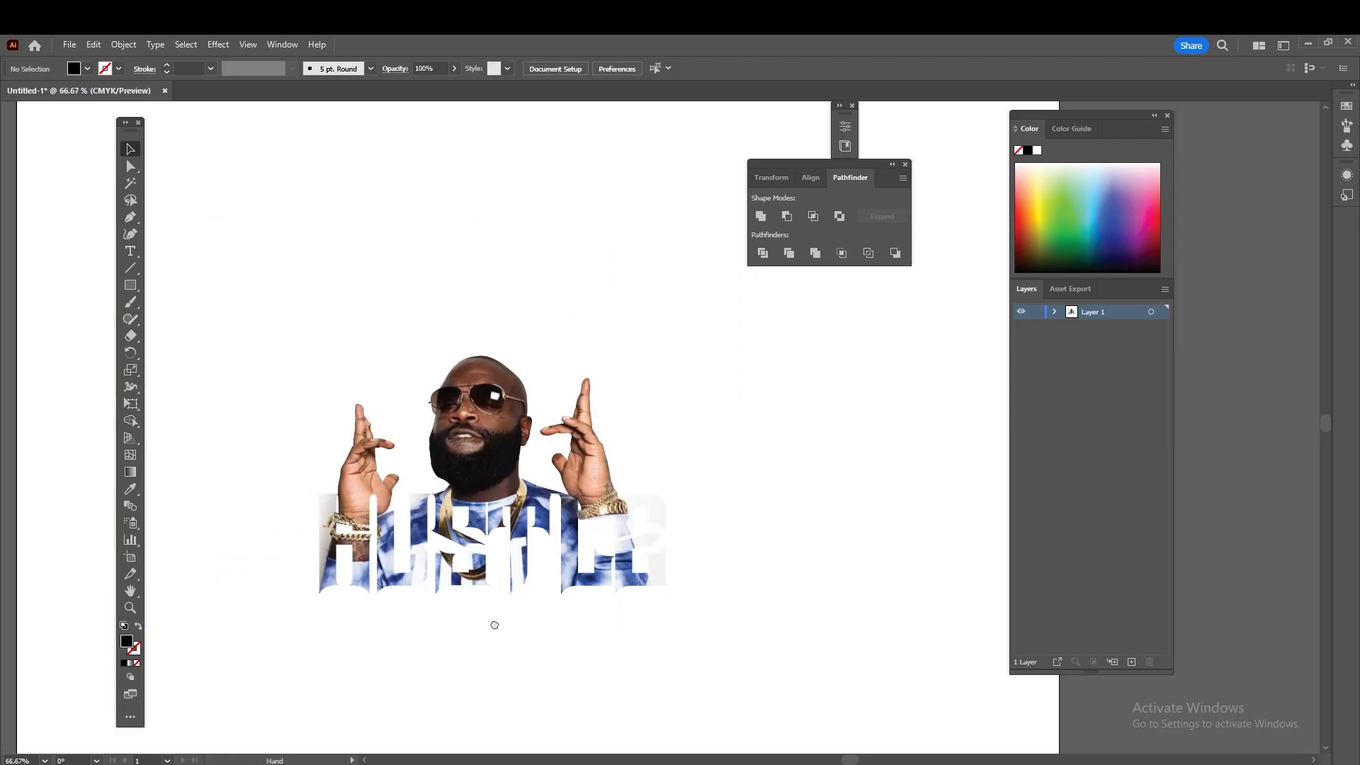
{"action": "scroll", "coordinate": [468, 530], "scroll_direction": "up", "scroll_amount": 1}
{"action": "scroll", "coordinate": [467, 530], "scroll_direction": "up", "scroll_amount": 1}
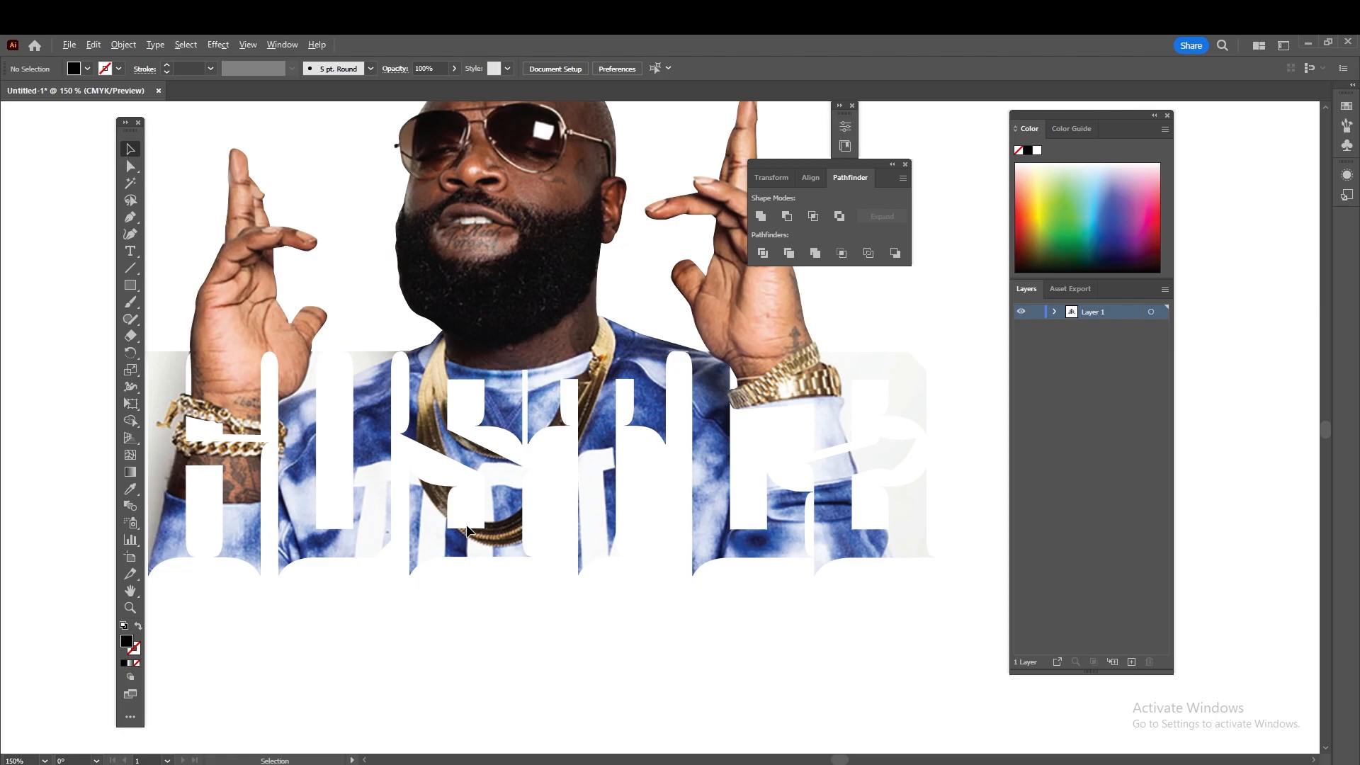
{"action": "scroll", "coordinate": [468, 530], "scroll_direction": "down", "scroll_amount": 1}
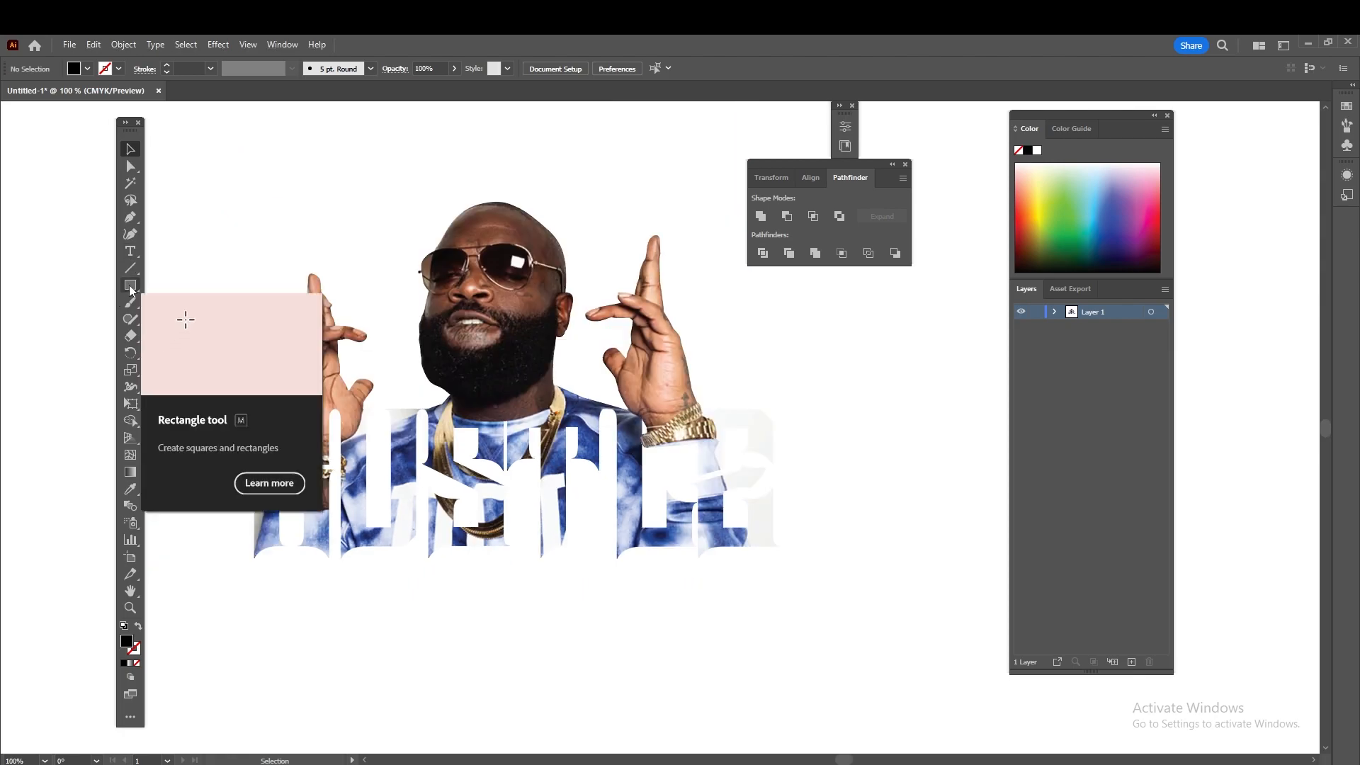
{"action": "left_click", "coordinate": [131, 285]}
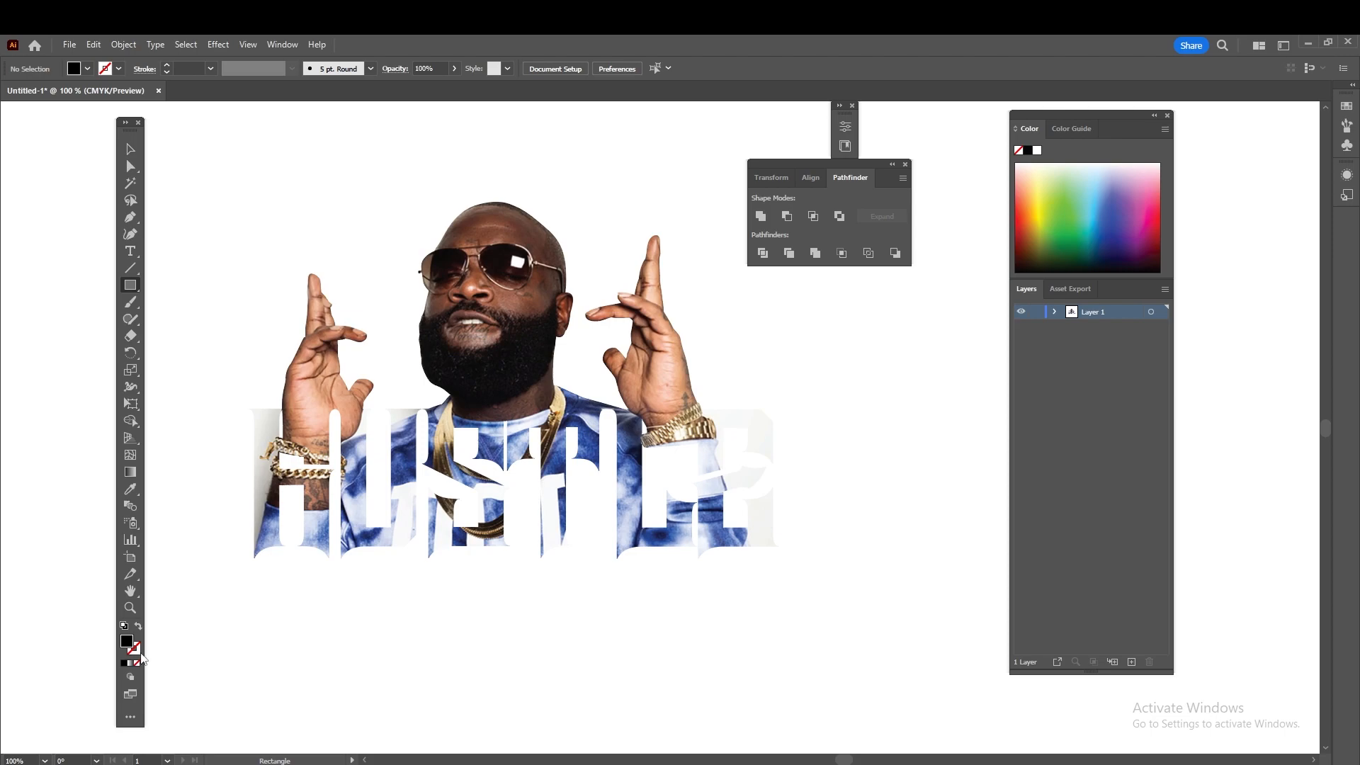
{"action": "double_click", "coordinate": [129, 643]}
{"action": "left_click_drag", "start_coordinate": [891, 376], "coordinate": [865, 329]}
{"action": "left_click_drag", "start_coordinate": [905, 524], "coordinate": [904, 530]}
{"action": "mouse_move", "coordinate": [867, 465]}
{"action": "left_mouse_down"}
{"action": "mouse_move", "coordinate": [883, 457]}
{"action": "mouse_move", "coordinate": [879, 483]}
{"action": "left_mouse_up"}
{"action": "left_click", "coordinate": [894, 534]}
{"action": "left_click_drag", "start_coordinate": [895, 534], "coordinate": [895, 536]}
{"action": "left_click_drag", "start_coordinate": [870, 488], "coordinate": [879, 488]}
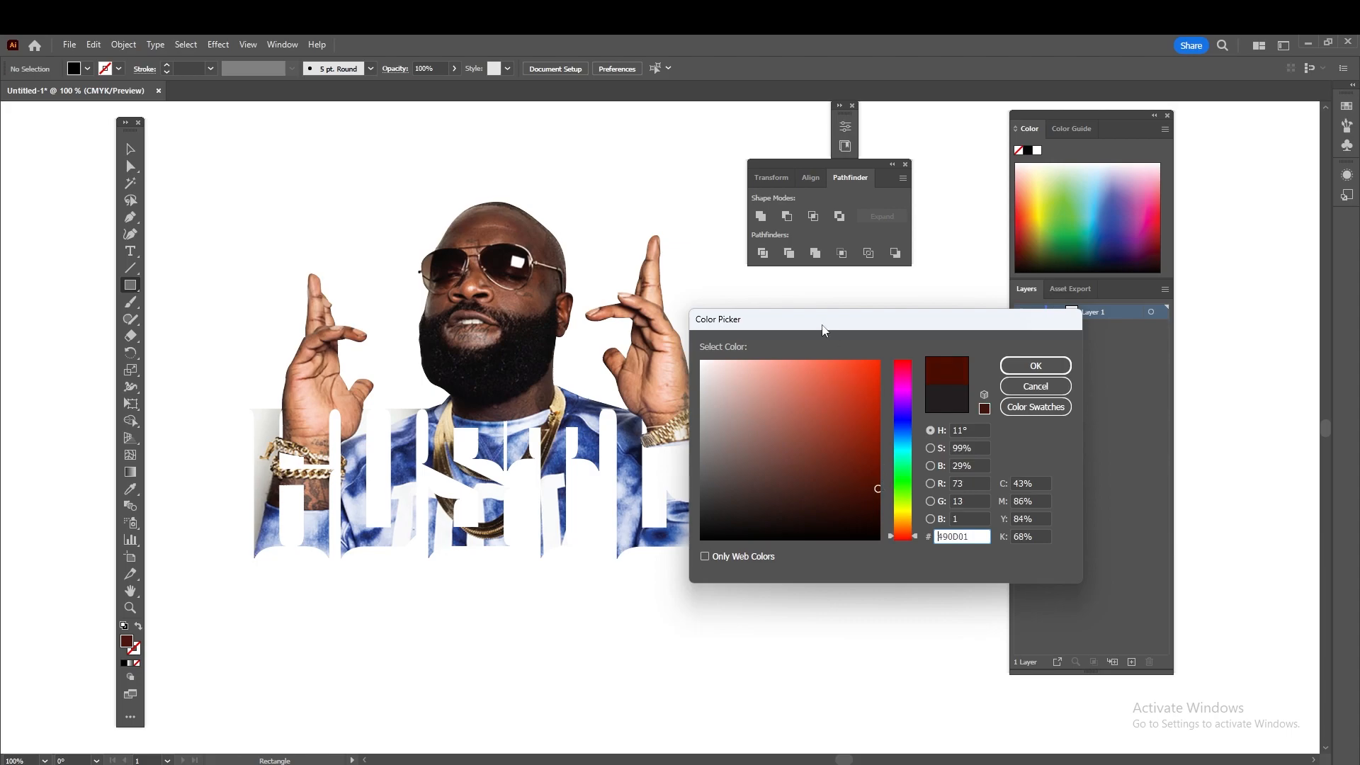
{"action": "left_click_drag", "start_coordinate": [823, 324], "coordinate": [750, 311]}
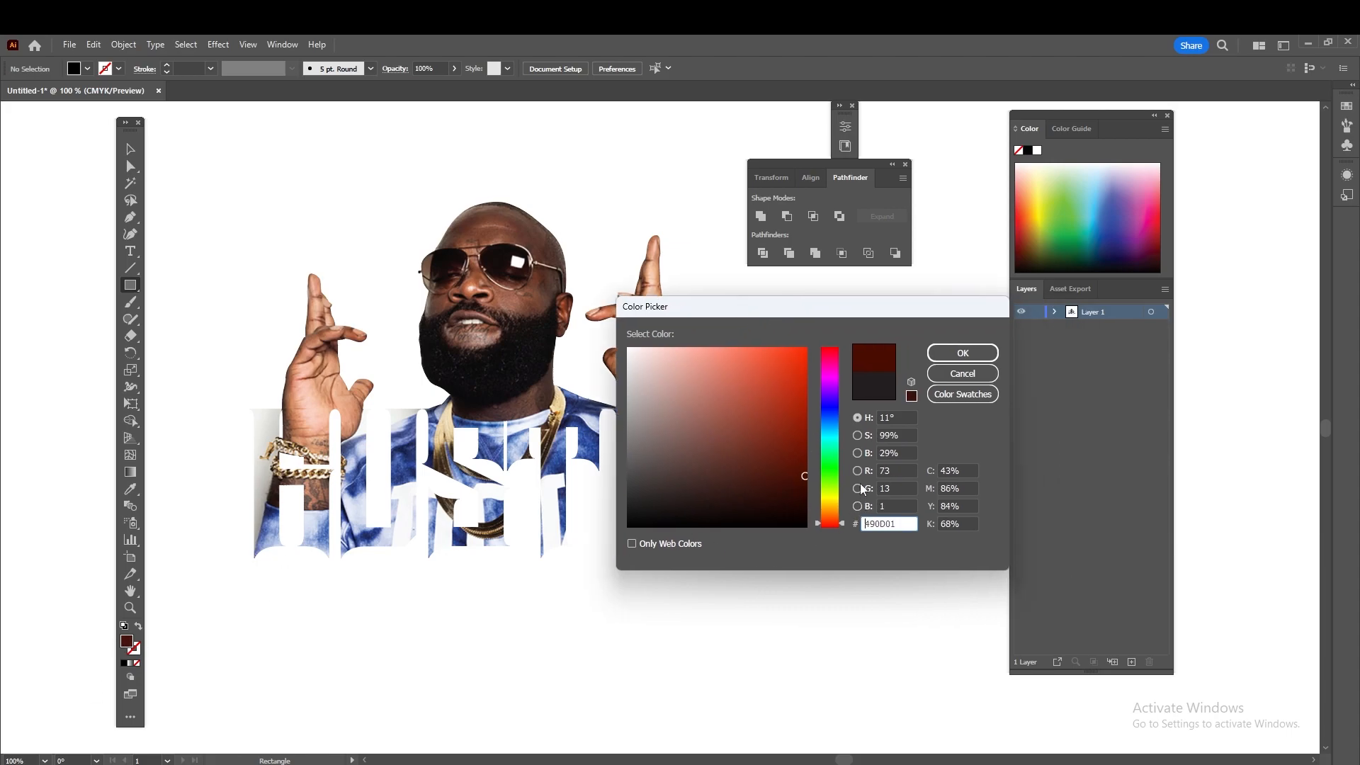
{"action": "left_click", "coordinate": [952, 353]}
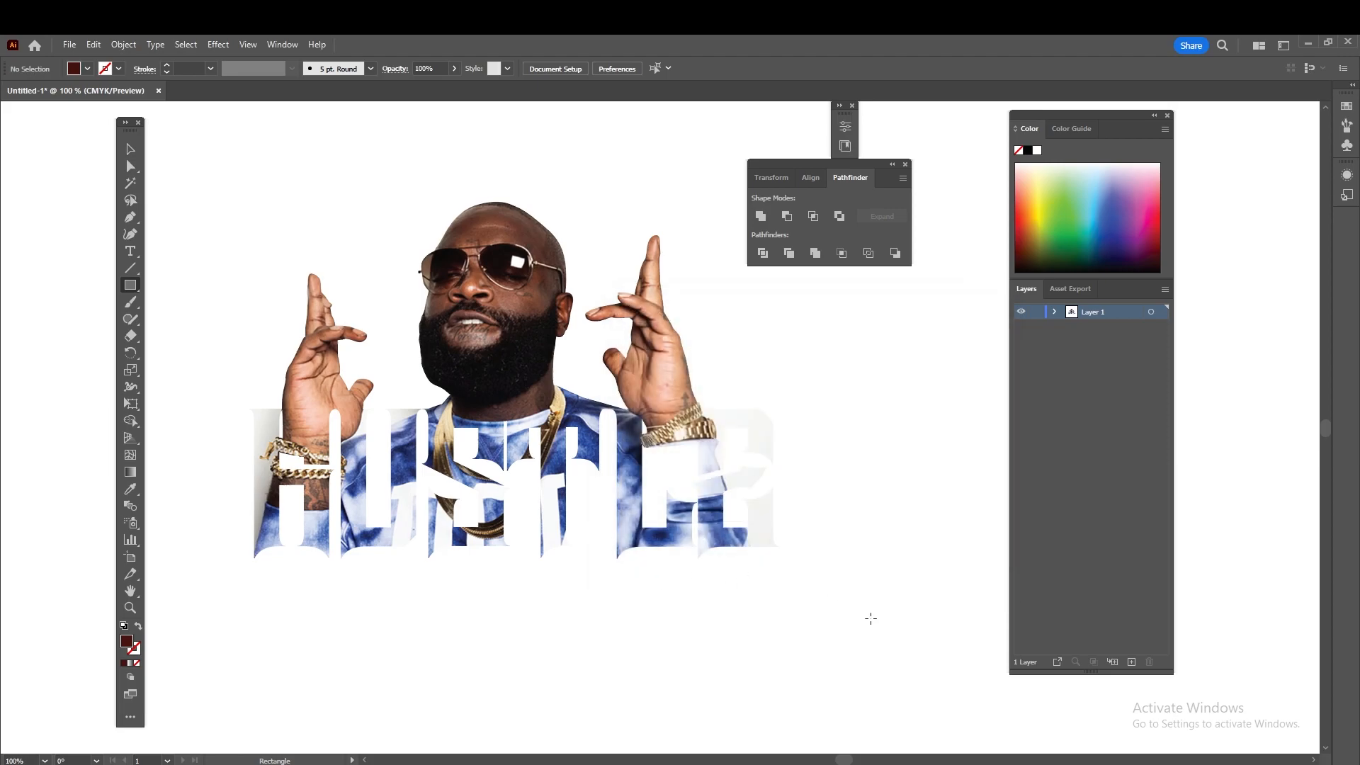
Draw a dark red rectangle about 9.33 by 3.72 in below the clipped artwork, and deselect it
{"action": "key", "text": "ctrl+minus"}
{"action": "key", "text": "ctrl+minus"}
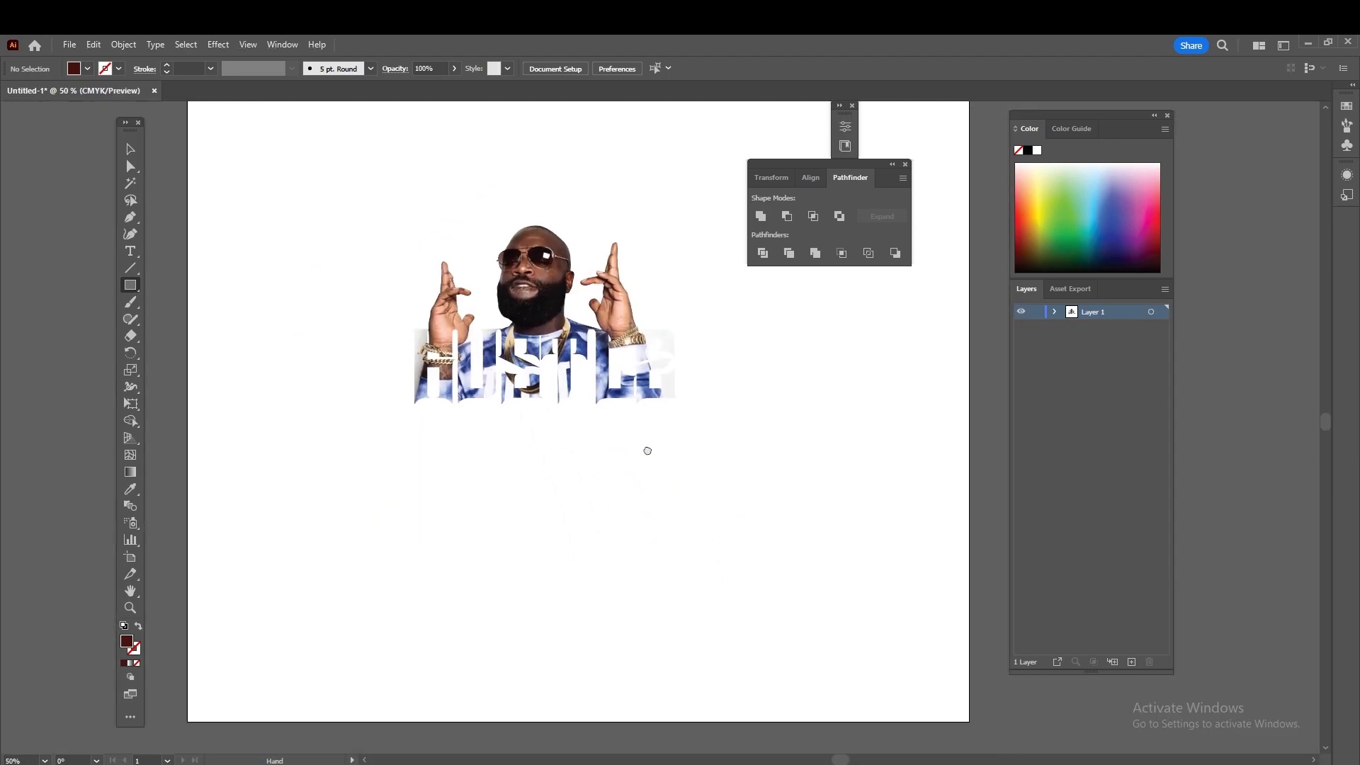
{"action": "left_click_drag", "start_coordinate": [409, 458], "coordinate": [713, 579]}
{"action": "key", "text": "v"}
{"action": "left_click", "coordinate": [751, 382]}
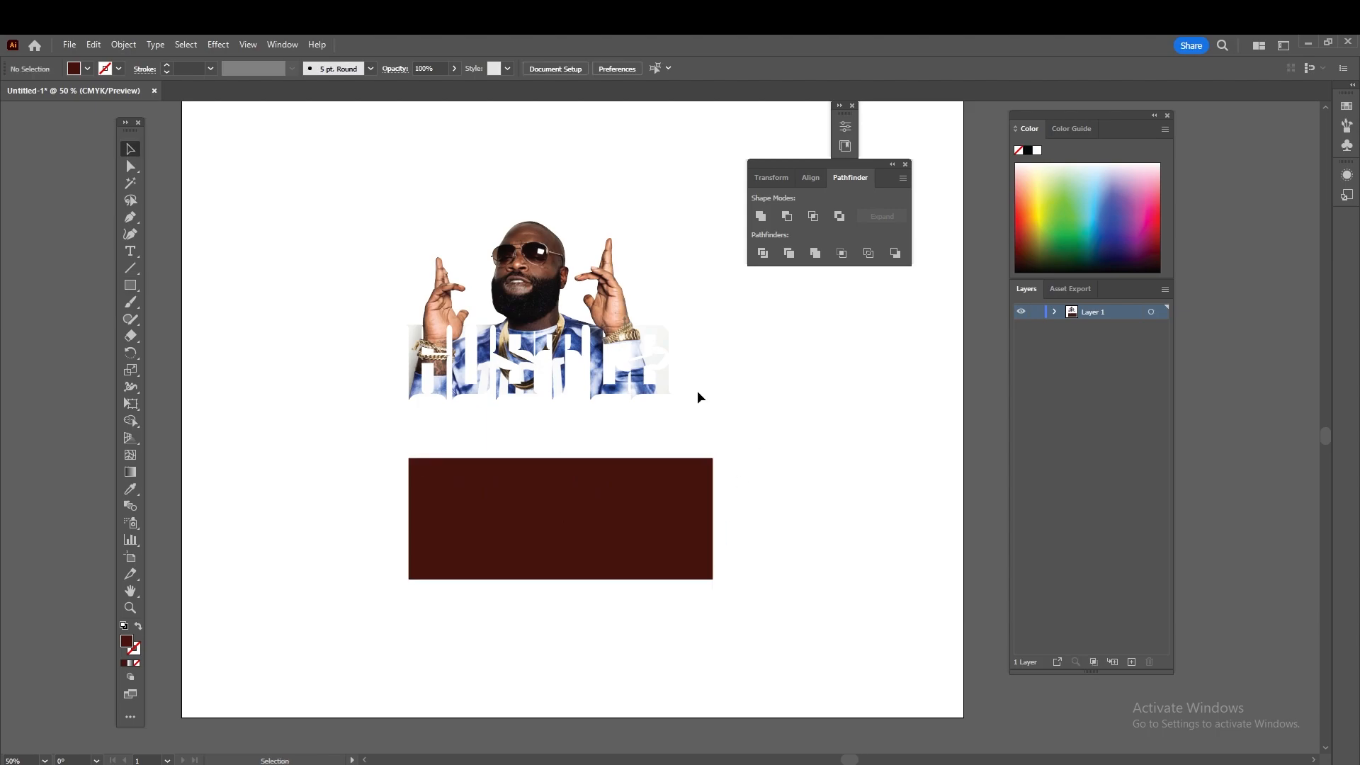
Move the dark red rectangle closer beneath the clipped artwork and match its width to the artwork's, 8.151 in
{"action": "key", "text": "ctrl+plus"}
{"action": "scroll", "coordinate": [524, 379], "scroll_direction": "up", "scroll_amount": 1, "text": "alt"}
{"action": "scroll", "coordinate": [523, 378], "scroll_direction": "down", "scroll_amount": 1, "text": "alt"}
{"action": "left_click_drag", "start_coordinate": [624, 441], "coordinate": [448, 228]}
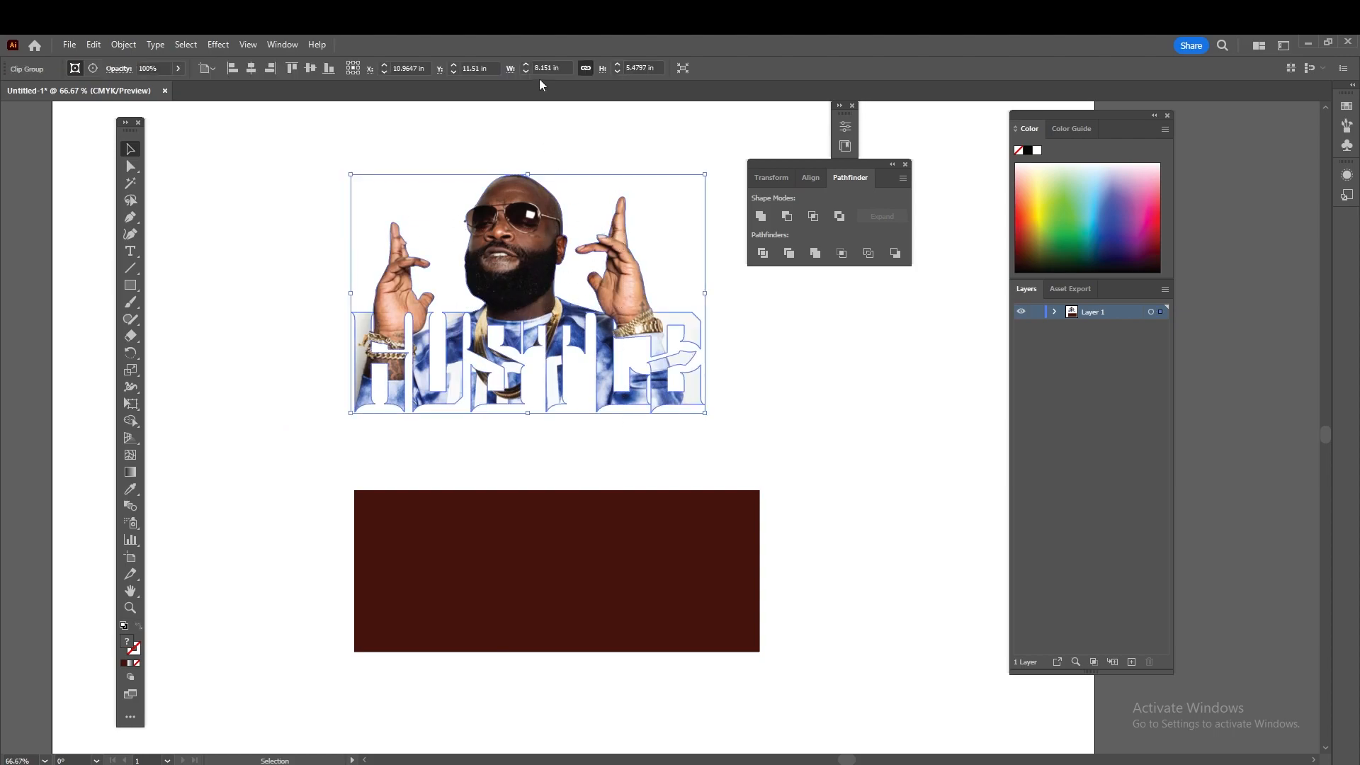
{"action": "left_click", "coordinate": [565, 65]}
{"action": "left_click", "coordinate": [519, 550]}
{"action": "left_click_drag", "start_coordinate": [605, 552], "coordinate": [559, 511]}
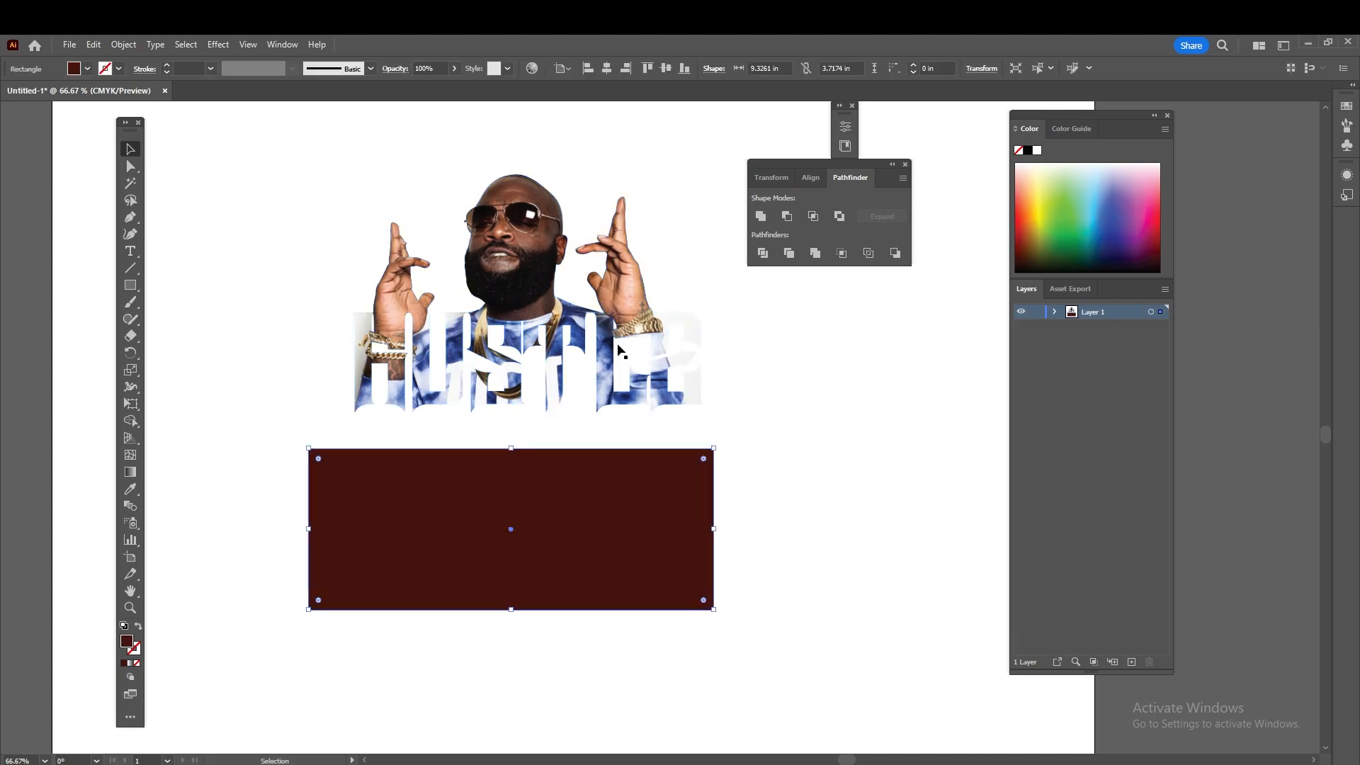
{"action": "left_click", "coordinate": [783, 68]}
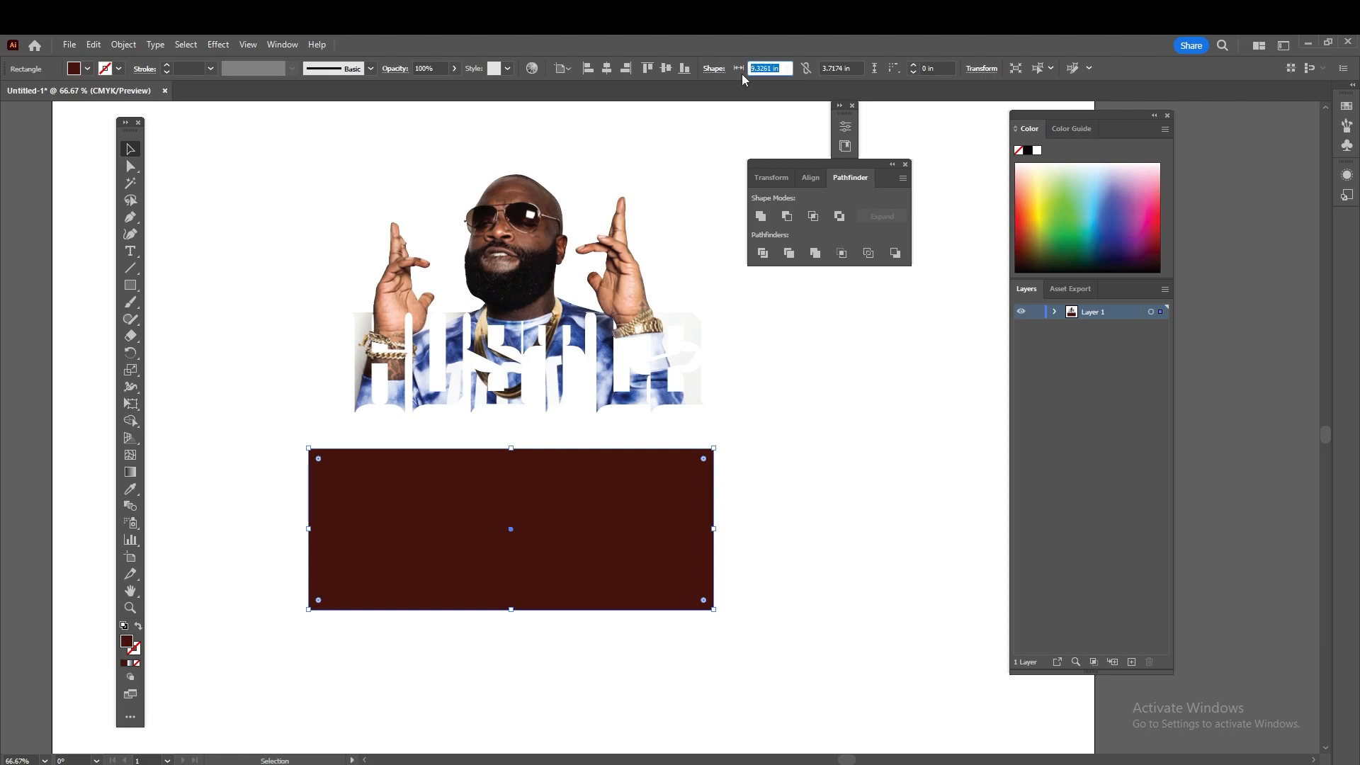
{"action": "type", "text": "8.151 in"}
Align the rectangle and the clipped artwork on their horizontal and vertical centers, and deselect both
{"action": "left_click_drag", "start_coordinate": [833, 549], "coordinate": [527, 379]}
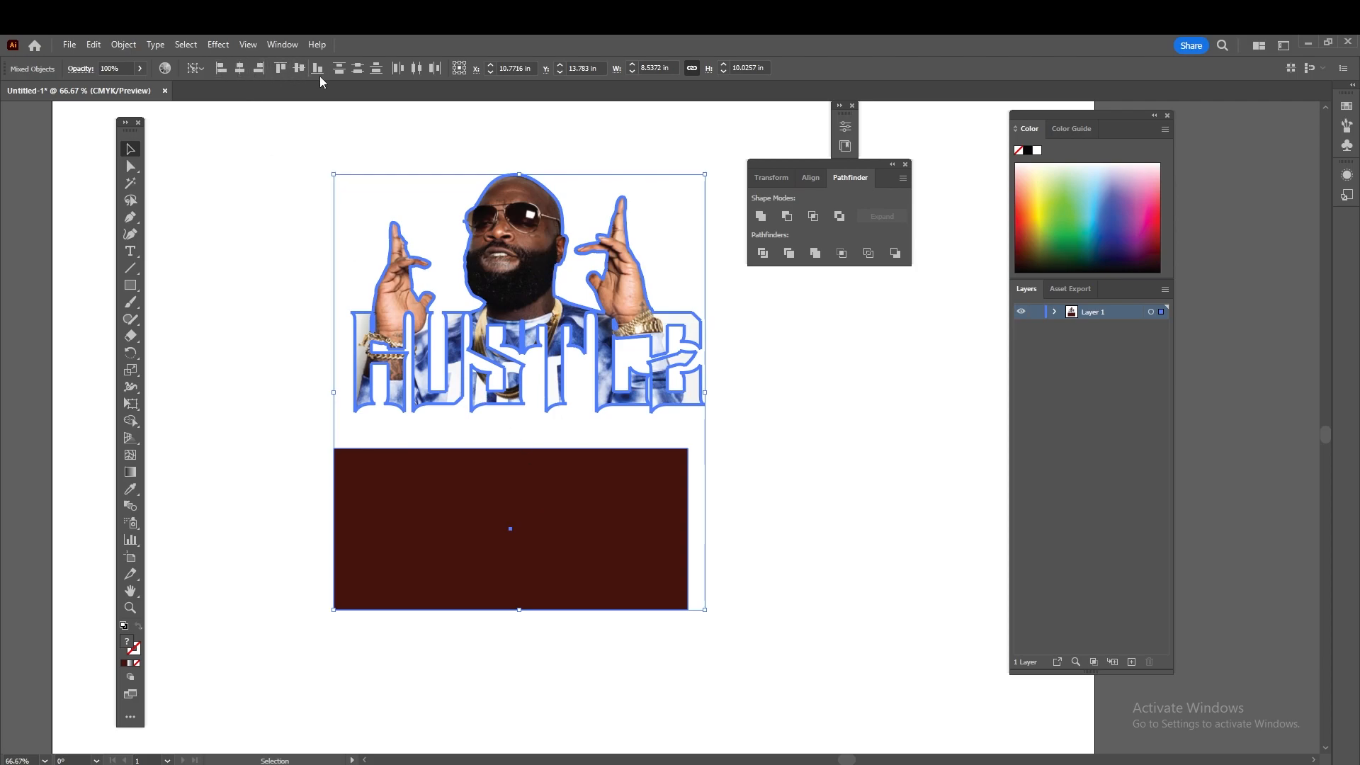
{"action": "left_click", "coordinate": [295, 47]}
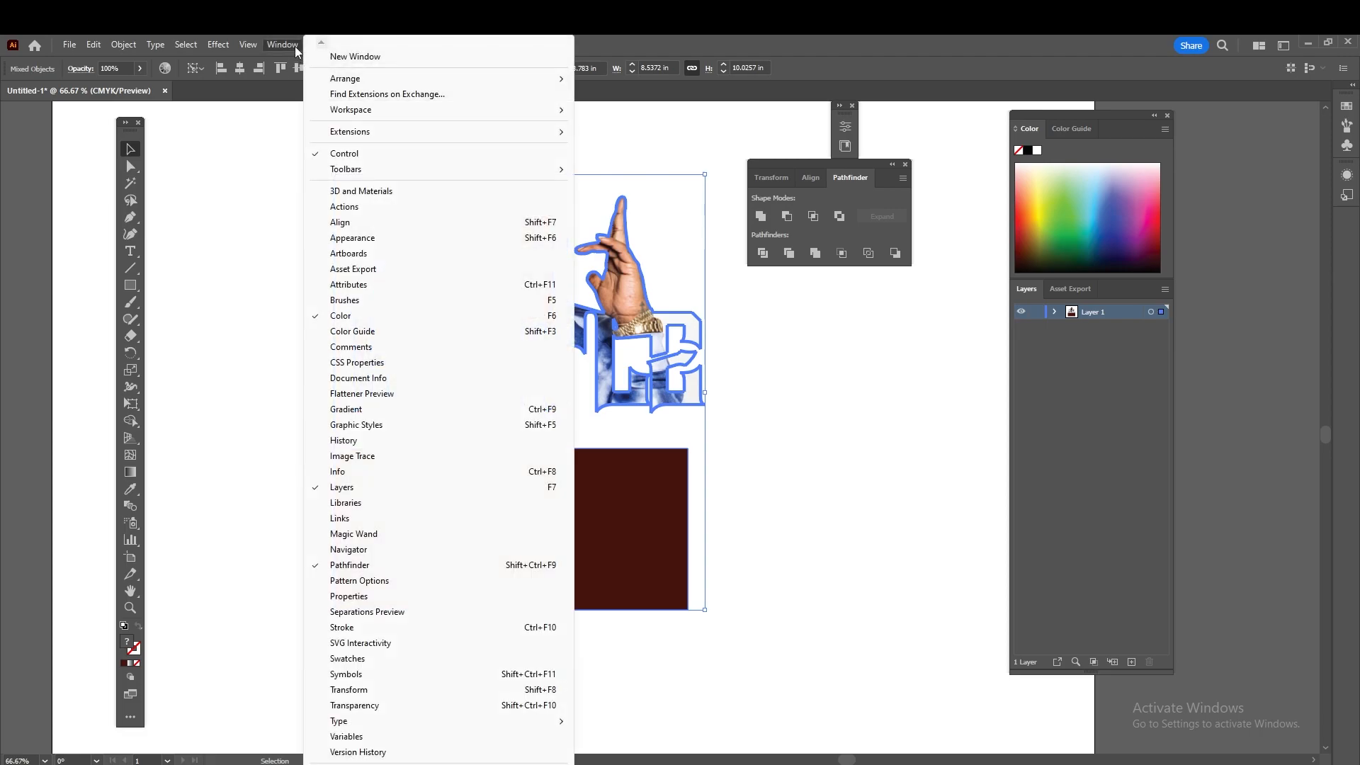
{"action": "left_click", "coordinate": [295, 45]}
{"action": "left_click", "coordinate": [844, 128]}
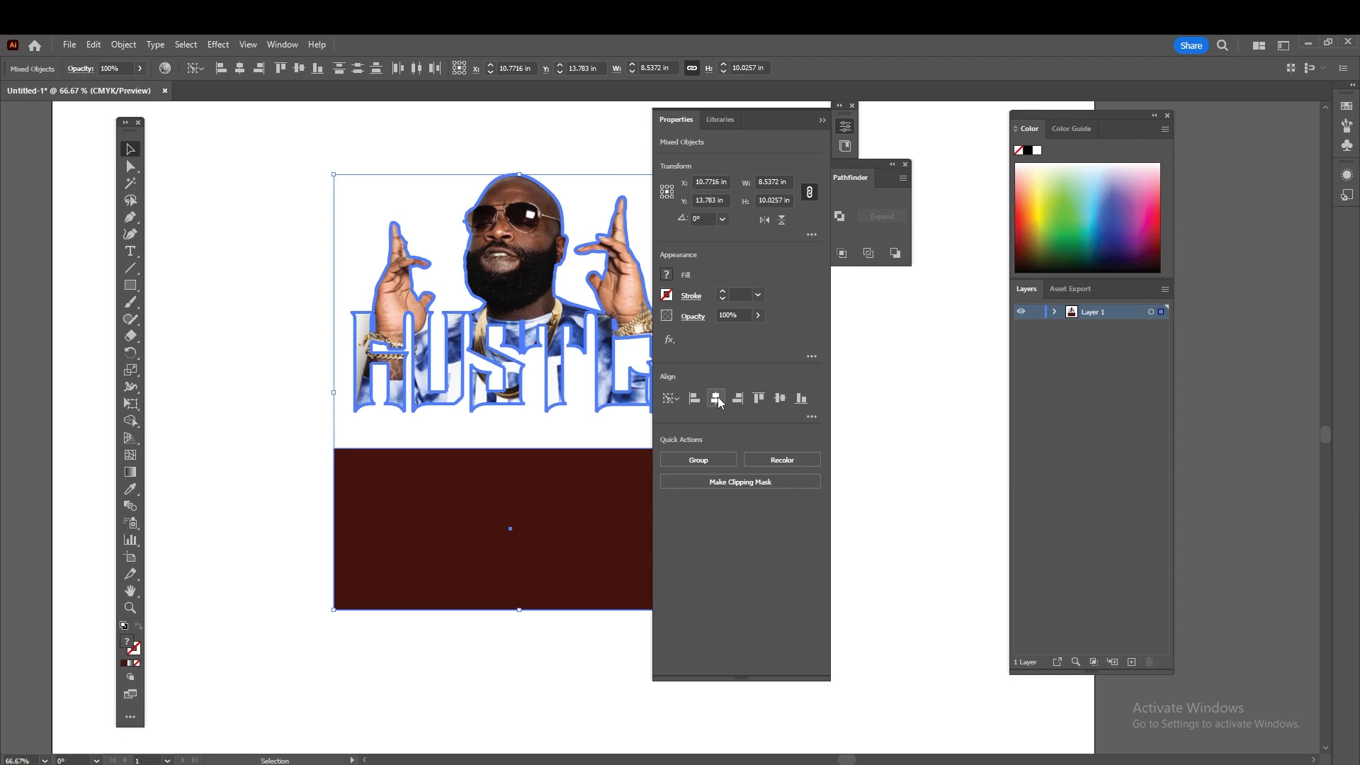
{"action": "left_click", "coordinate": [297, 48]}
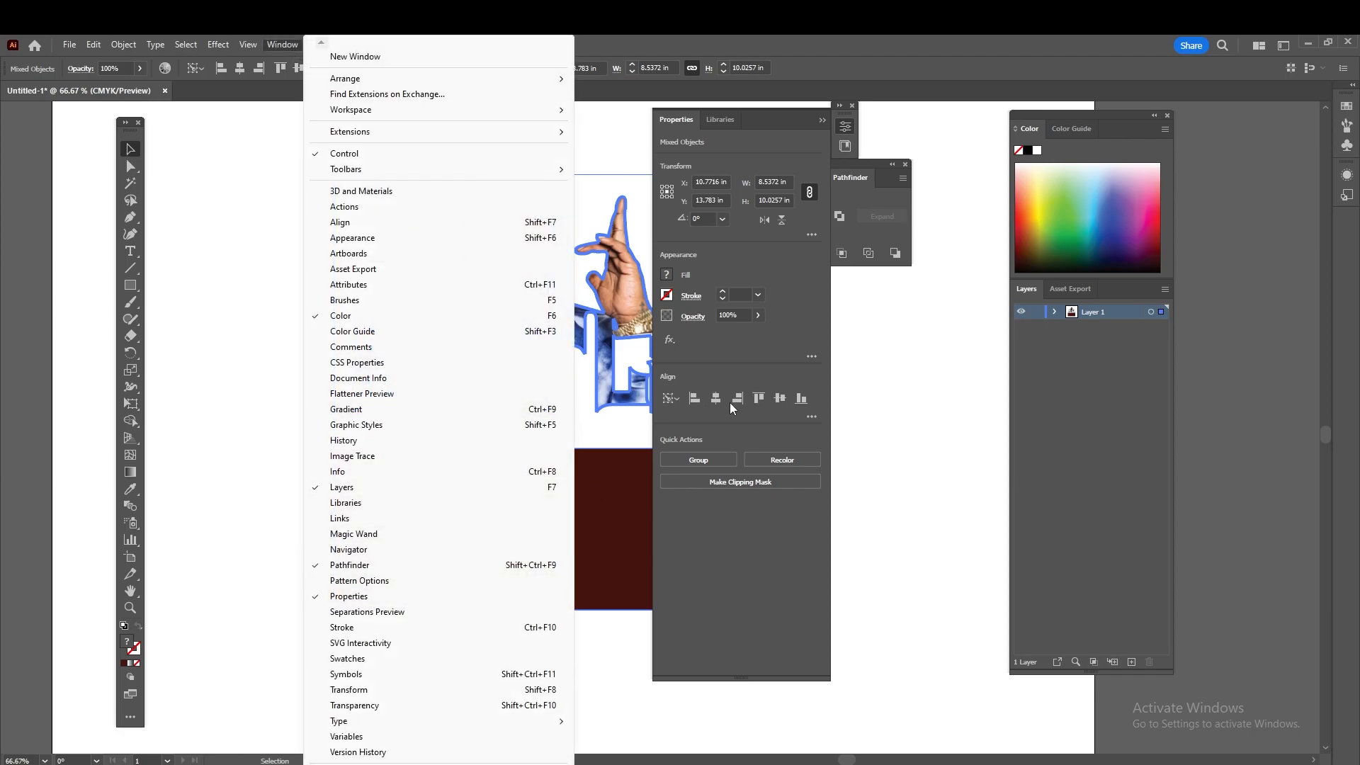
{"action": "left_click", "coordinate": [742, 374]}
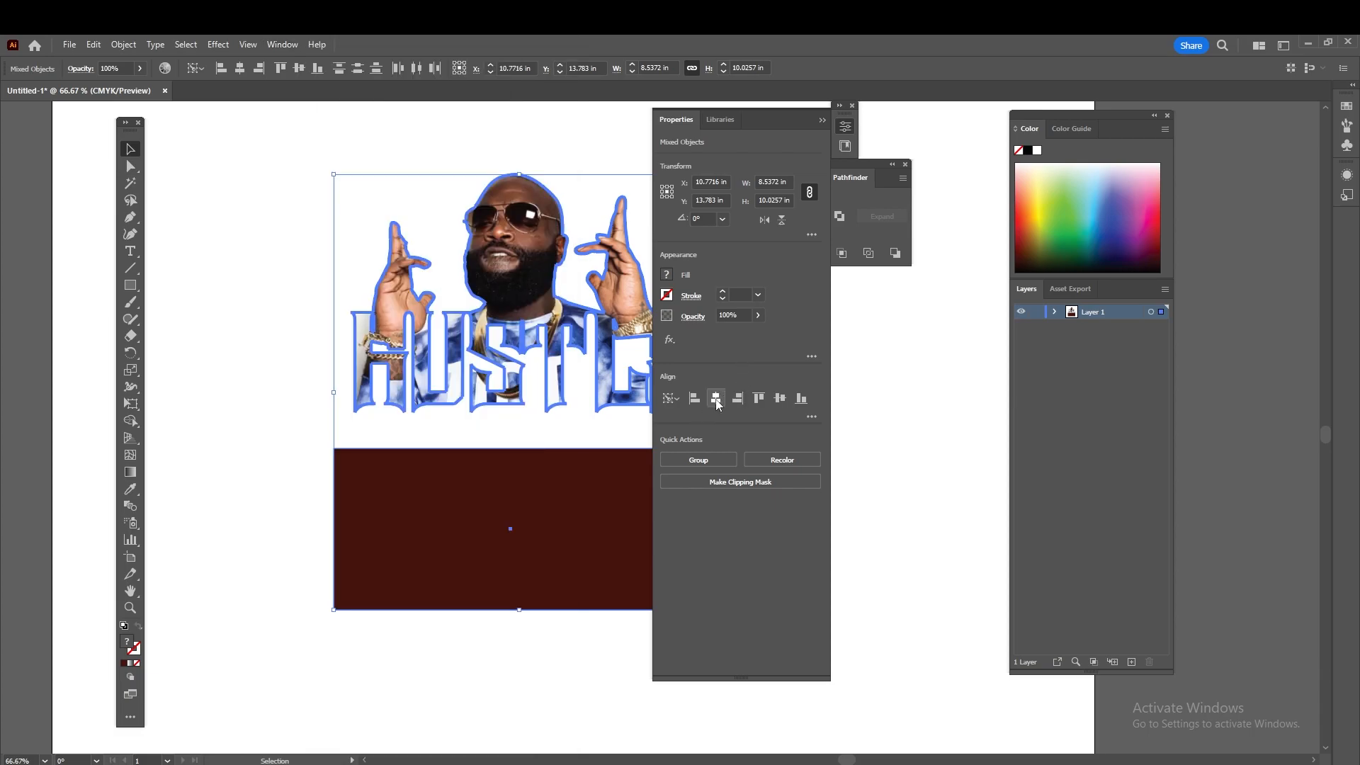
{"action": "left_click", "coordinate": [724, 399]}
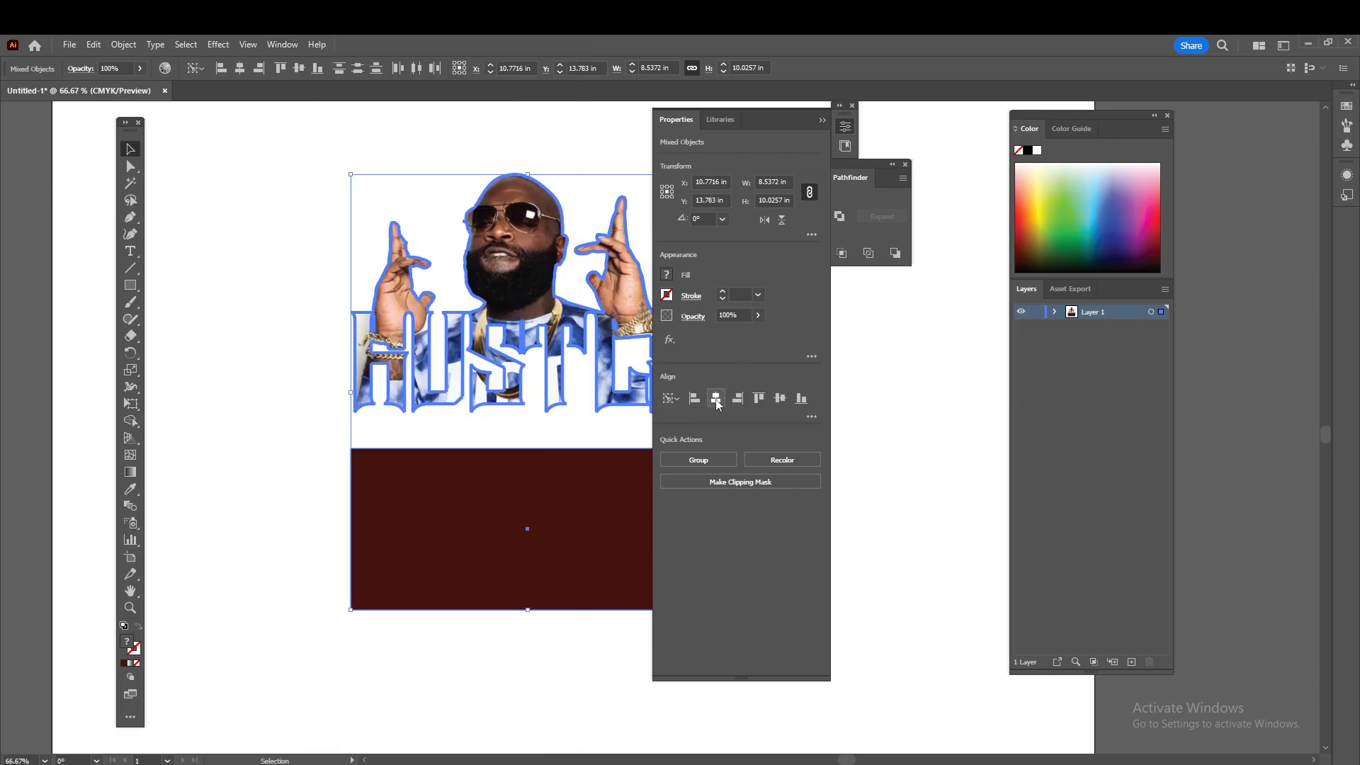
{"action": "left_click", "coordinate": [780, 398]}
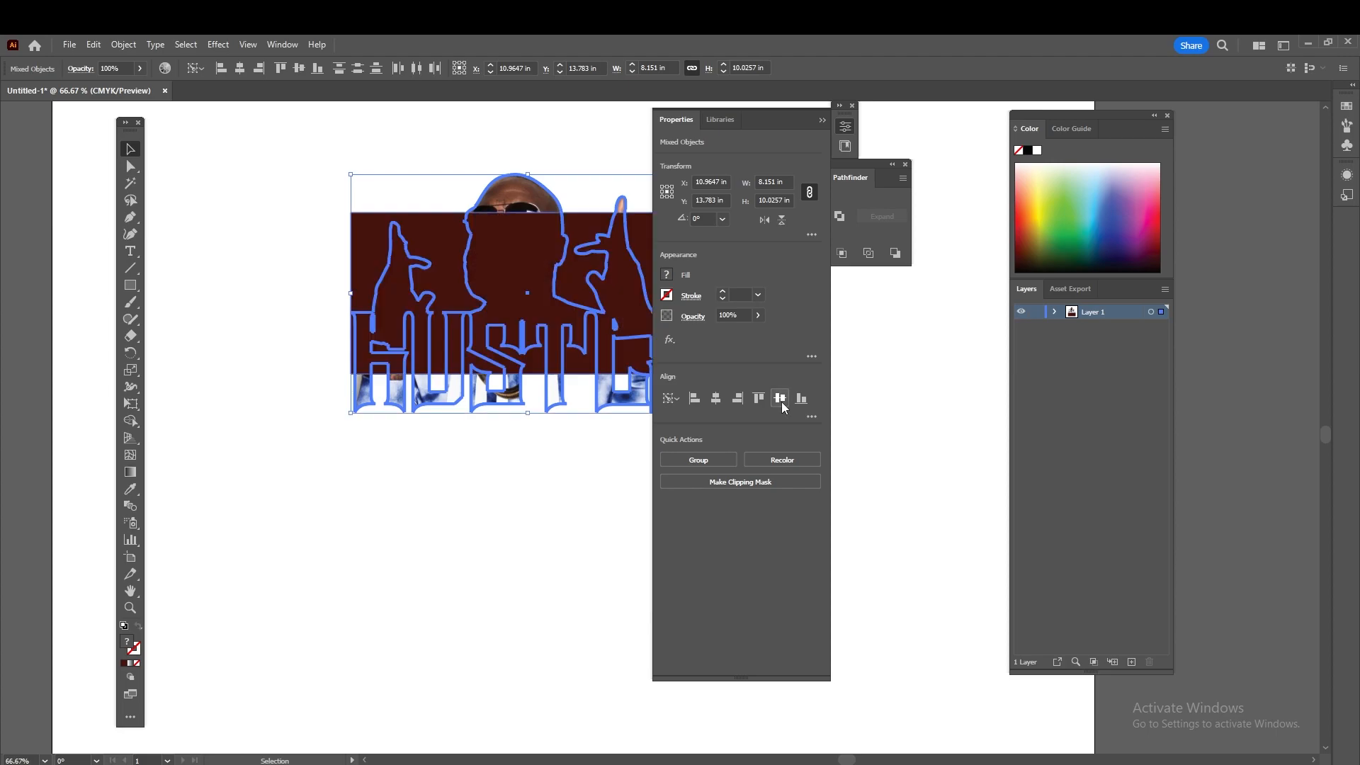
{"action": "left_click", "coordinate": [513, 524]}
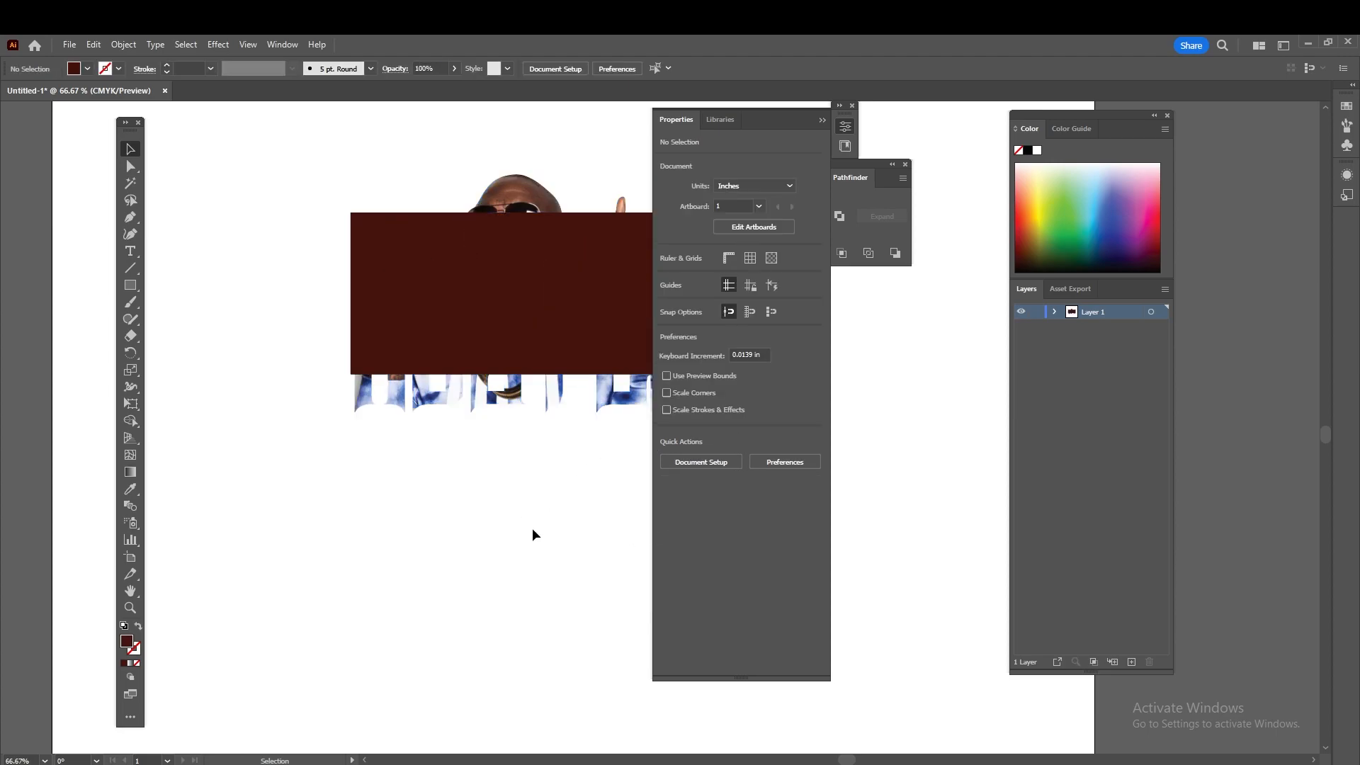
{"action": "left_click", "coordinate": [821, 121]}
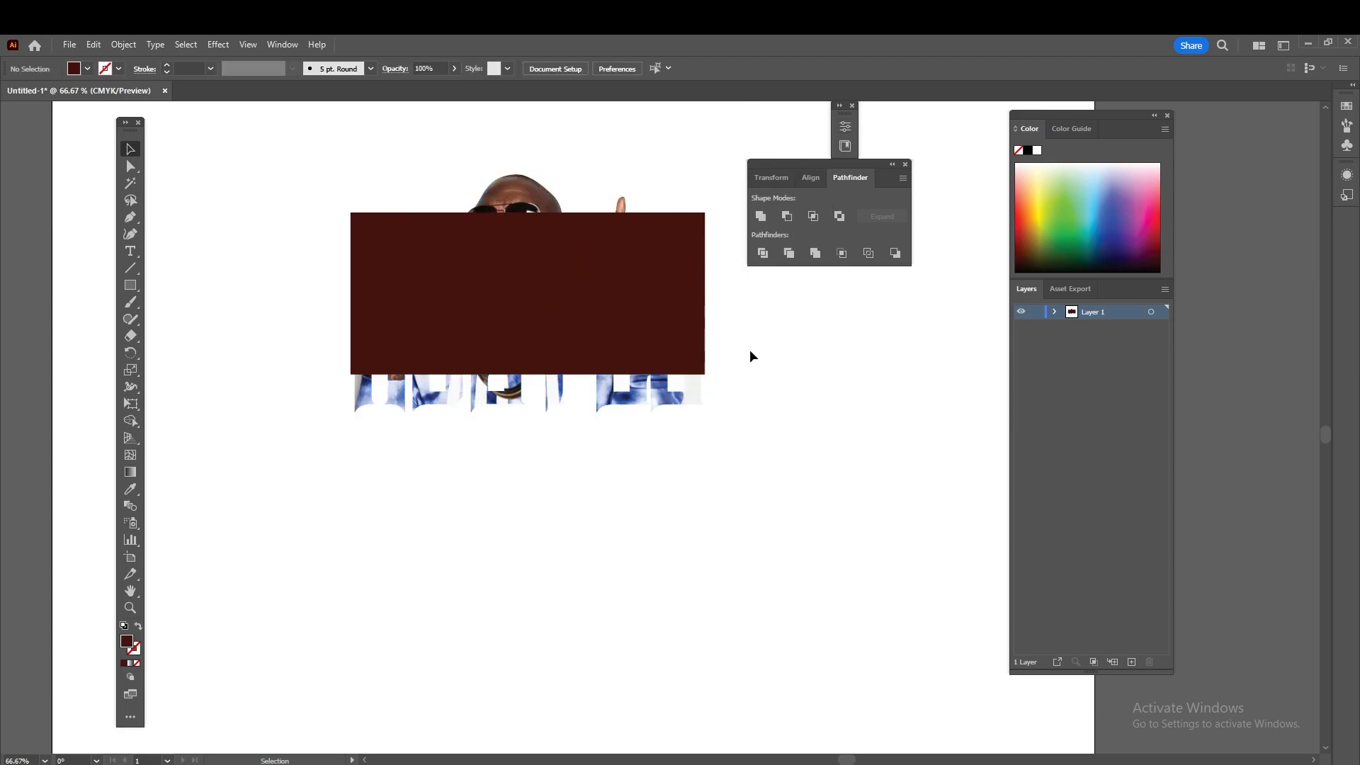
Move the floating Pathfinder panel clear of the artwork
{"action": "scroll", "coordinate": [644, 189], "scroll_direction": "up", "scroll_amount": 1}
{"action": "left_click_drag", "start_coordinate": [551, 188], "coordinate": [622, 287]}
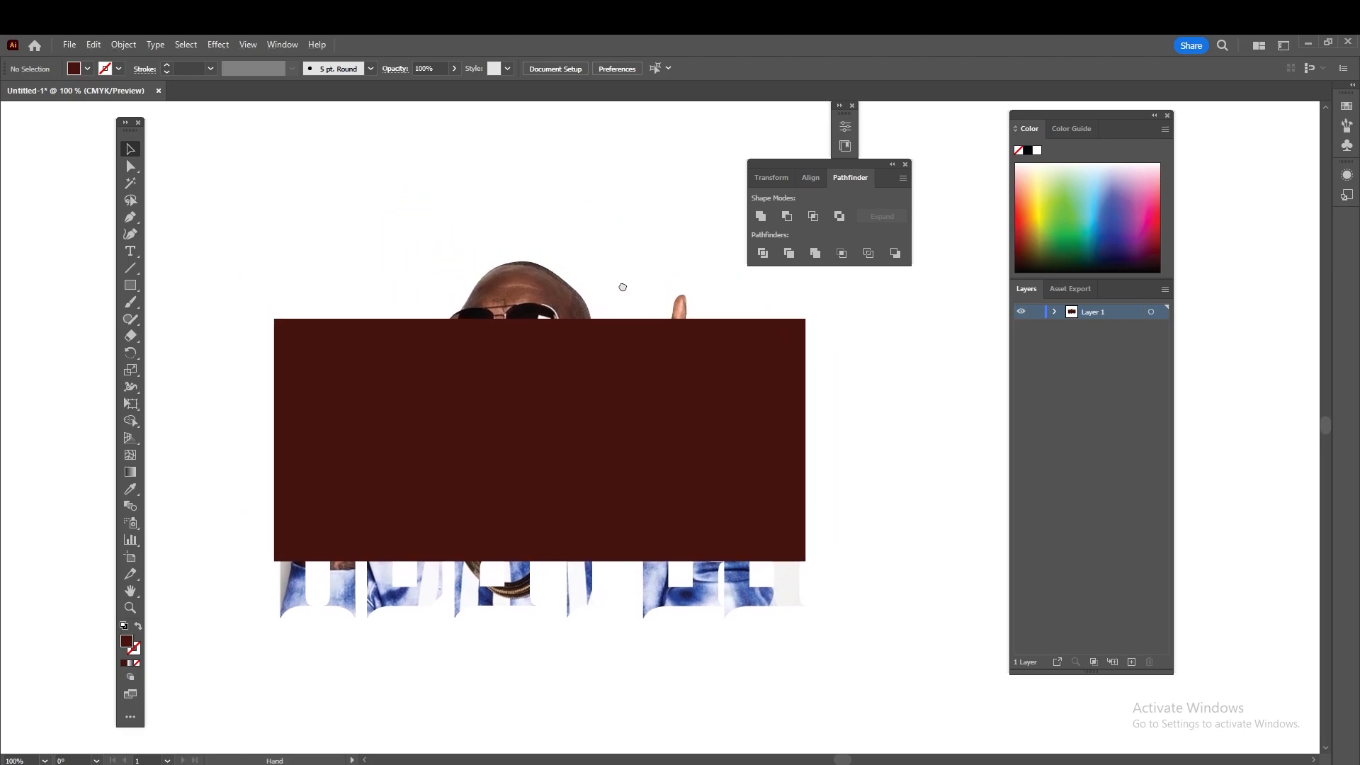
{"action": "left_click_drag", "start_coordinate": [865, 164], "coordinate": [957, 164]}
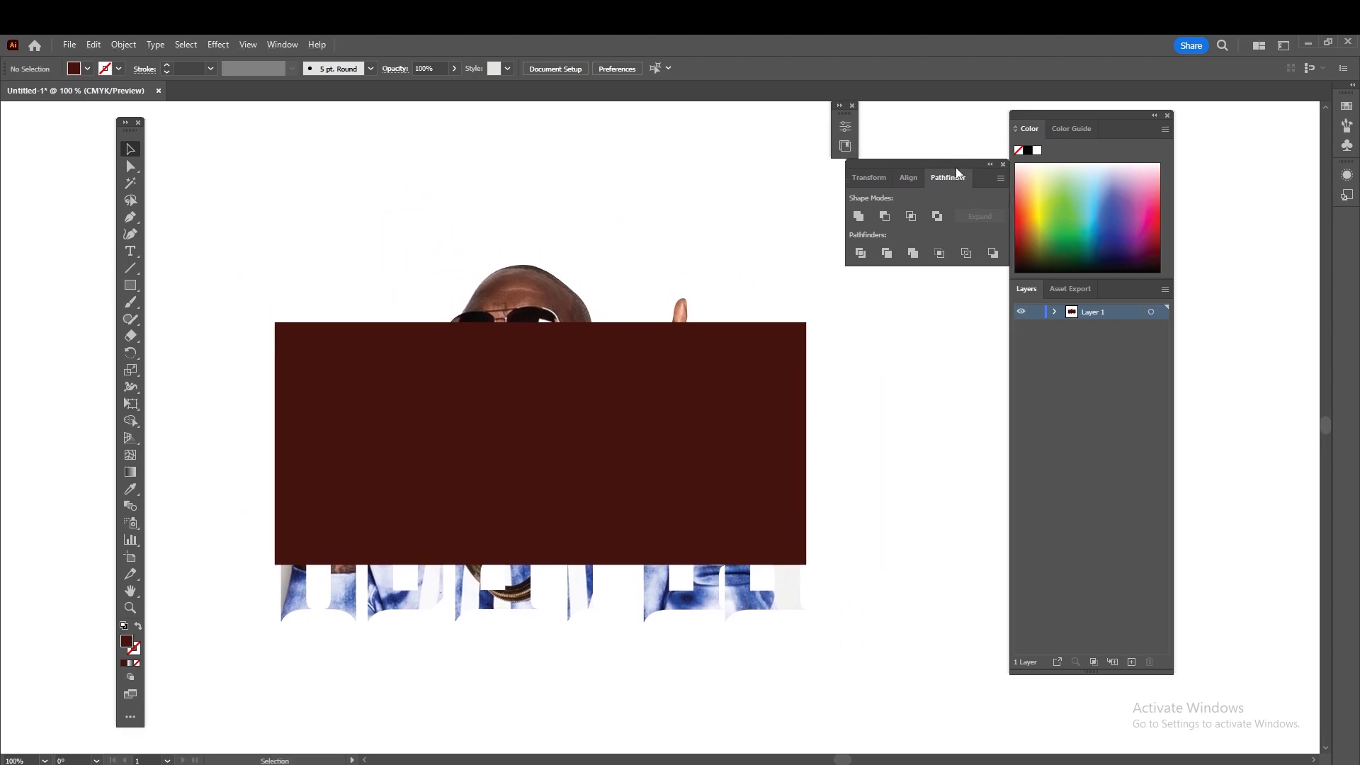
Send the dark red rectangle to the back, behind the clipped artwork, and deselect it
{"action": "left_click", "coordinate": [768, 379]}
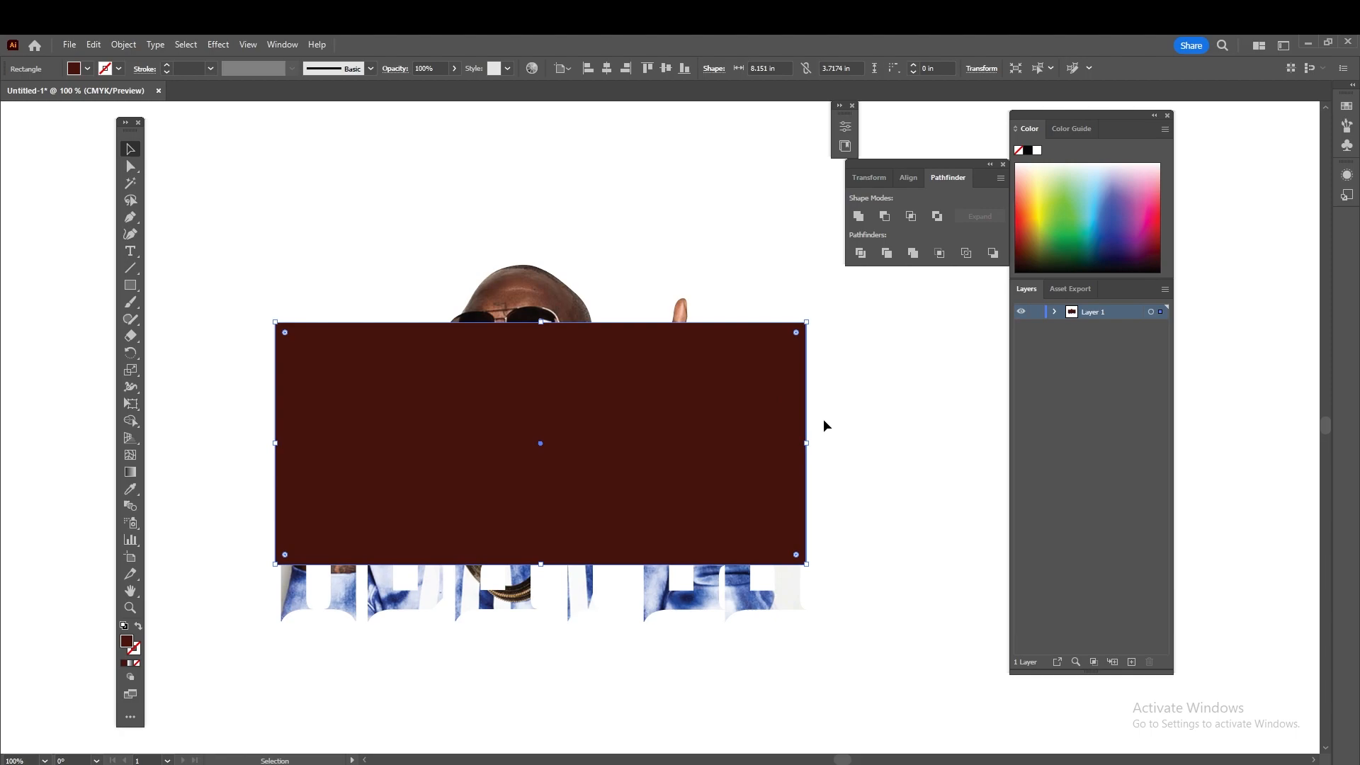
{"action": "right_click", "coordinate": [735, 405]}
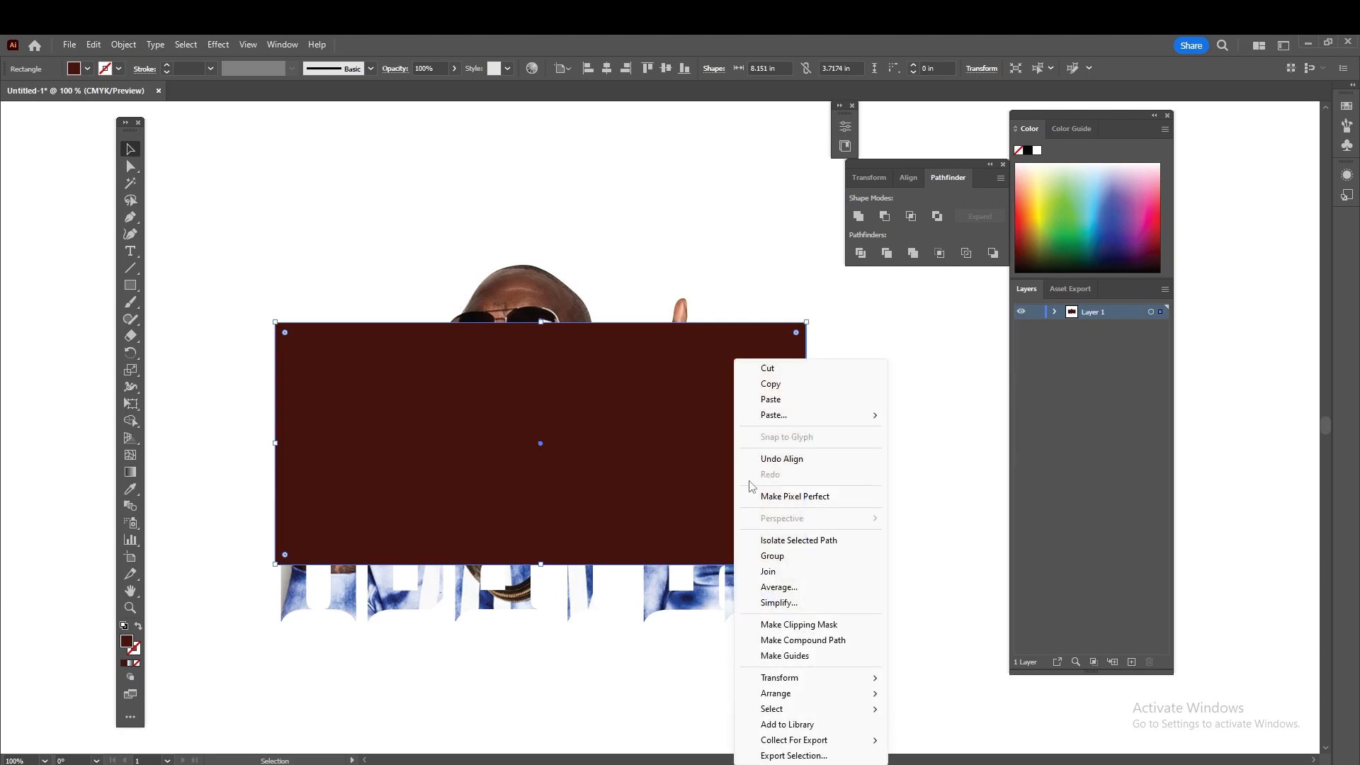
{"action": "mouse_move", "coordinate": [793, 699]}
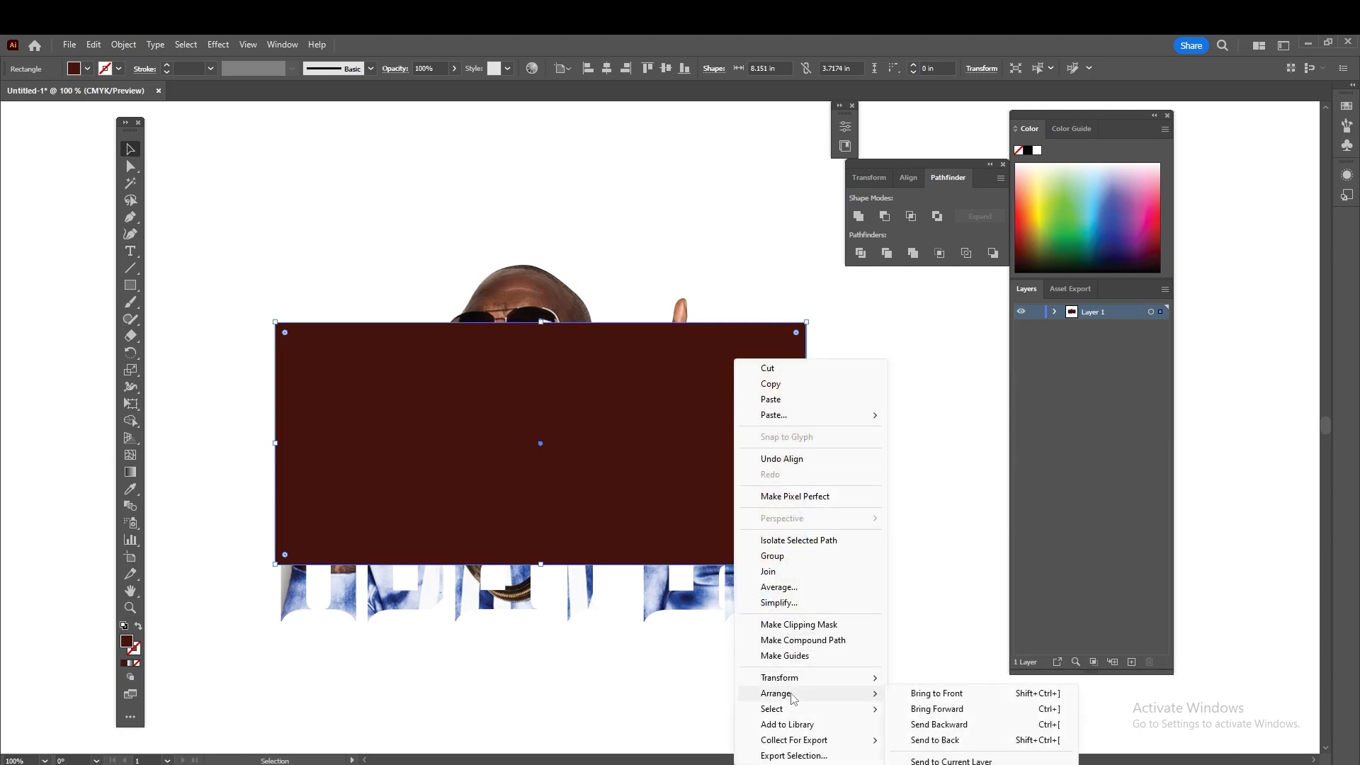
{"action": "left_click", "coordinate": [967, 741]}
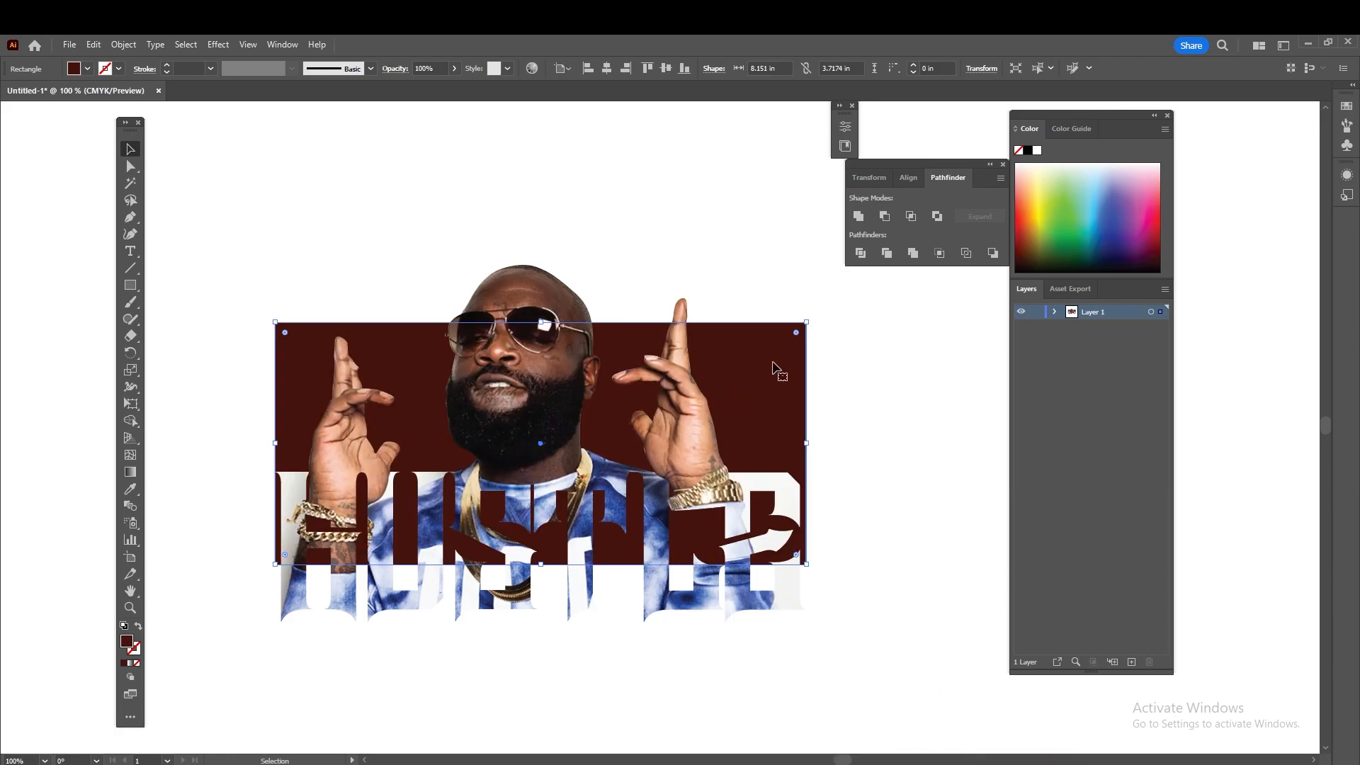
{"action": "left_click", "coordinate": [873, 357]}
Move the dark red rectangle down behind the lettering and resize it to about 9.72 by 3.17 in
{"action": "left_click", "coordinate": [753, 367]}
{"action": "left_click_drag", "start_coordinate": [761, 352], "coordinate": [768, 446]}
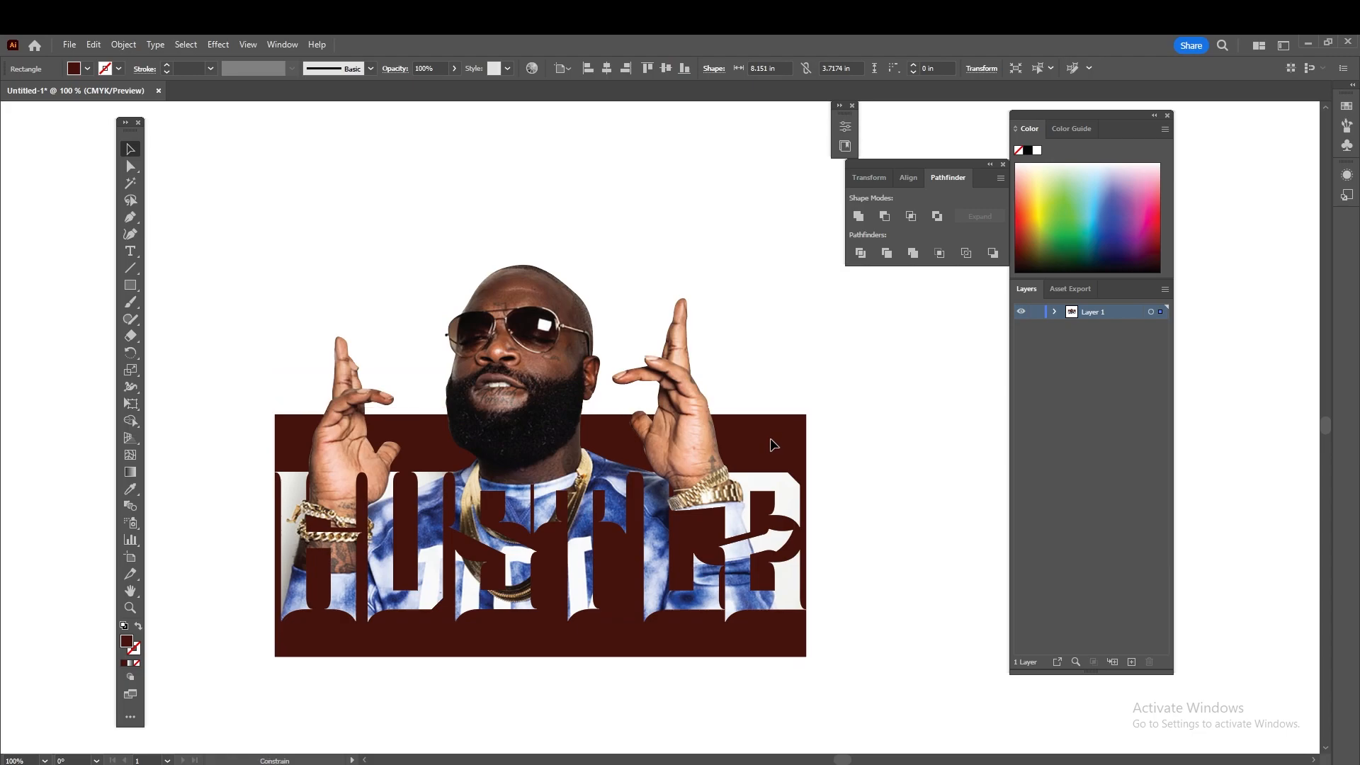
{"action": "left_click_drag", "start_coordinate": [806, 536], "coordinate": [857, 531]}
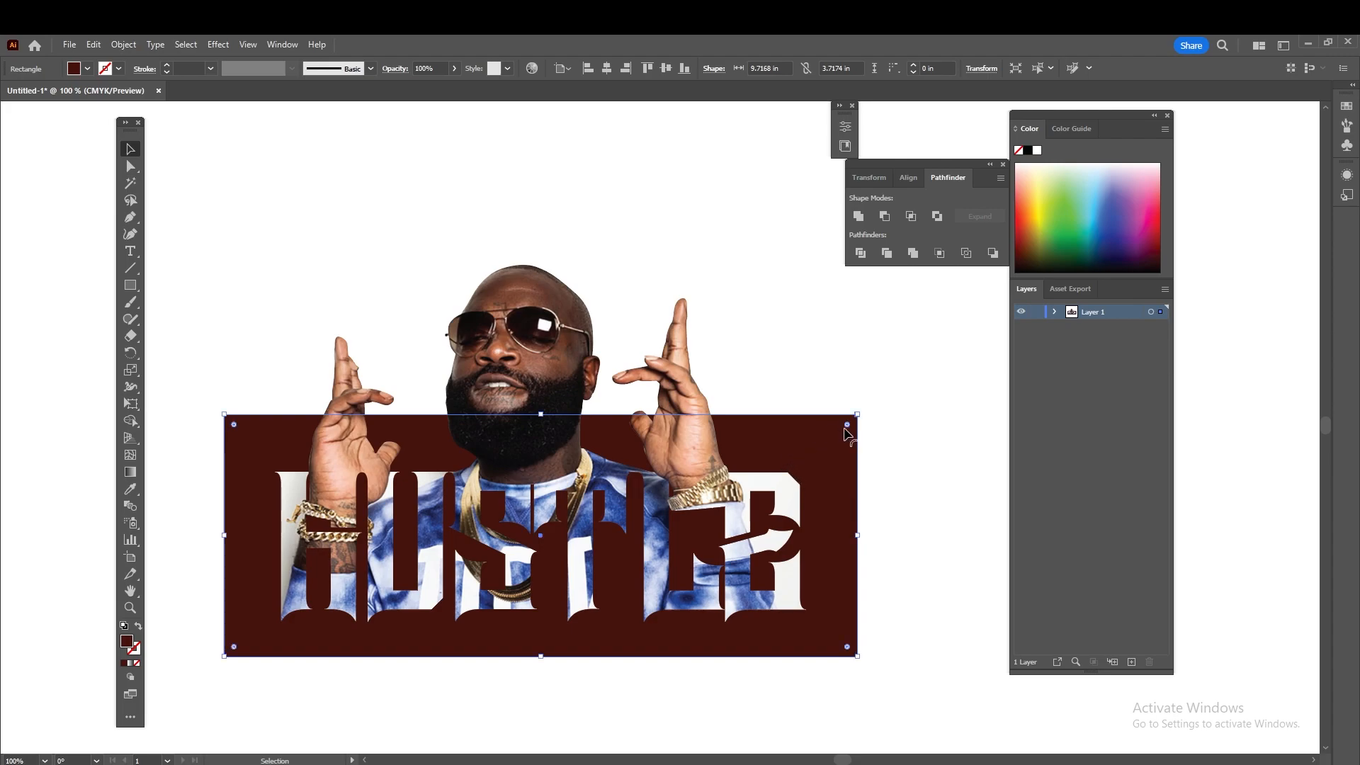
{"action": "left_click", "coordinate": [929, 456]}
{"action": "left_click", "coordinate": [838, 435]}
{"action": "left_click_drag", "start_coordinate": [541, 660], "coordinate": [553, 638]}
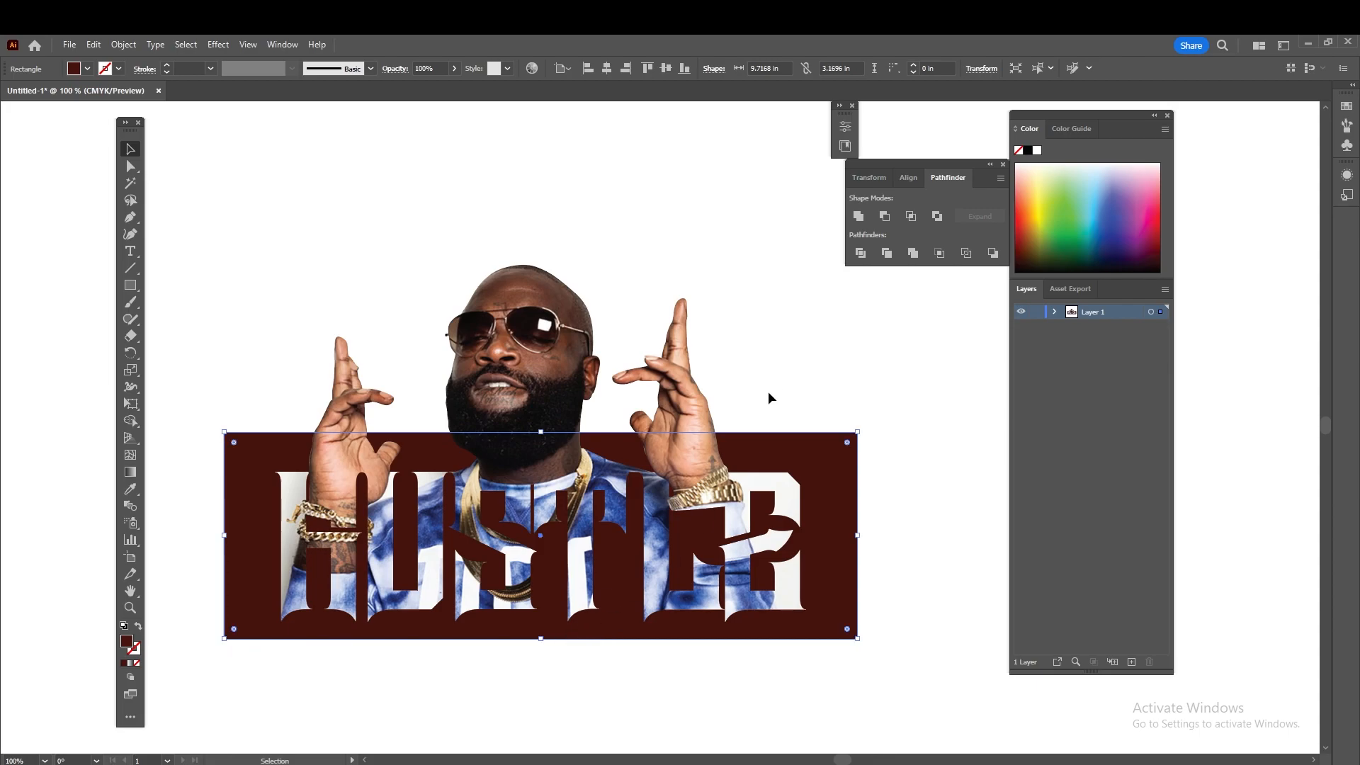
{"action": "left_click", "coordinate": [756, 402]}
{"action": "scroll", "coordinate": [755, 399], "scroll_direction": "down", "scroll_amount": 1}
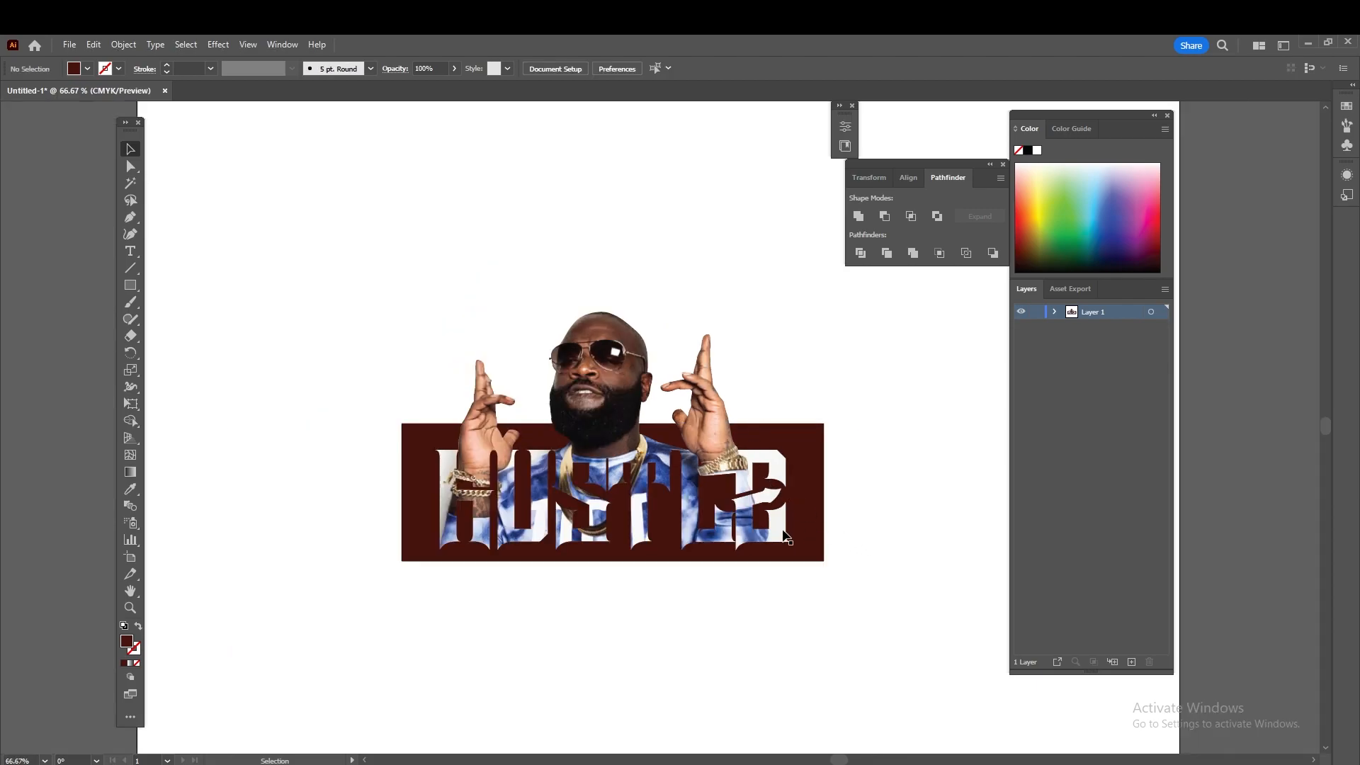
Darken the rectangle's fill to hex 280600, and deselect it
{"action": "left_click", "coordinate": [811, 482]}
{"action": "double_click", "coordinate": [126, 642]}
{"action": "left_click_drag", "start_coordinate": [801, 484], "coordinate": [810, 496]}
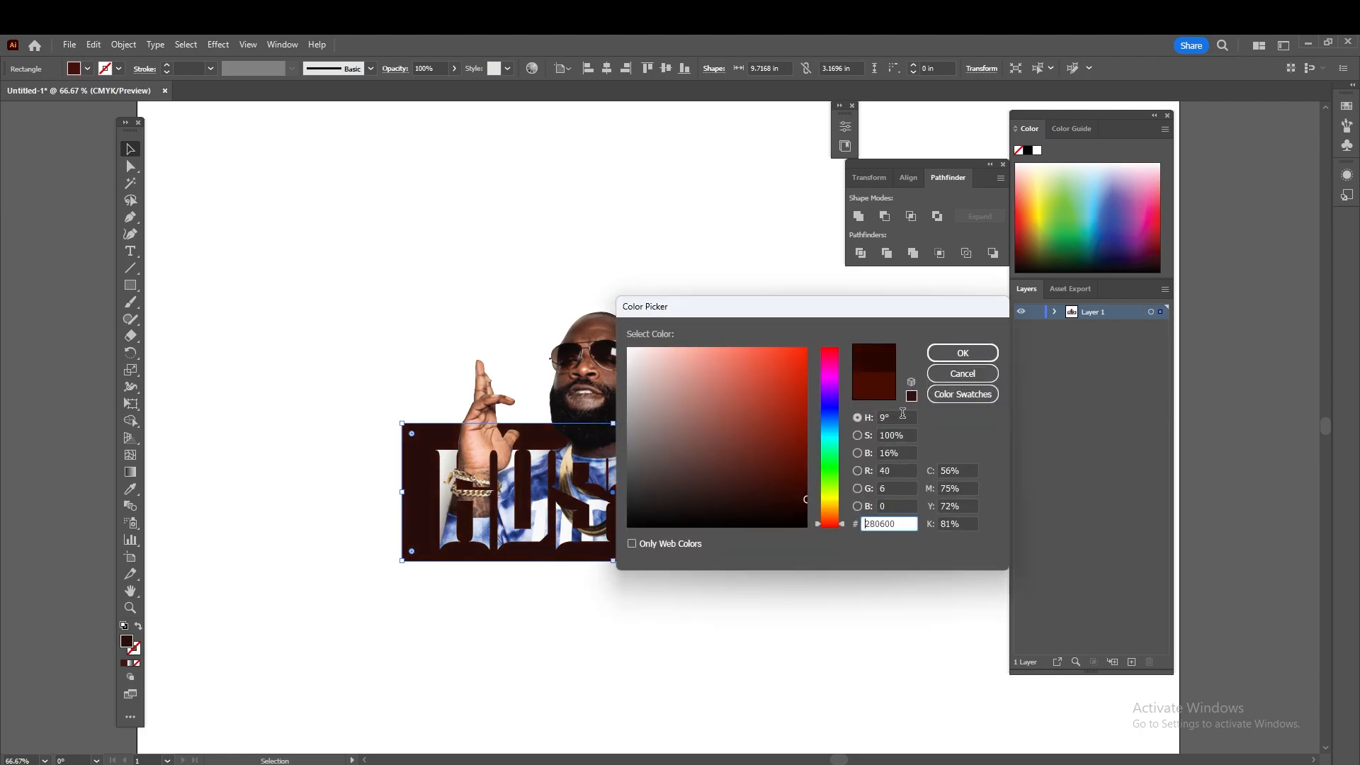
{"action": "left_click", "coordinate": [962, 353]}
{"action": "left_click", "coordinate": [825, 604]}
{"action": "left_click_drag", "start_coordinate": [695, 596], "coordinate": [645, 582]}
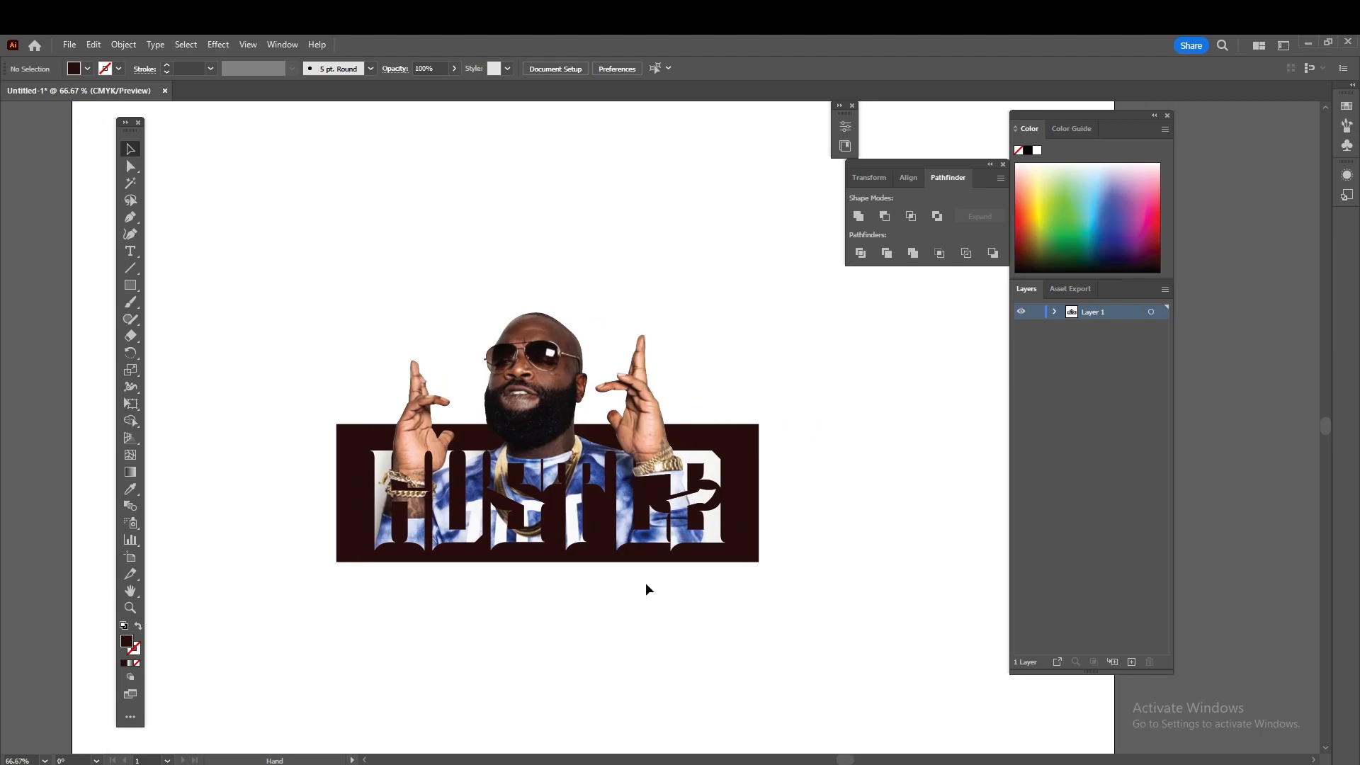
Round the dark rectangle's corners fully to about 1.58 in, and move the resulting pill shape away from the clipped artwork
{"action": "key", "text": "ctrl+1"}
{"action": "scroll", "coordinate": [604, 373], "scroll_direction": "up", "scroll_amount": 7}
{"action": "scroll", "coordinate": [649, 331], "scroll_direction": "down", "scroll_amount": 5}
{"action": "scroll", "coordinate": [653, 338], "scroll_direction": "down", "scroll_amount": 2}
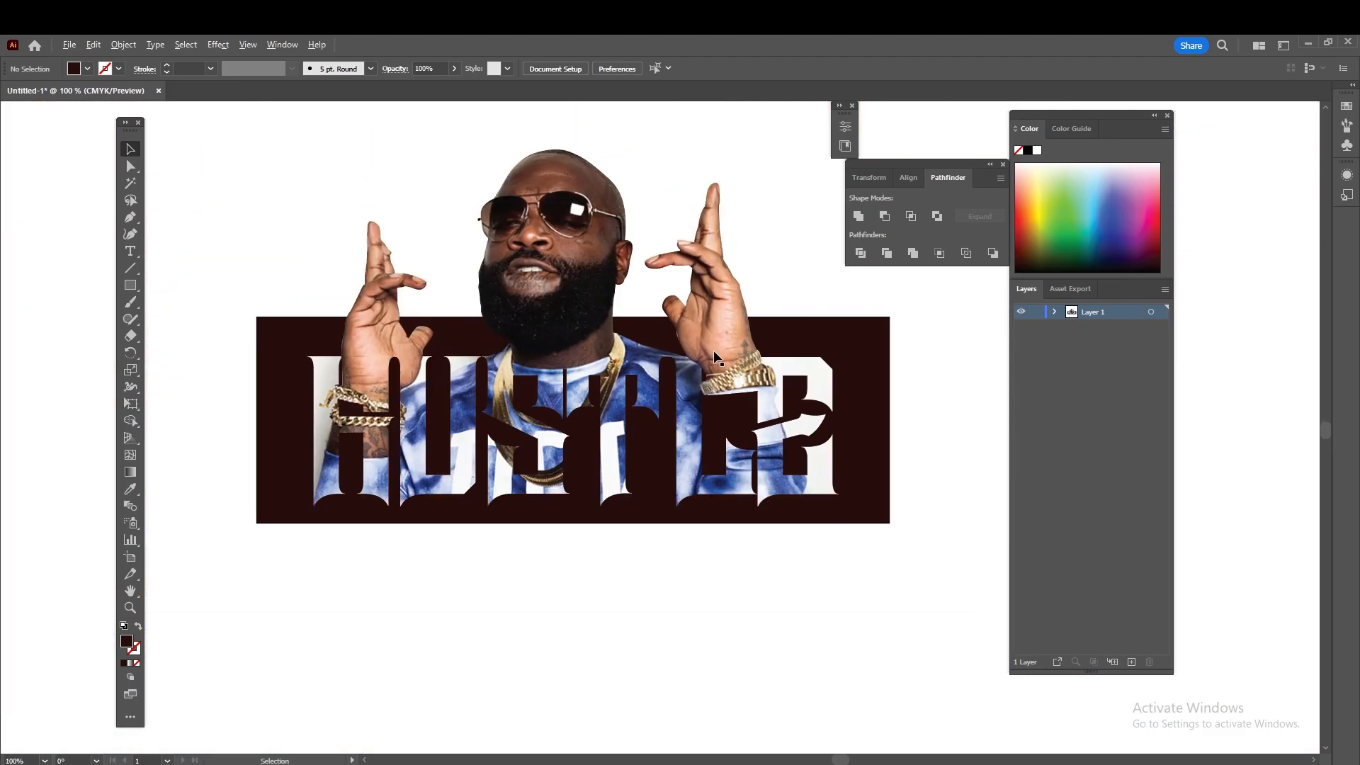
{"action": "scroll", "coordinate": [629, 383], "scroll_direction": "up", "scroll_amount": 2}
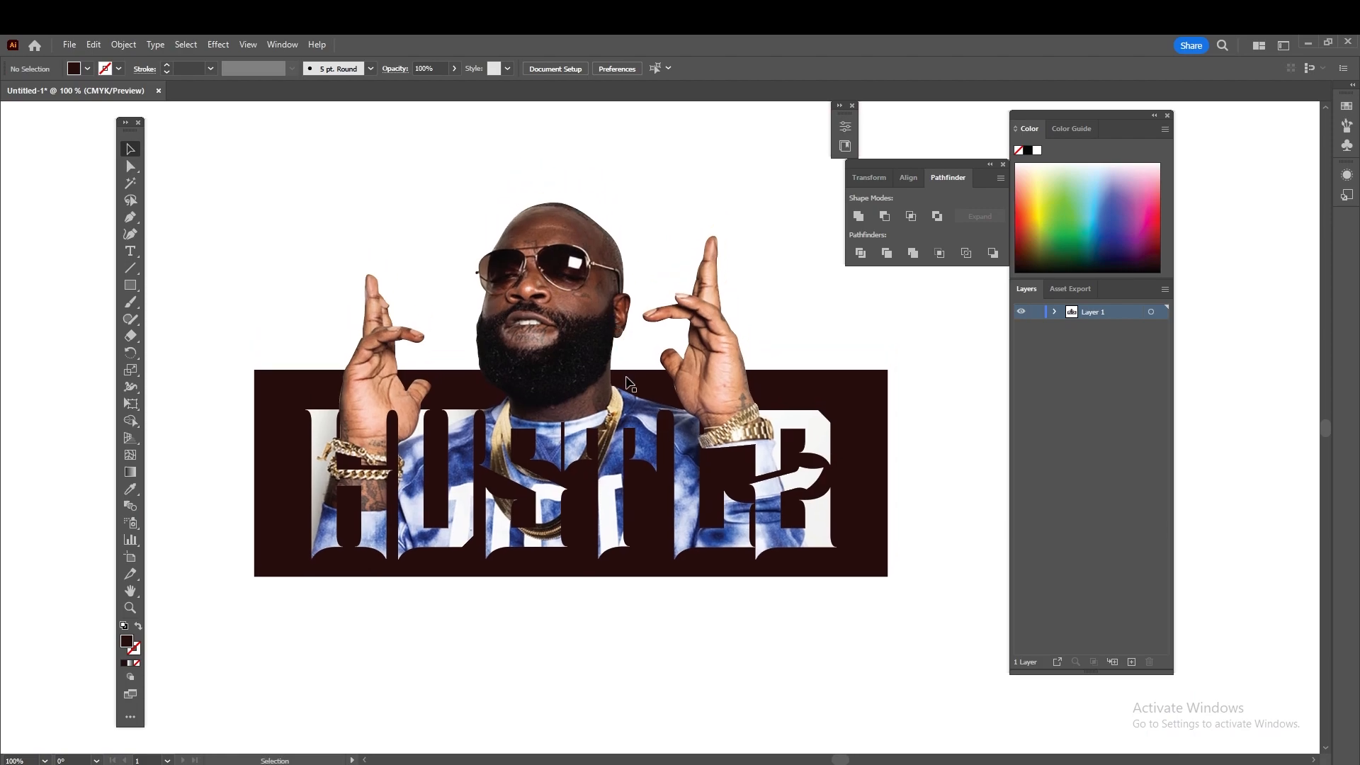
{"action": "left_click", "coordinate": [871, 381]}
{"action": "left_click_drag", "start_coordinate": [876, 385], "coordinate": [718, 461]}
{"action": "left_click", "coordinate": [878, 370]}
{"action": "key", "text": "ctrl+minus"}
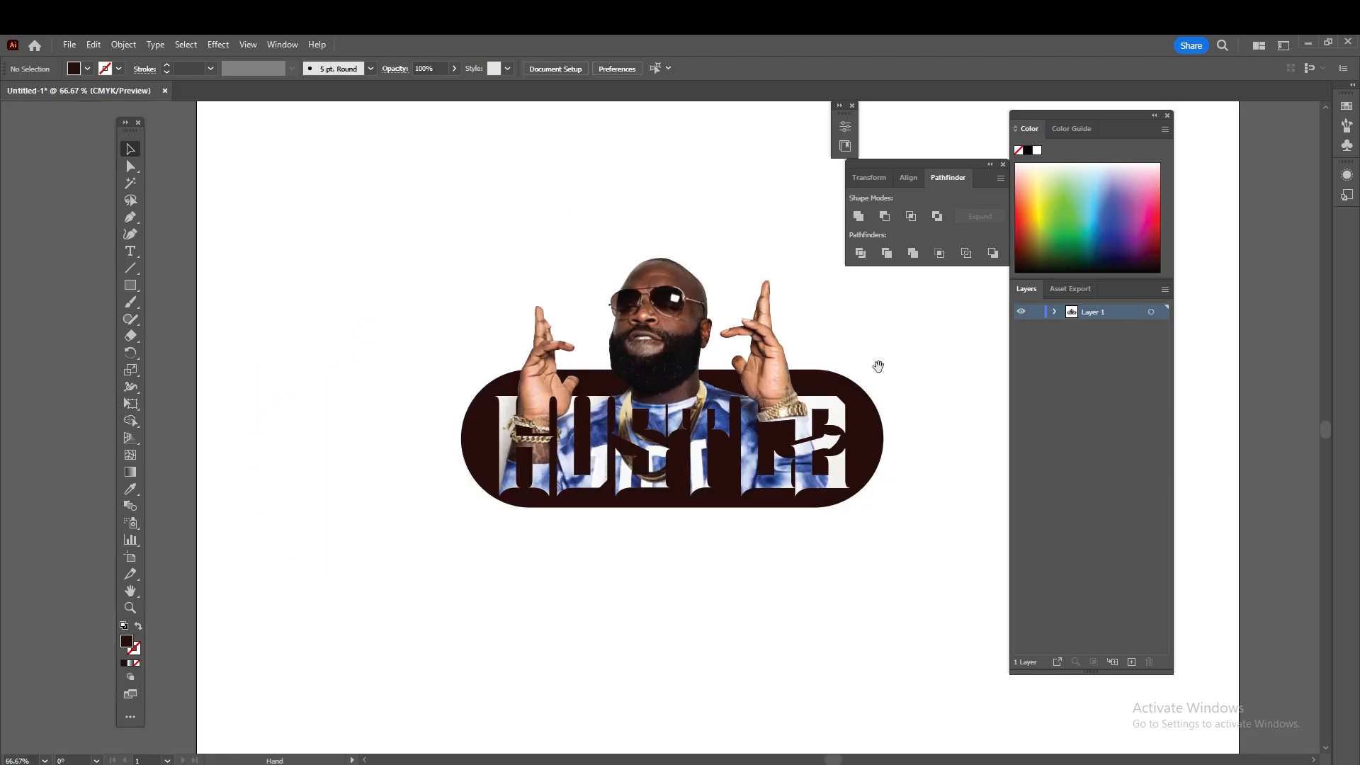
{"action": "left_click_drag", "start_coordinate": [685, 430], "coordinate": [898, 452]}
{"action": "left_click_drag", "start_coordinate": [891, 381], "coordinate": [889, 307]}
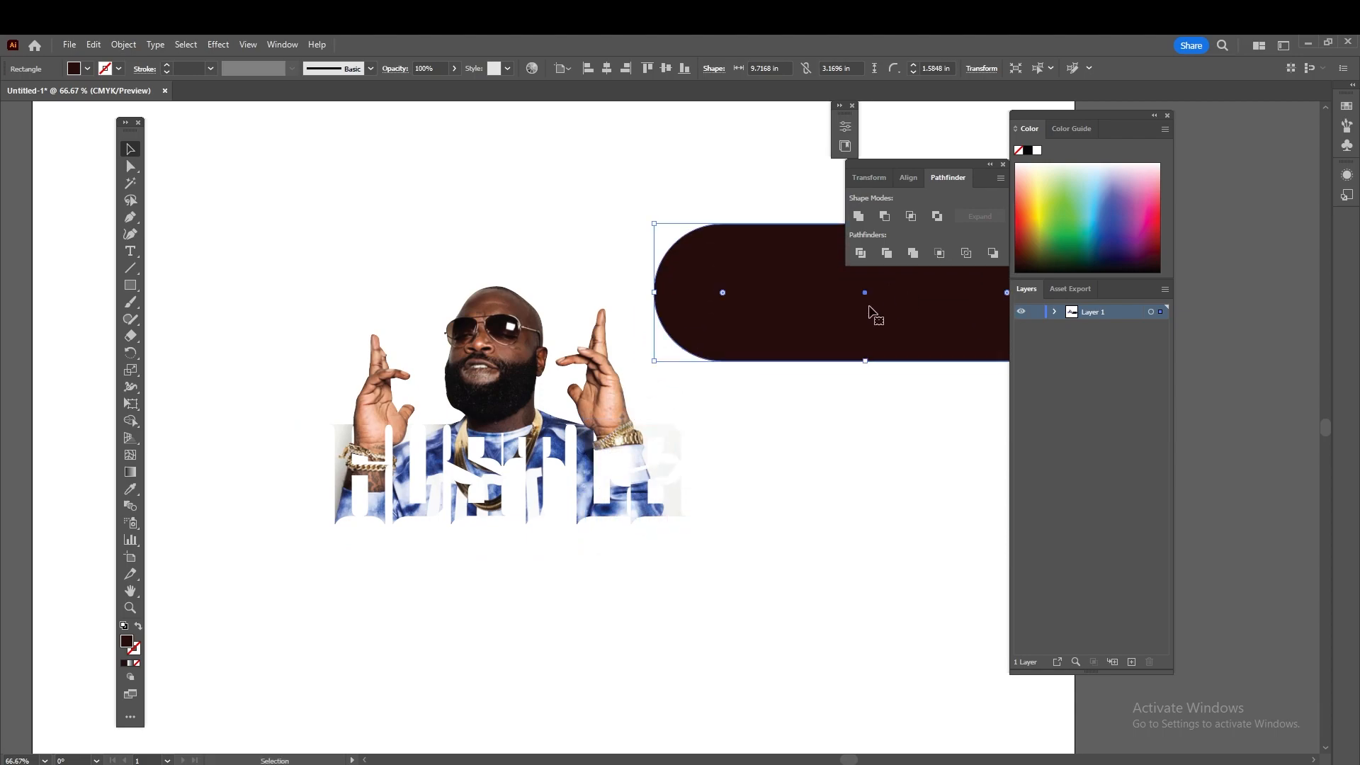
Draw a dark six-sided polygon over the HUSTLE lettering and send it to the back
{"action": "left_click_drag", "start_coordinate": [130, 285], "coordinate": [187, 343]}
{"action": "mouse_move", "coordinate": [461, 456]}
{"action": "left_mouse_down"}
{"action": "mouse_move", "coordinate": [725, 540]}
{"action": "mouse_move", "coordinate": [708, 533]}
{"action": "left_mouse_up"}
{"action": "key", "text": "v"}
{"action": "left_click_drag", "start_coordinate": [642, 414], "coordinate": [696, 404]}
{"action": "key", "text": "ctrl+shift+bracketleft"}
Position the hexagon behind the lettering and resize it to about 9.1 by 3.82 in
{"action": "mouse_move", "coordinate": [709, 450]}
{"action": "left_mouse_down"}
{"action": "mouse_move", "coordinate": [698, 433]}
{"action": "mouse_move", "coordinate": [765, 435]}
{"action": "mouse_move", "coordinate": [704, 434]}
{"action": "left_mouse_up"}
{"action": "left_click_drag", "start_coordinate": [507, 208], "coordinate": [508, 239]}
{"action": "left_click_drag", "start_coordinate": [505, 627], "coordinate": [492, 517]}
{"action": "left_click_drag", "start_coordinate": [645, 395], "coordinate": [643, 431]}
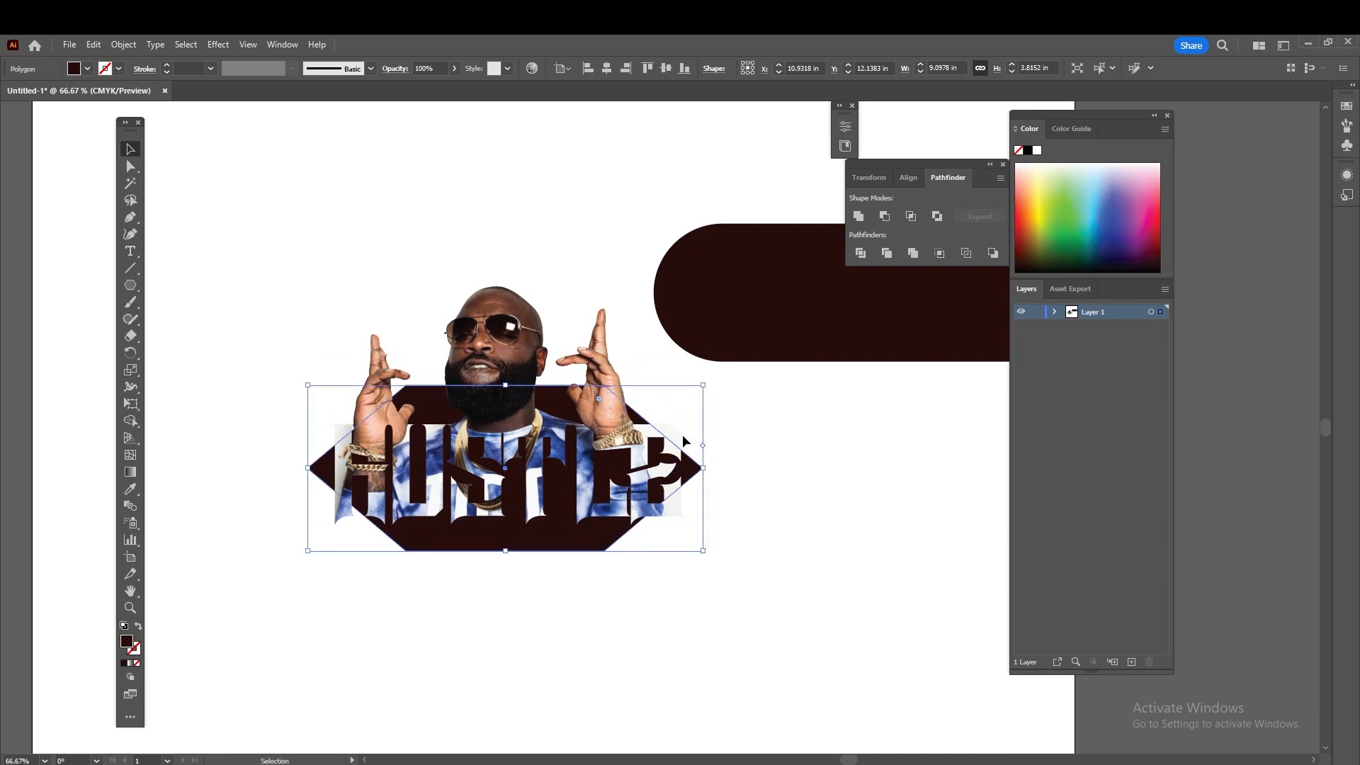
Widen the hexagon past both ends of the lettering, round its corners to about 0.63 in, and deselect it
{"action": "mouse_move", "coordinate": [705, 466]}
{"action": "left_mouse_down"}
{"action": "mouse_move", "coordinate": [782, 457]}
{"action": "mouse_move", "coordinate": [710, 473]}
{"action": "left_mouse_up"}
{"action": "key", "text": "a"}
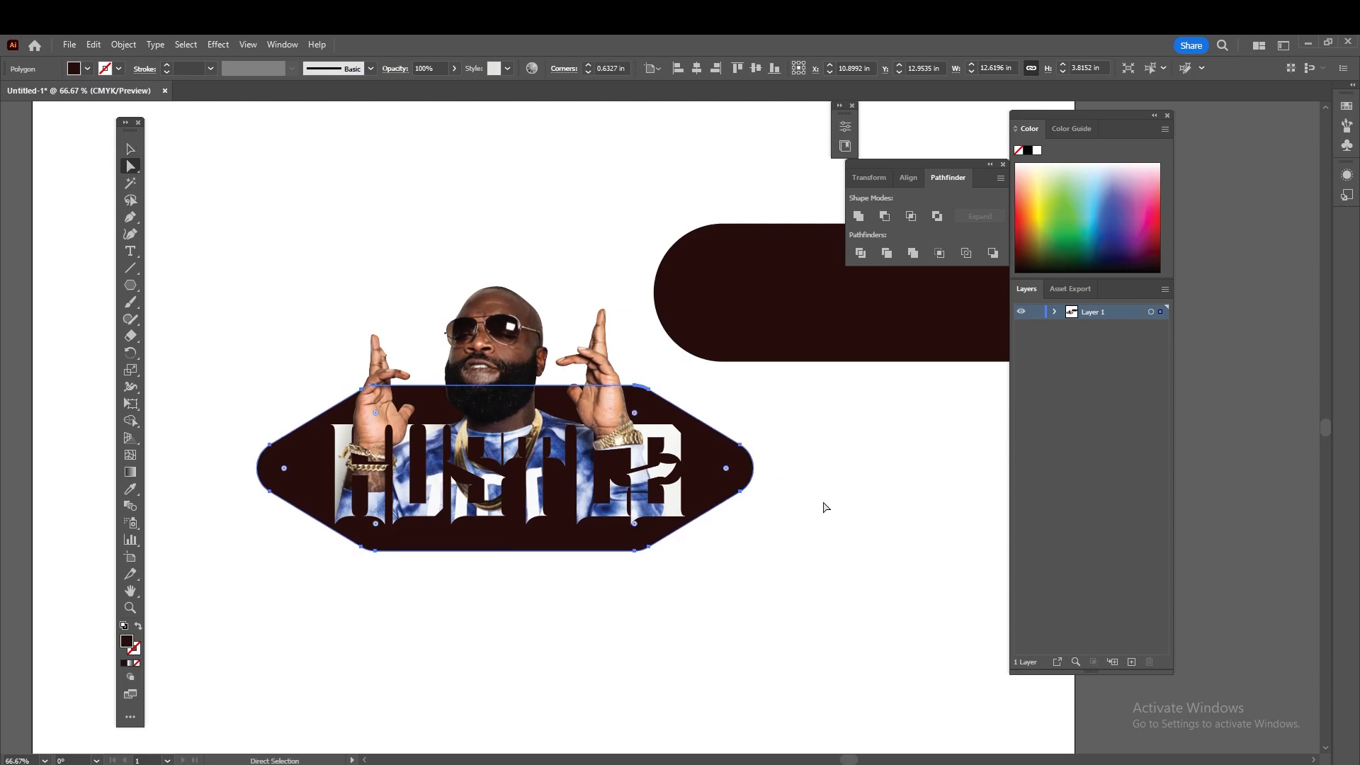
{"action": "left_click", "coordinate": [807, 522]}
{"action": "scroll", "coordinate": [765, 546], "scroll_direction": "down", "scroll_amount": 1}
{"action": "key", "text": "v"}
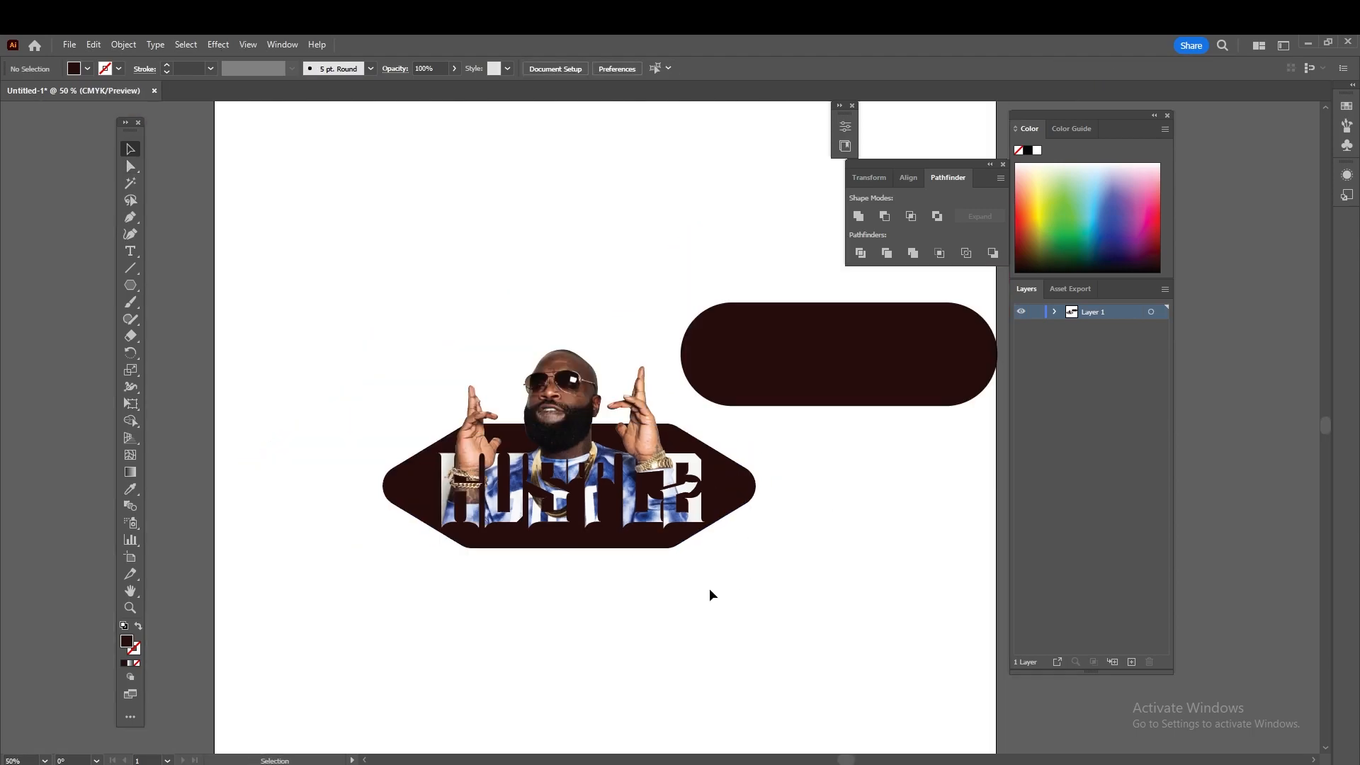
Swap the hexagon's fill and stroke to leave an unfilled dark outline, and deselect it
{"action": "left_click_drag", "start_coordinate": [729, 586], "coordinate": [556, 496]}
{"action": "scroll", "coordinate": [556, 496], "scroll_direction": "up", "scroll_amount": 3}
{"action": "scroll", "coordinate": [558, 504], "scroll_direction": "down", "scroll_amount": 1}
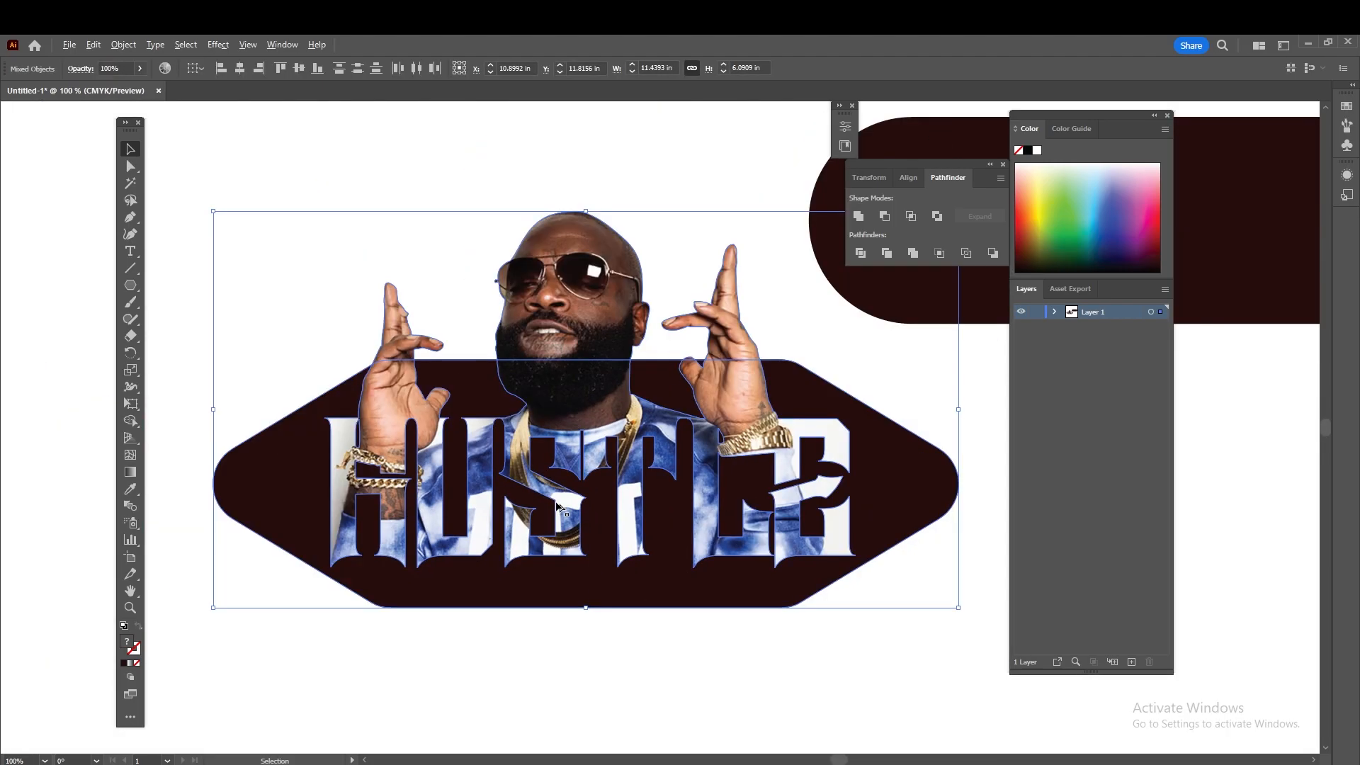
{"action": "left_click", "coordinate": [636, 646]}
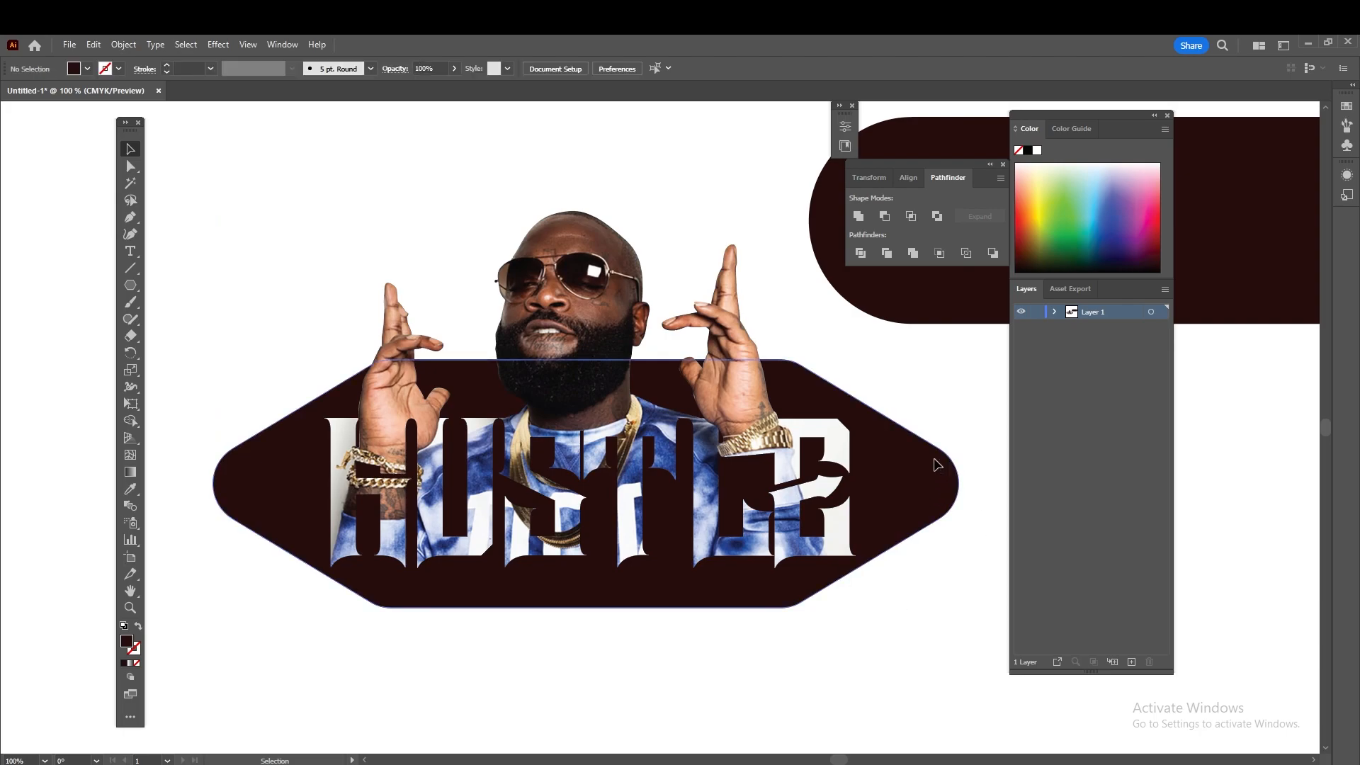
{"action": "left_click", "coordinate": [925, 485]}
{"action": "left_click", "coordinate": [138, 626]}
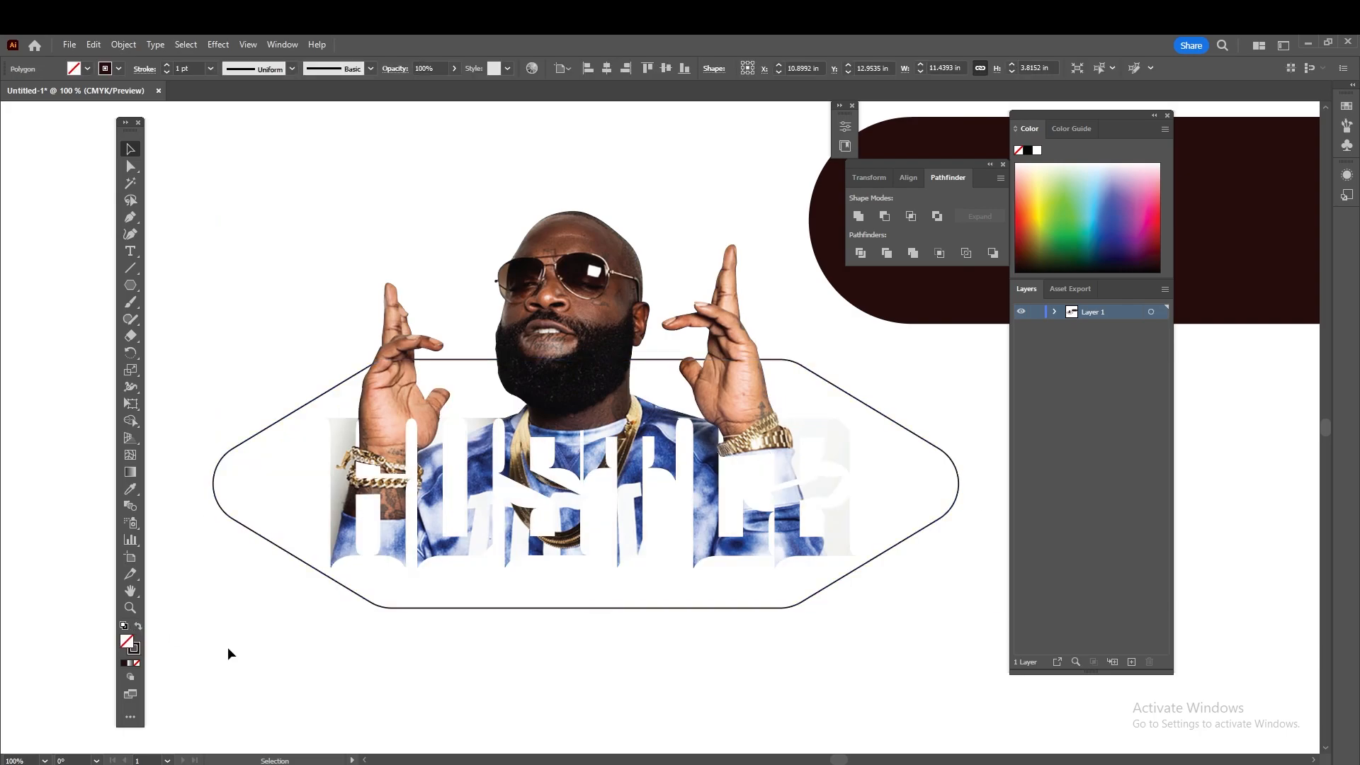
{"action": "left_click", "coordinate": [227, 647]}
Apply a Multiply drop shadow to the clipped artwork with 75% opacity, 0.0972 in offsets and 0.0694 in blur
{"action": "left_click", "coordinate": [382, 492]}
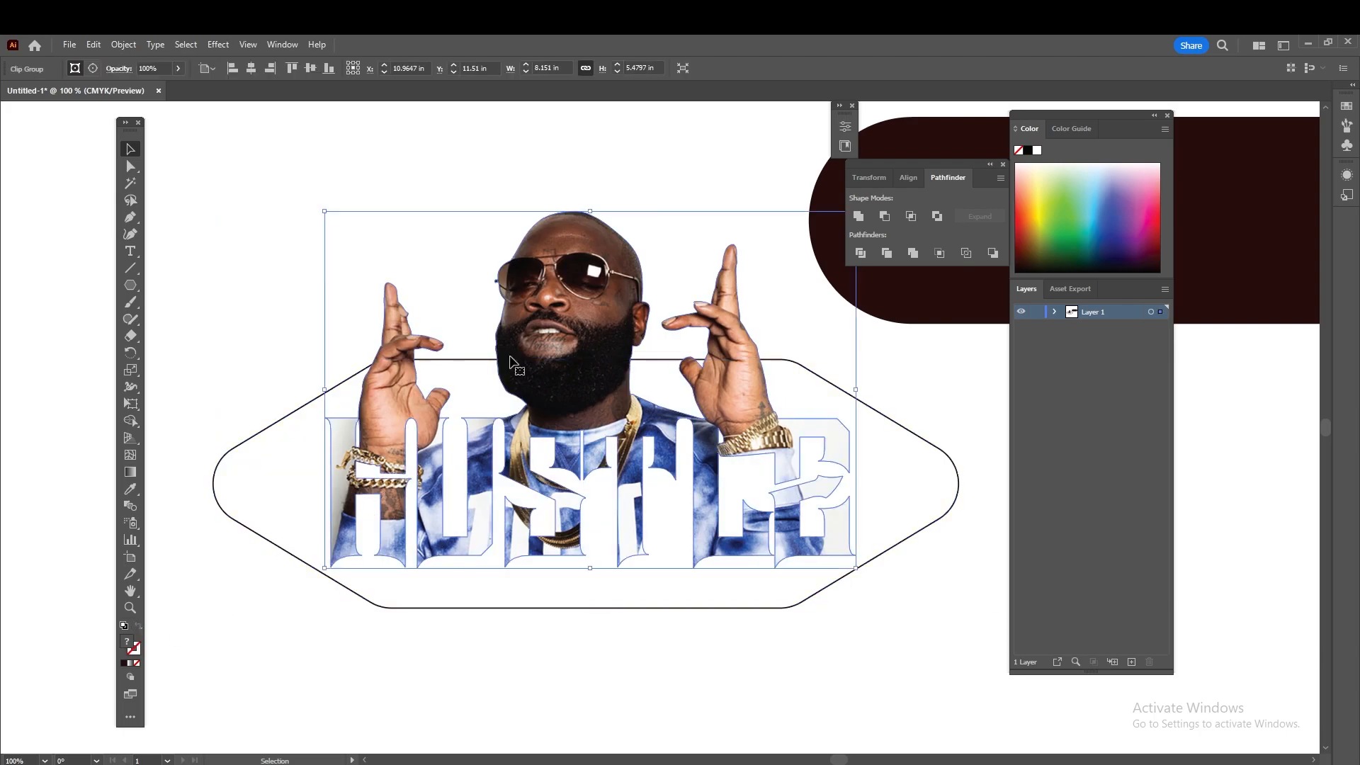
{"action": "left_click", "coordinate": [218, 44]}
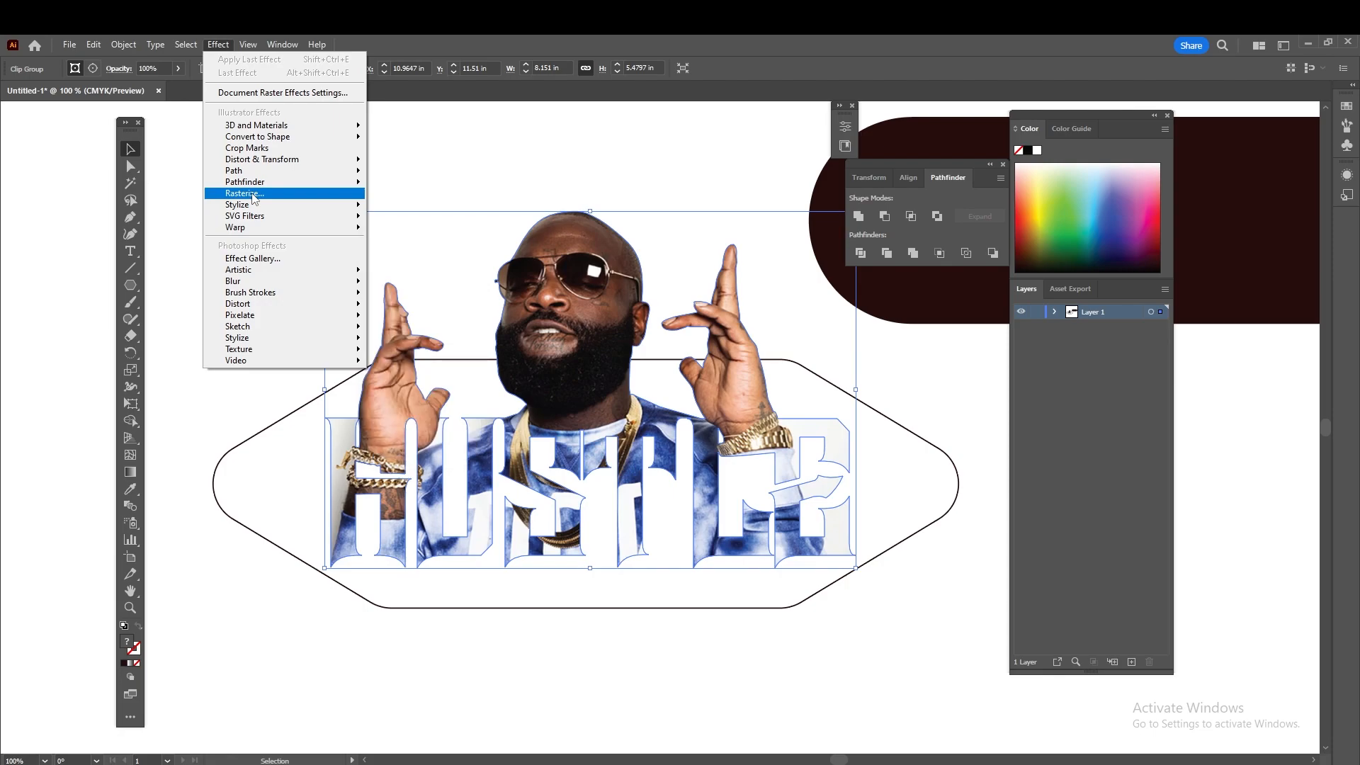
{"action": "mouse_move", "coordinate": [253, 204]}
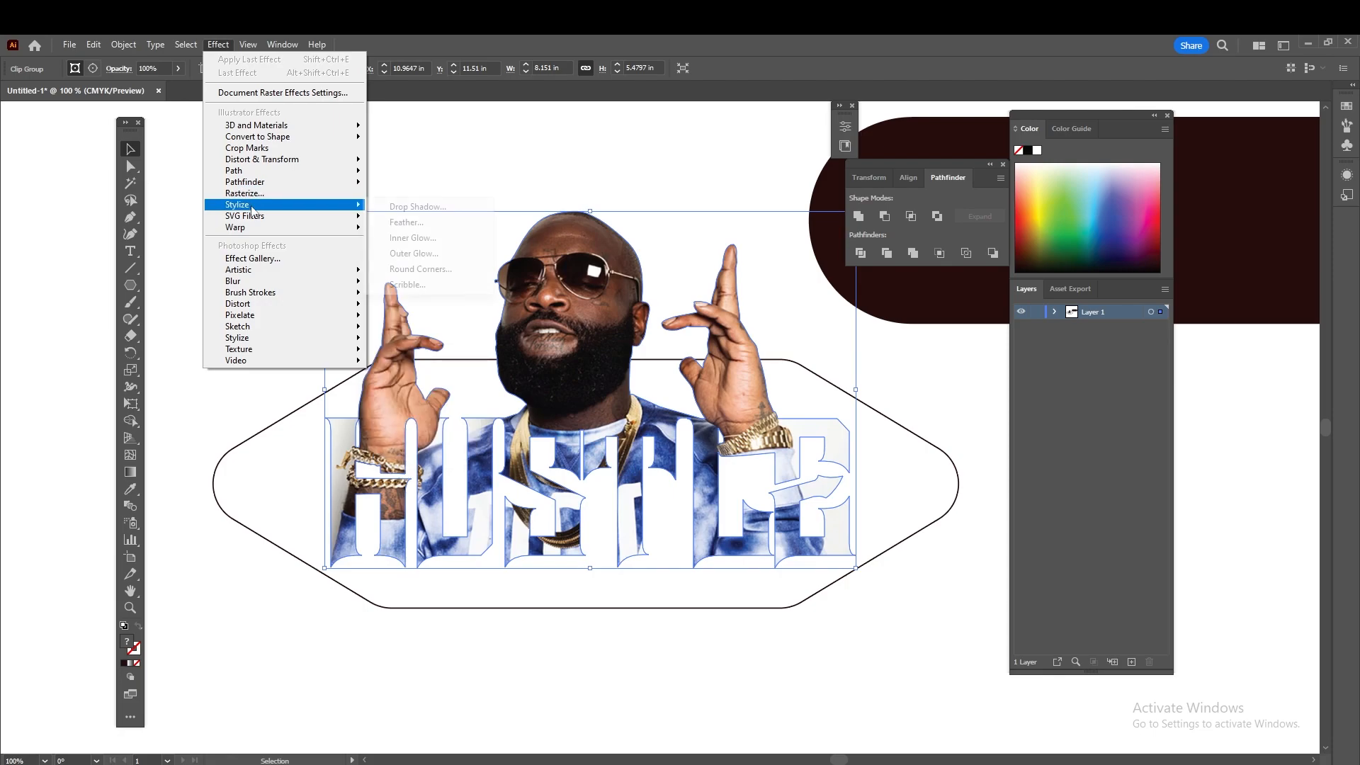
{"action": "left_click", "coordinate": [407, 206]}
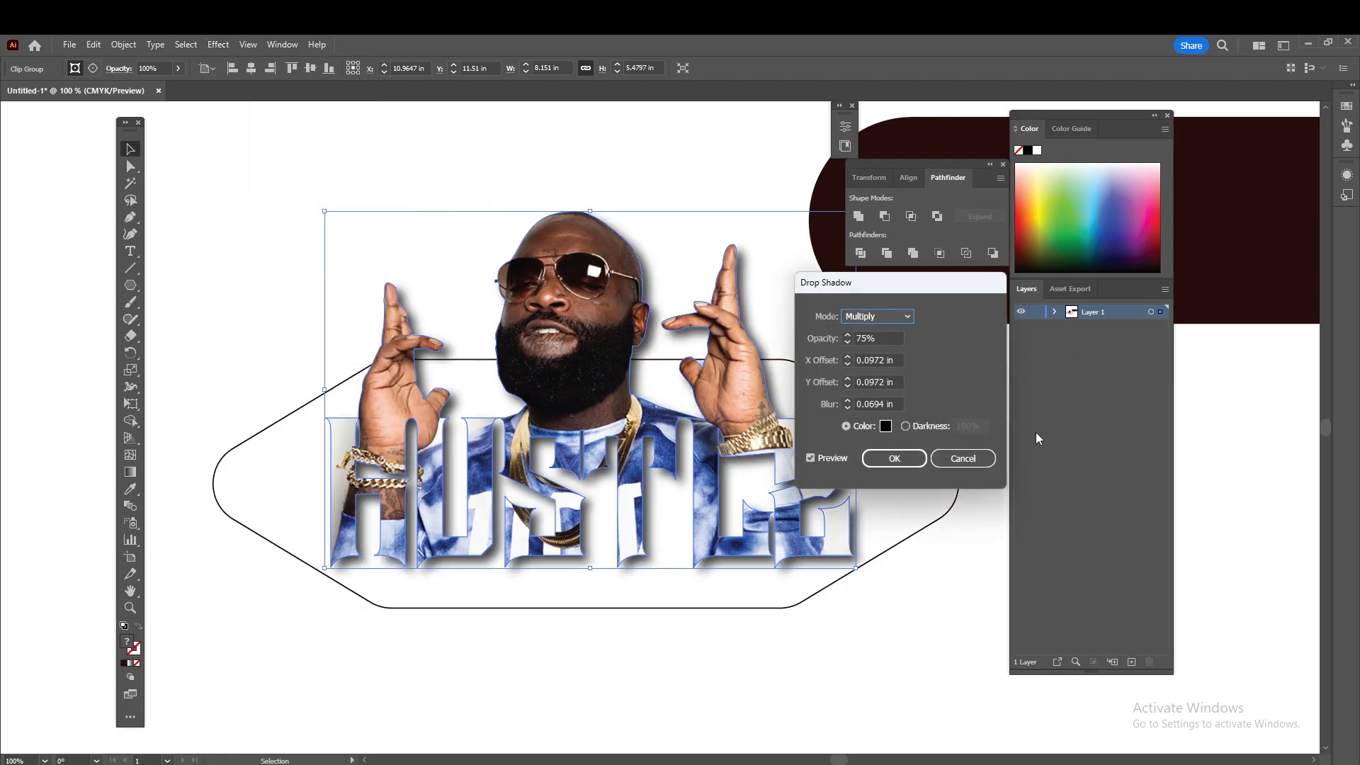
{"action": "left_click", "coordinate": [894, 458]}
{"action": "left_click", "coordinate": [935, 546]}
Fill the hexagon with yellow, remove its stroke, and deselect it
{"action": "left_click", "coordinate": [921, 528]}
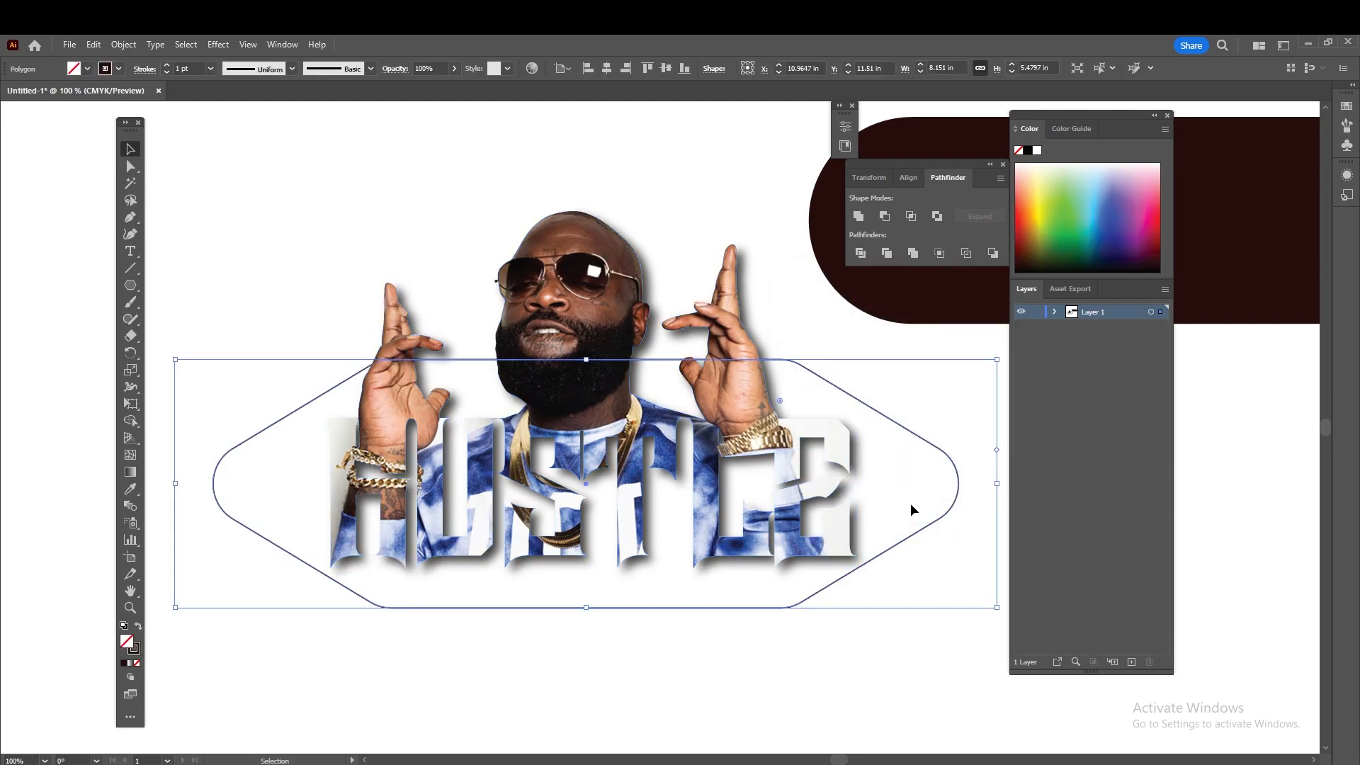
{"action": "left_click", "coordinate": [1036, 197]}
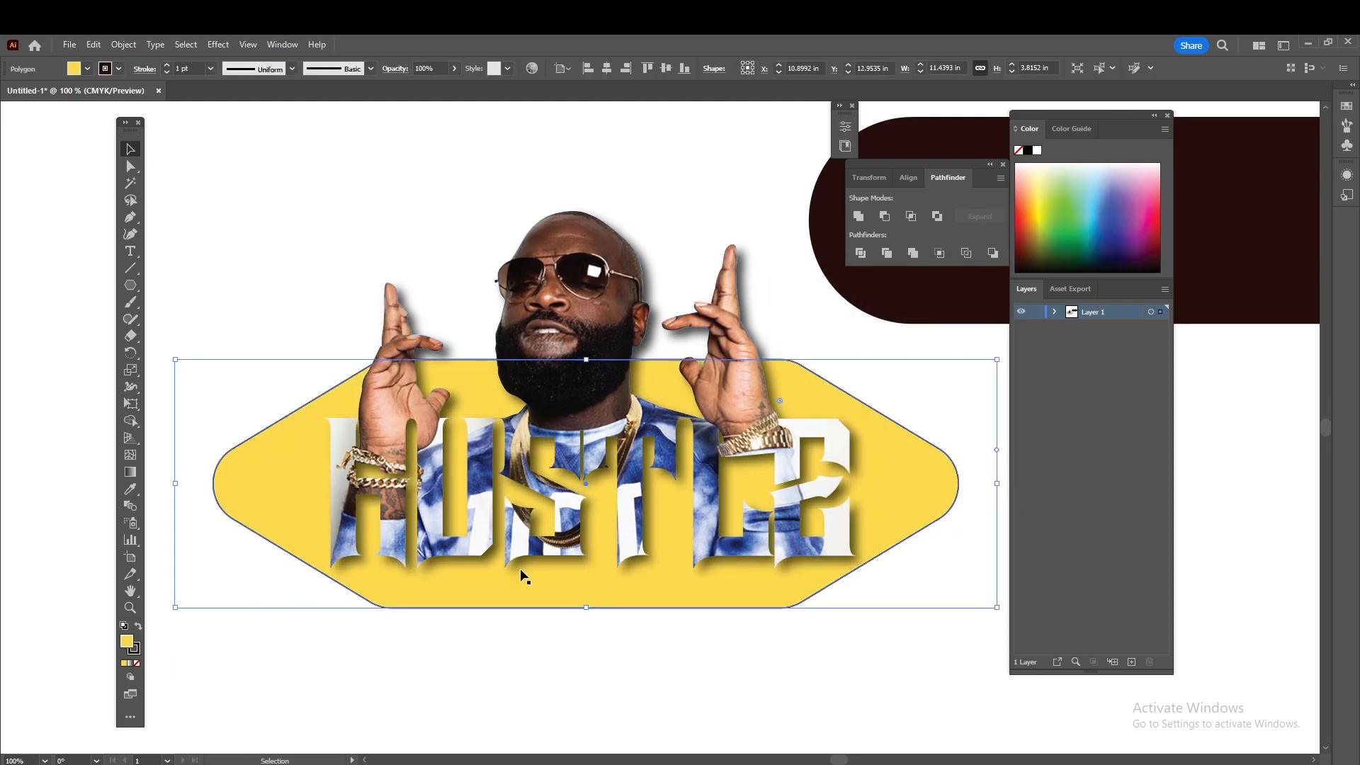
{"action": "left_click", "coordinate": [494, 683]}
{"action": "scroll", "coordinate": [727, 649], "scroll_direction": "down", "scroll_amount": 1}
{"action": "left_click_drag", "start_coordinate": [825, 648], "coordinate": [765, 659]}
{"action": "left_click", "coordinate": [789, 521]}
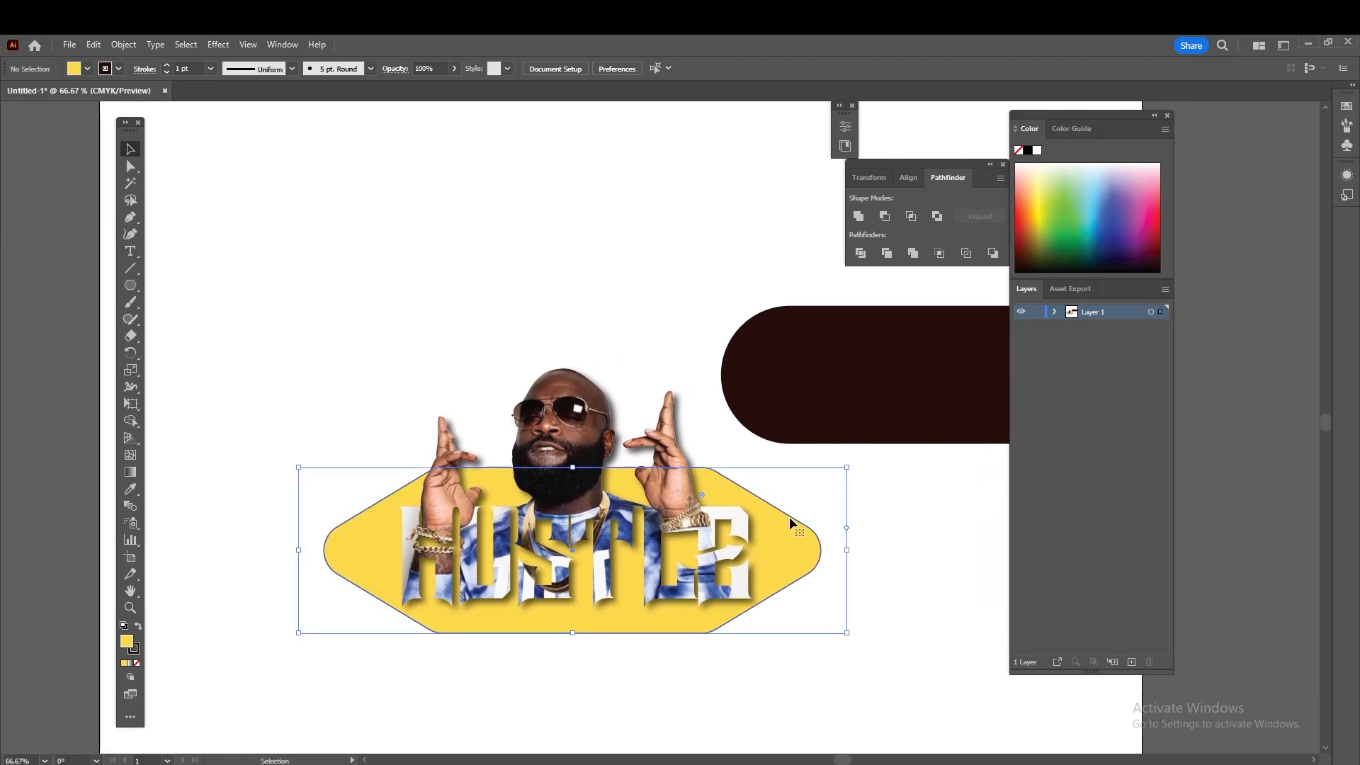
{"action": "left_click", "coordinate": [137, 664]}
{"action": "left_click", "coordinate": [521, 651]}
Shift the yellow hexagon slightly down and center the clipped artwork horizontally over it
{"action": "scroll", "coordinate": [704, 644], "scroll_direction": "up", "scroll_amount": 1}
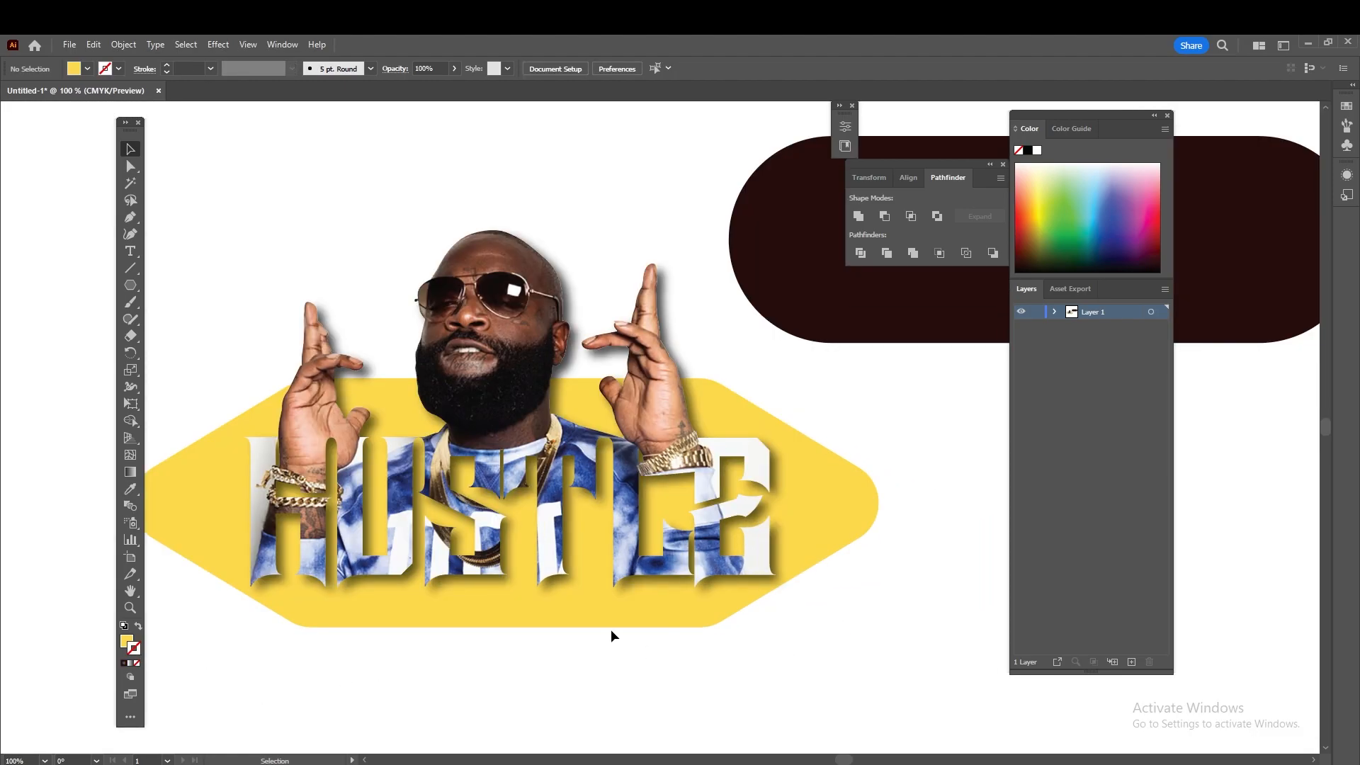
{"action": "left_click_drag", "start_coordinate": [596, 630], "coordinate": [593, 629]}
{"action": "left_click", "coordinate": [765, 634]}
{"action": "left_click", "coordinate": [819, 542]}
{"action": "left_click_drag", "start_coordinate": [524, 265], "coordinate": [475, 287]}
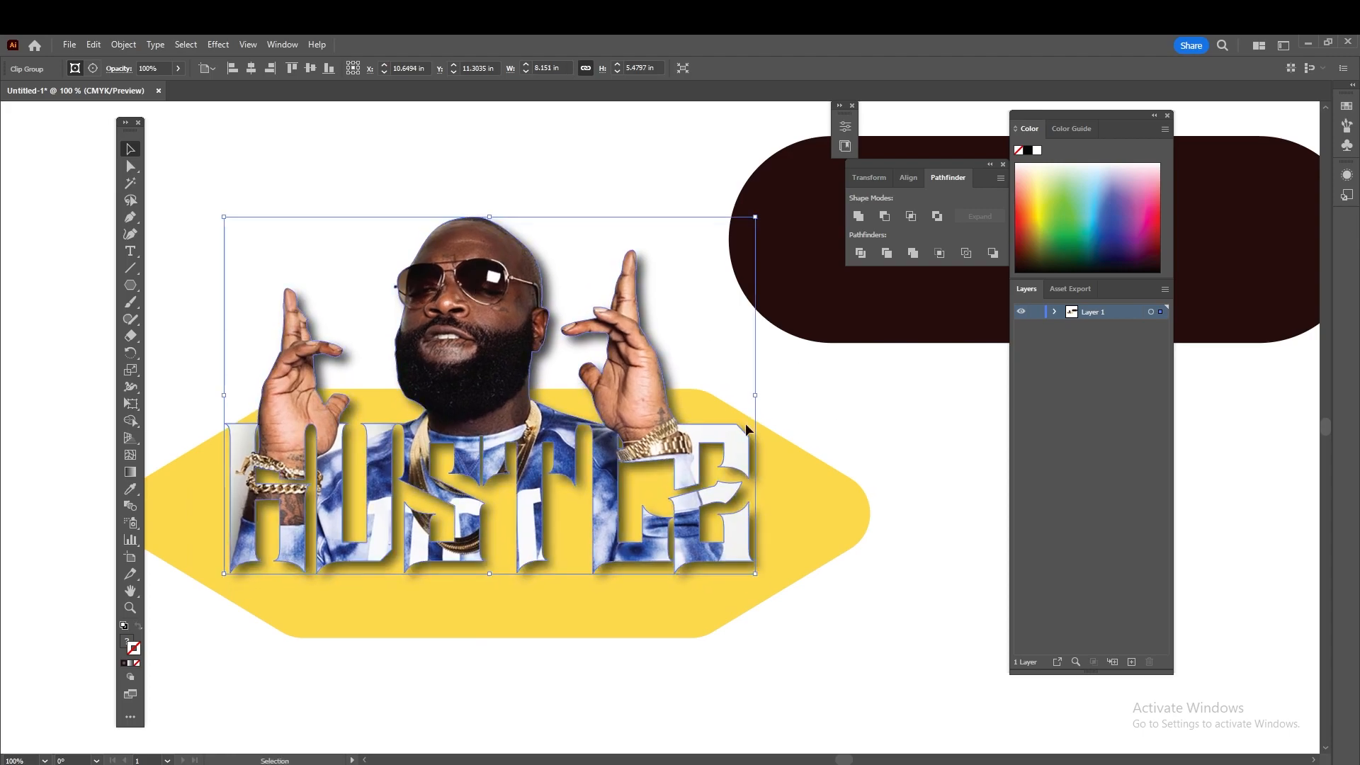
{"action": "left_click_drag", "start_coordinate": [653, 434], "coordinate": [661, 435]}
{"action": "left_click", "coordinate": [850, 450]}
{"action": "scroll", "coordinate": [637, 598], "scroll_direction": "down", "scroll_amount": 1}
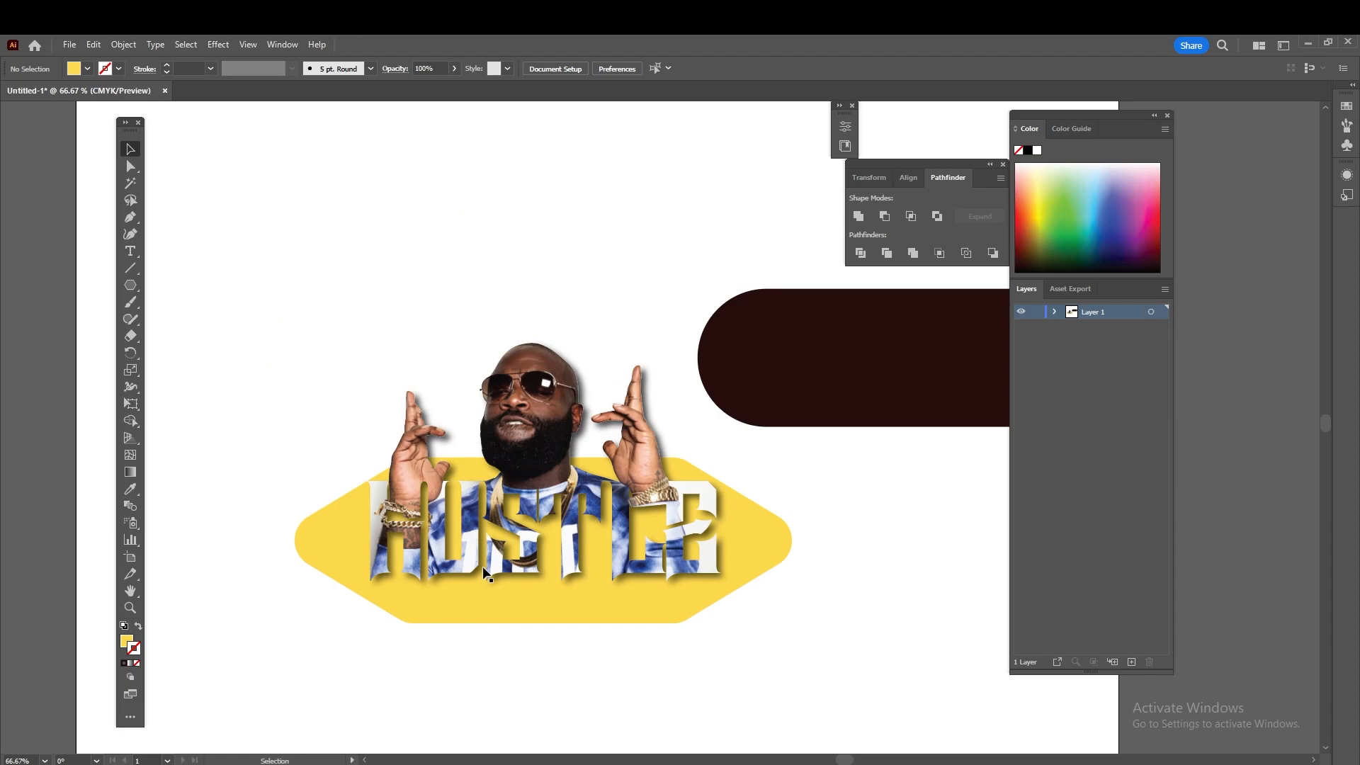
Raise the clipped artwork relative to the yellow hexagon, and deselect it
{"action": "scroll", "coordinate": [446, 615], "scroll_direction": "up", "scroll_amount": 2}
{"action": "left_click_drag", "start_coordinate": [516, 448], "coordinate": [477, 507]}
{"action": "key", "text": "a"}
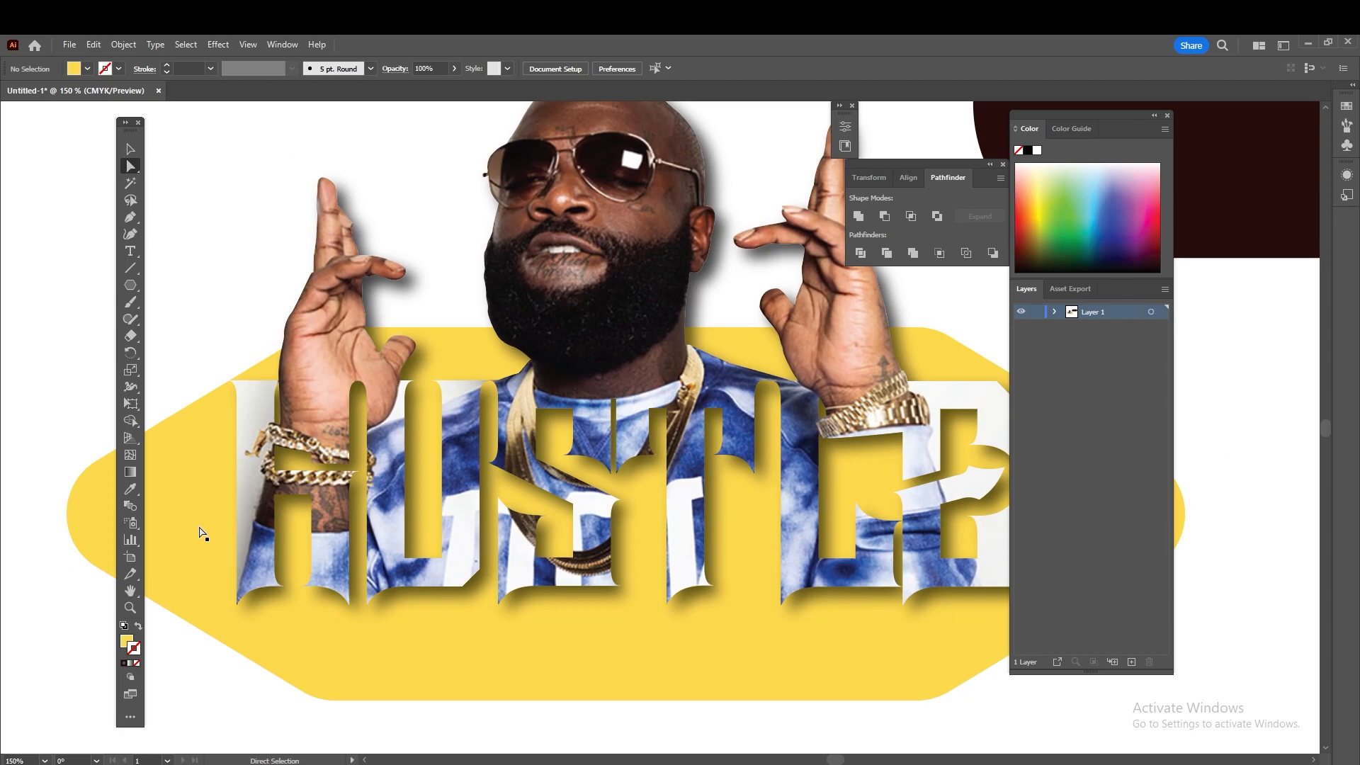
{"action": "key", "text": "v"}
{"action": "scroll", "coordinate": [522, 476], "scroll_direction": "down", "scroll_amount": 2}
{"action": "left_click_drag", "start_coordinate": [664, 487], "coordinate": [641, 515]}
{"action": "scroll", "coordinate": [644, 569], "scroll_direction": "up", "scroll_amount": 1}
{"action": "left_click_drag", "start_coordinate": [605, 440], "coordinate": [634, 364]}
{"action": "left_click_drag", "start_coordinate": [683, 324], "coordinate": [679, 452]}
{"action": "left_click", "coordinate": [873, 503]}
{"action": "scroll", "coordinate": [673, 549], "scroll_direction": "down", "scroll_amount": 1}
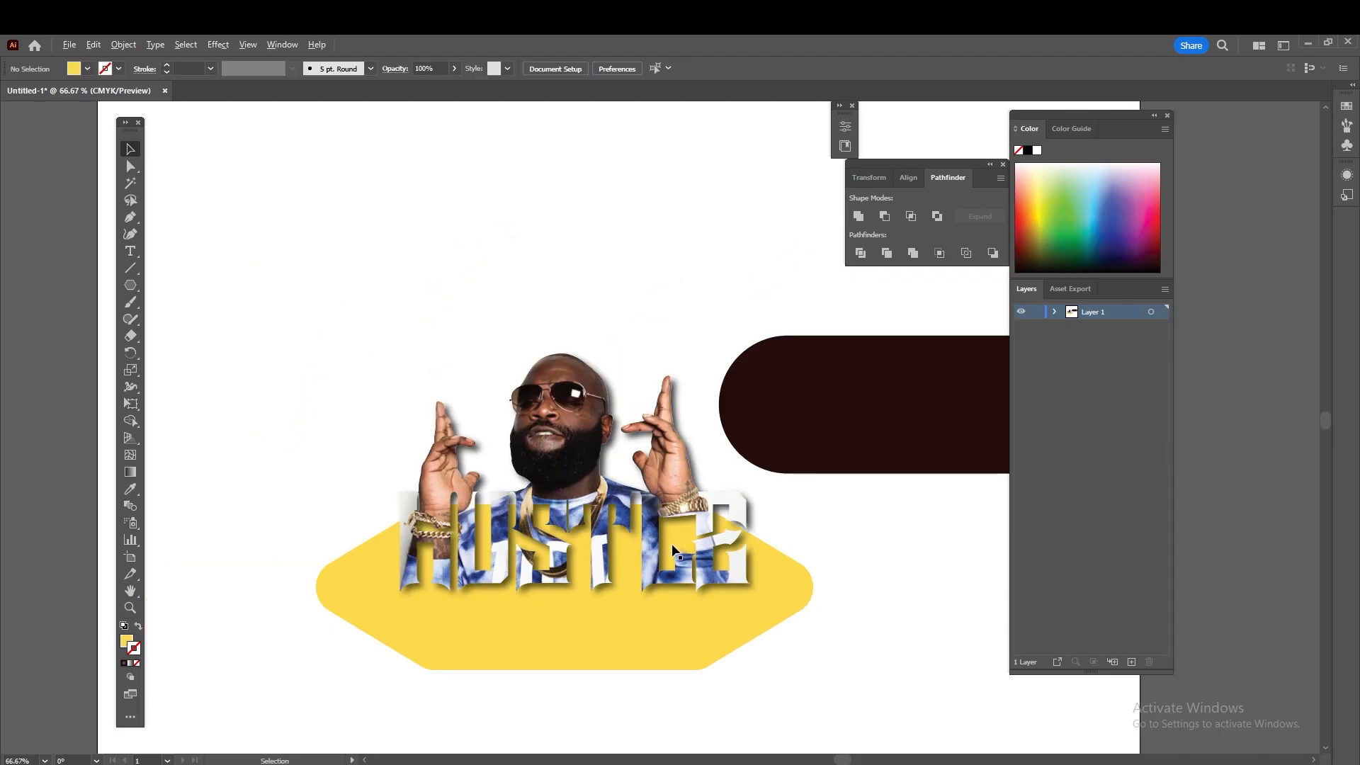
Lower the clipped artwork over the yellow hexagon, and move both together up beside the dark pill shape
{"action": "left_click_drag", "start_coordinate": [599, 440], "coordinate": [596, 490]}
{"action": "left_click_drag", "start_coordinate": [592, 689], "coordinate": [504, 471]}
{"action": "left_click_drag", "start_coordinate": [550, 587], "coordinate": [414, 406]}
{"action": "left_click", "coordinate": [657, 531]}
Reduce the corner radius of the yellow hexagon to about 0.22 in
{"action": "key", "text": "a"}
{"action": "left_click", "coordinate": [656, 427]}
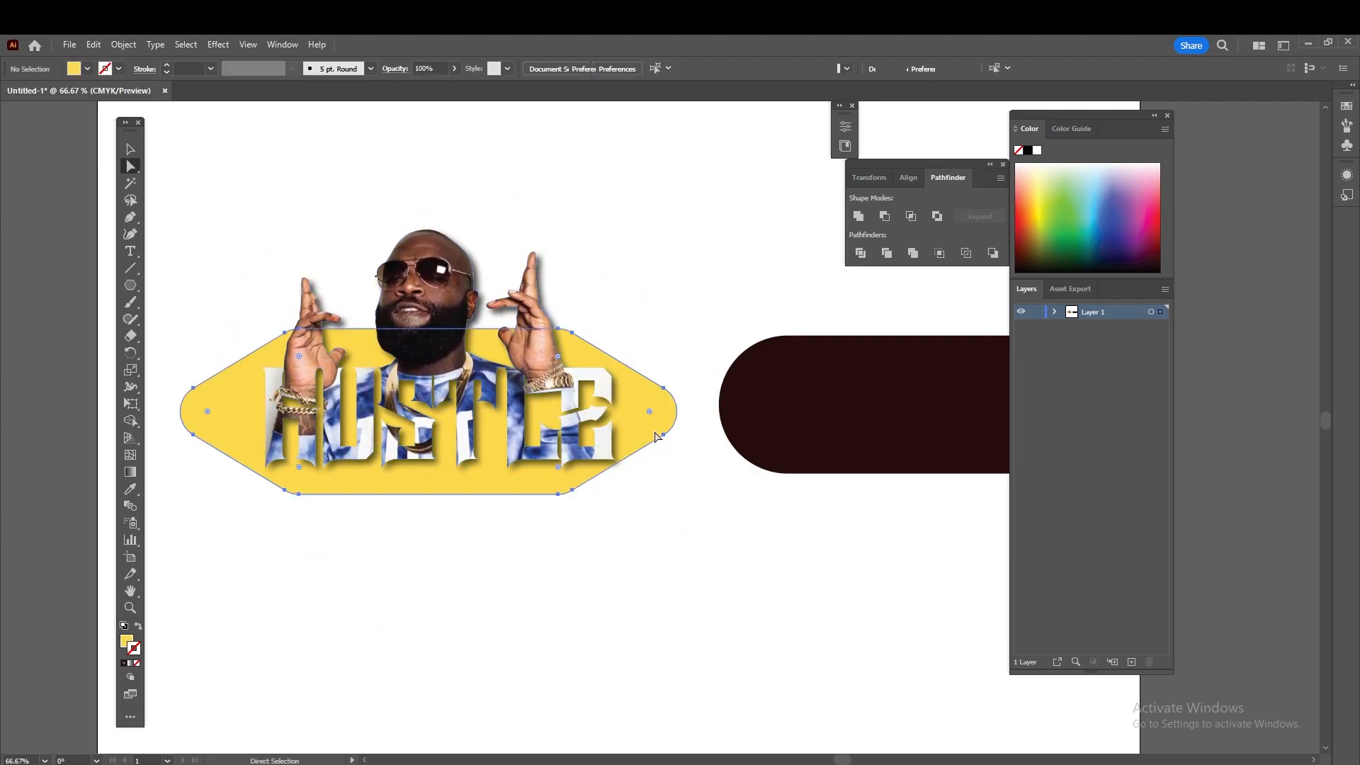
{"action": "left_click_drag", "start_coordinate": [648, 418], "coordinate": [679, 423]}
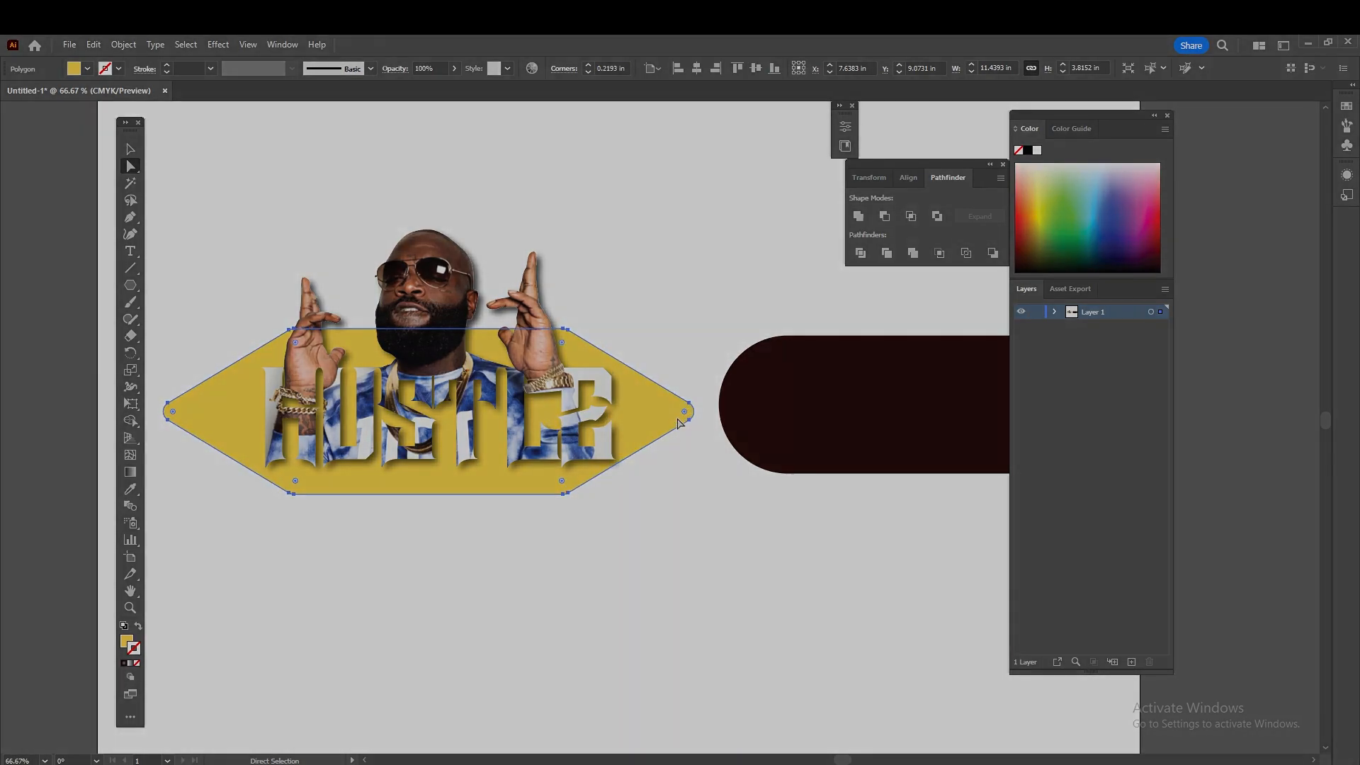